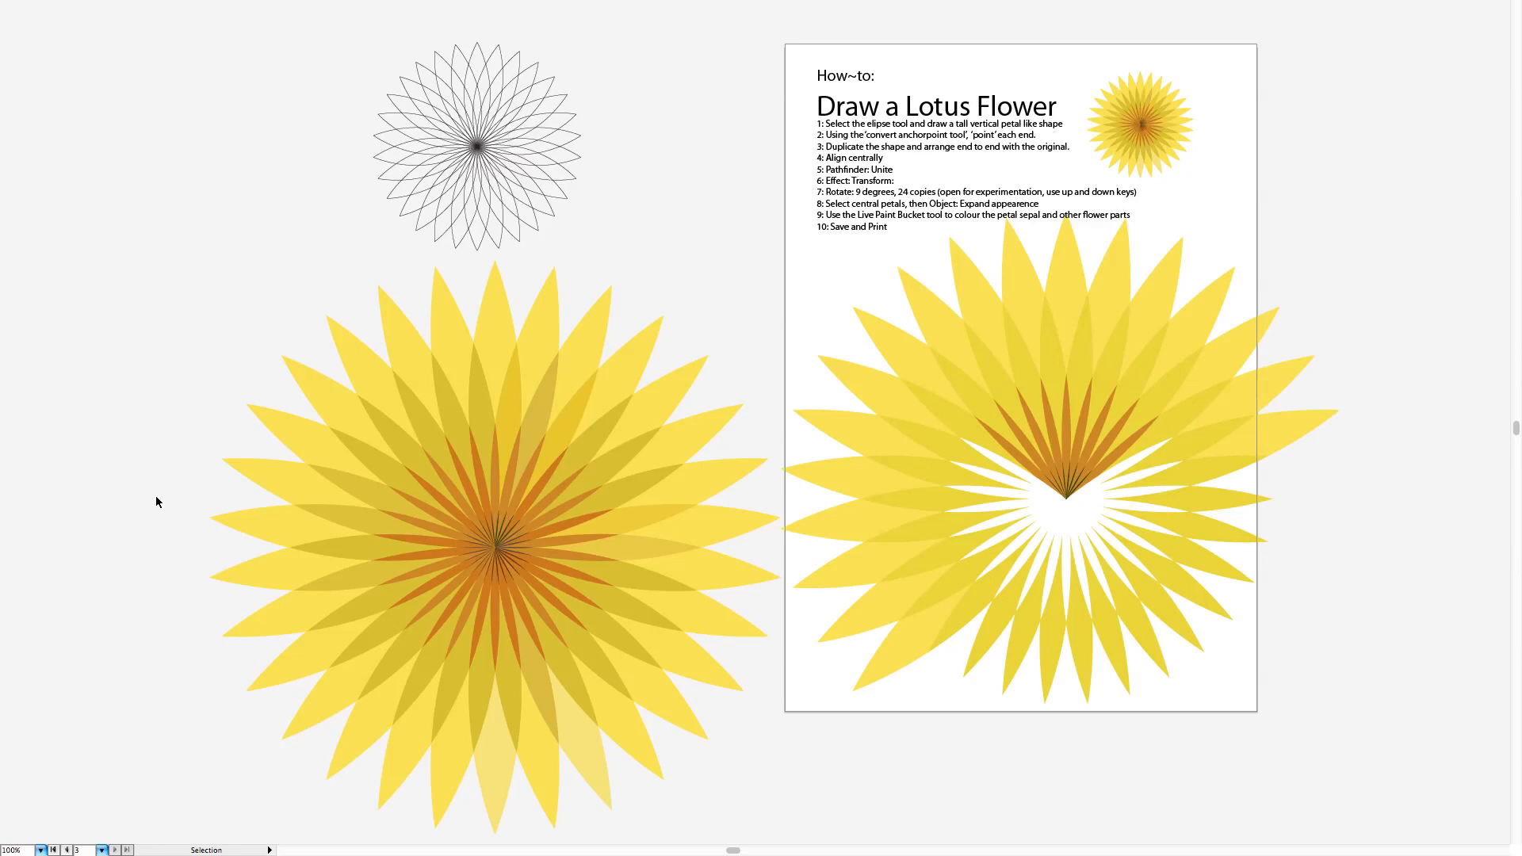
Step: Bring the blank third artboard into view and show the hidden tools and panels around it
drag(155, 497, 573, 526)
drag(420, 420, 812, 509)
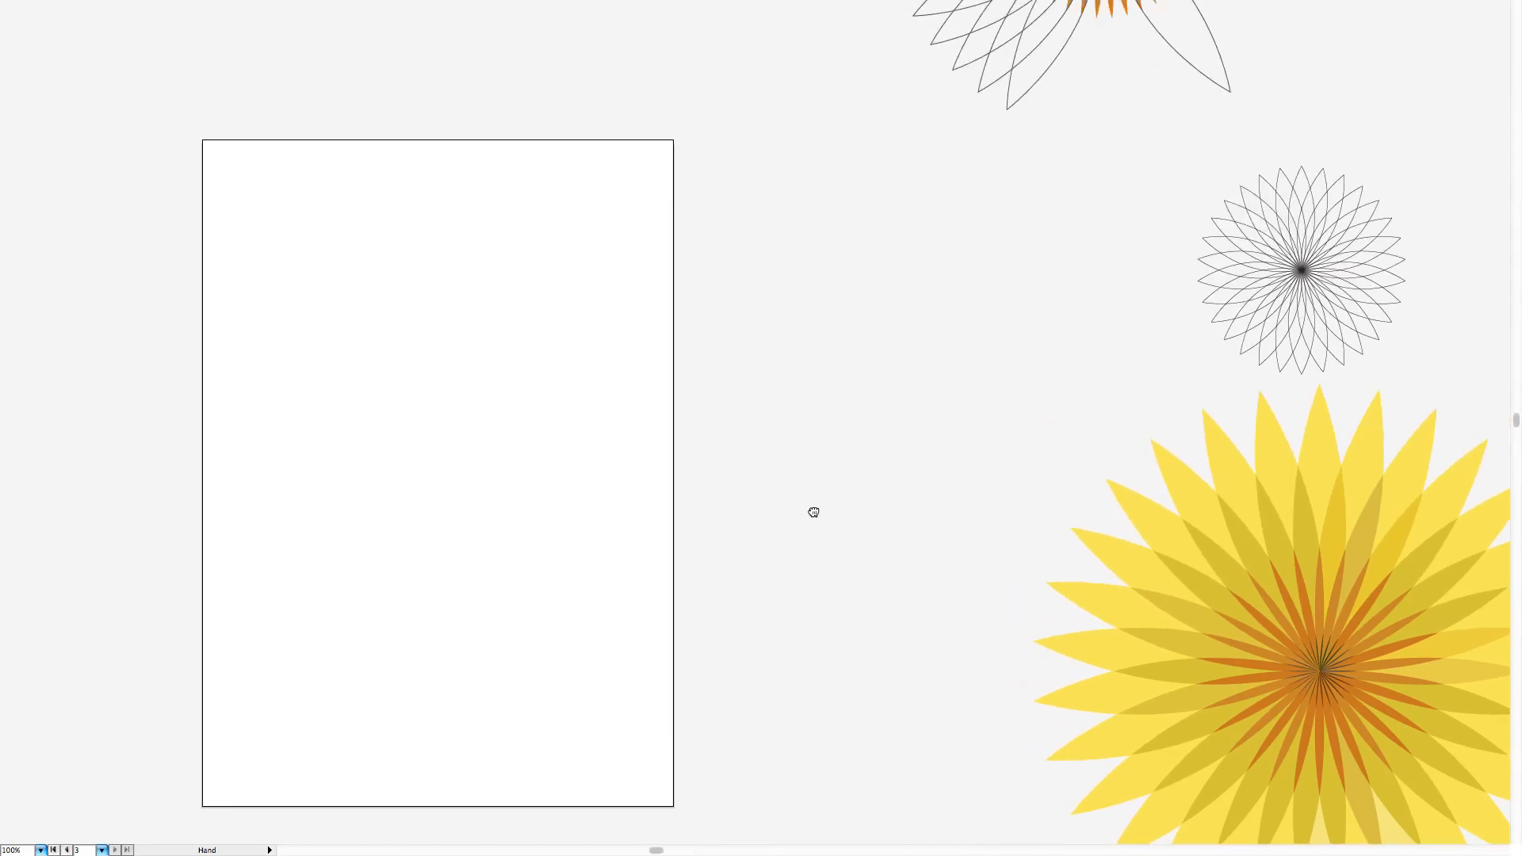
drag(595, 367, 880, 289)
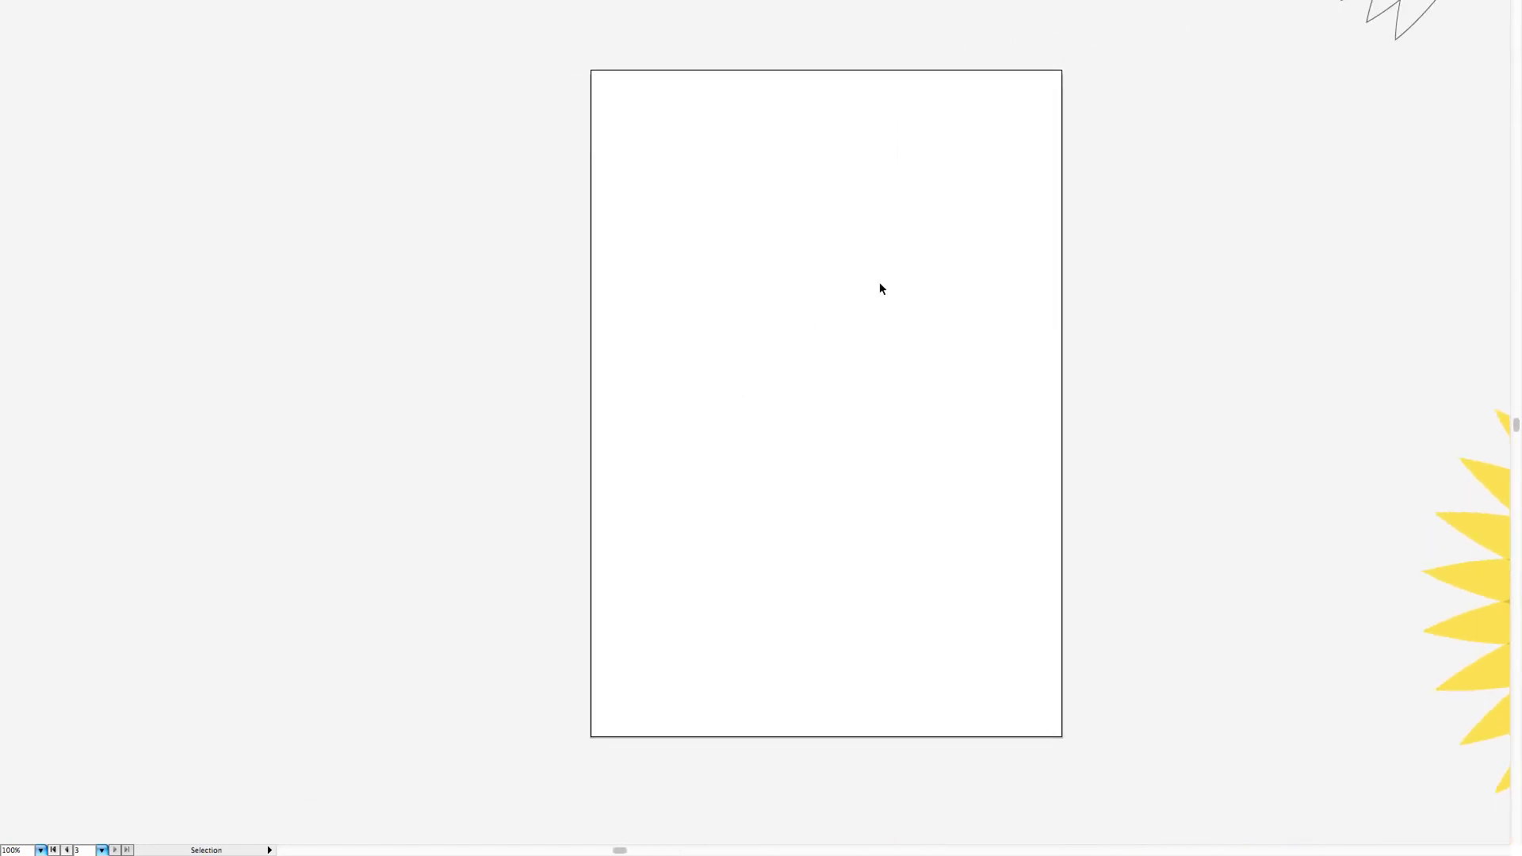
key(super+Tab)
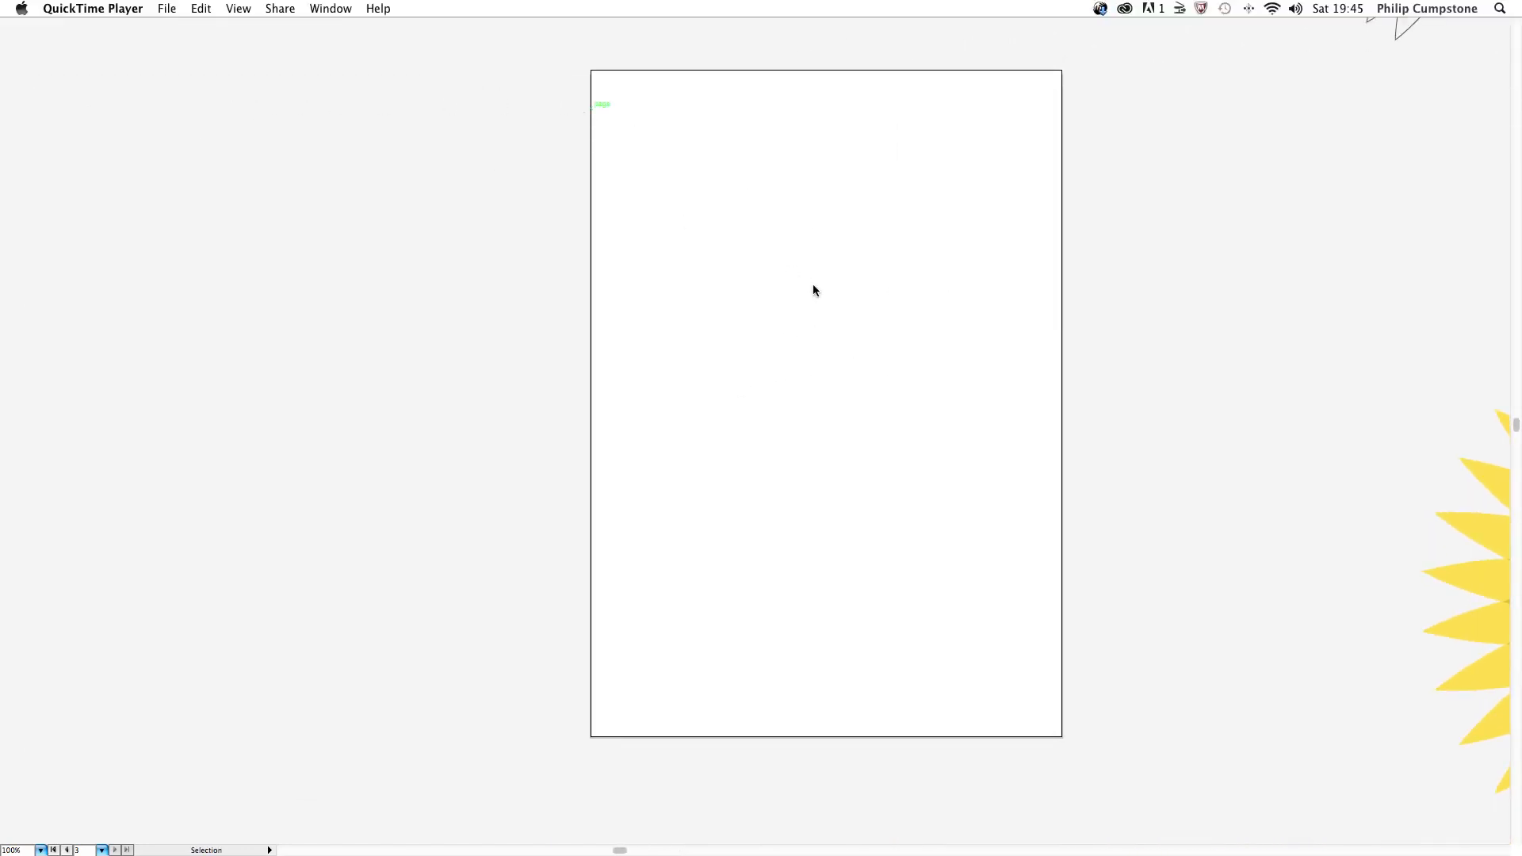
click(448, 236)
key(Tab)
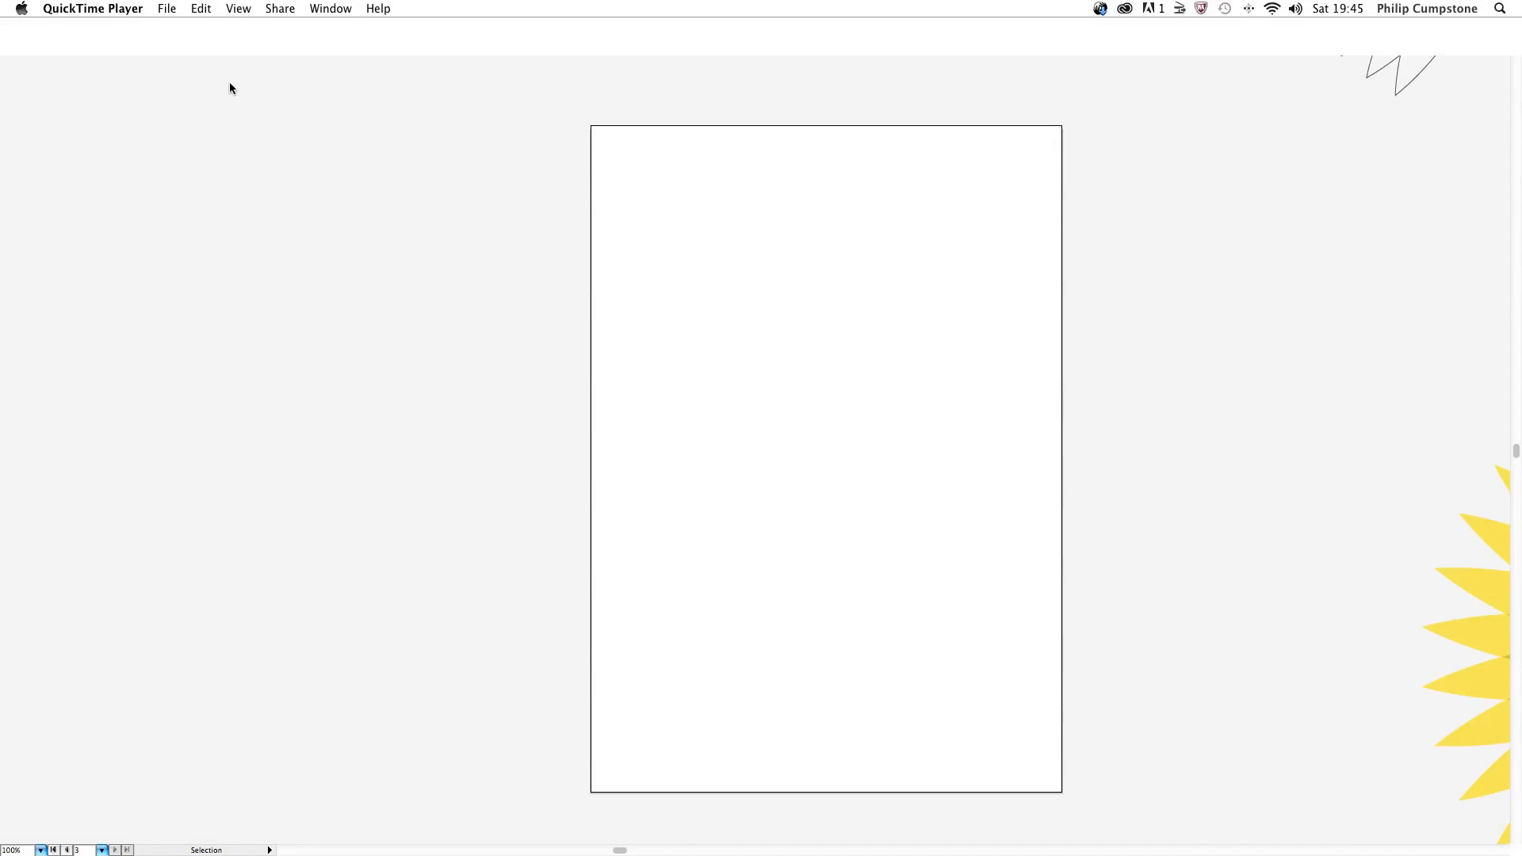
click(190, 222)
click(189, 279)
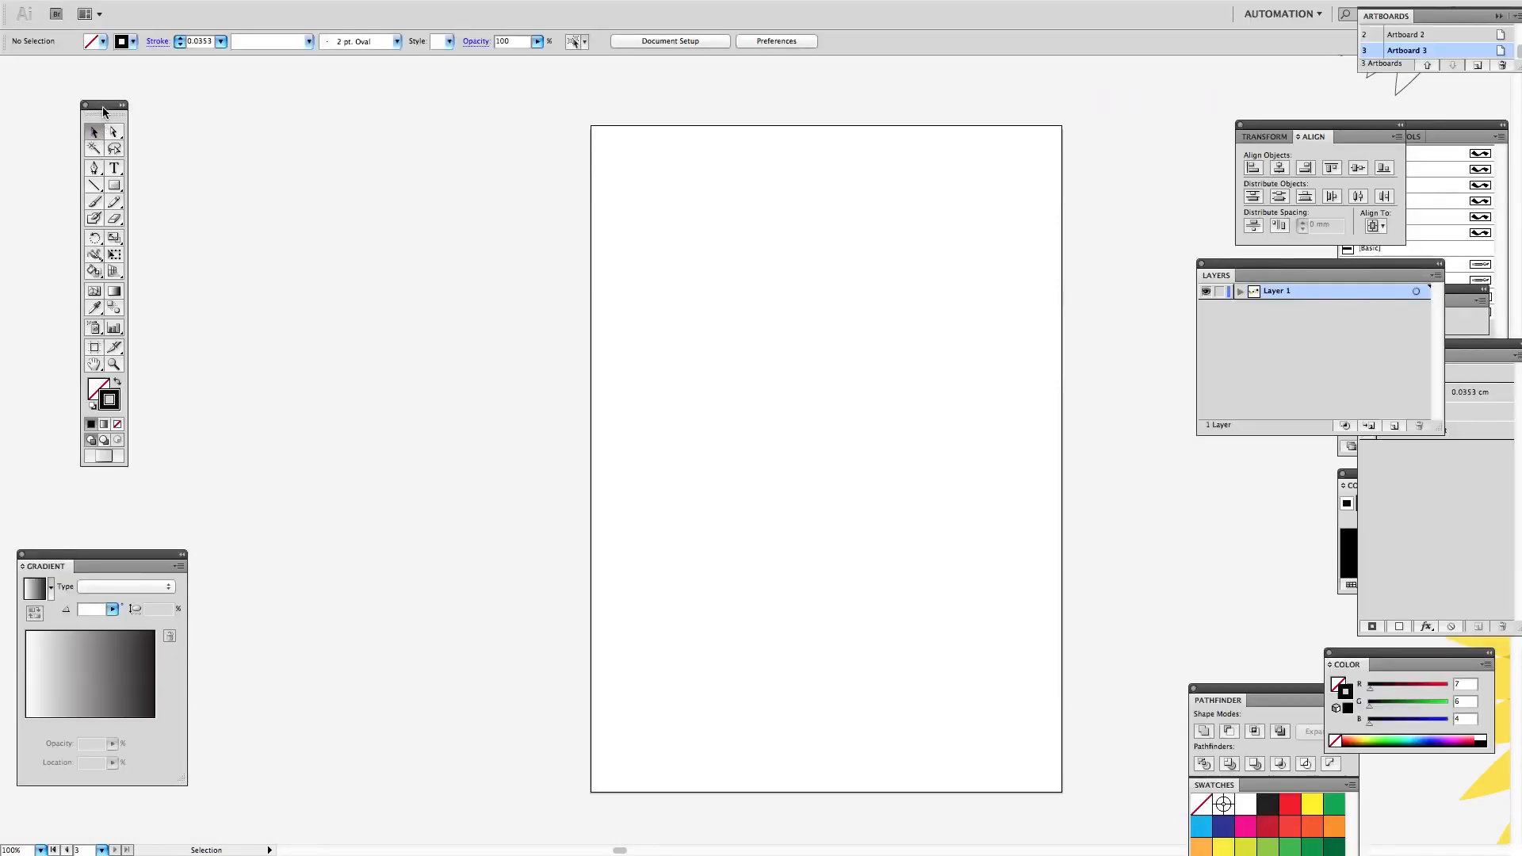
Step: Place the tools beside the blank artboard and draw a tall, narrow ellipse about 23 mm wide and 126 mm high in its upper part
drag(102, 109, 524, 221)
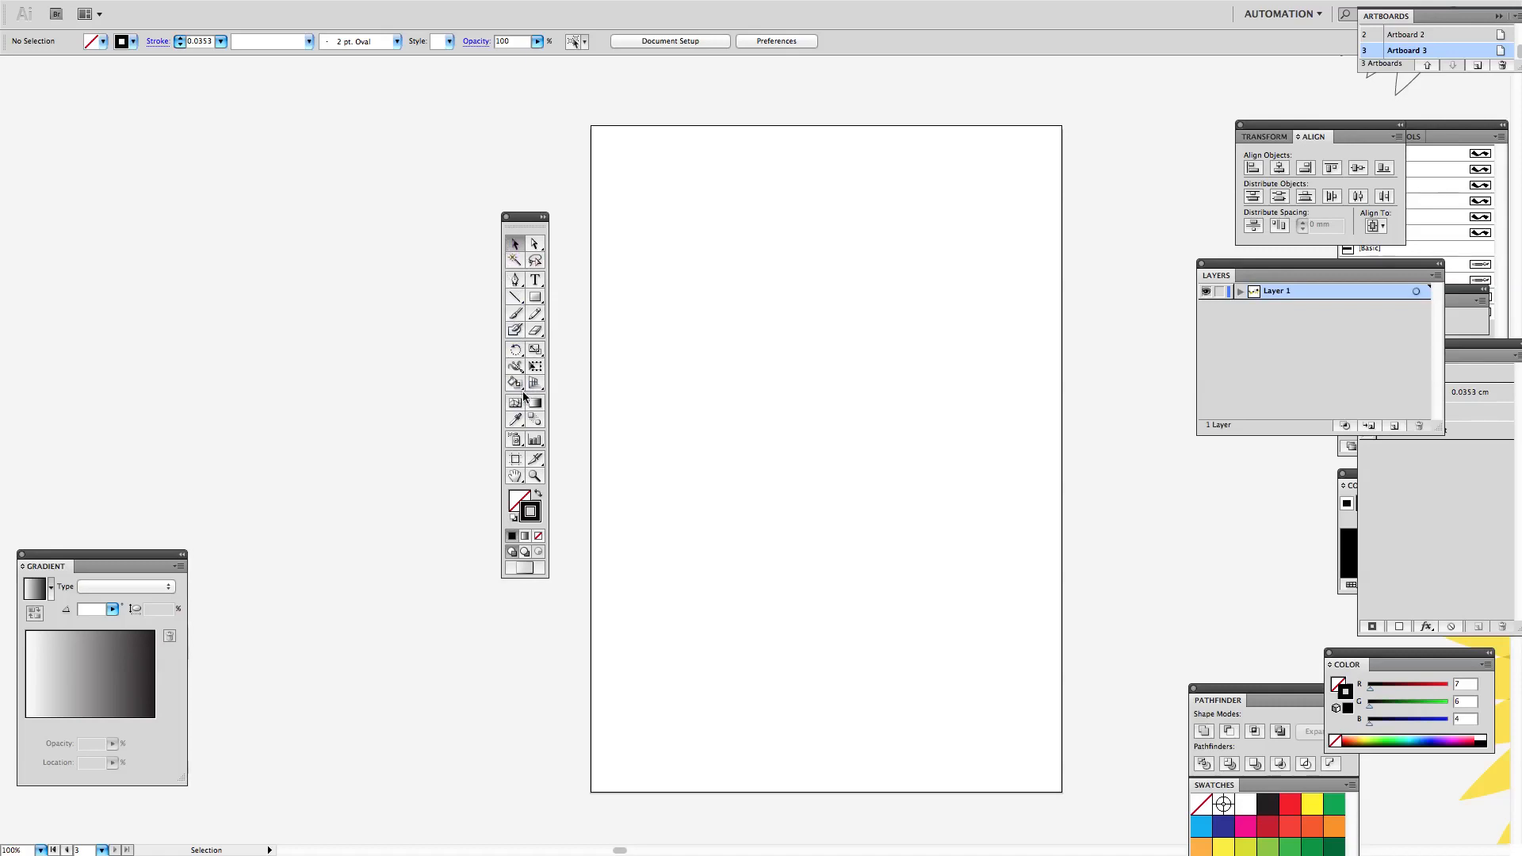
click(543, 217)
click(524, 219)
drag(525, 221, 549, 172)
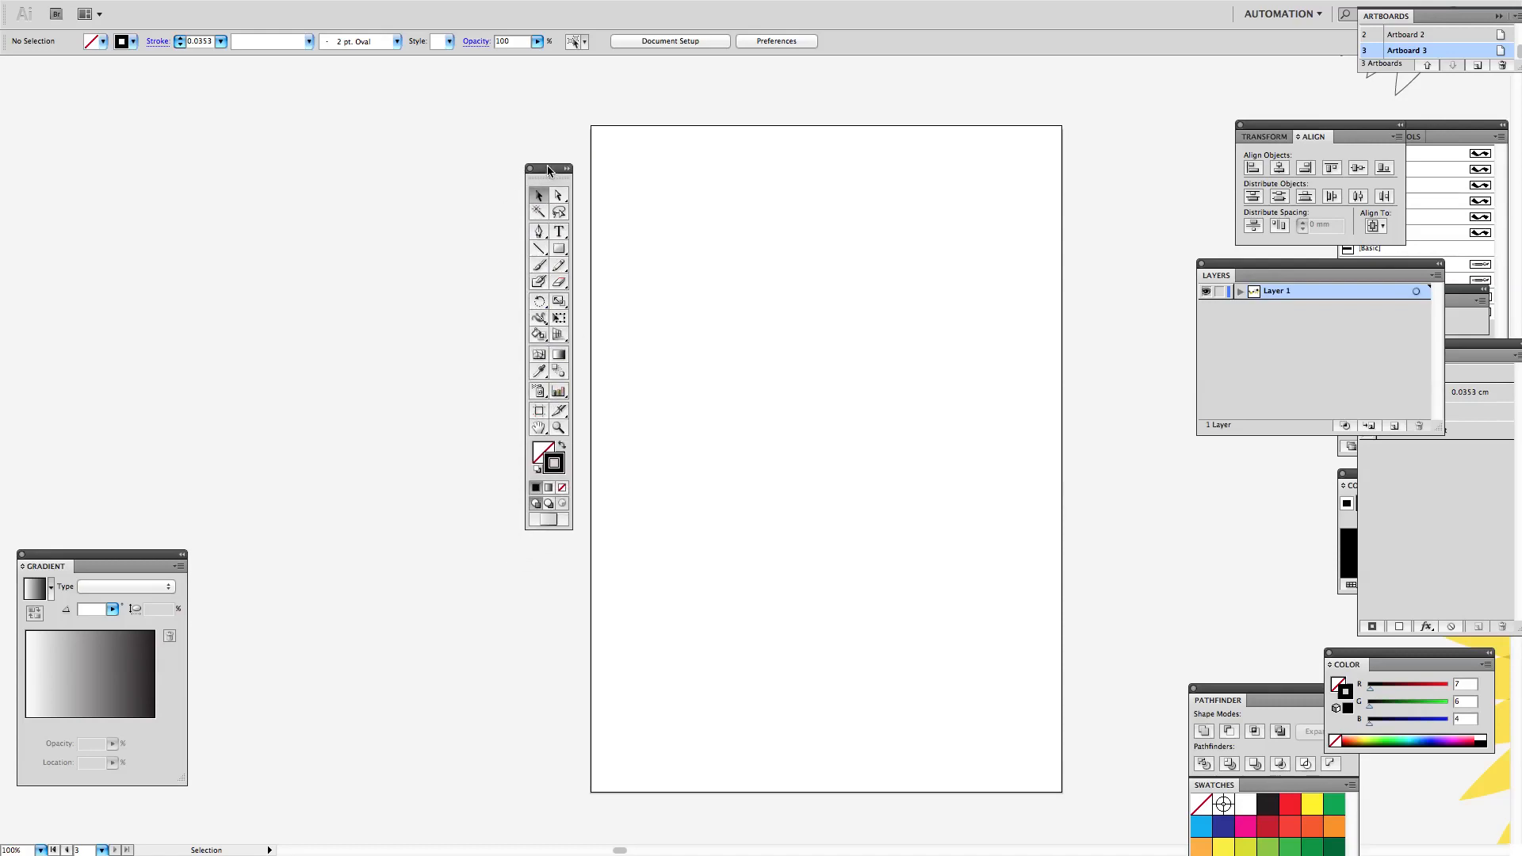
drag(547, 170, 536, 204)
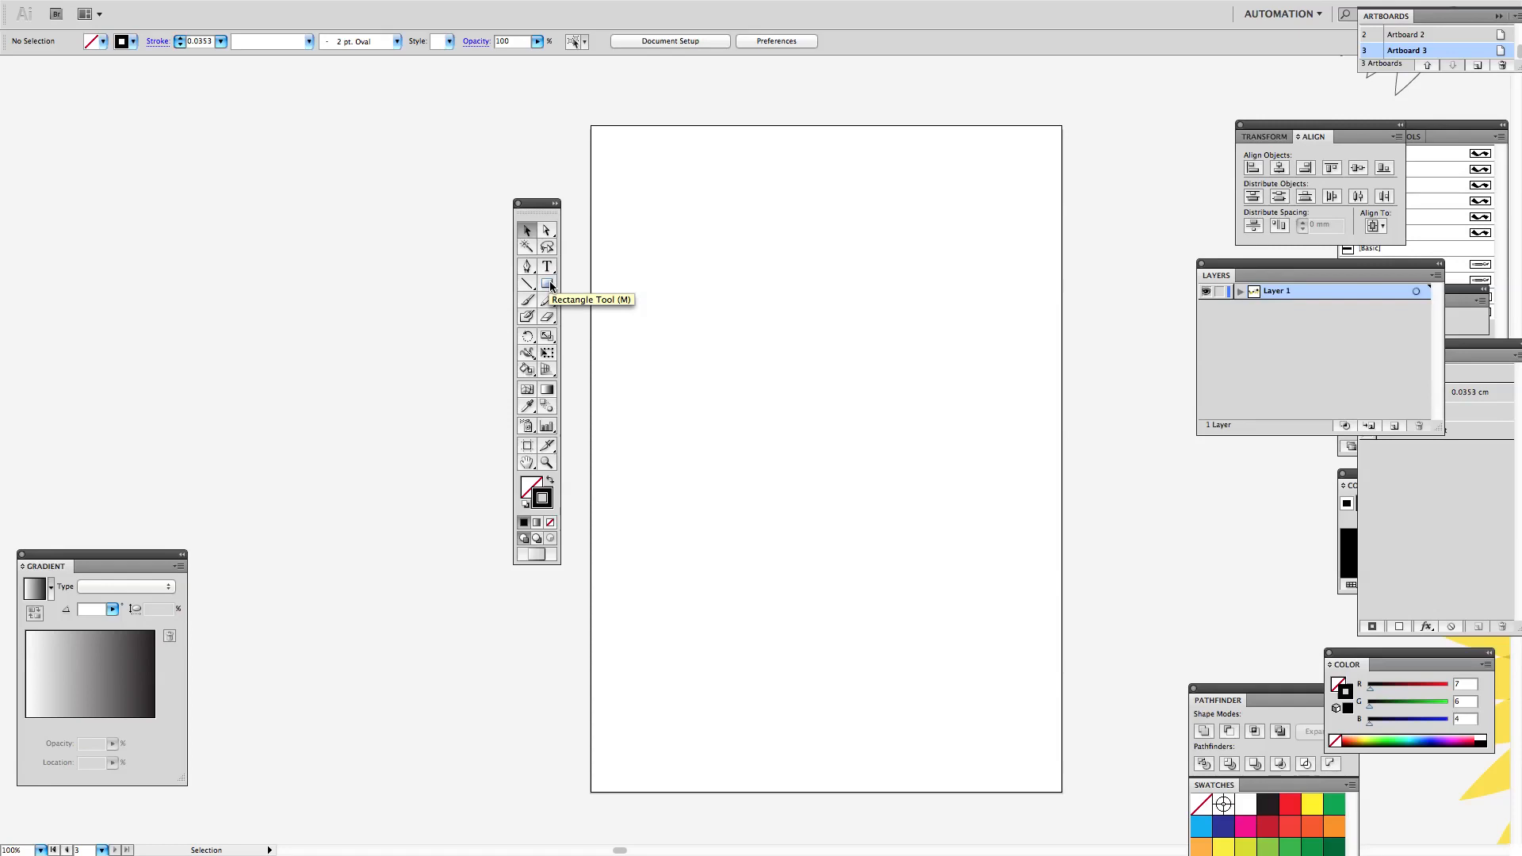
drag(551, 286, 625, 327)
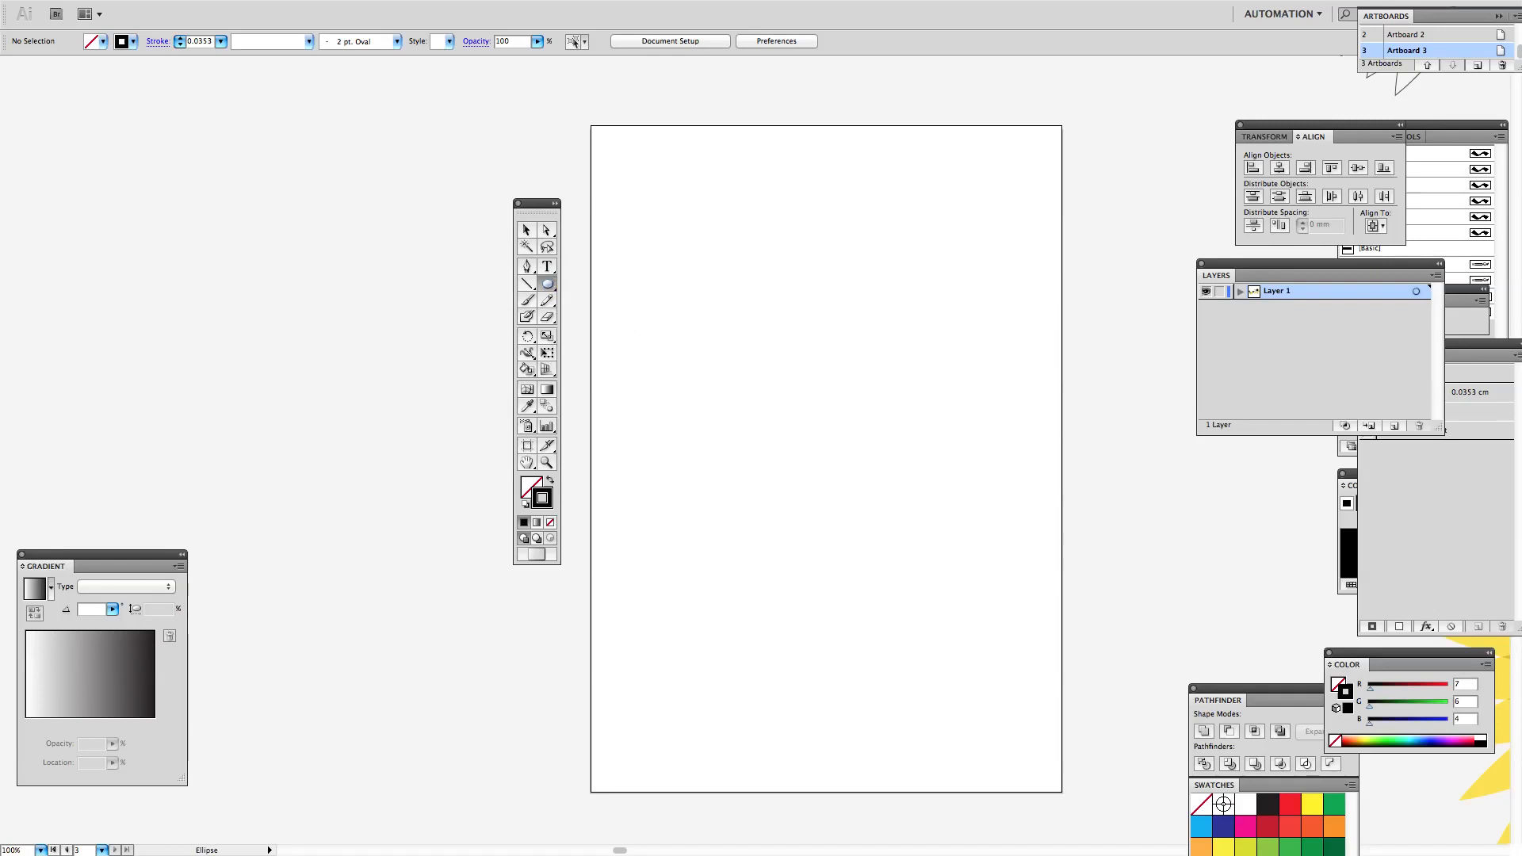
drag(771, 215, 824, 497)
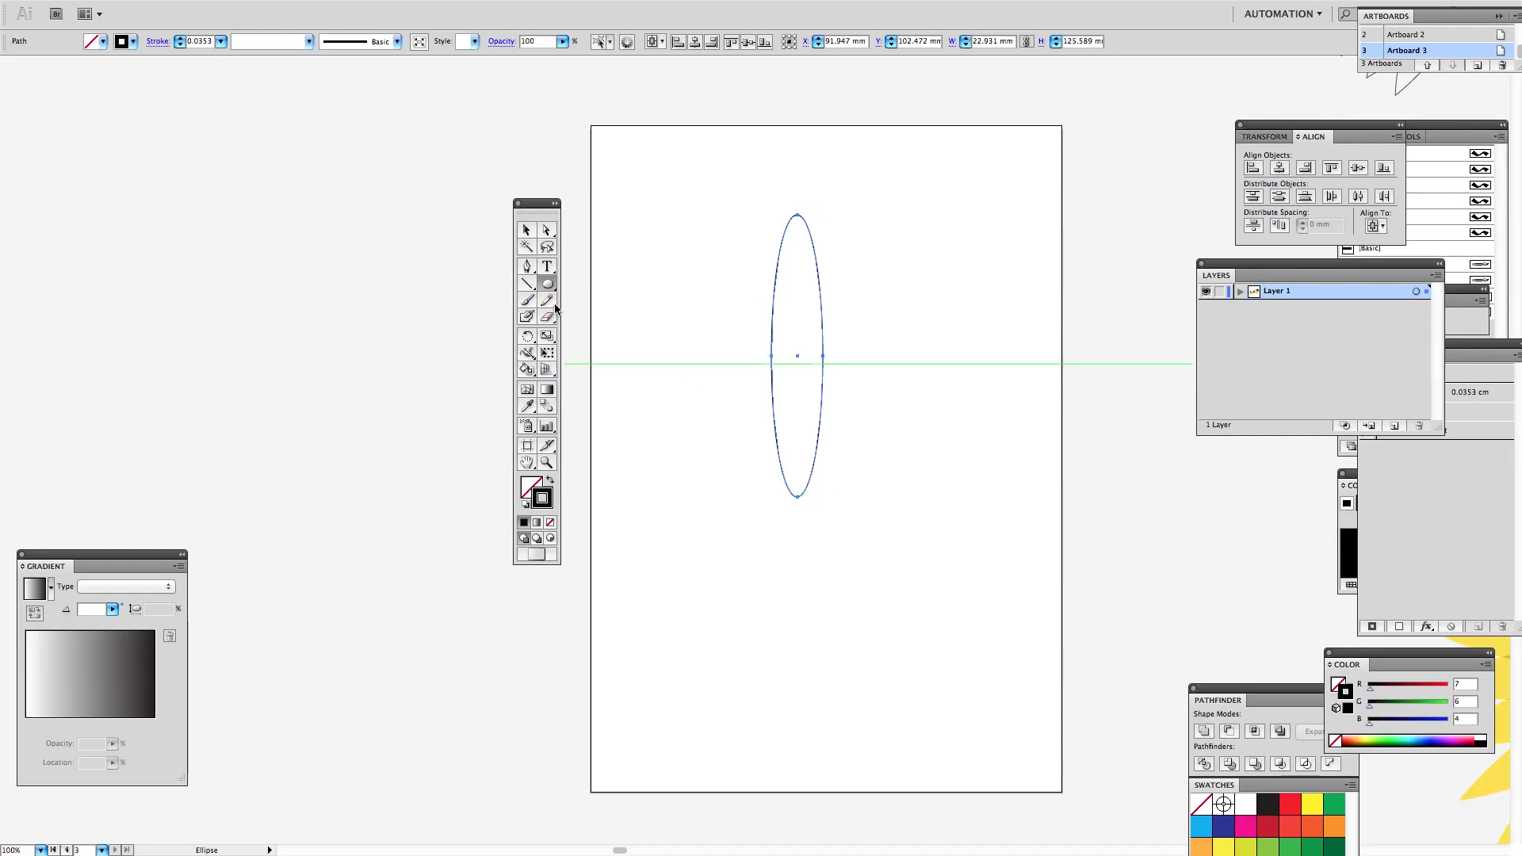
Step: Convert the ellipse's top and bottom anchor points to sharp corners to form a petal
click(527, 268)
drag(526, 266, 612, 319)
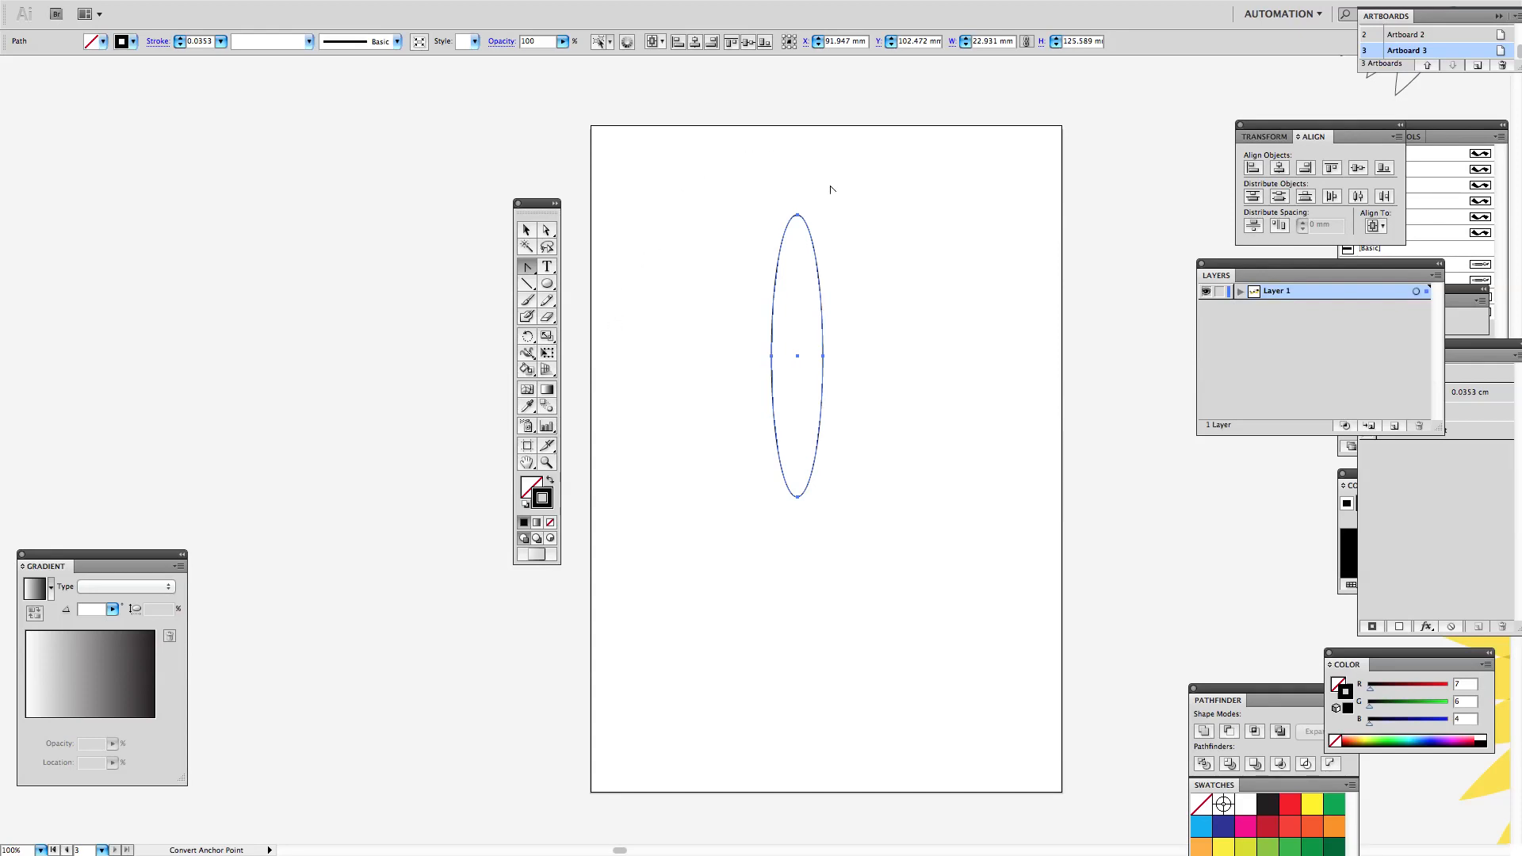
click(798, 215)
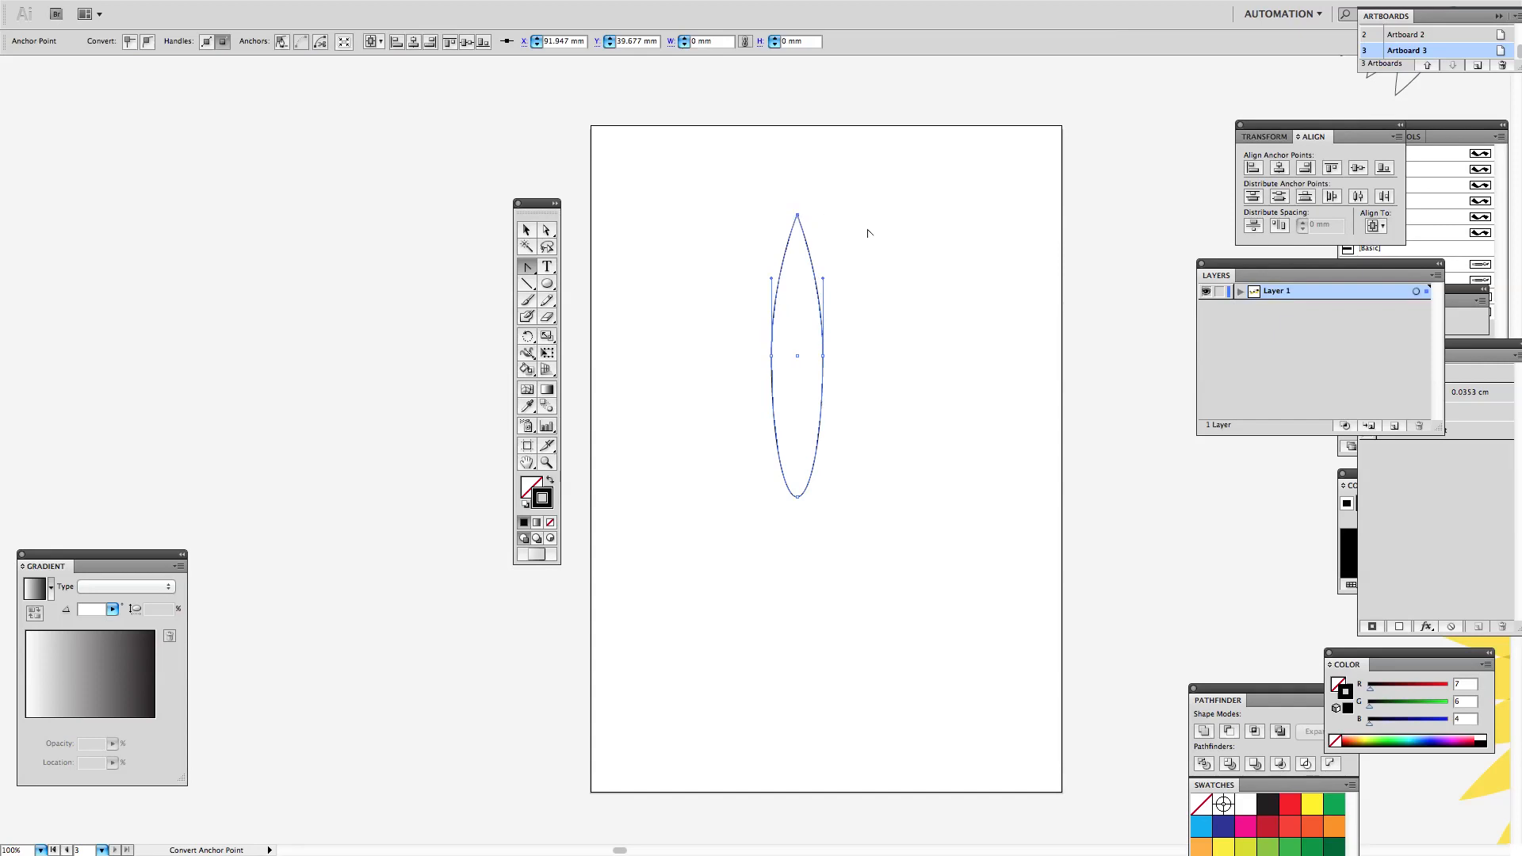
click(797, 497)
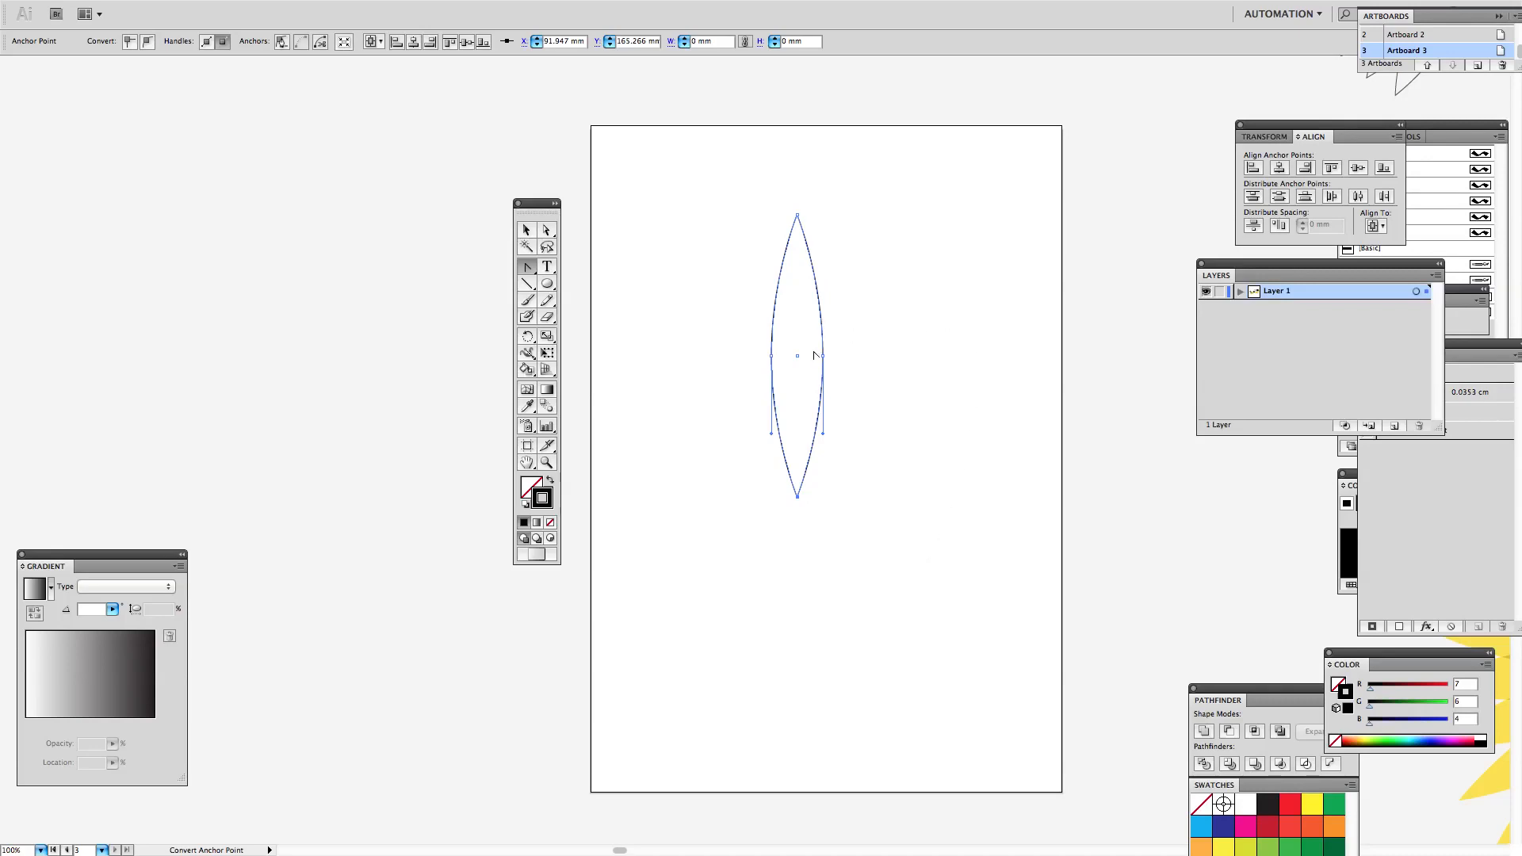
Step: Duplicate the petal, placing the copy lower and to the right of the original
click(527, 231)
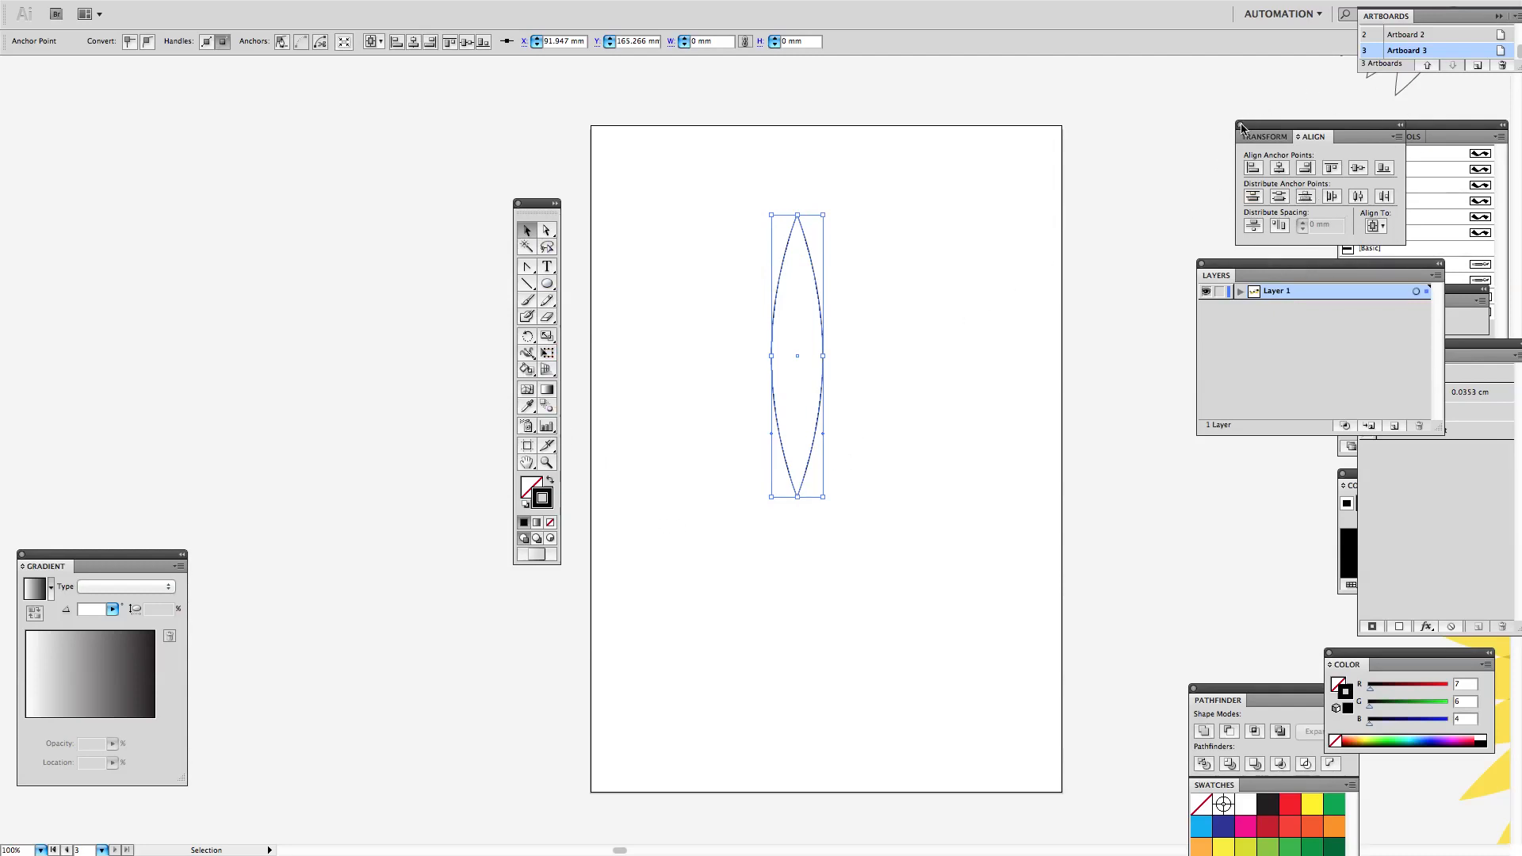
super+click(807, 247)
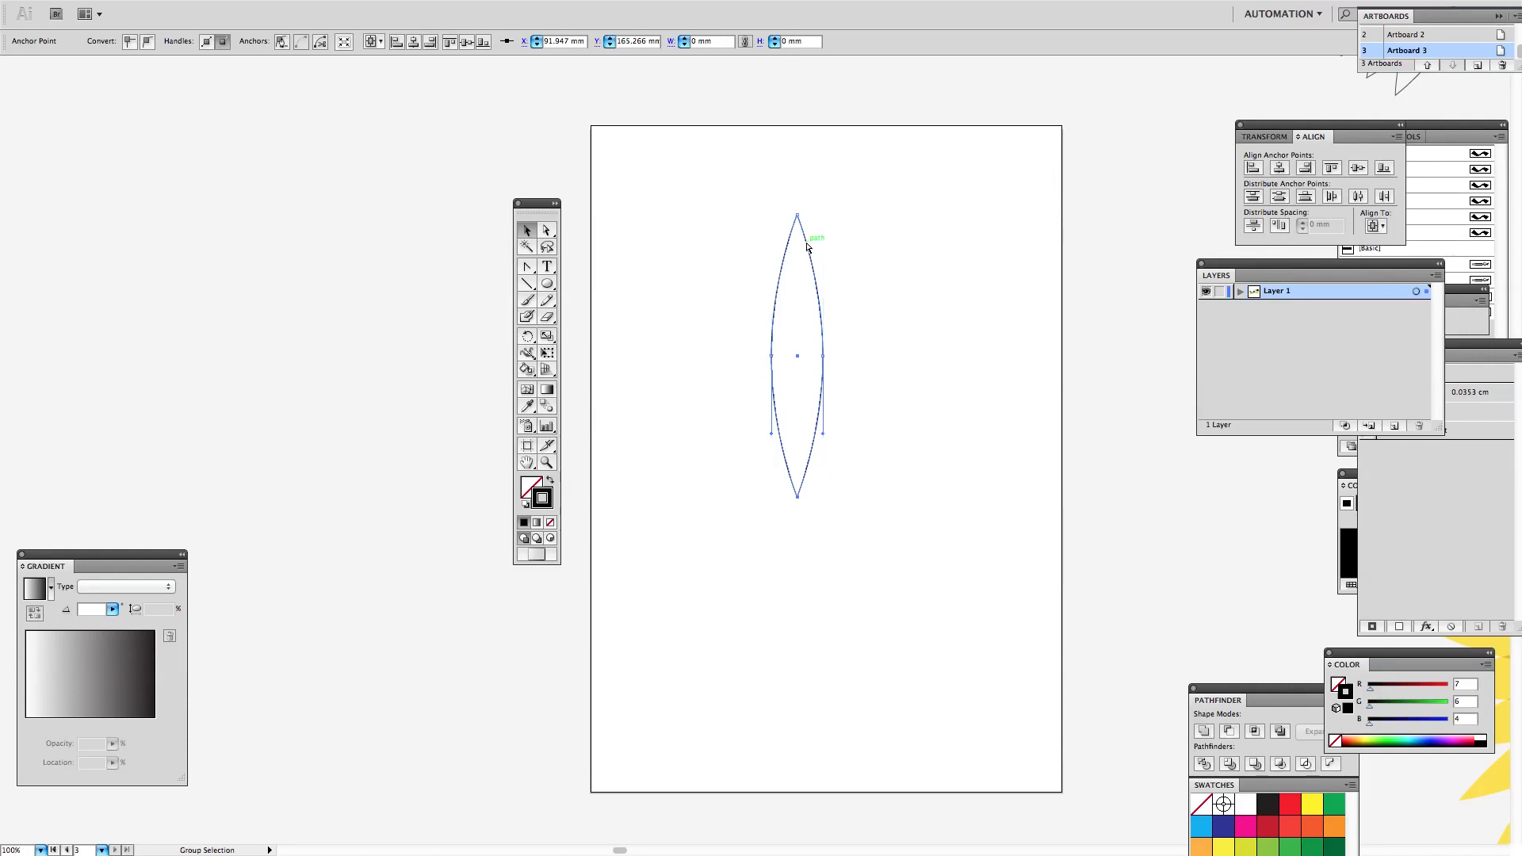
drag(806, 247, 924, 330)
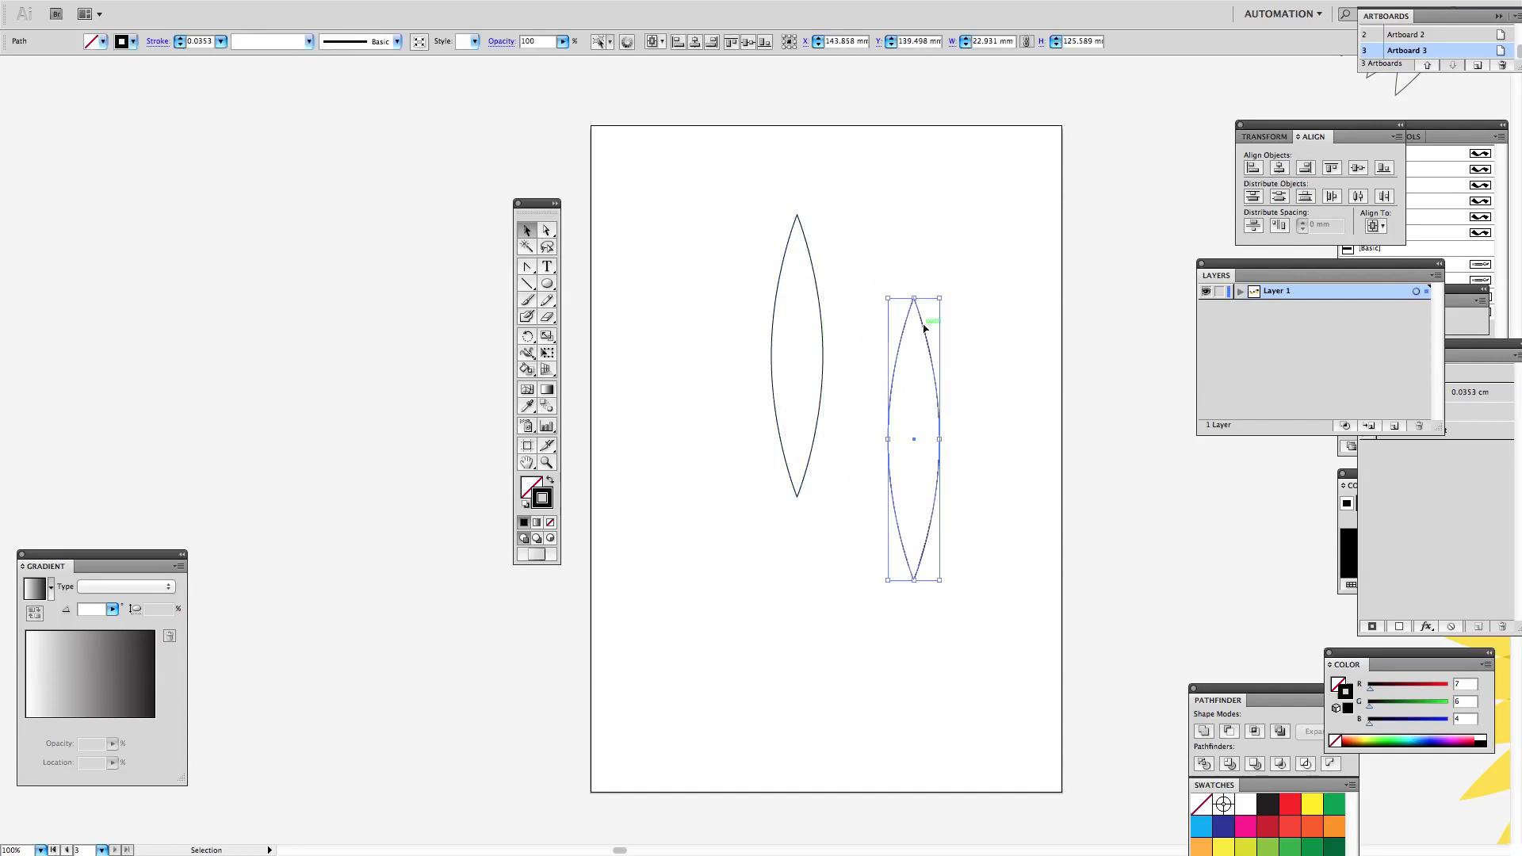
Step: Select both petals and align their horizontal centres to the artboard
click(910, 241)
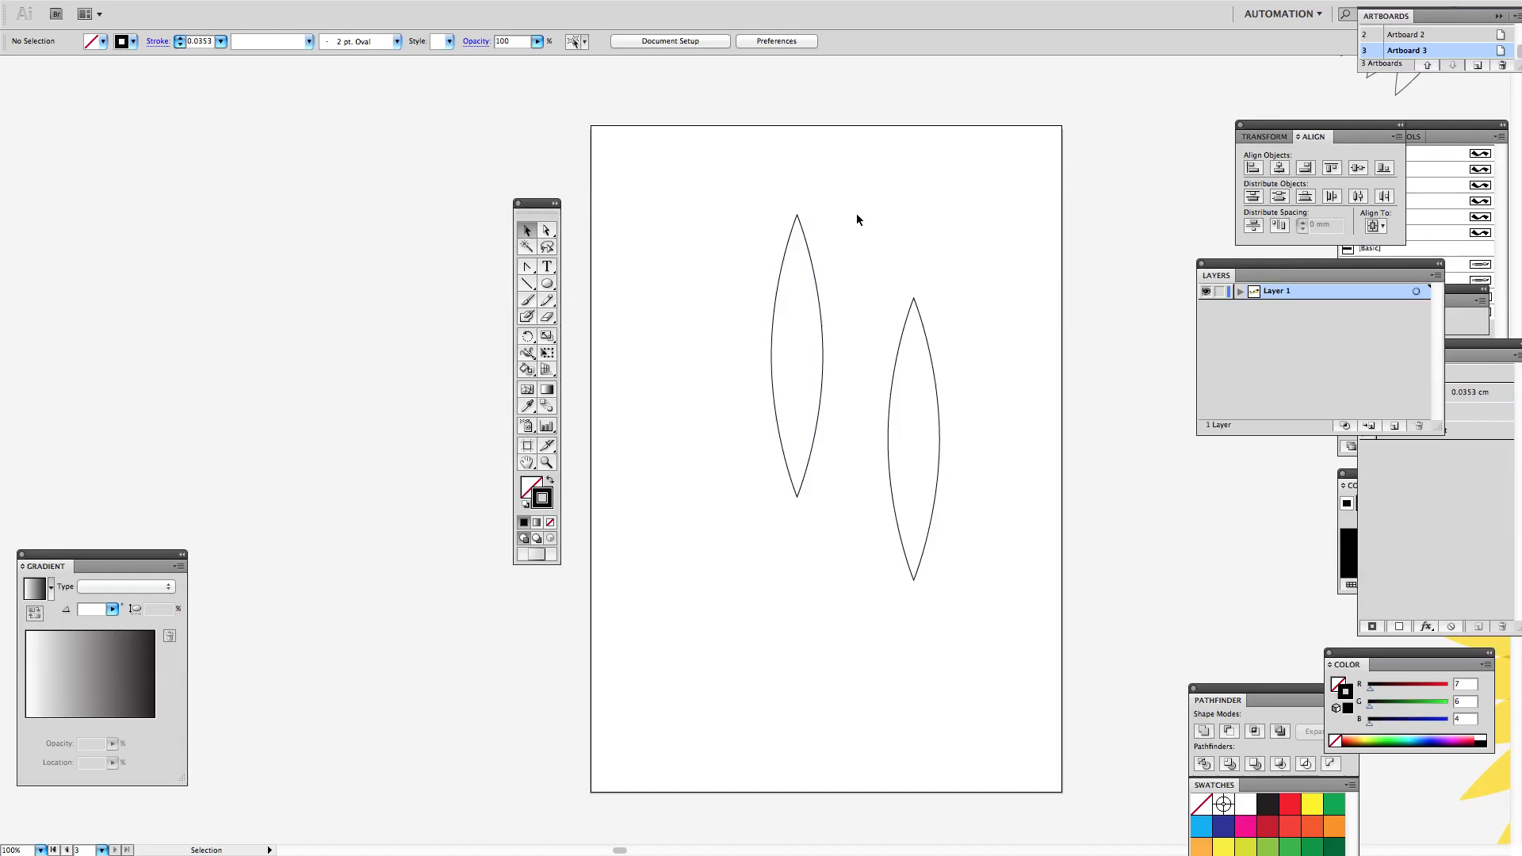
drag(770, 238, 961, 431)
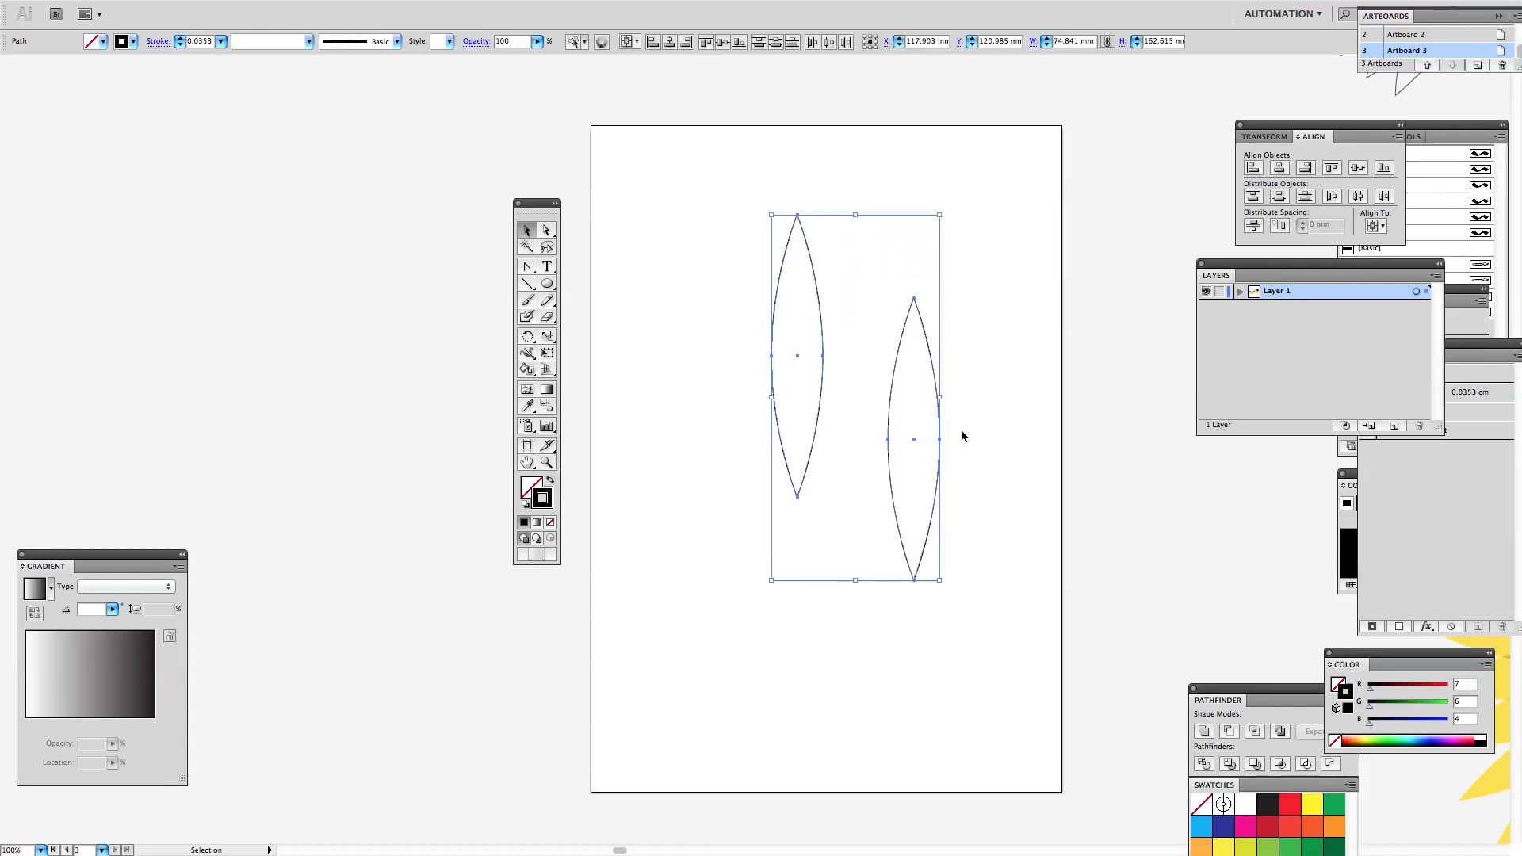
click(1279, 168)
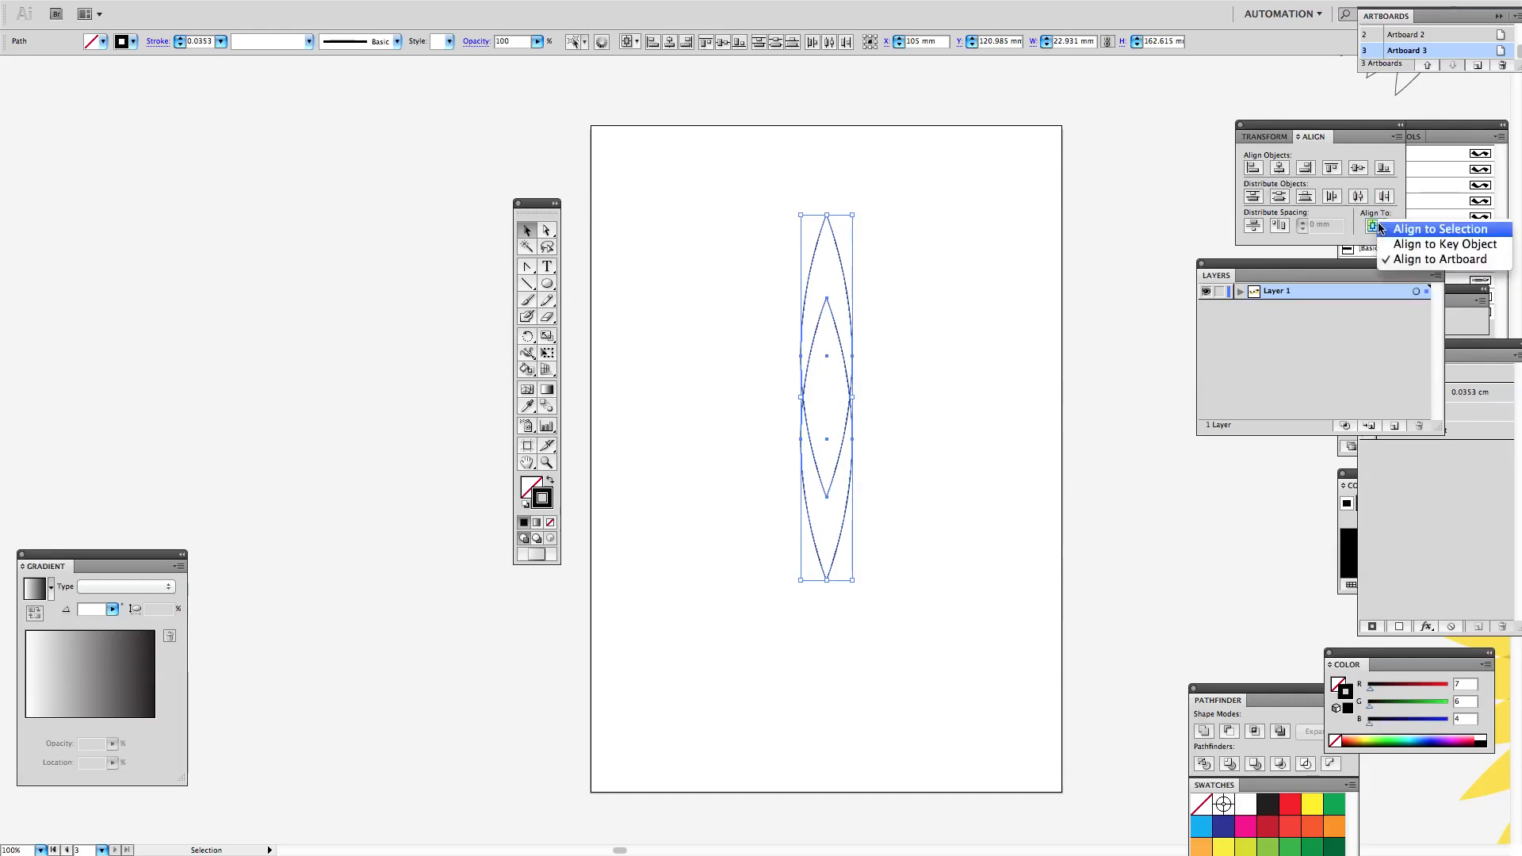
Step: Stack the two petals end to end by distributing their vertical spacing at 0 mm, with the lower petal as the key object
click(1431, 245)
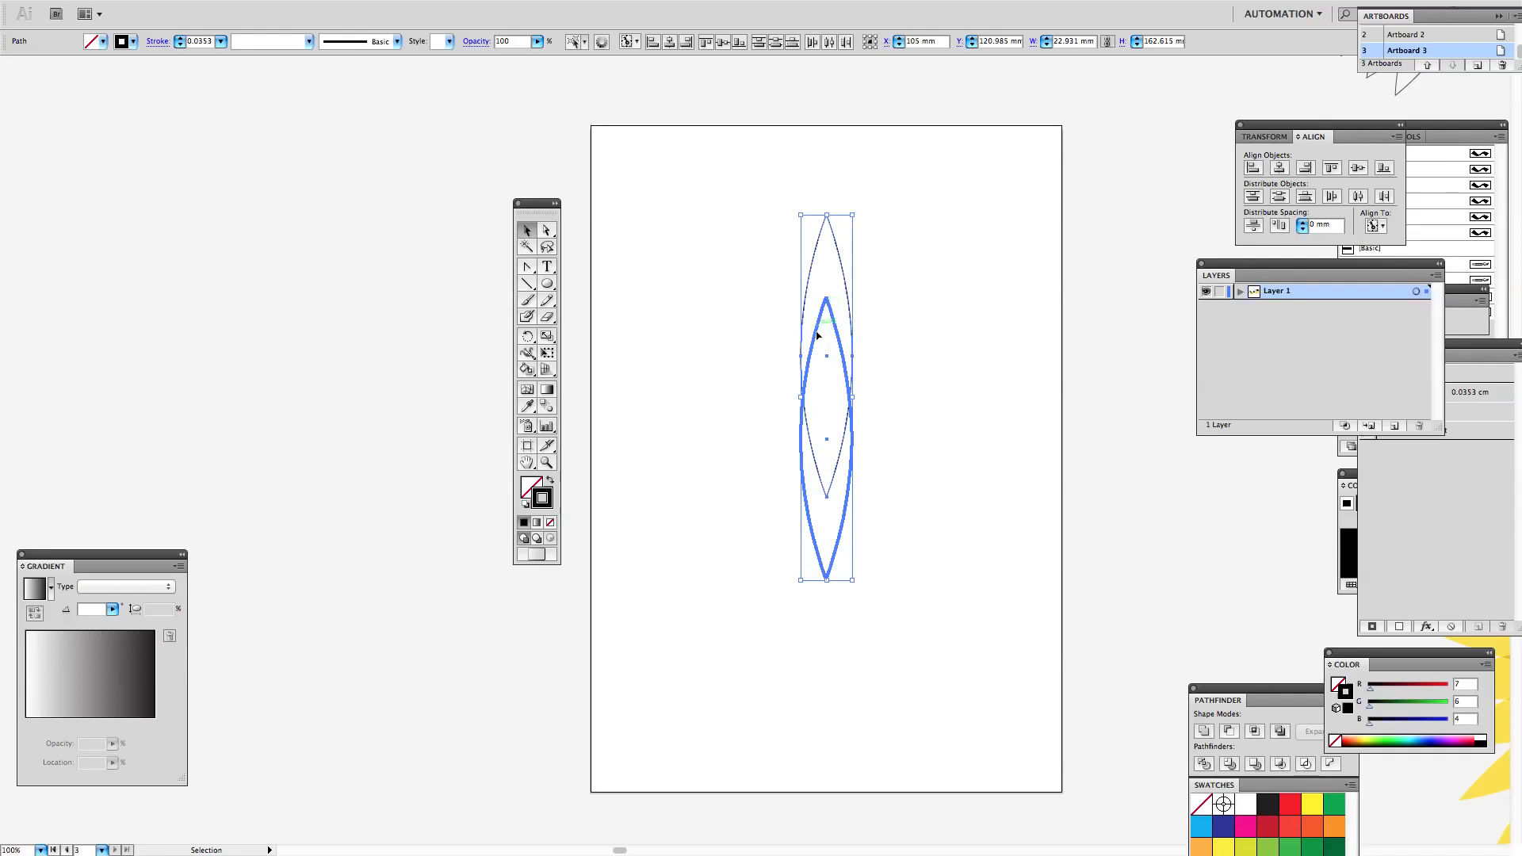
click(840, 290)
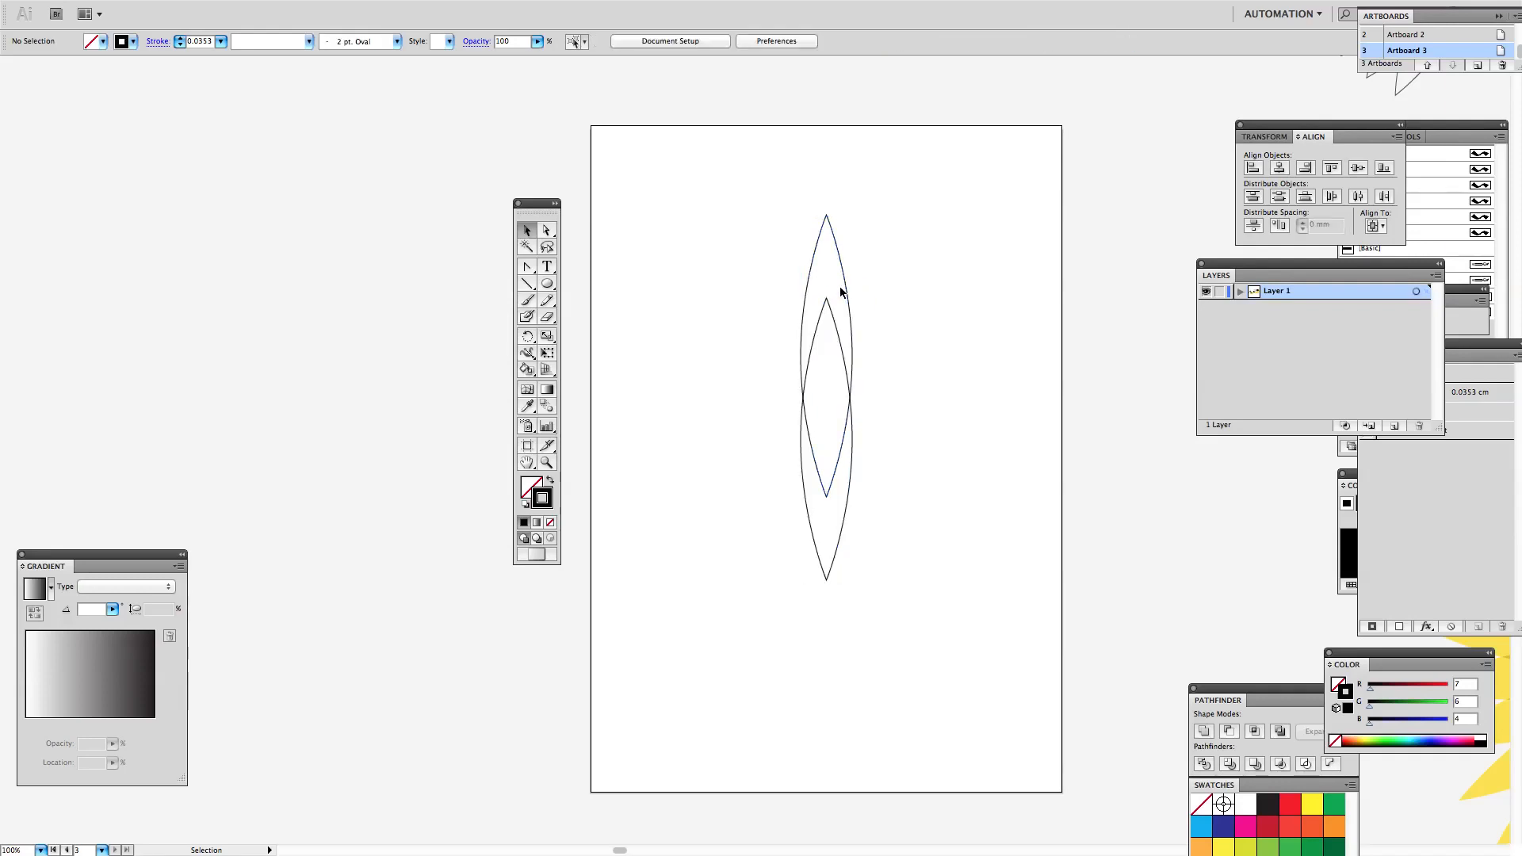
drag(757, 263, 866, 462)
click(1376, 226)
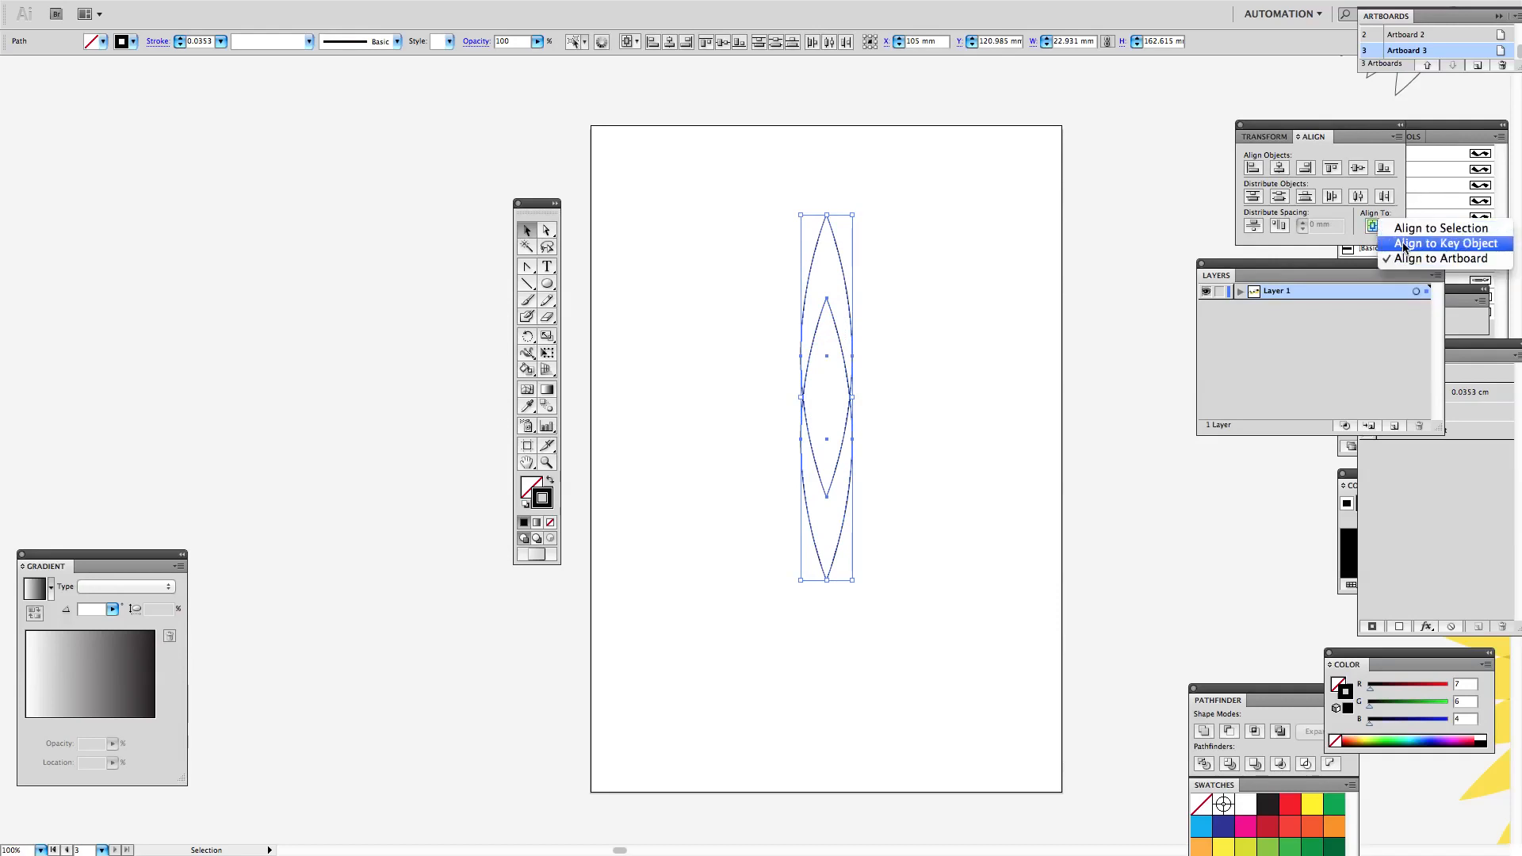
click(1403, 244)
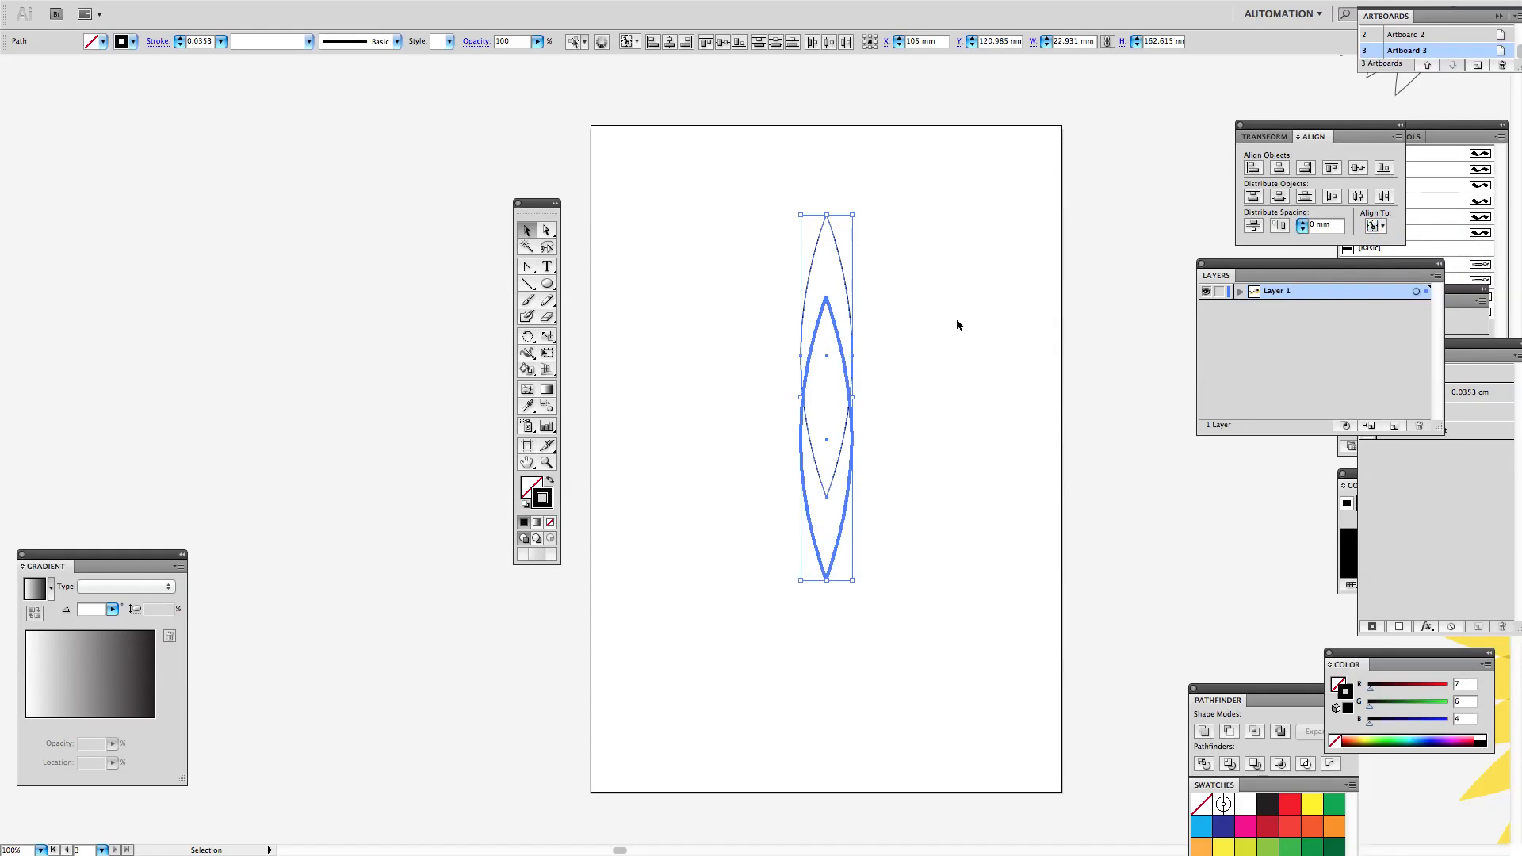
click(1253, 225)
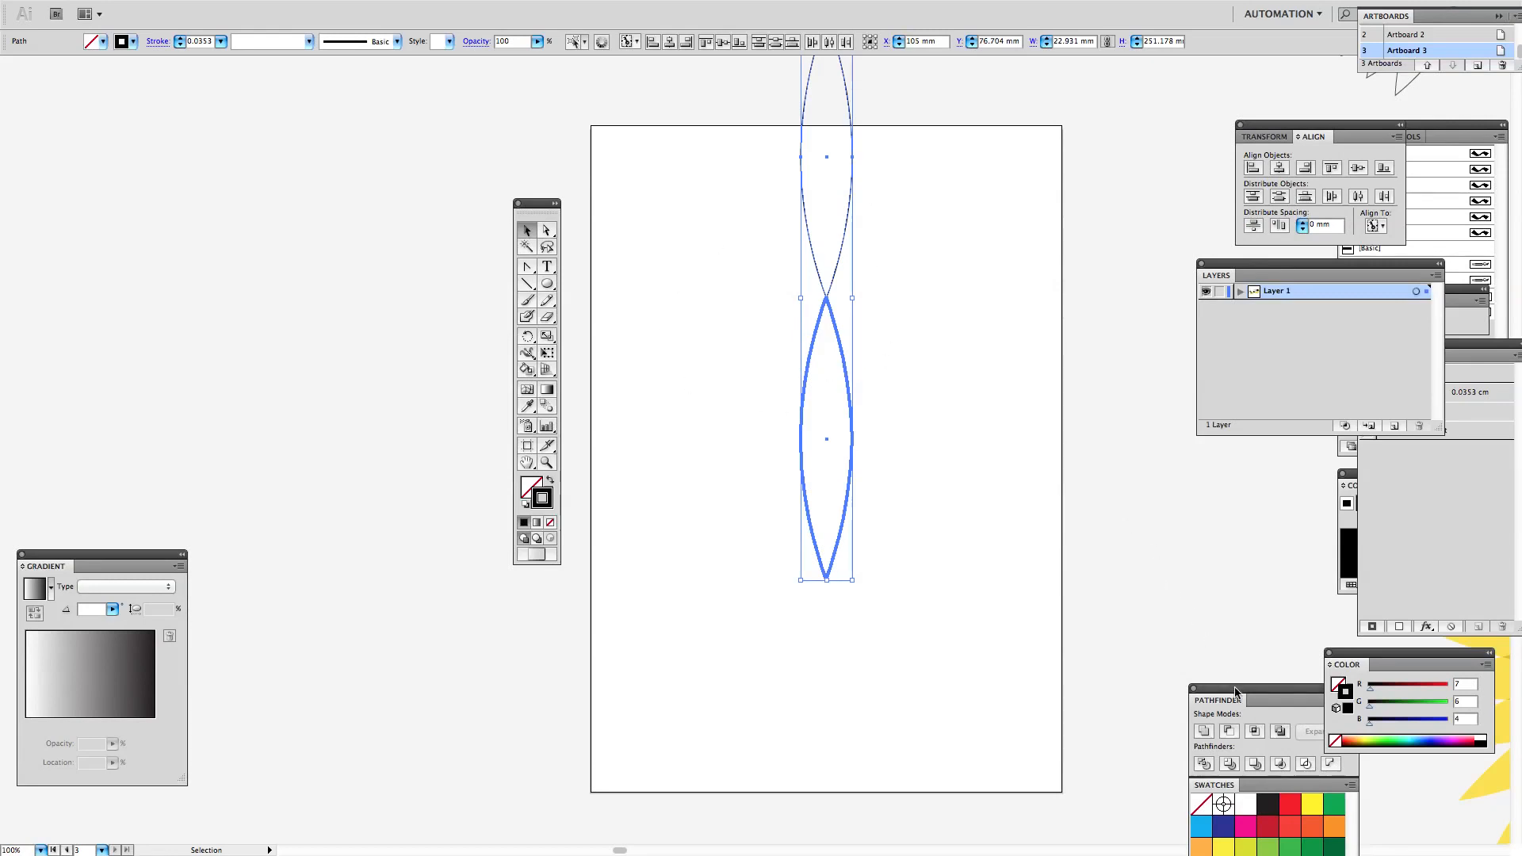
Step: Unite the two petals into one shape and centre it vertically on the artboard
drag(1235, 692, 1164, 491)
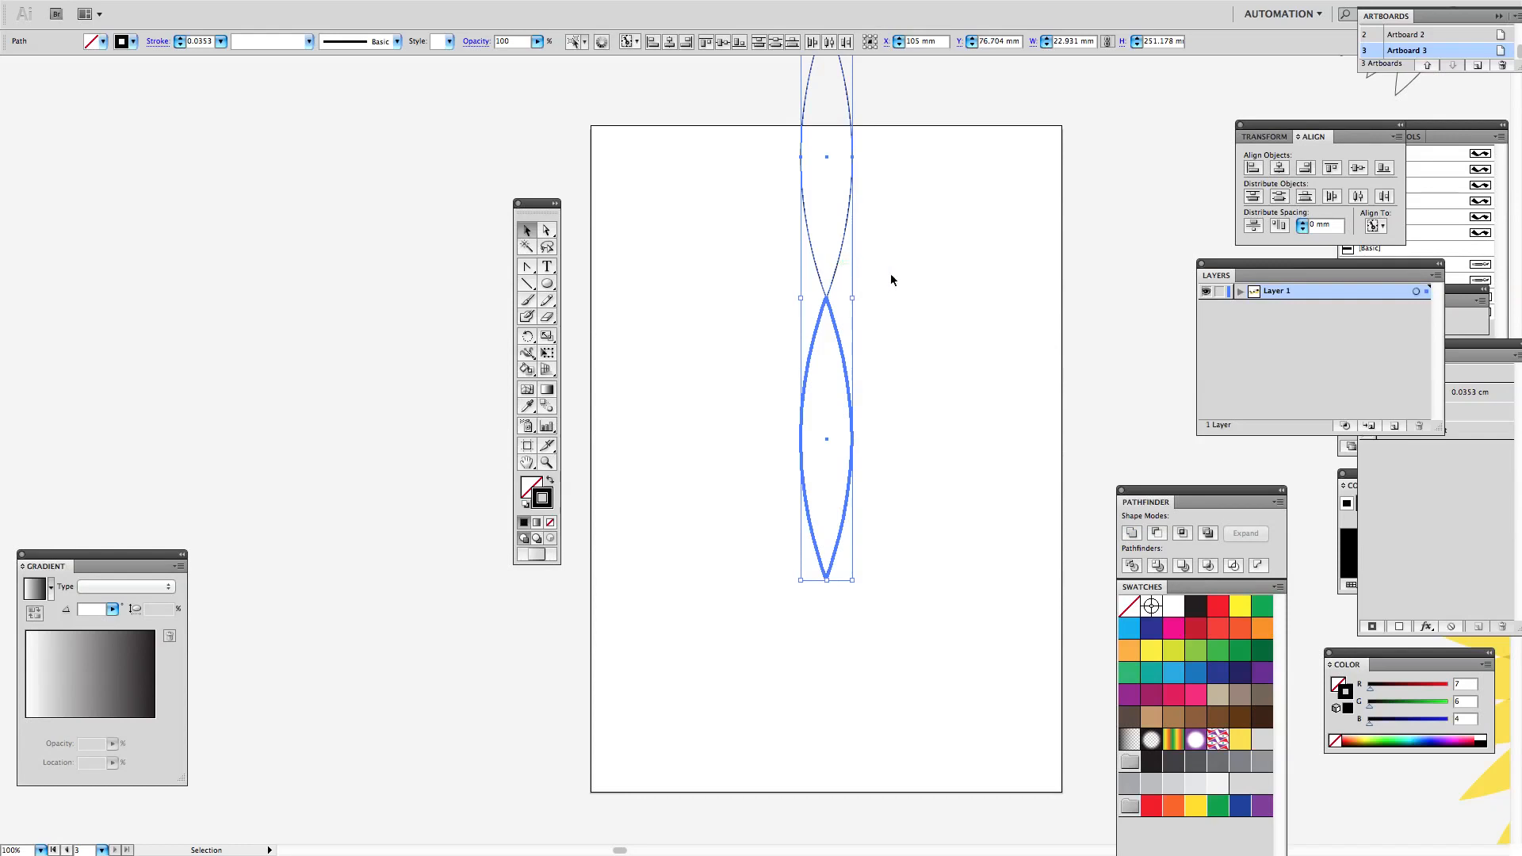
click(1130, 533)
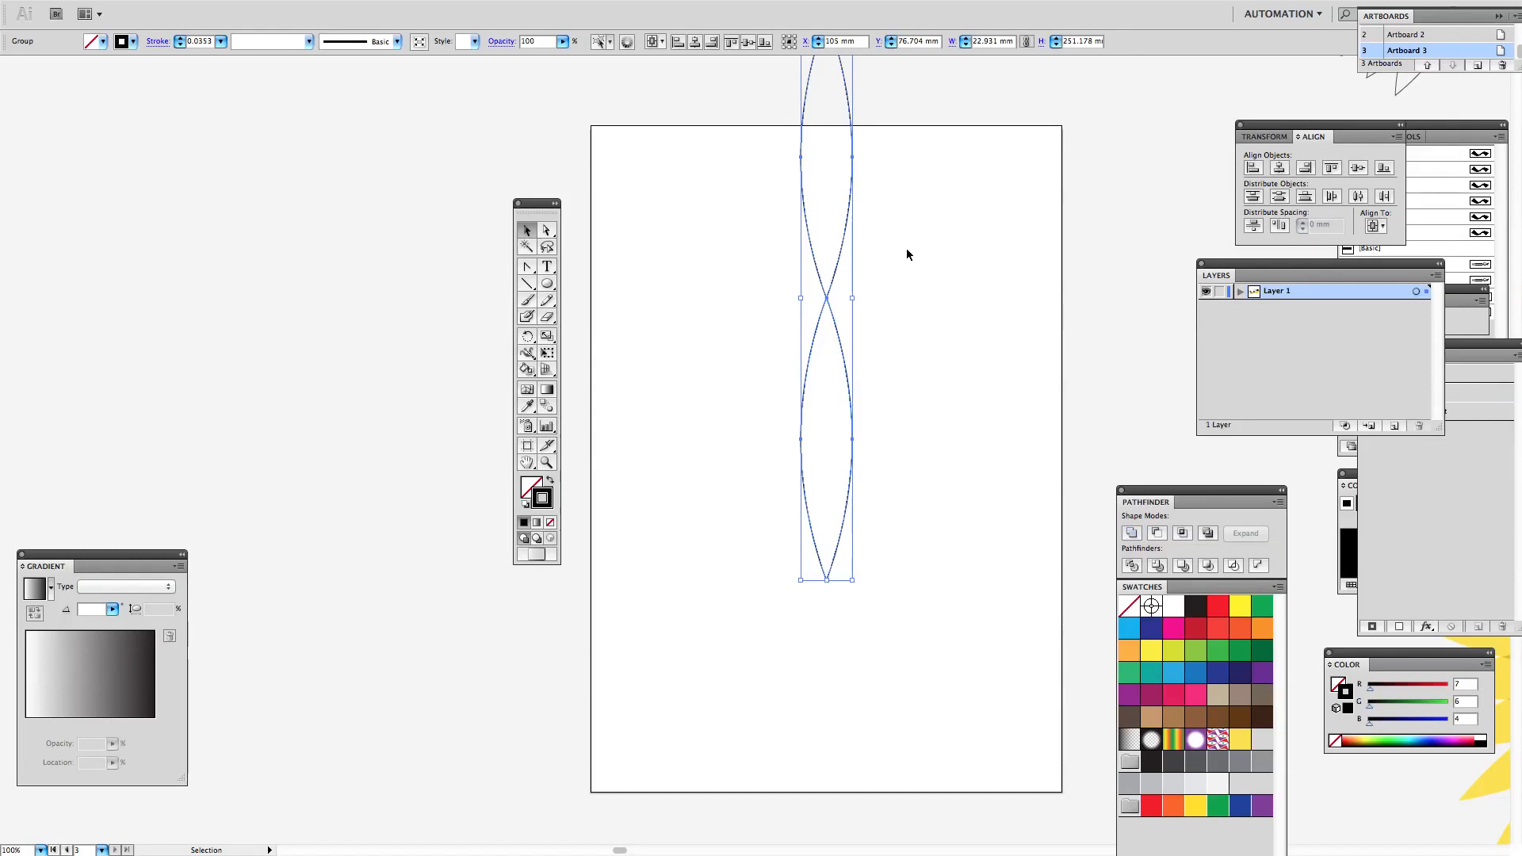
click(1357, 169)
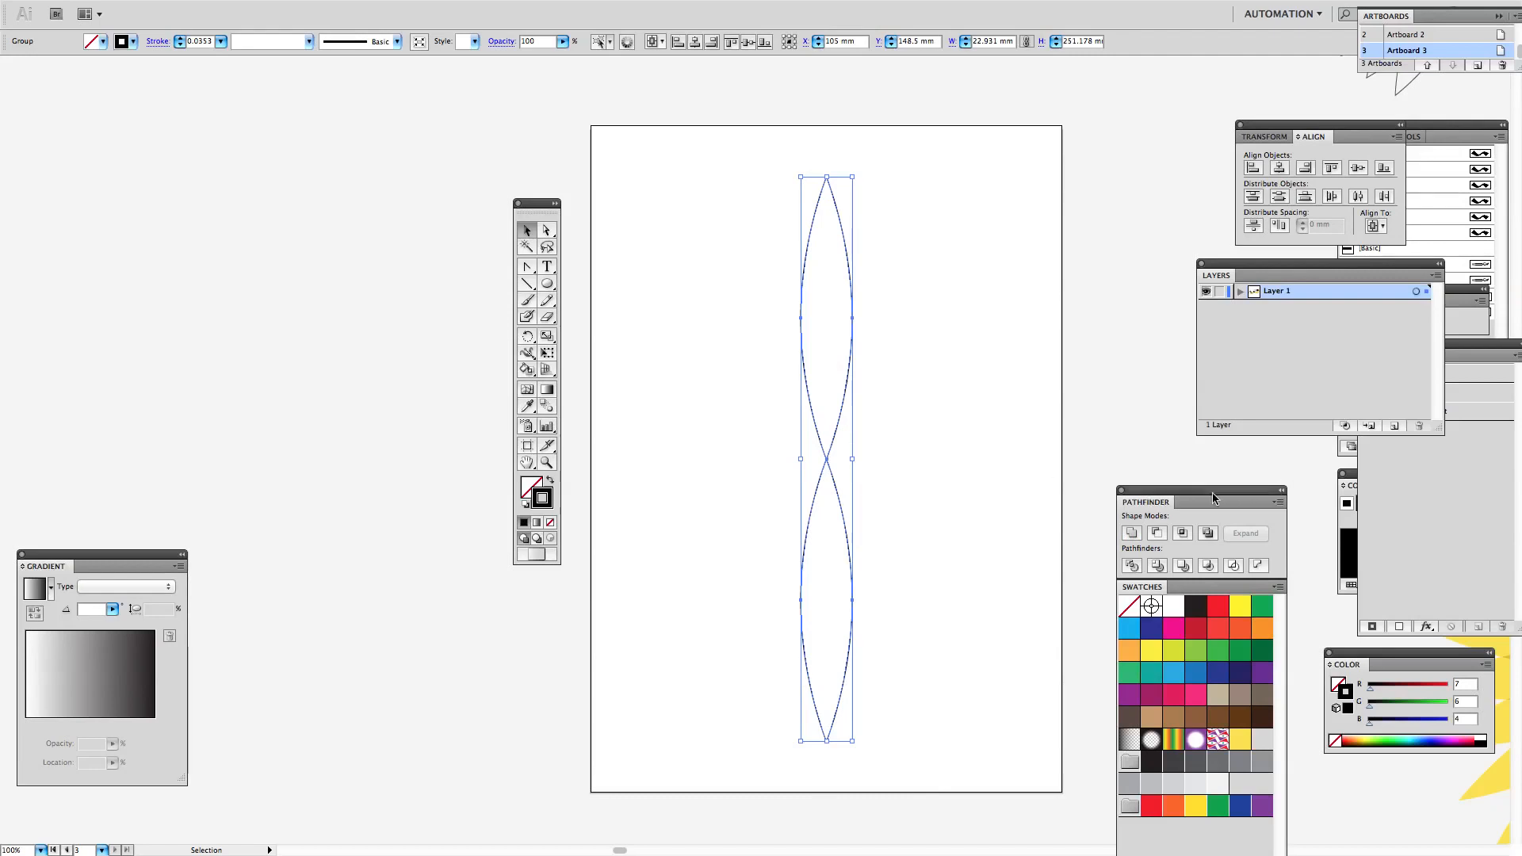
Step: Move the Pathfinder and tools panels away from the artboard and switch to the normal screen mode
drag(1204, 492, 1387, 521)
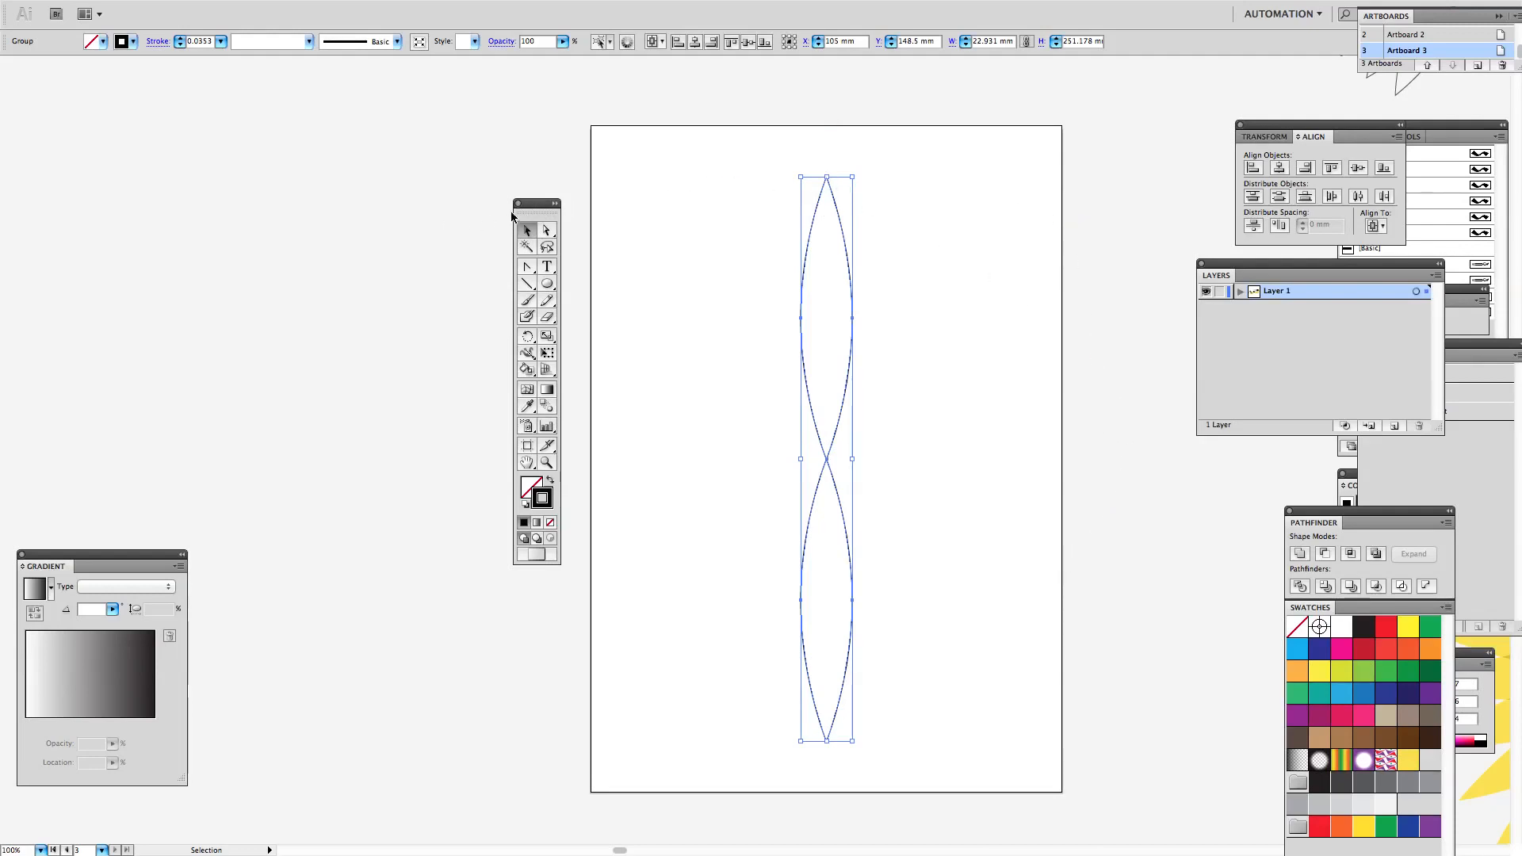
drag(511, 215, 408, 225)
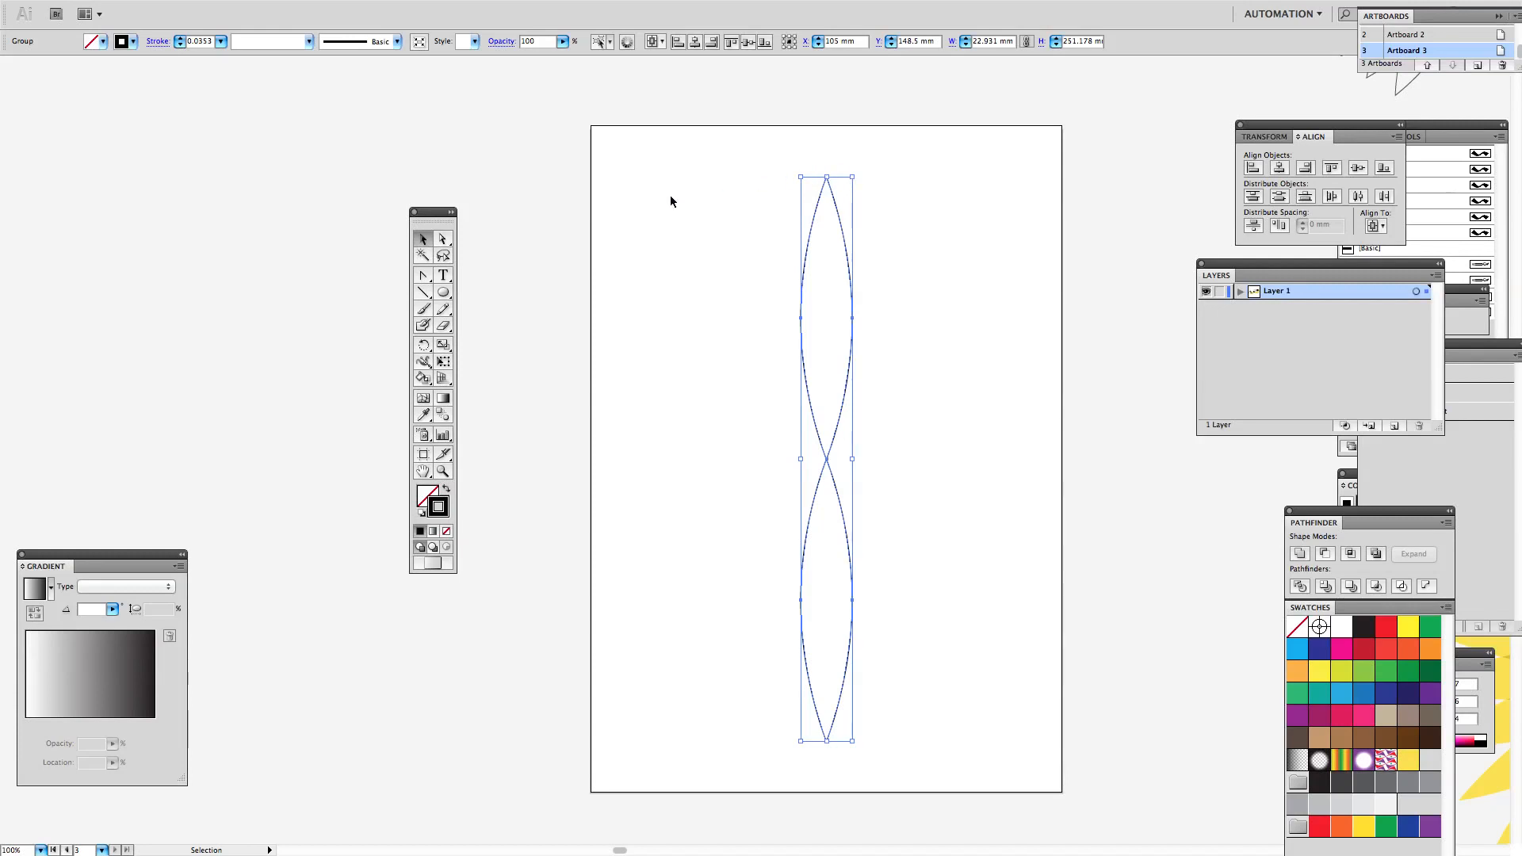
key(f)
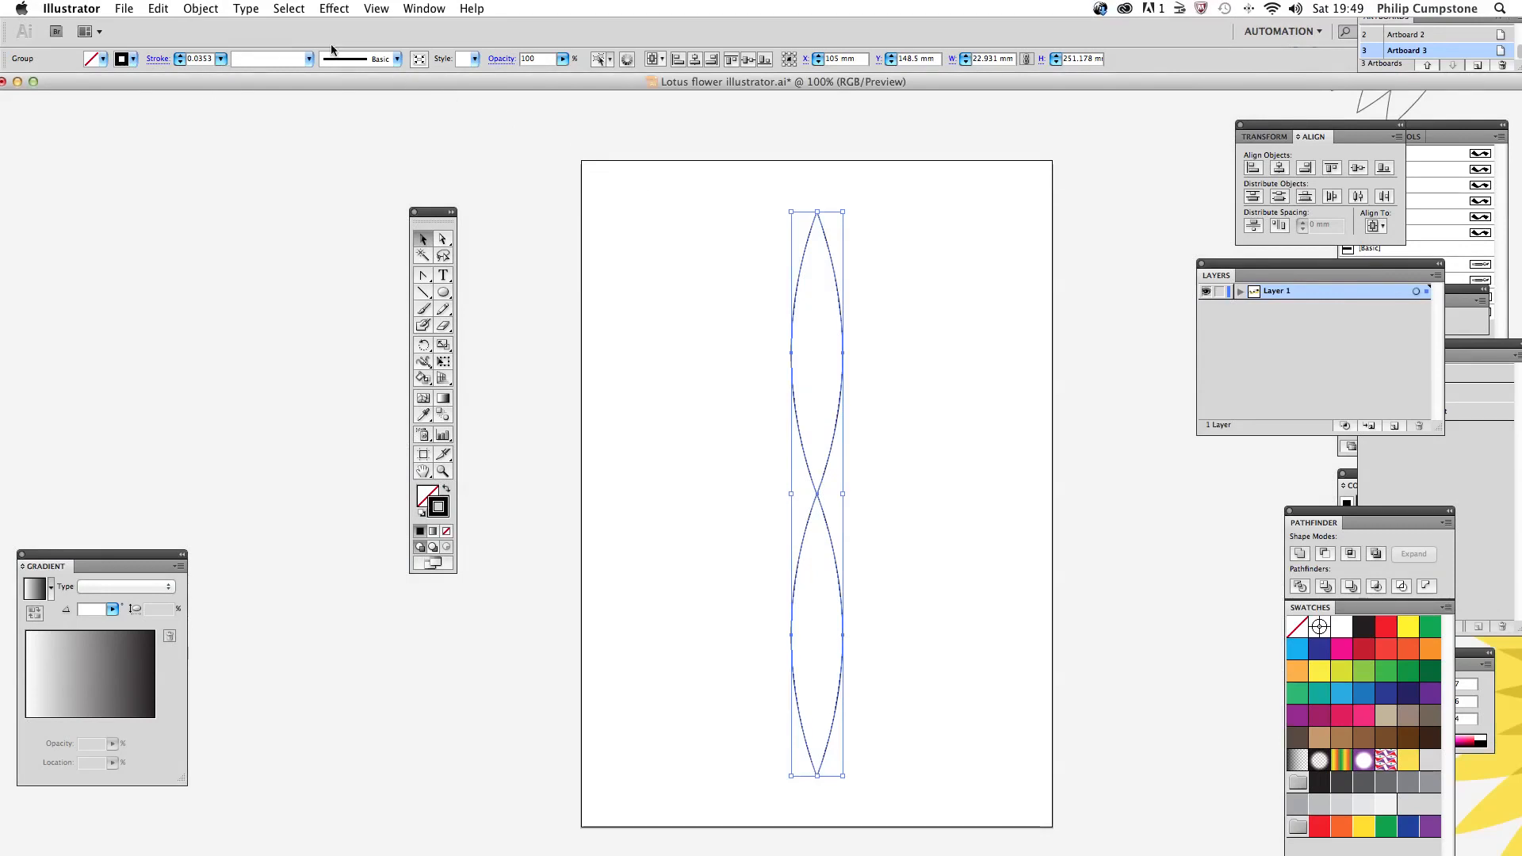
click(335, 9)
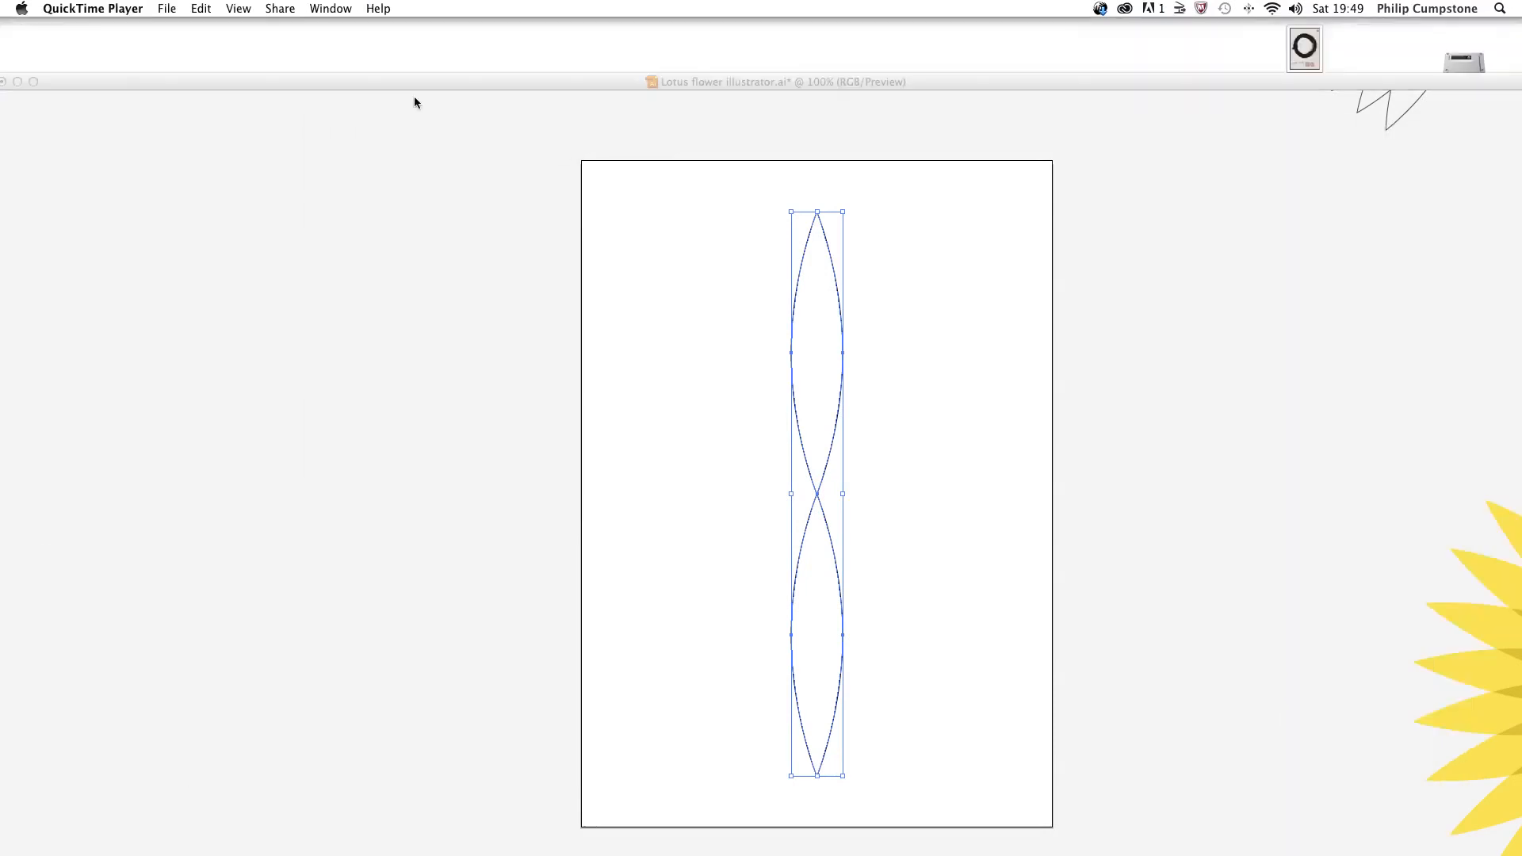
click(323, 10)
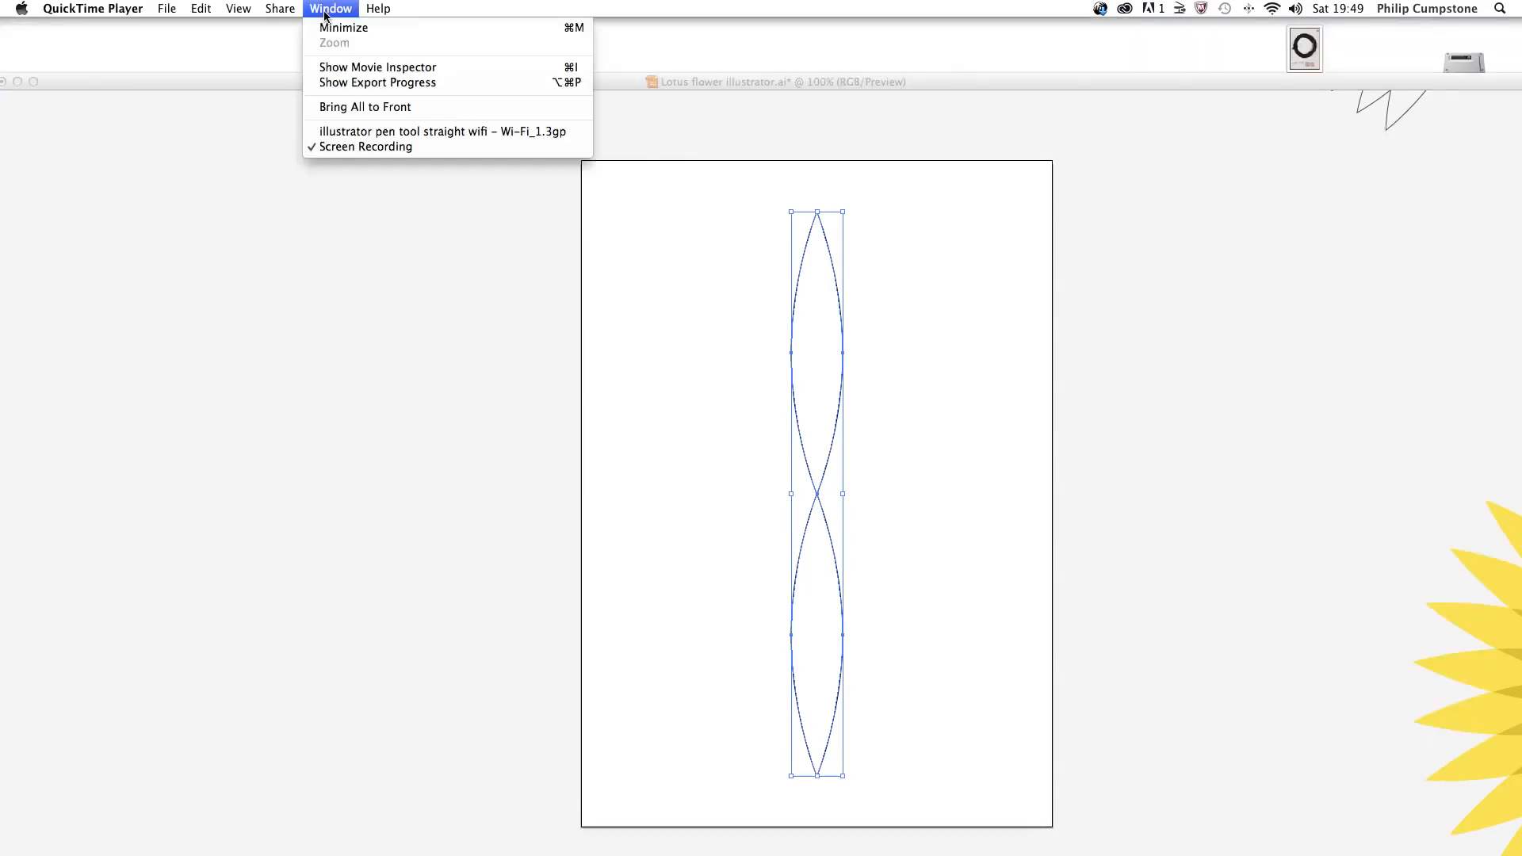
mouse_move(258, 10)
click(432, 198)
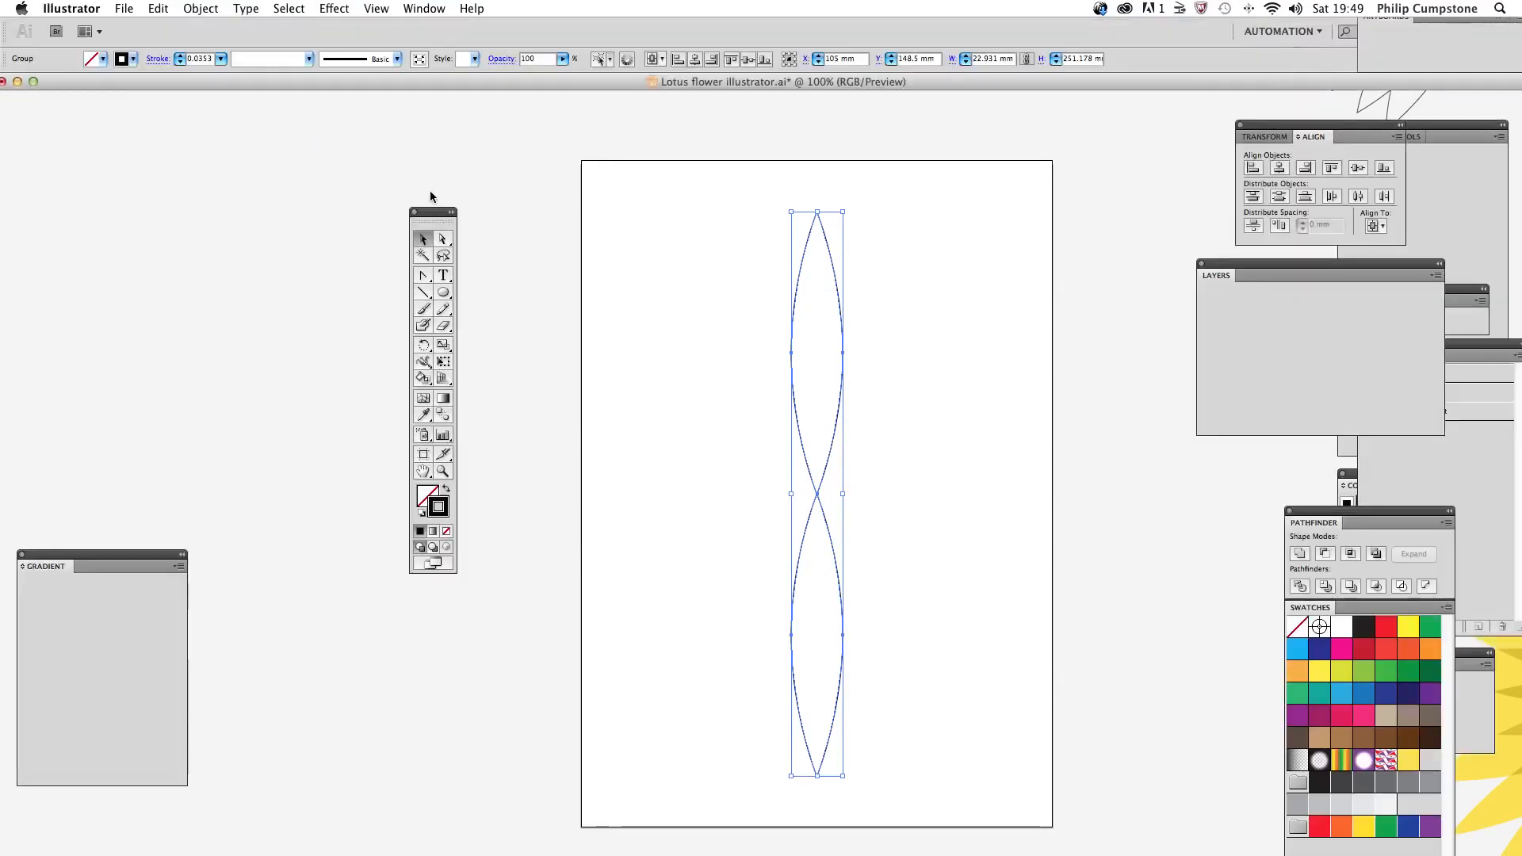
Step: Start a Transform effect on the double petal shape with a rotation angle of 9° and the preview turned on
click(339, 9)
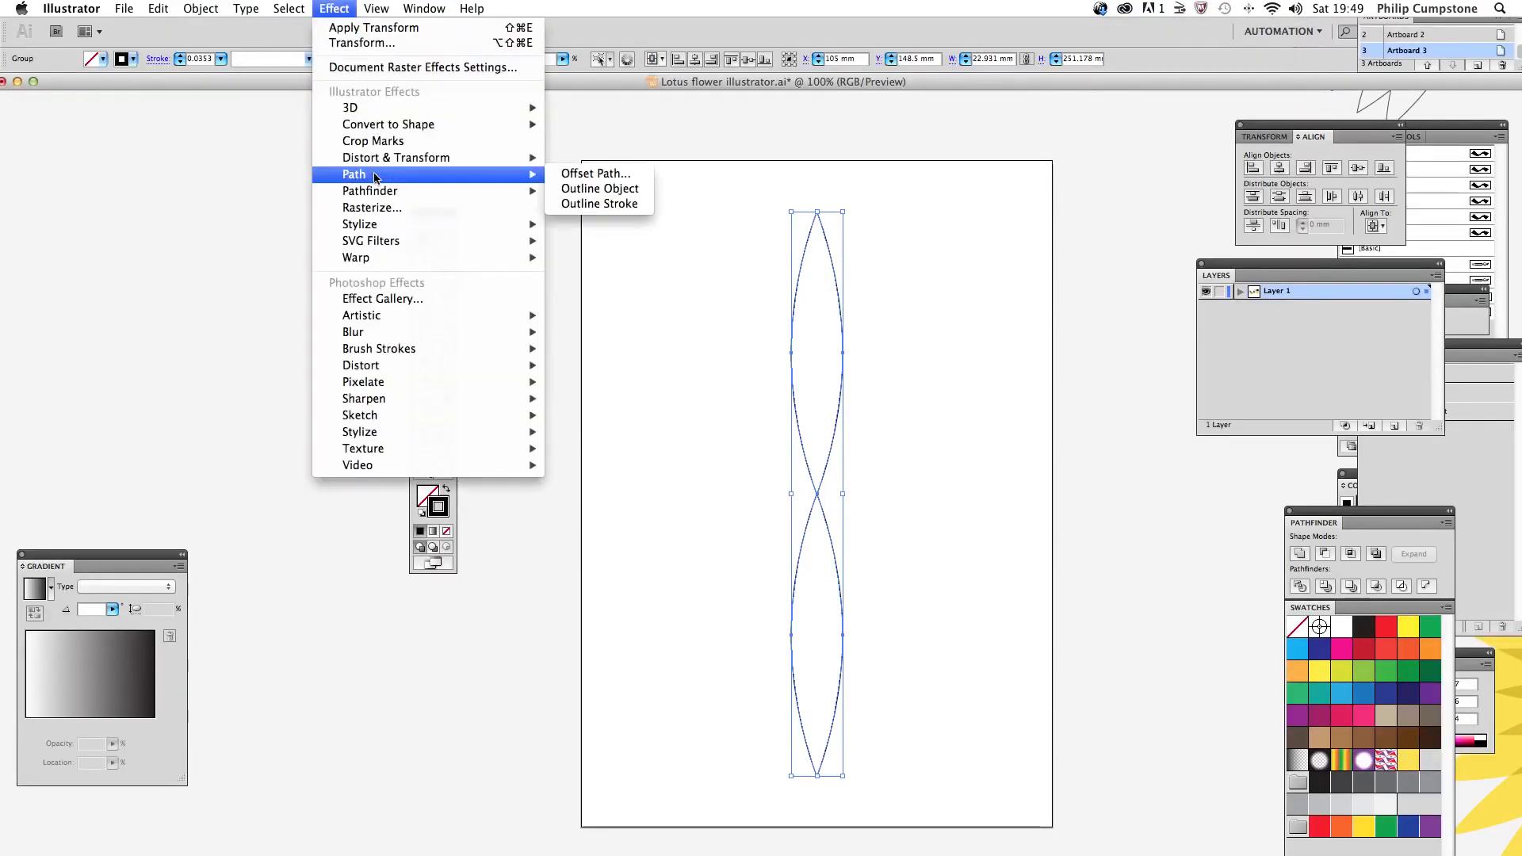
mouse_move(400, 198)
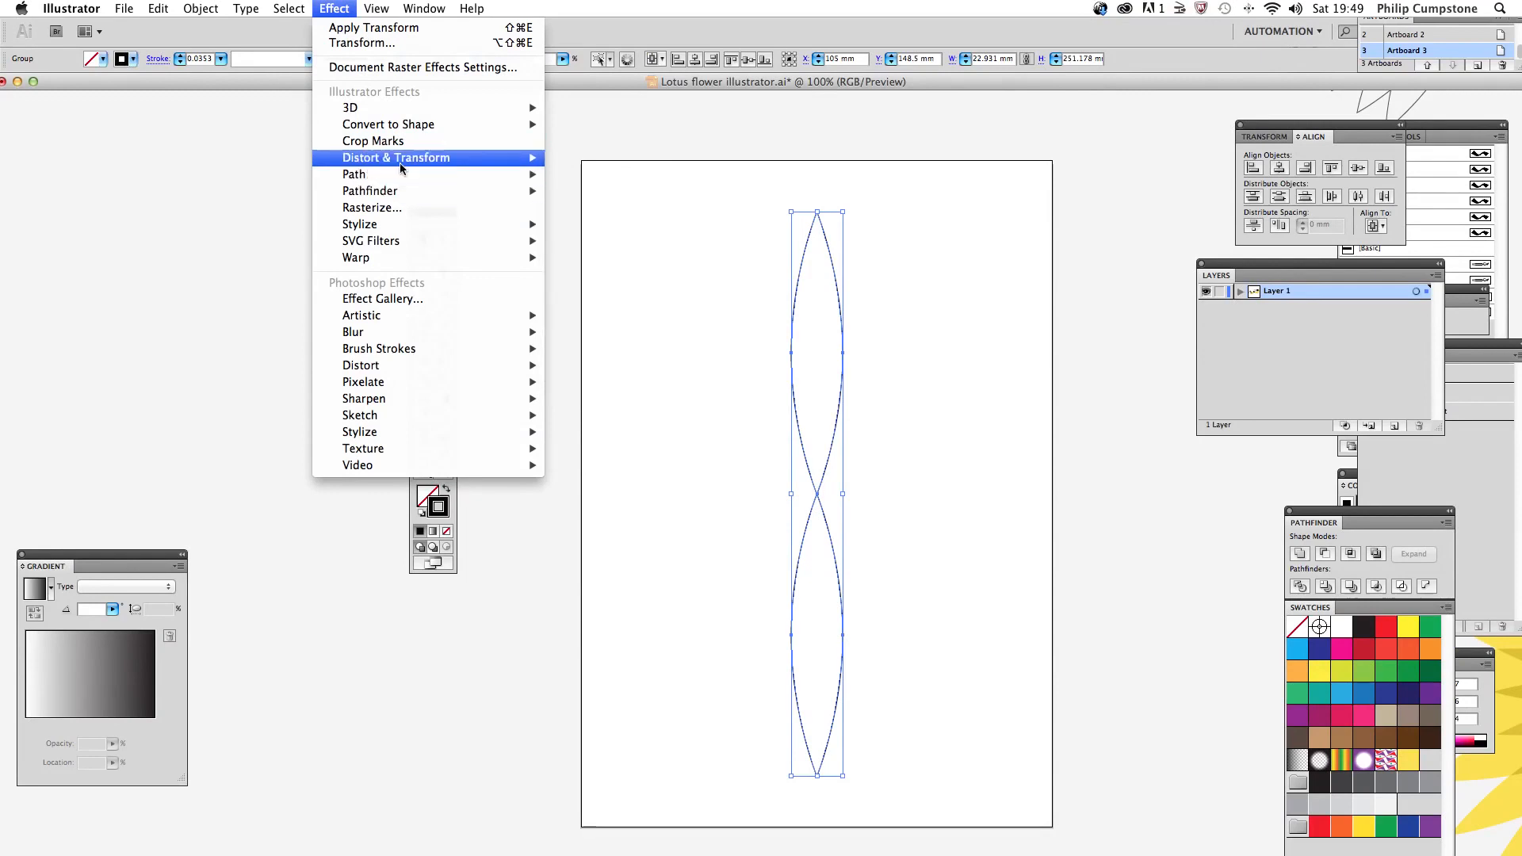
mouse_move(400, 160)
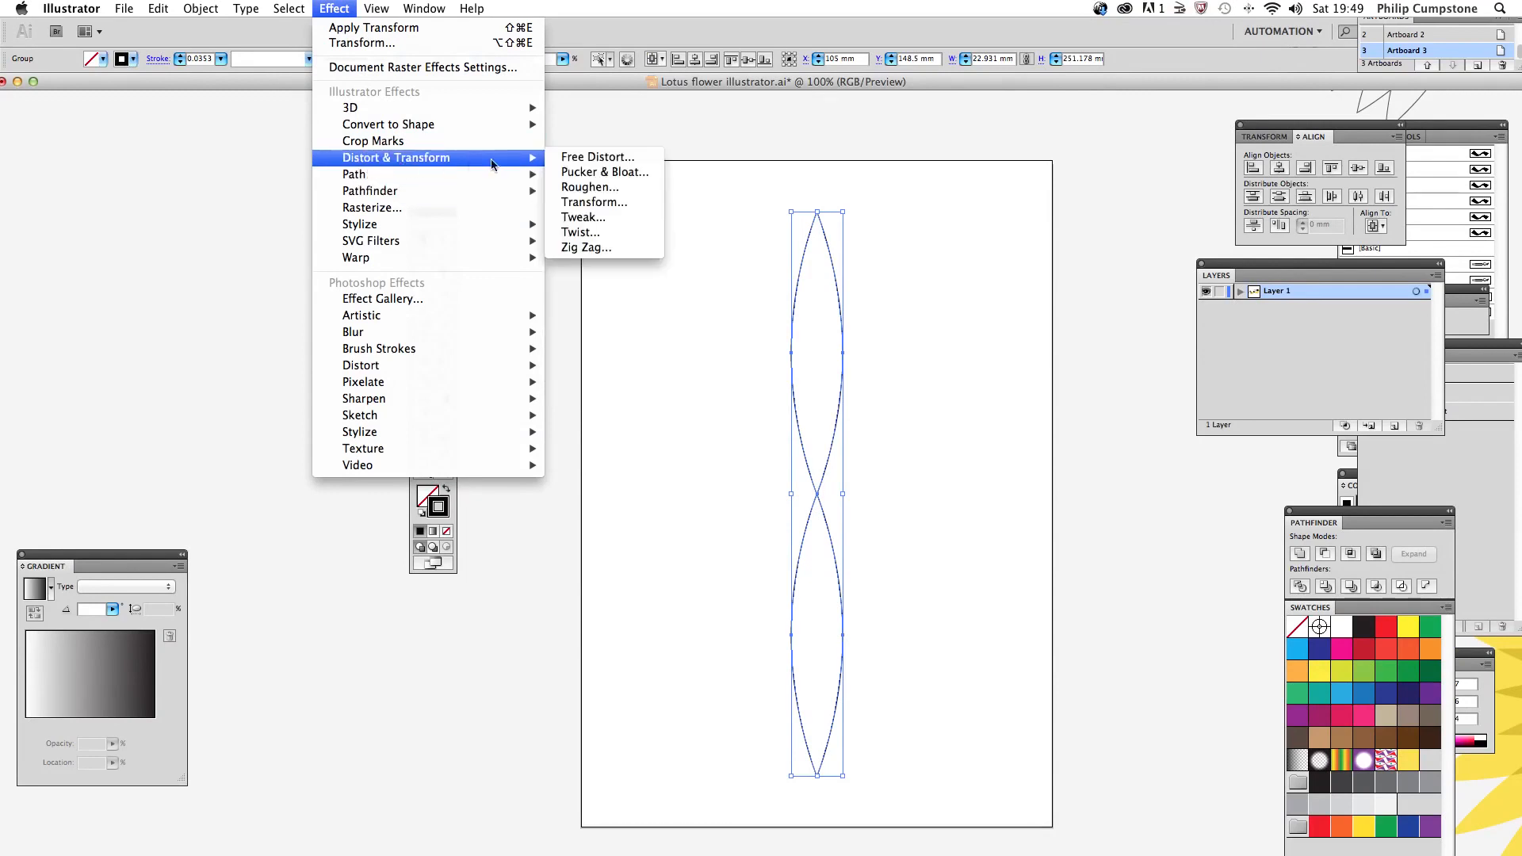
click(609, 203)
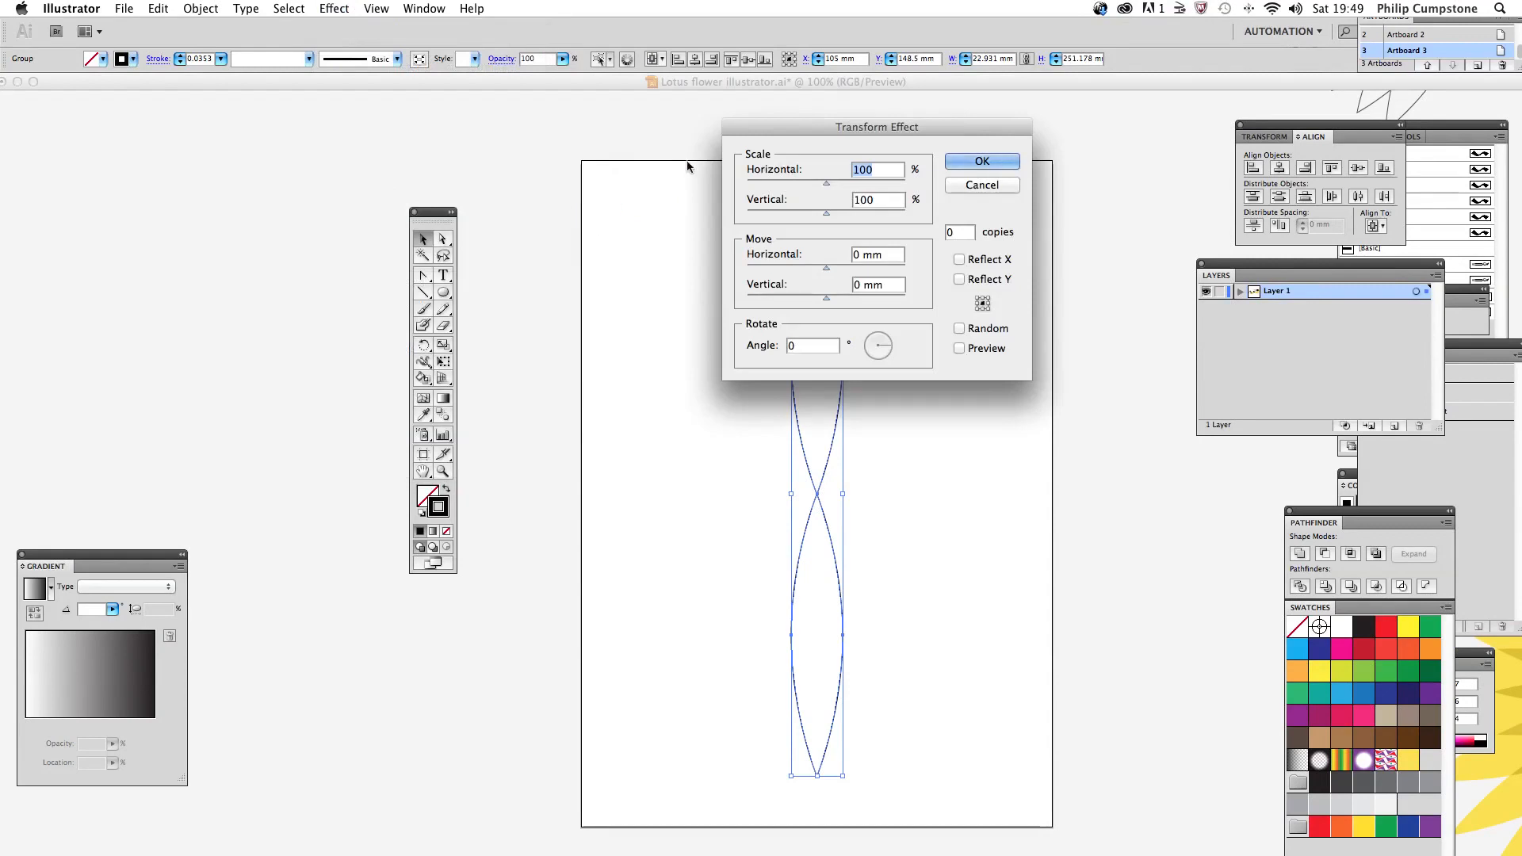
drag(929, 130, 1083, 126)
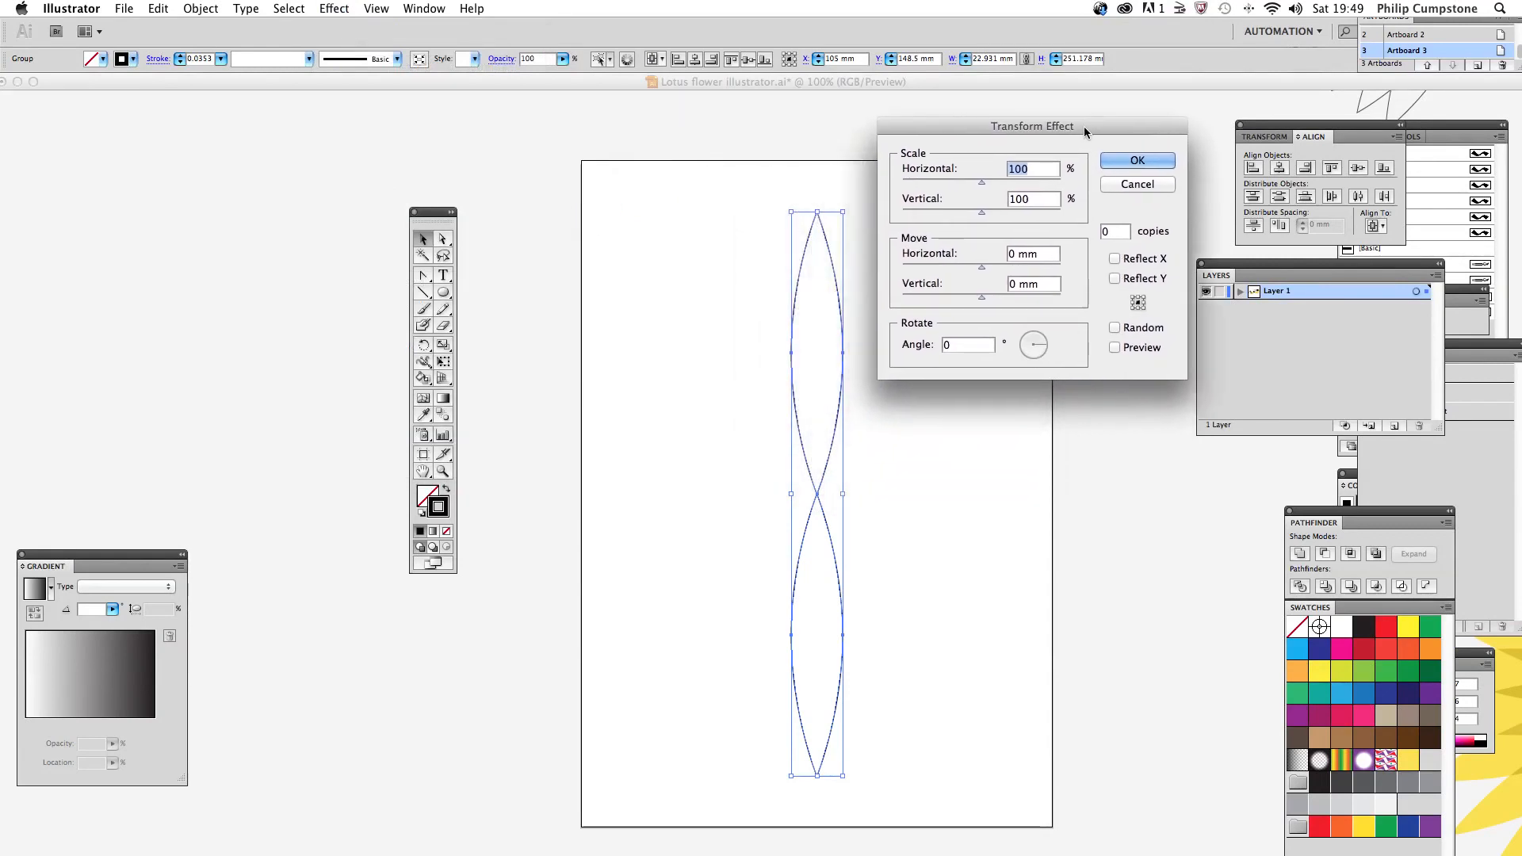
double_click(943, 346)
text(9)
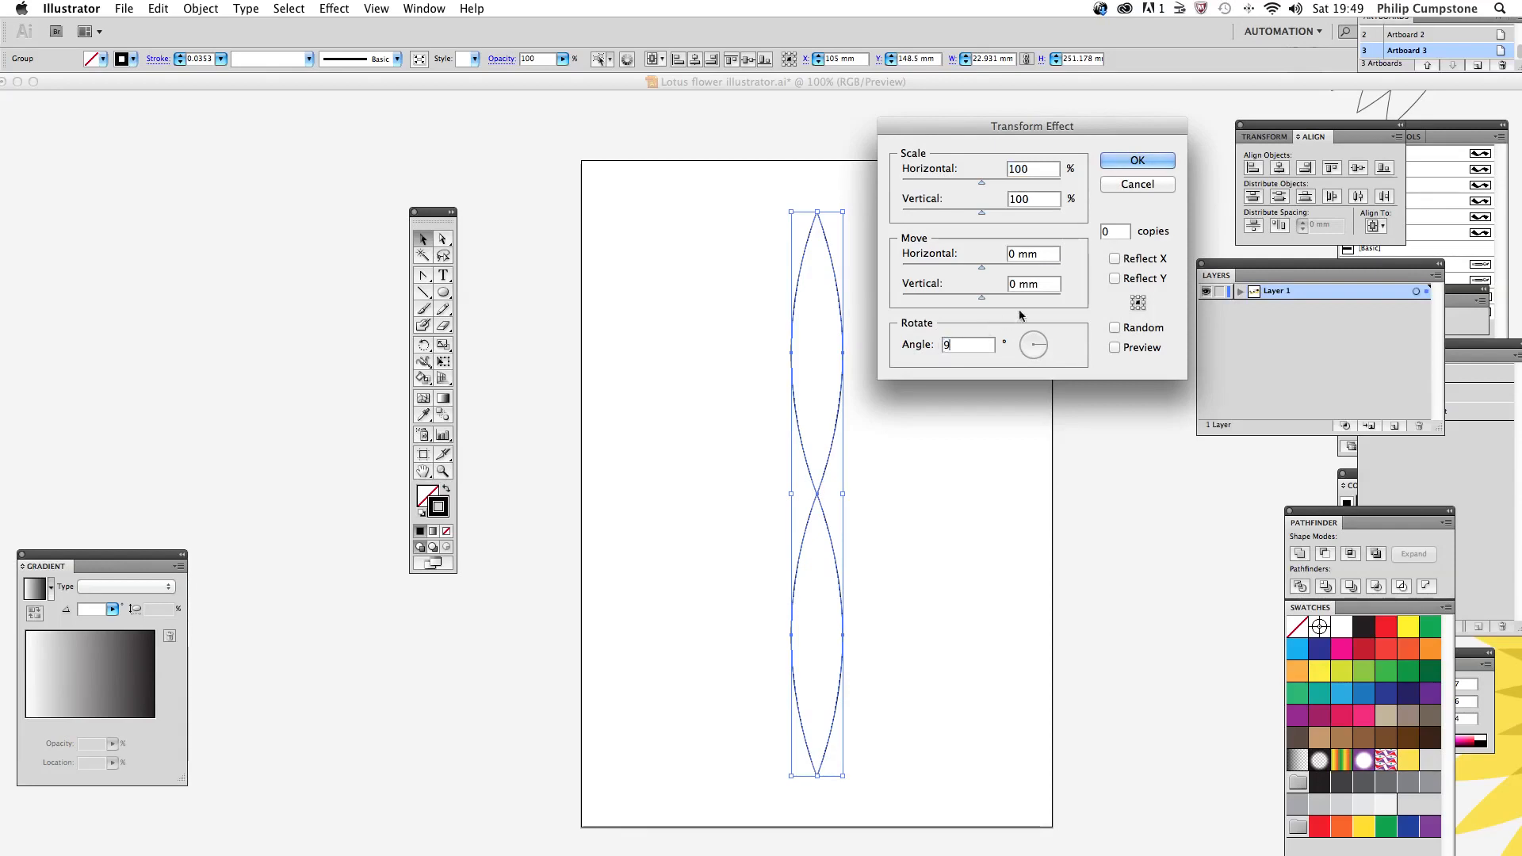
click(1115, 347)
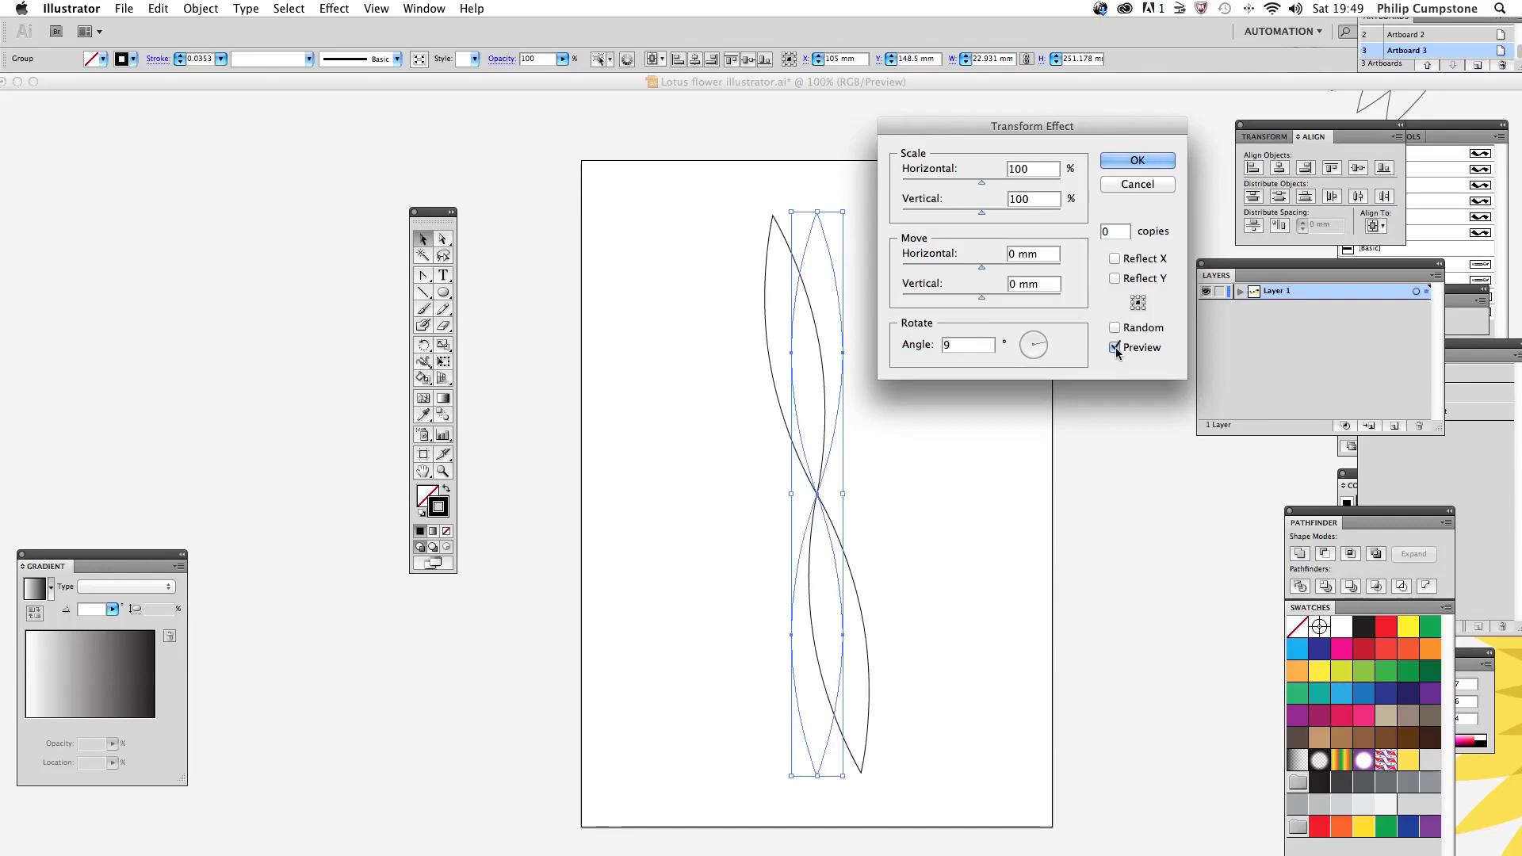
Step: Set the Transform effect to 19 copies so the petals complete the full circle, and apply it
click(1115, 347)
key(Up)
key(Up)
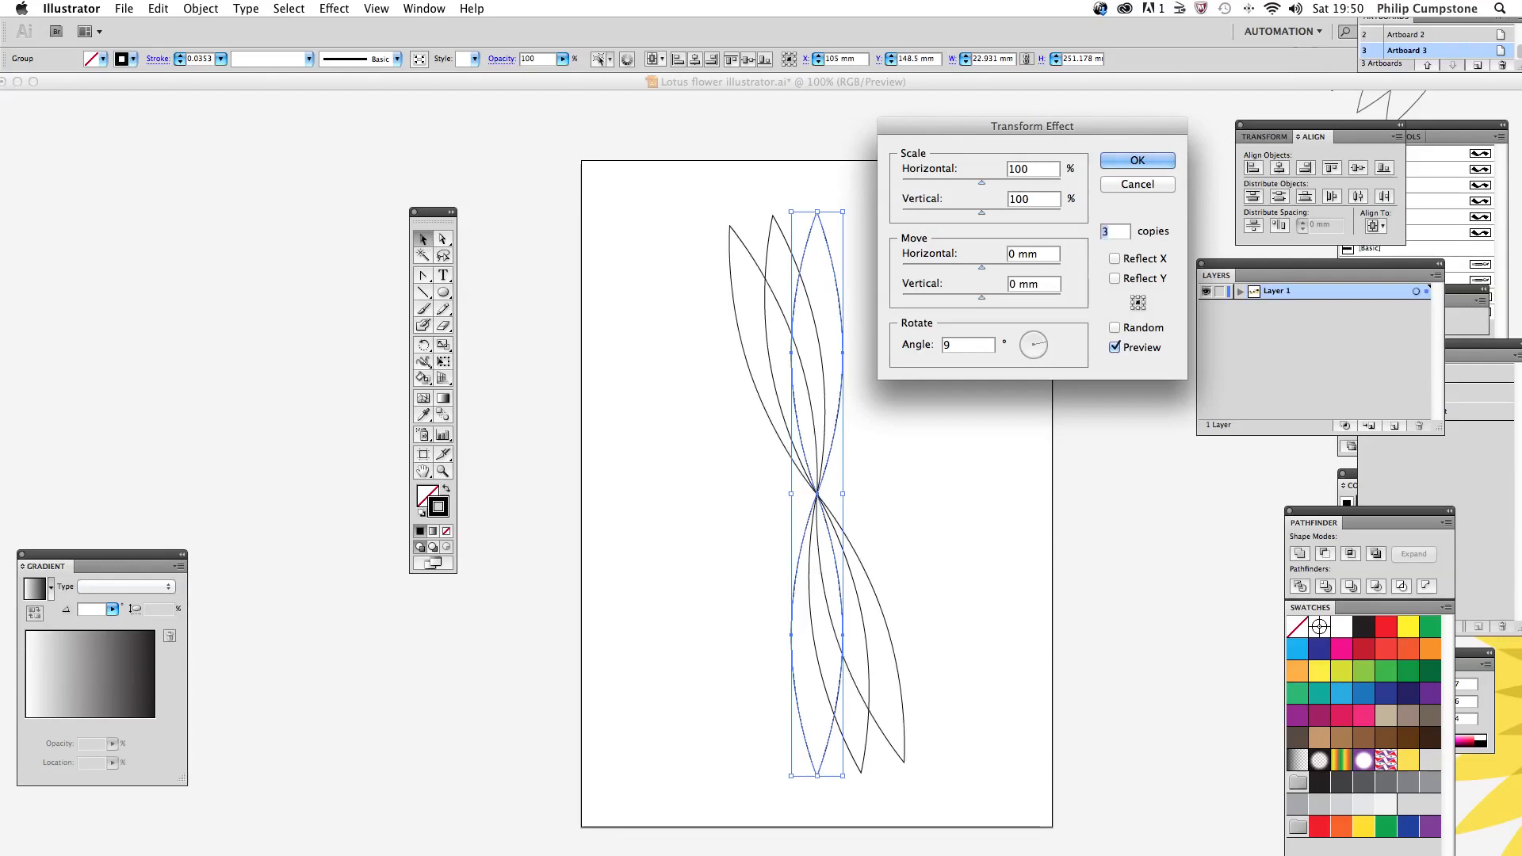
key(Up)
key(Up)
key(Up)
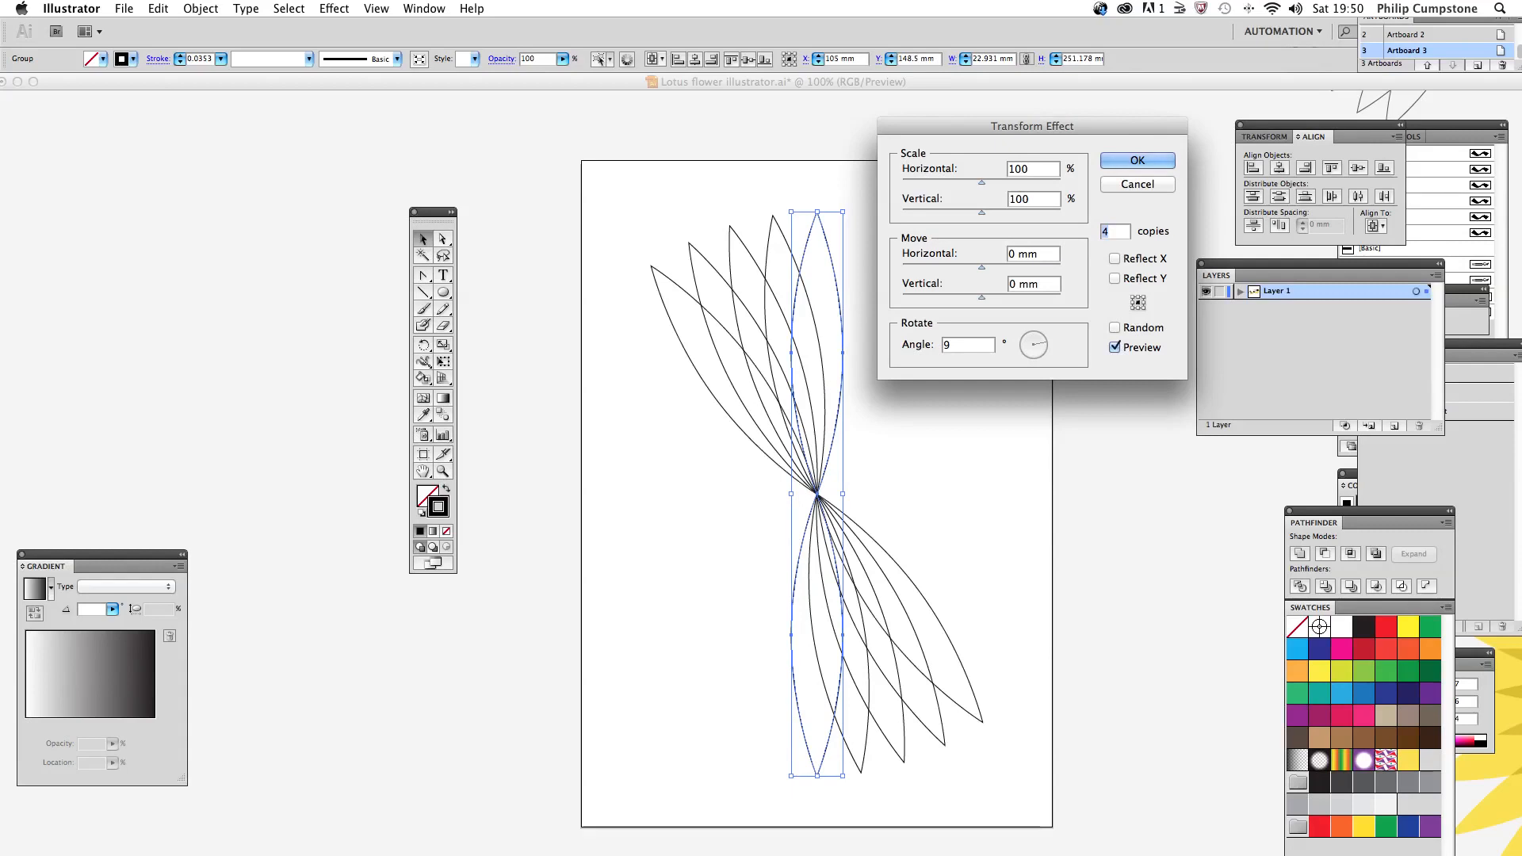
key(Up)
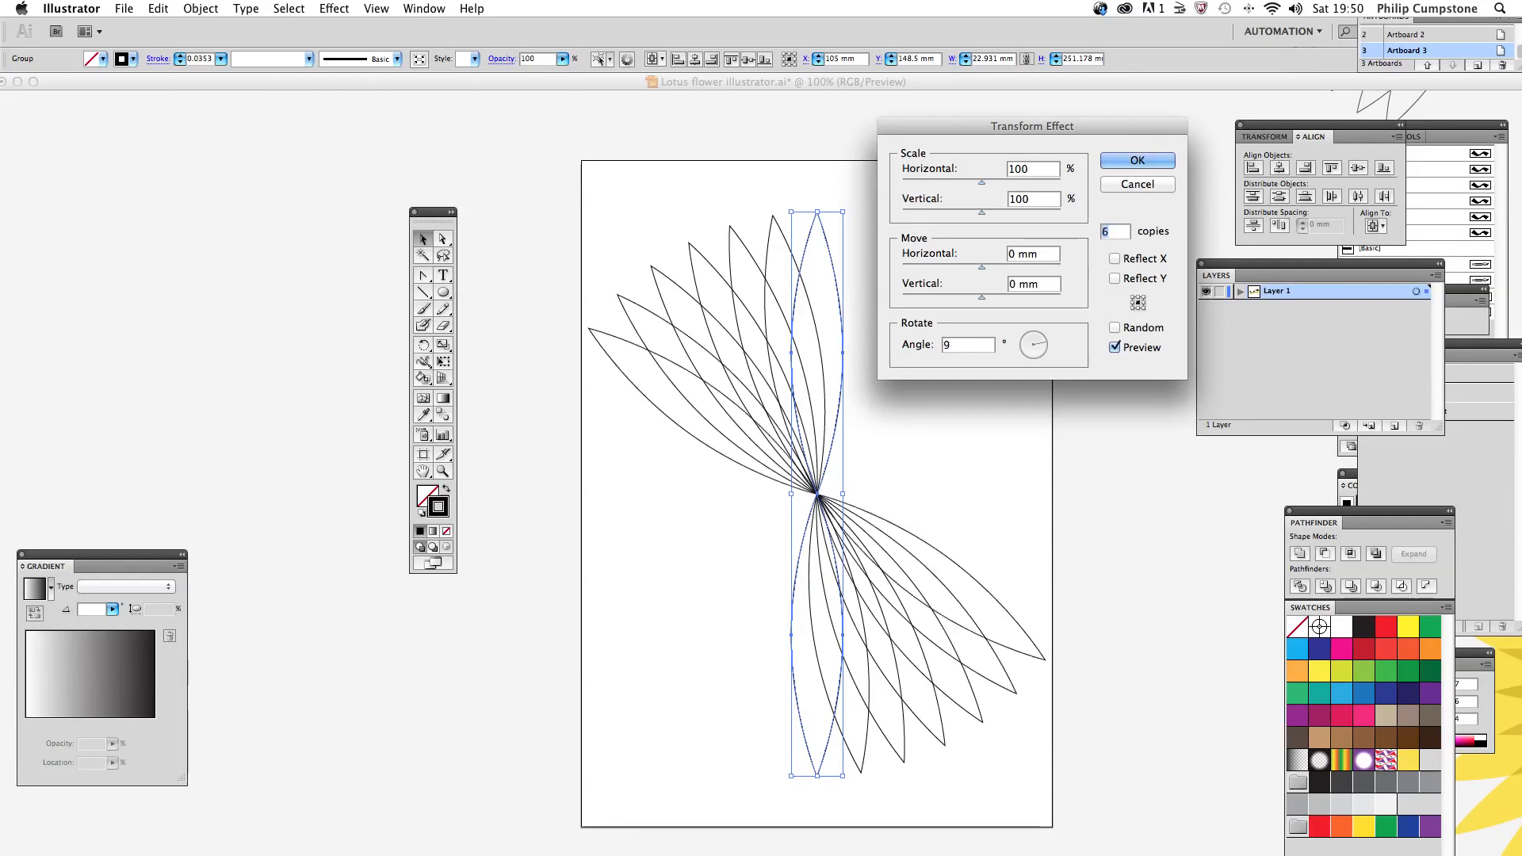
drag(1016, 131, 1200, 229)
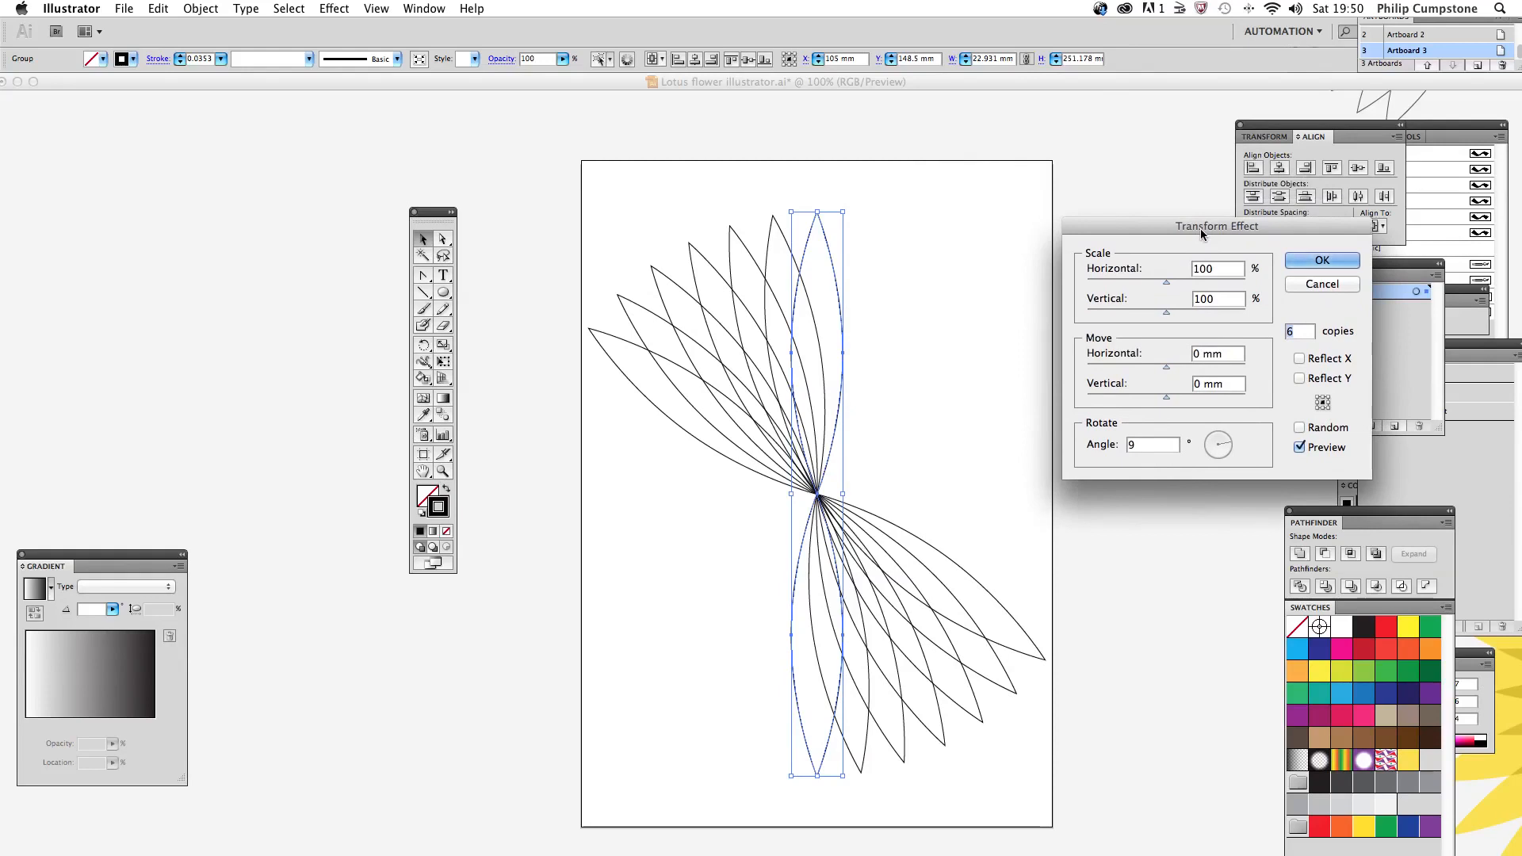
key(Up)
key(Up)
key(Up)
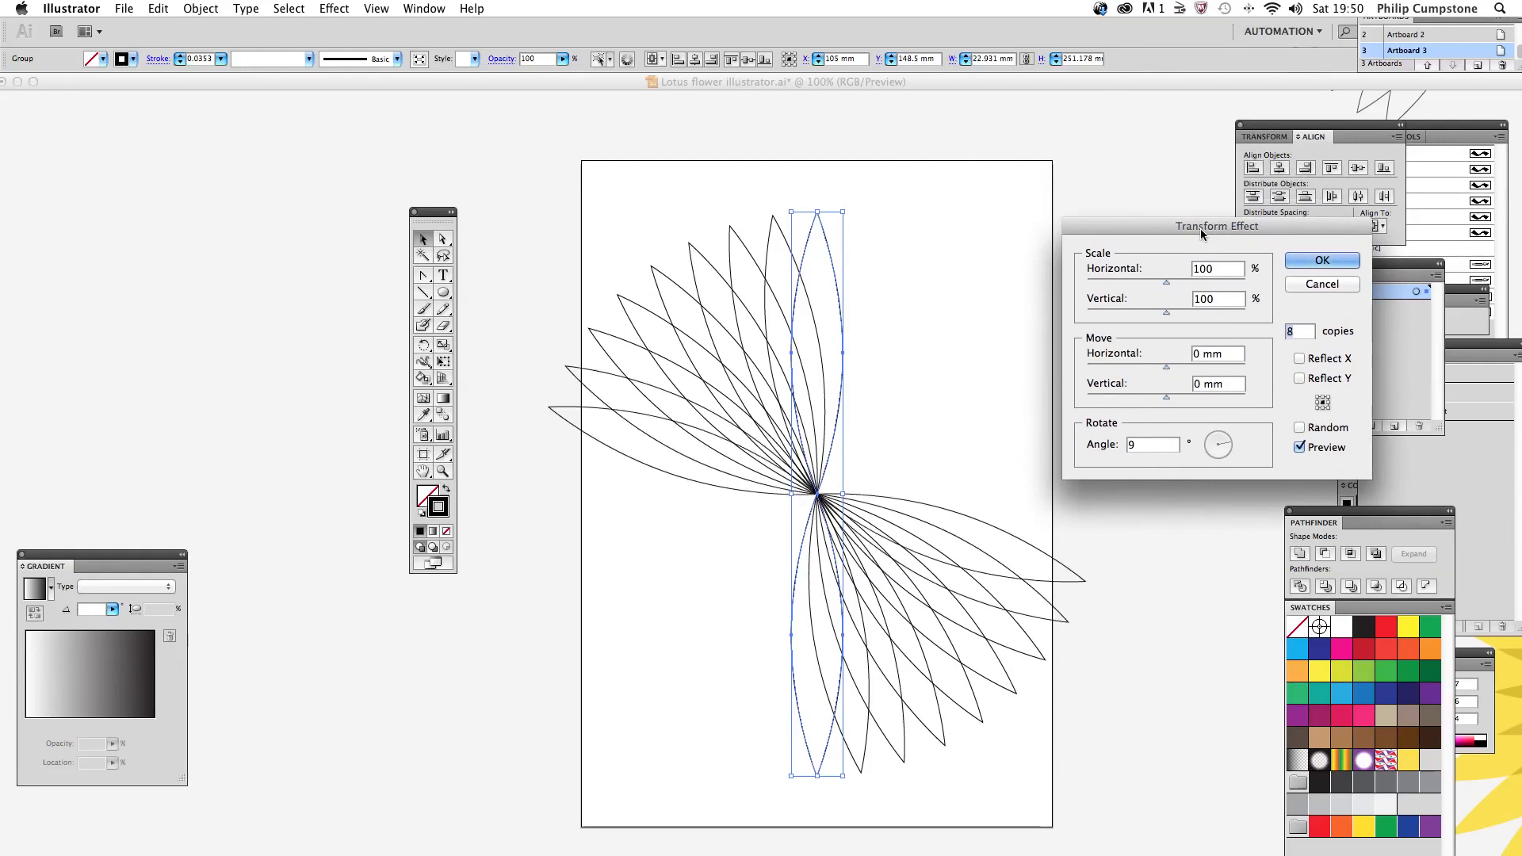
key(Up)
key(Up)
key(Up)
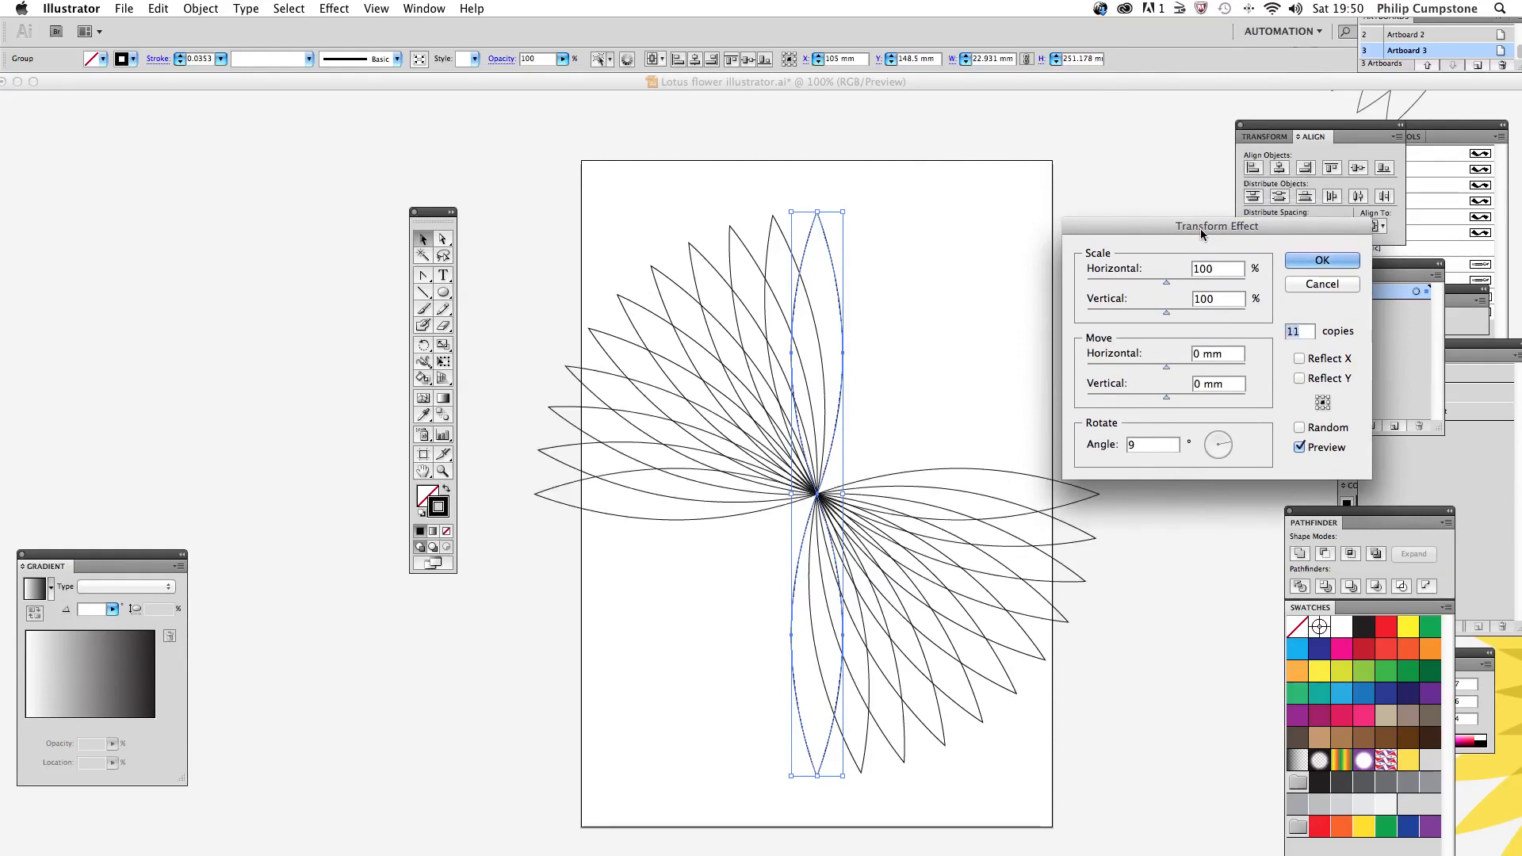
key(Up)
key(Up)
key(Up)
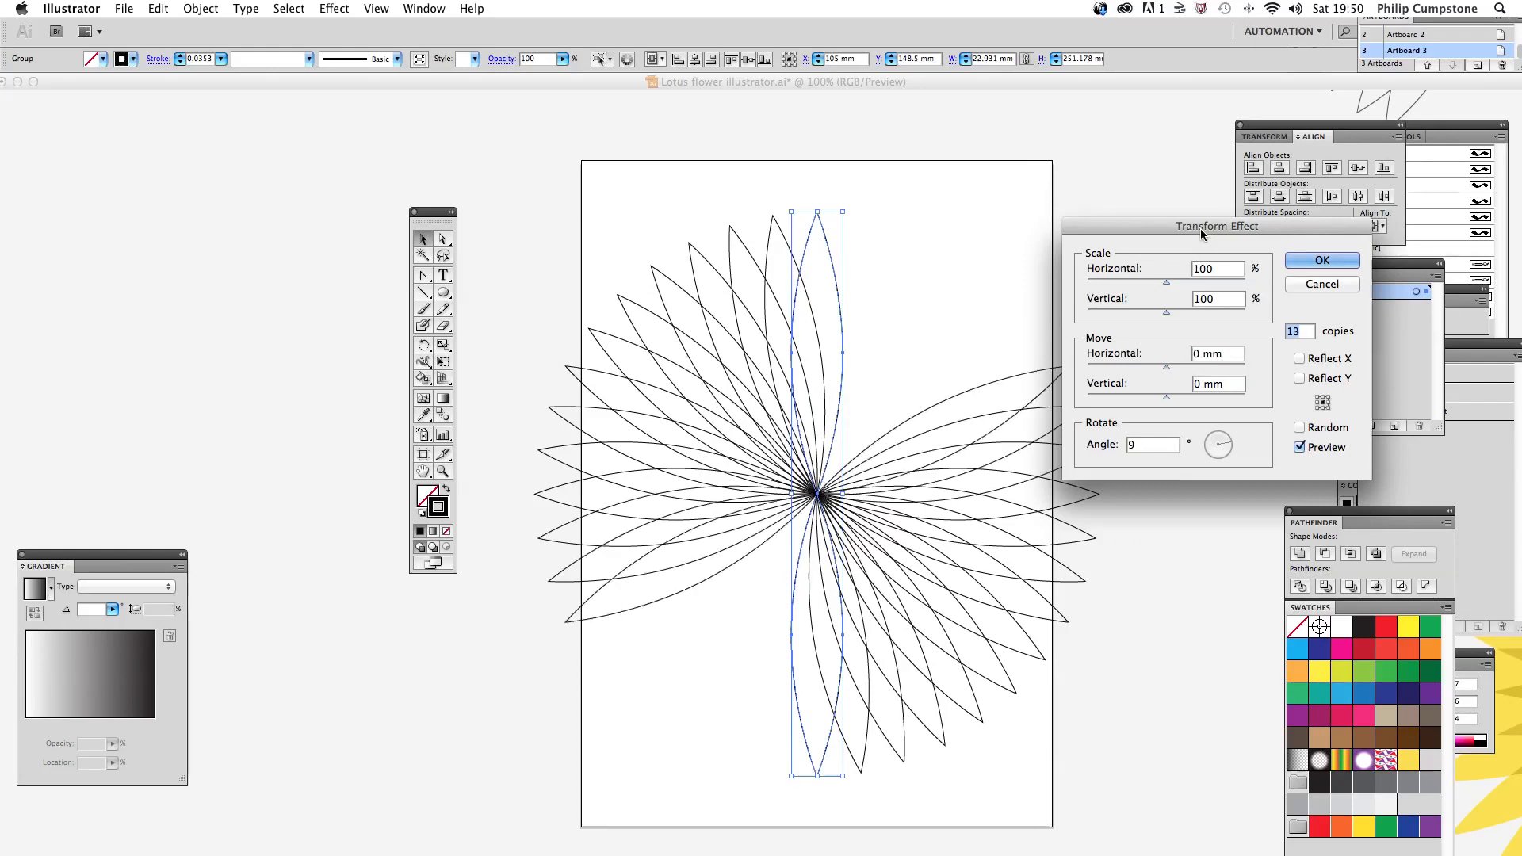
key(Up)
key(Up)
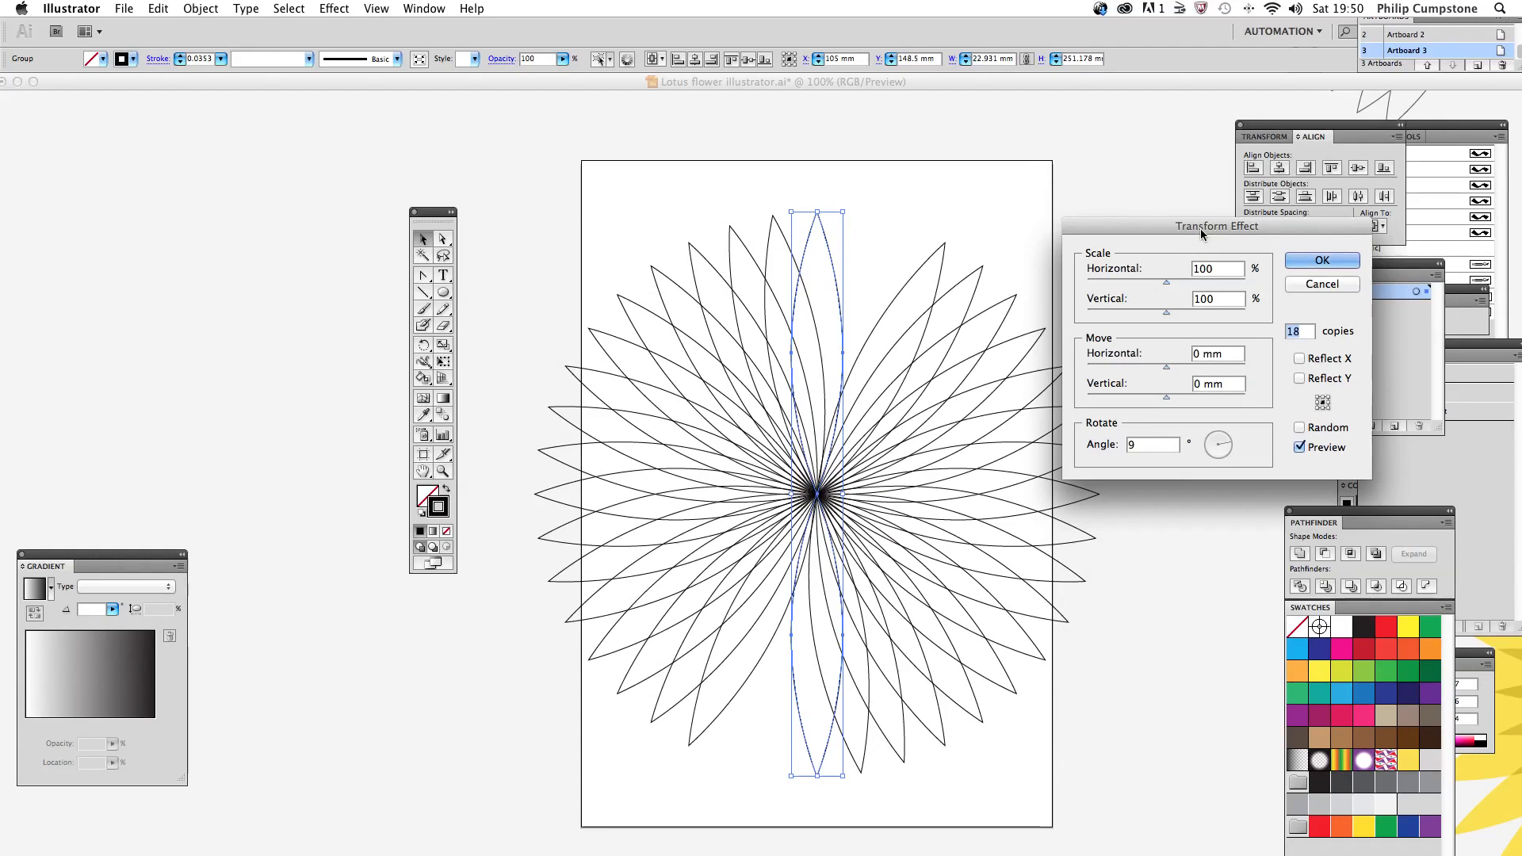
key(Up)
key(Up)
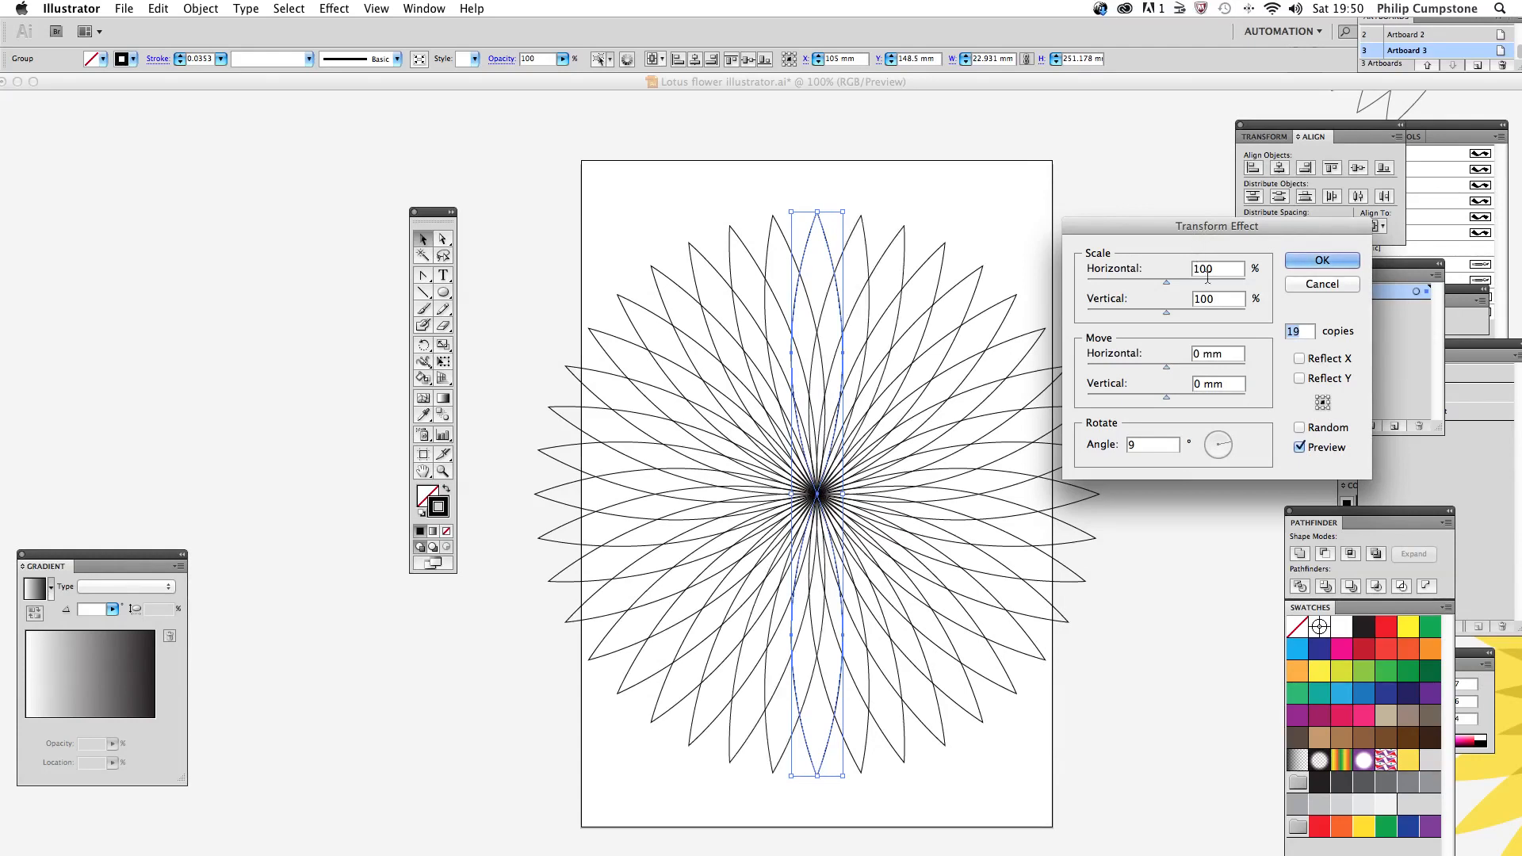
click(1332, 260)
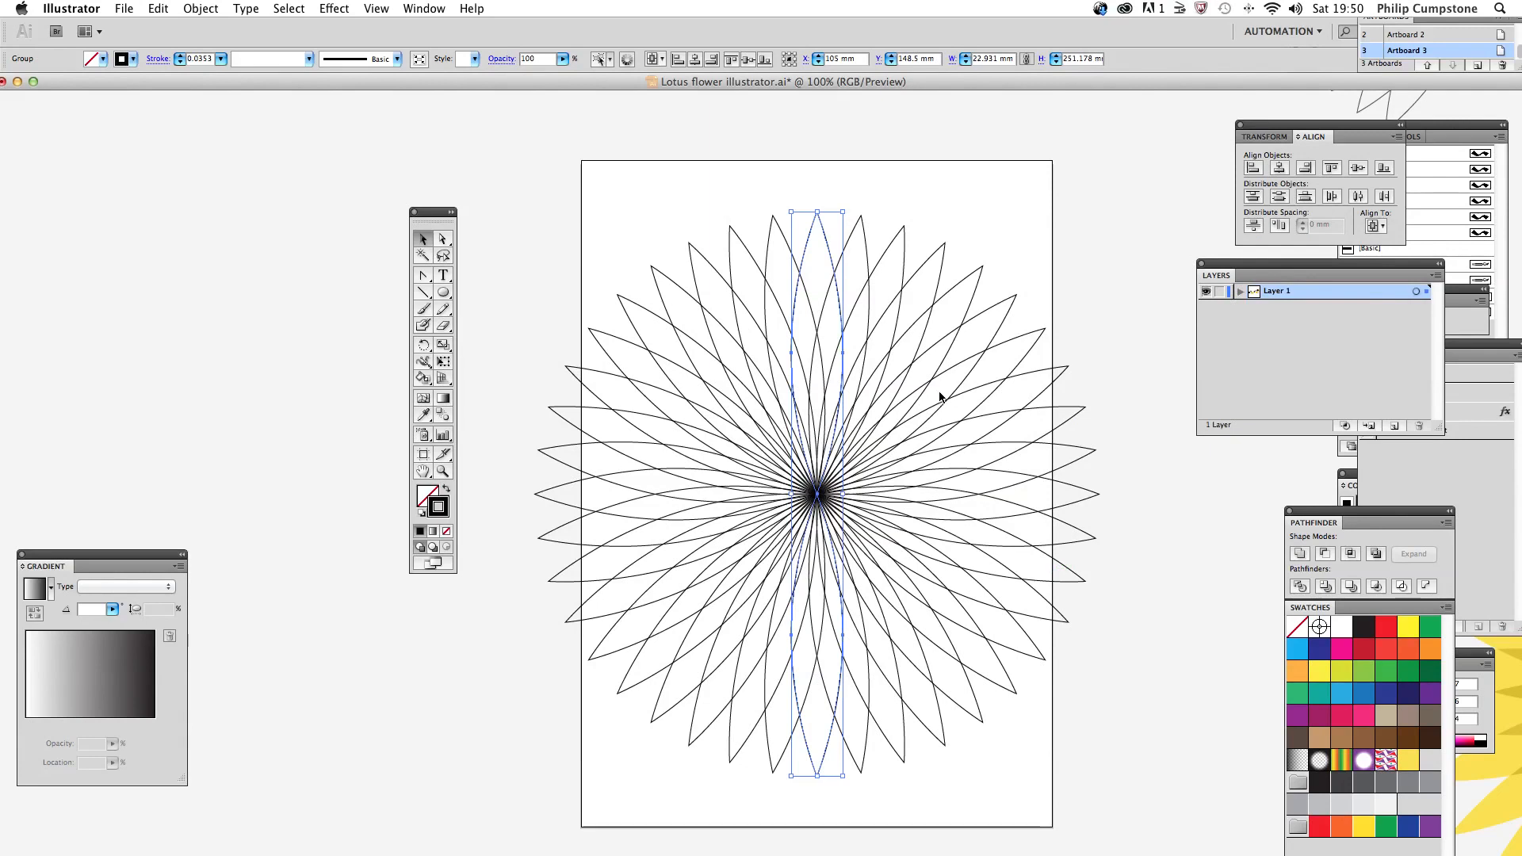
Step: Deselect the flower and move the tools panel further up and away from the artwork
click(469, 257)
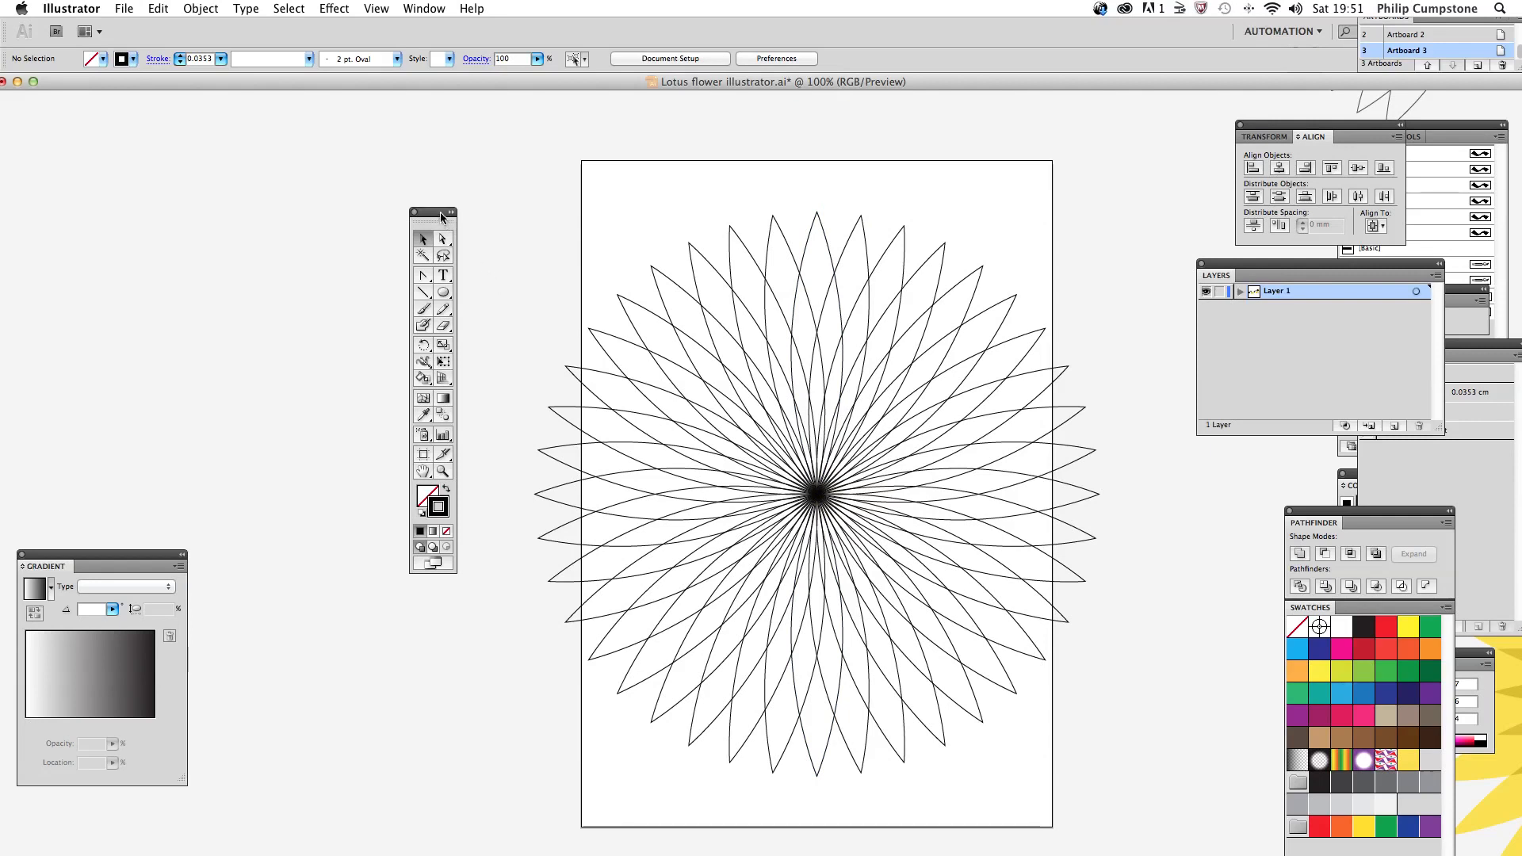
drag(440, 212, 431, 171)
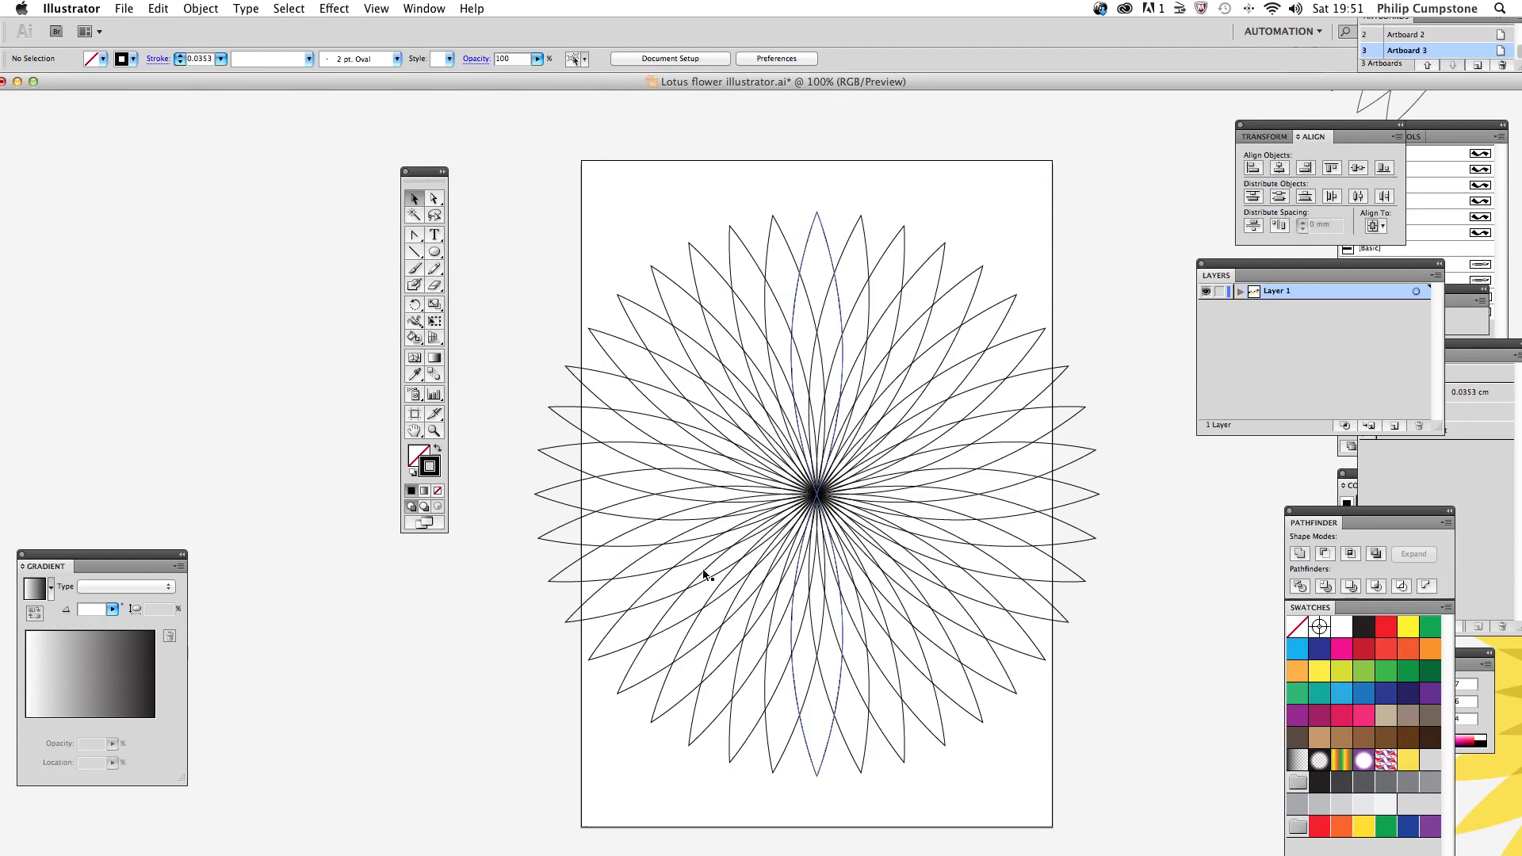
drag(429, 174, 400, 148)
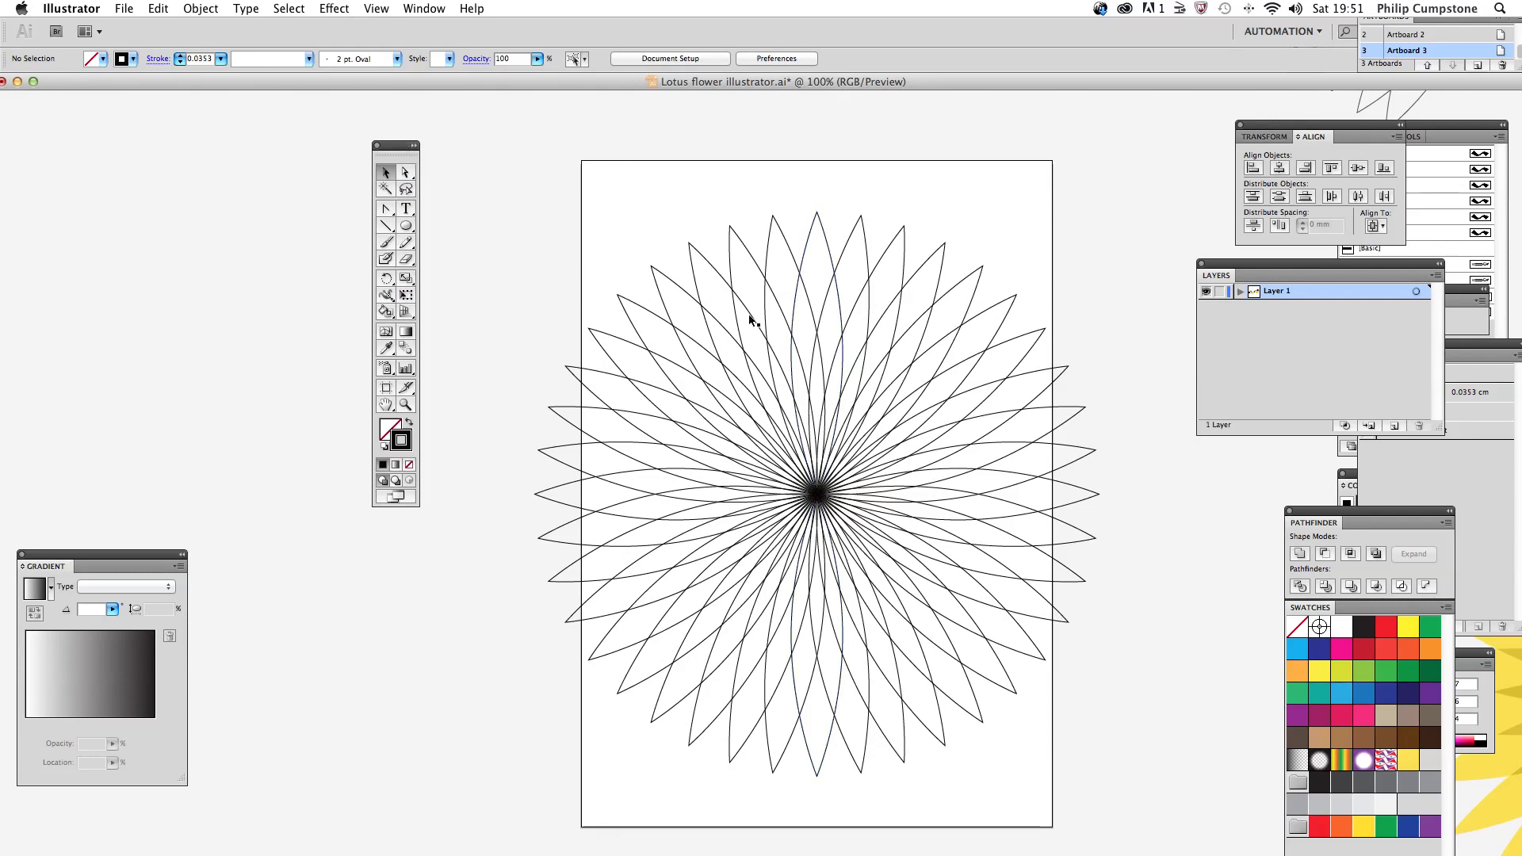
Step: Select the flower, expand its appearance into individual petal paths, and deselect it
click(836, 286)
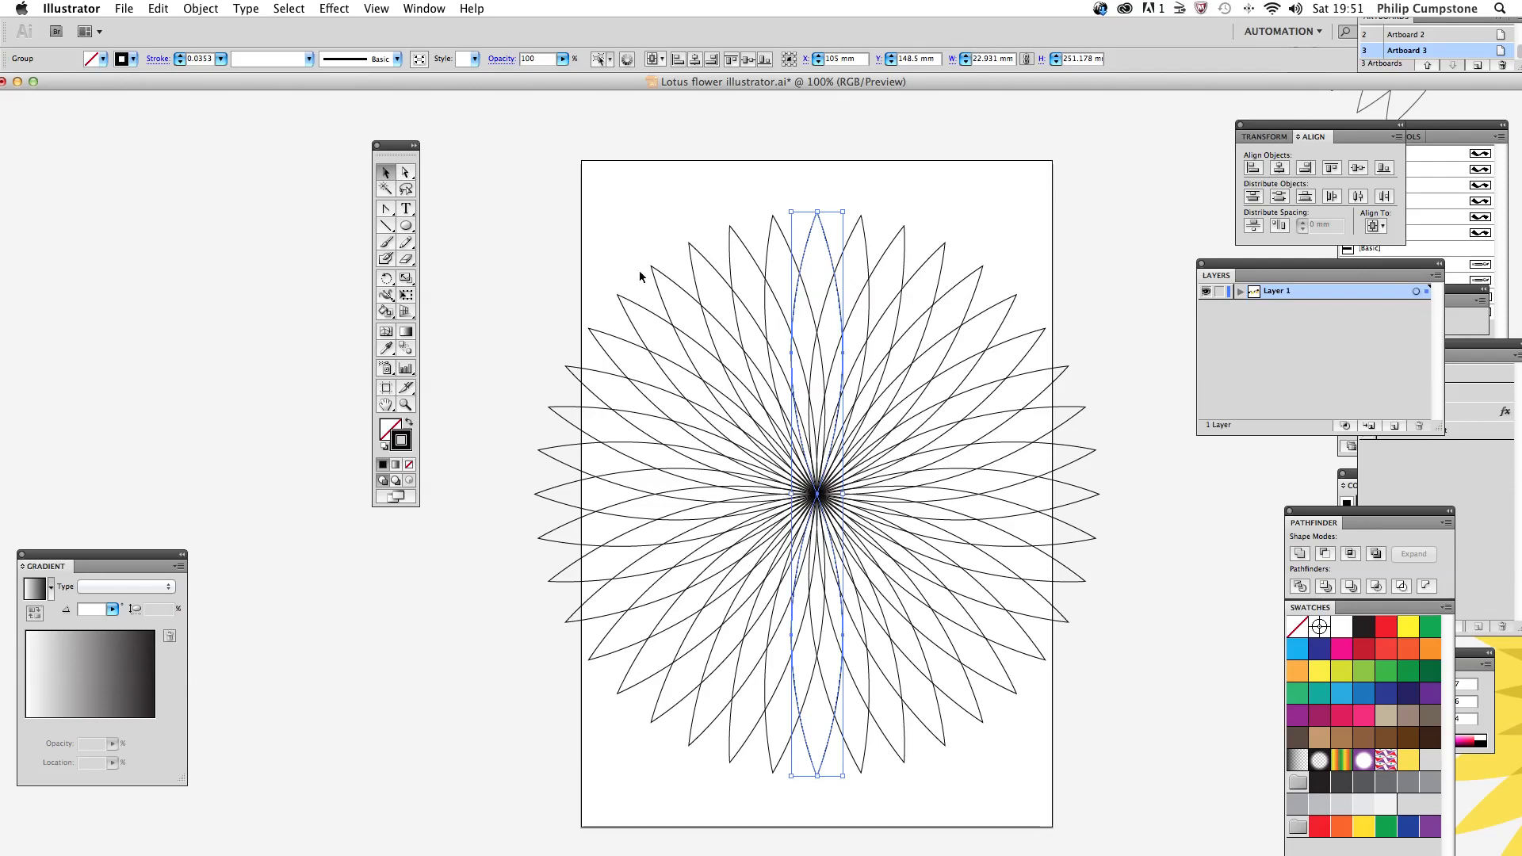
drag(652, 248, 683, 351)
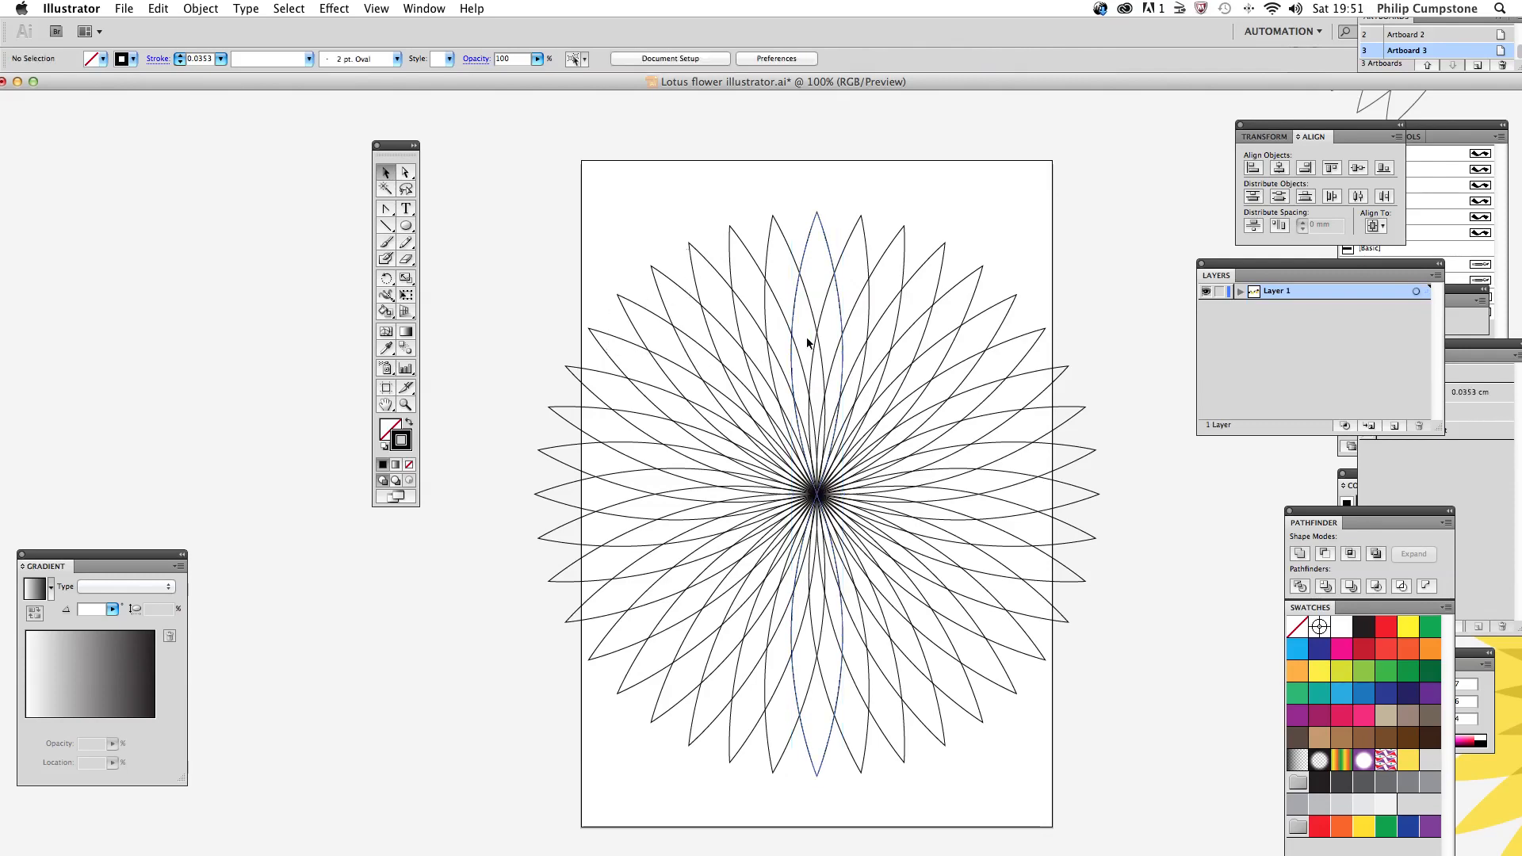
click(838, 293)
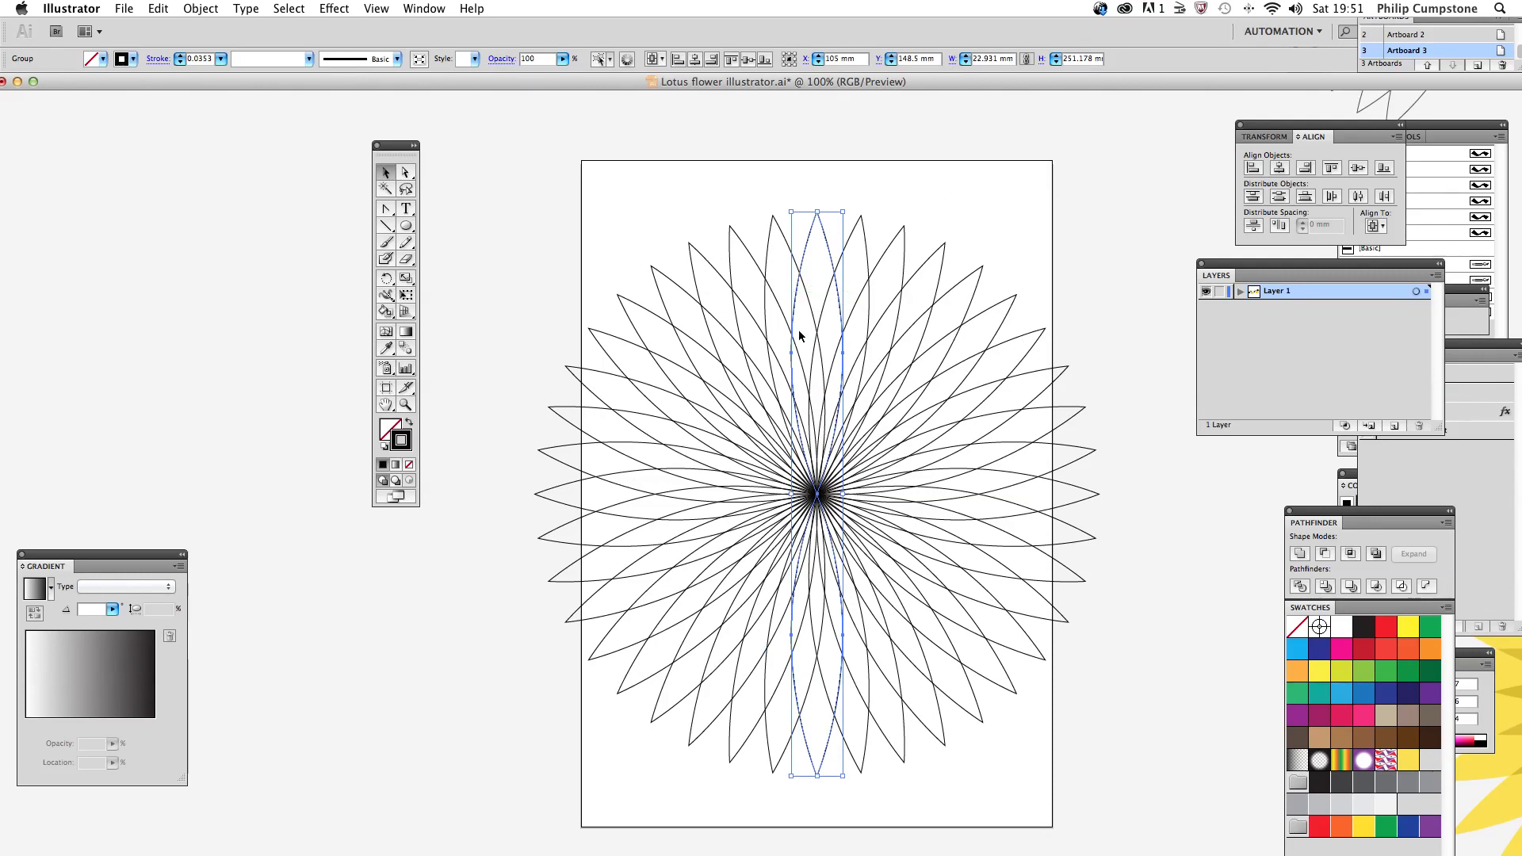
drag(520, 238, 993, 745)
click(211, 8)
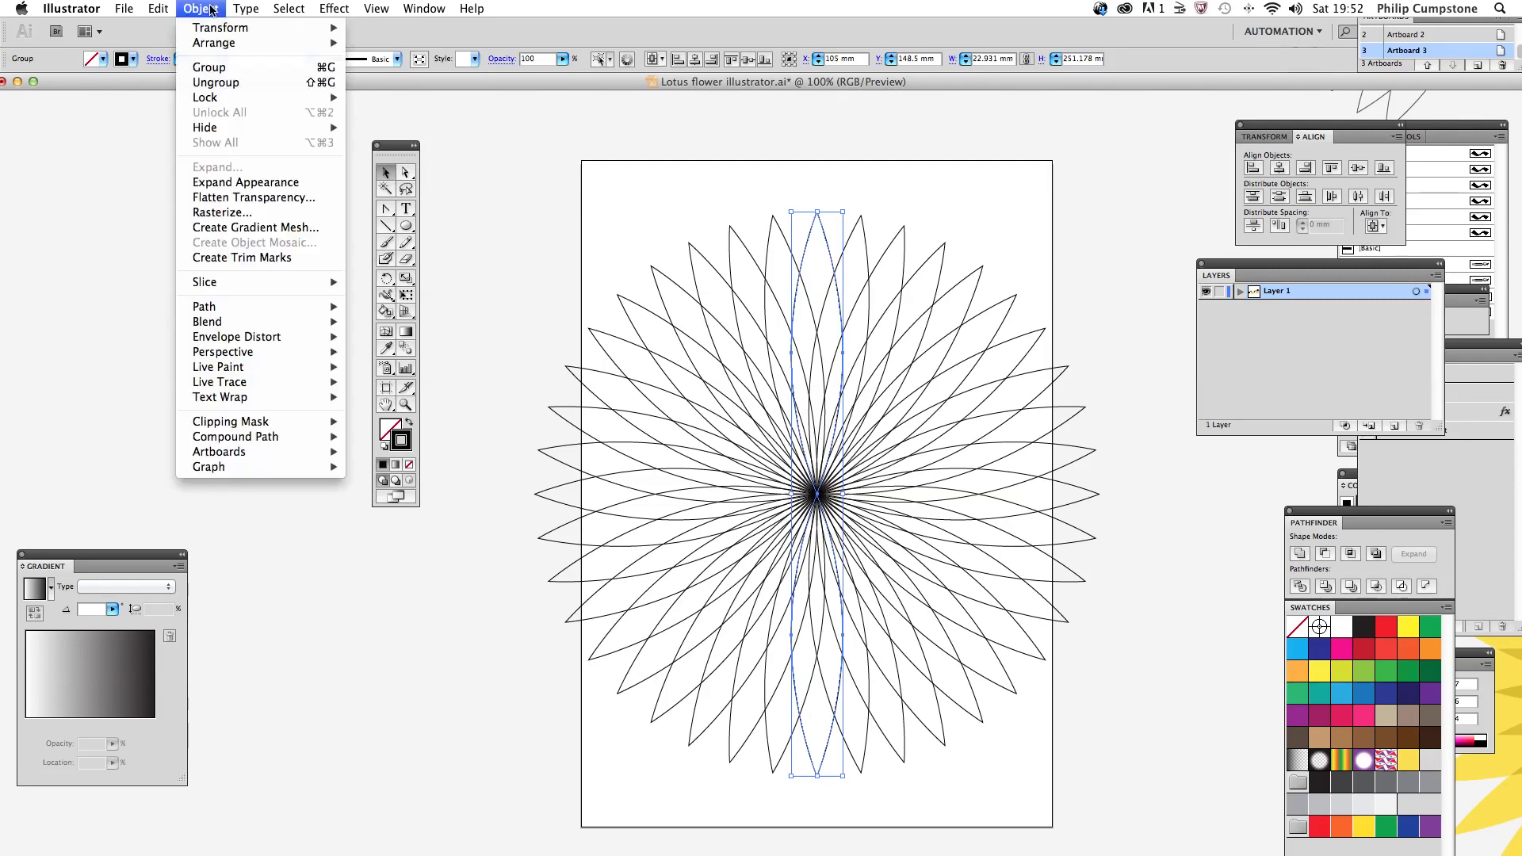
click(244, 182)
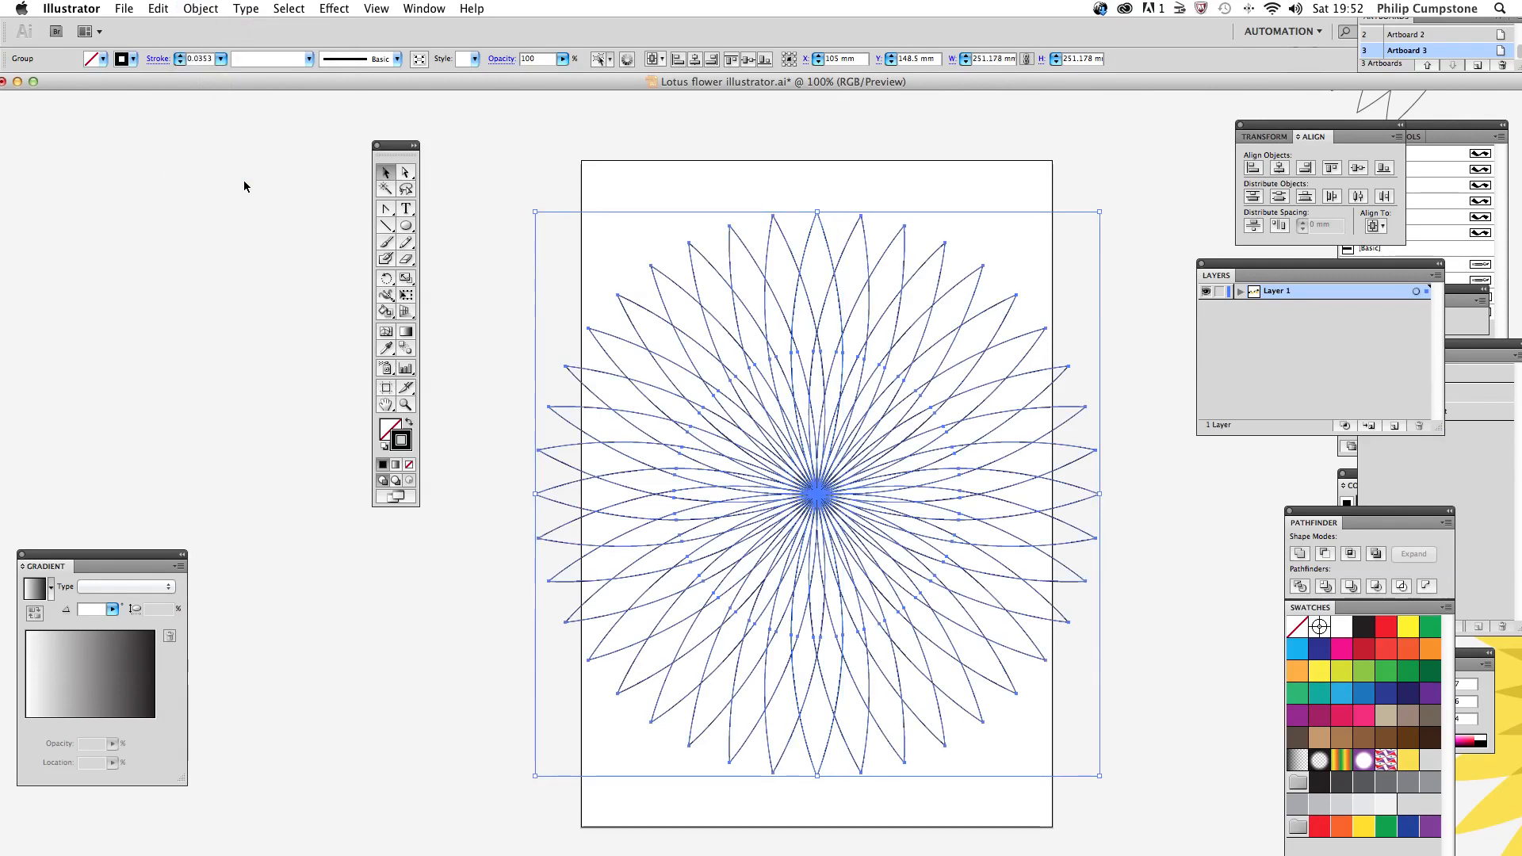
click(465, 251)
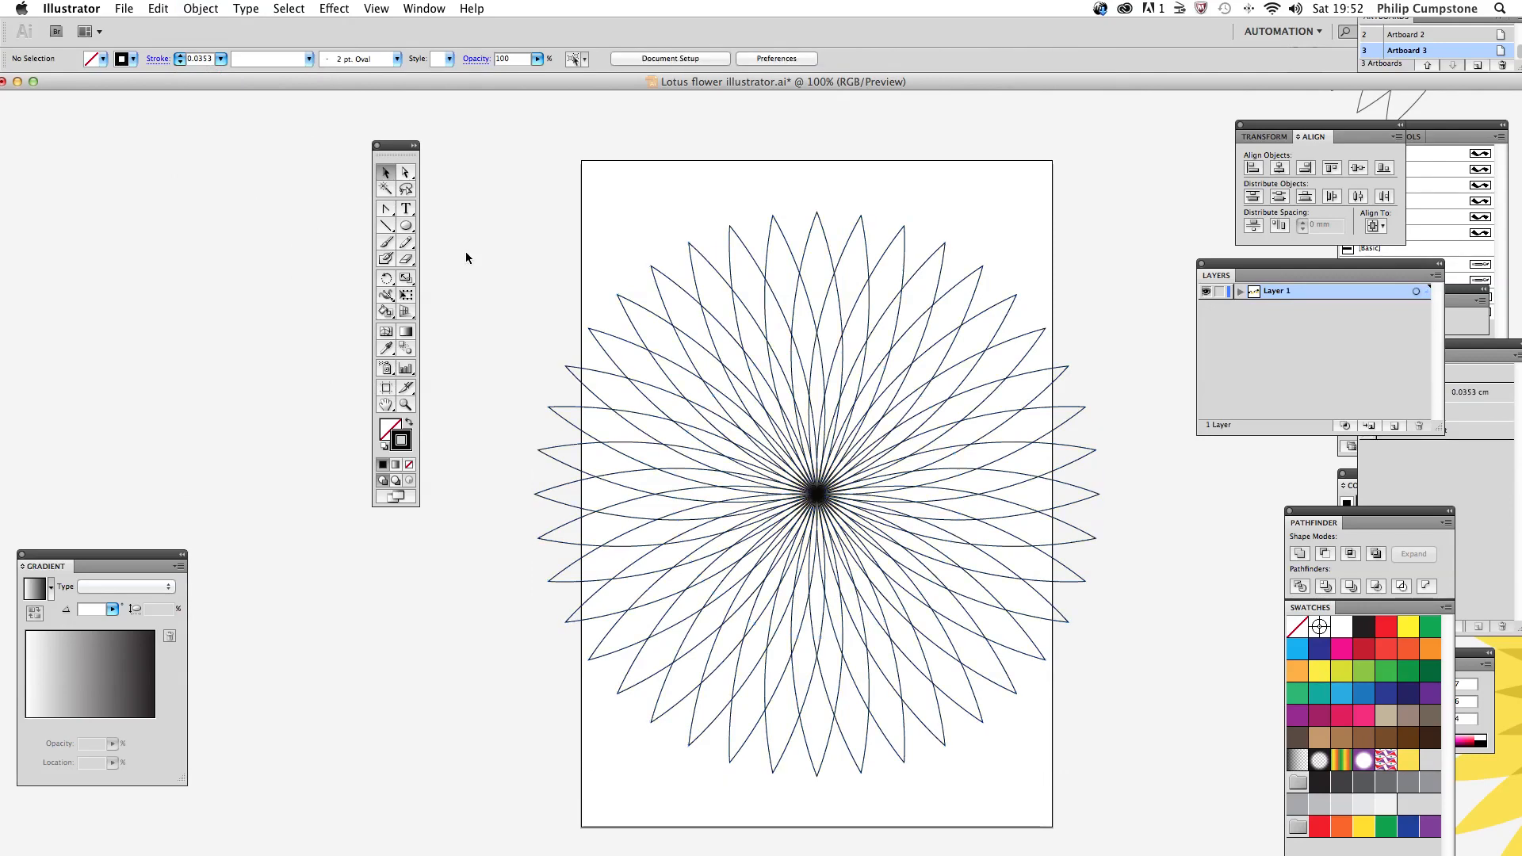
Step: Pick single petals of the expanded flower with the Direct Selection tool and move the tools panel closer to the artboard
click(404, 174)
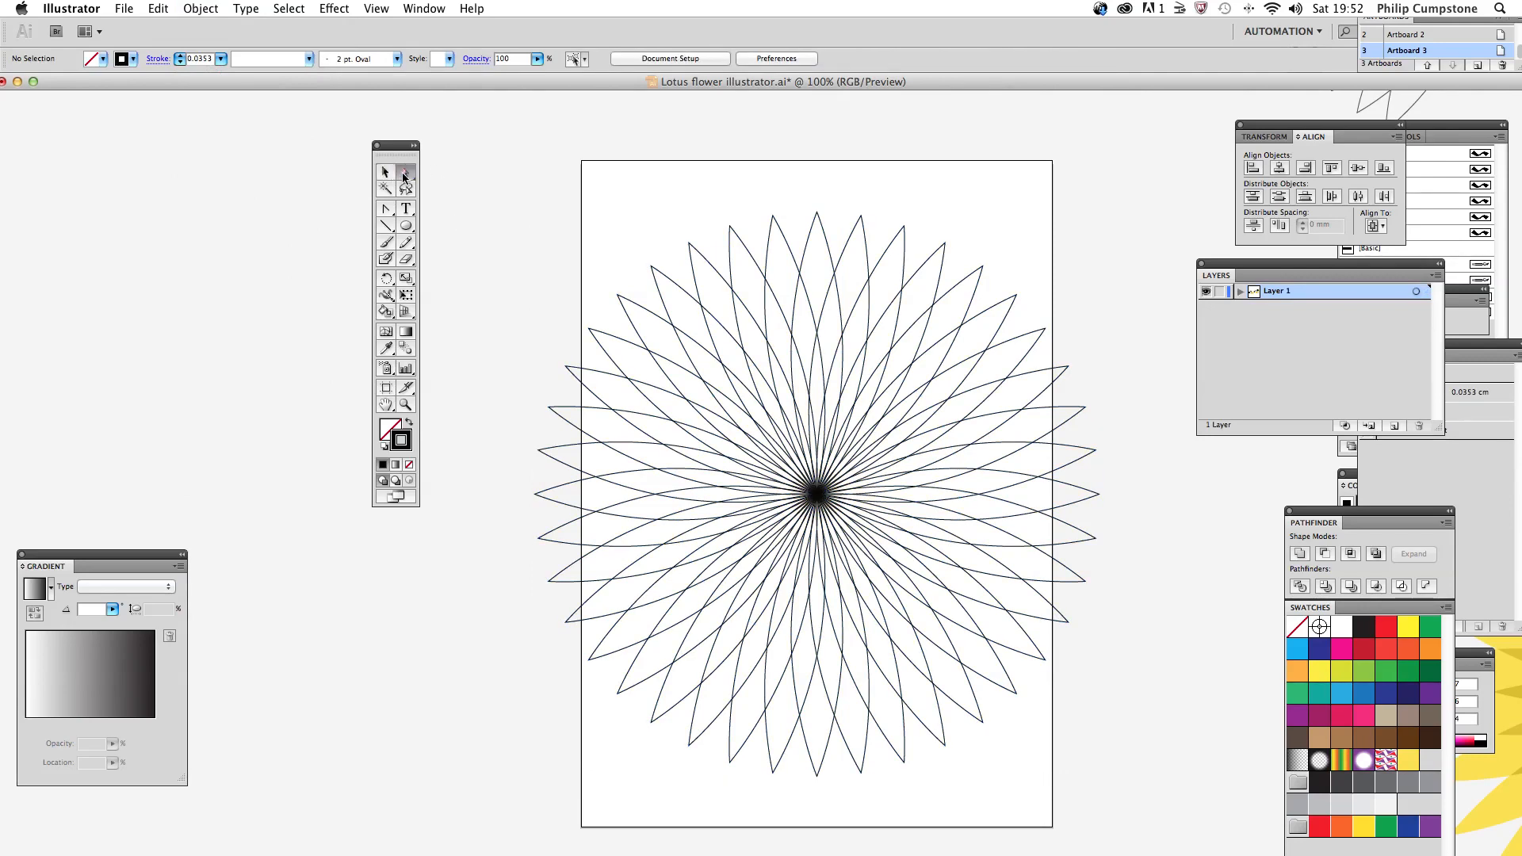
click(670, 286)
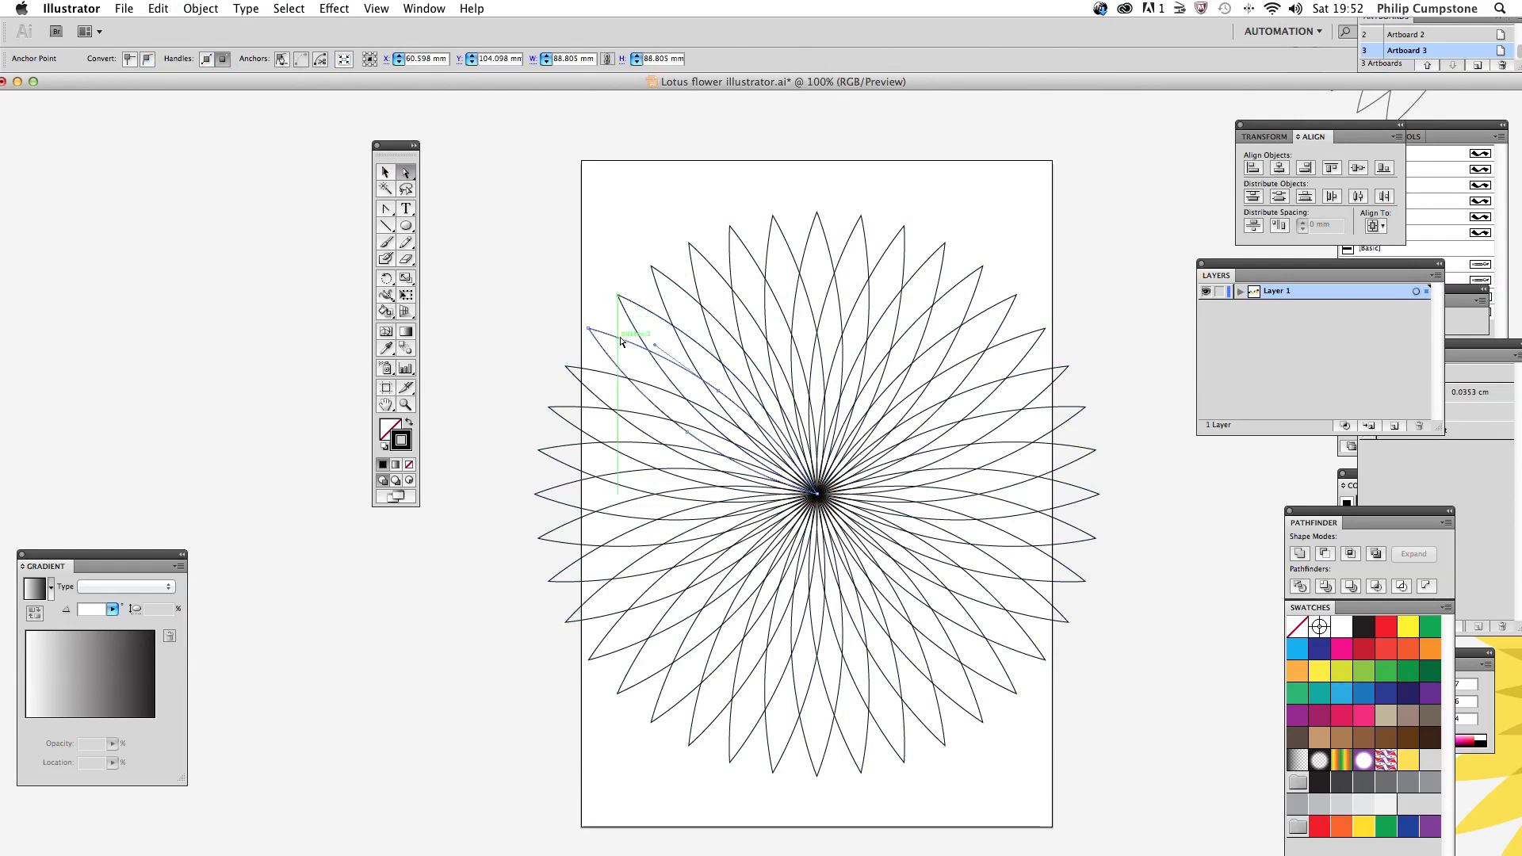
click(590, 373)
click(590, 371)
drag(397, 146, 431, 150)
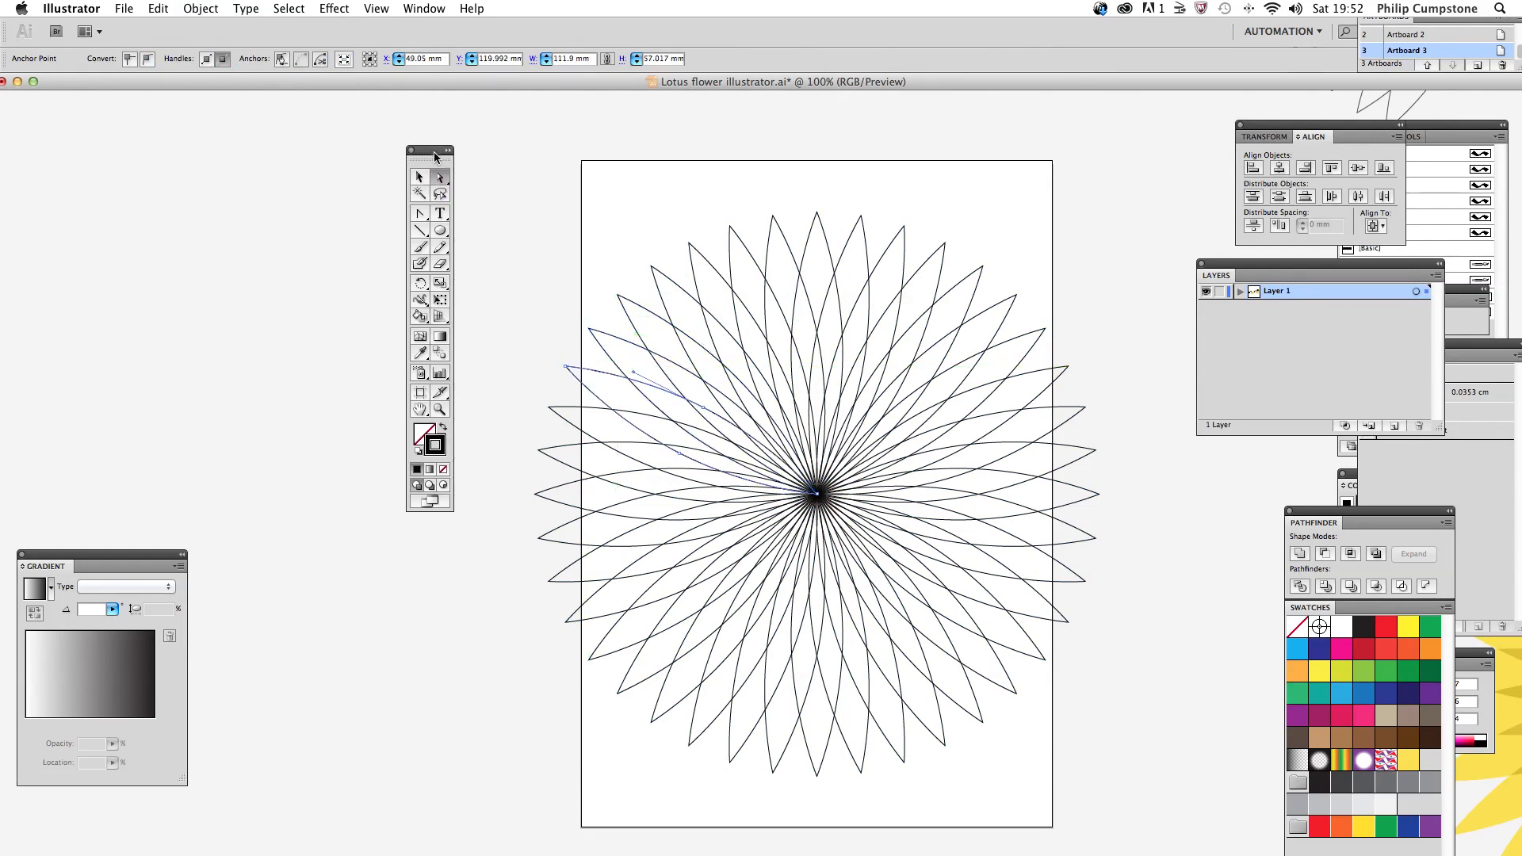
click(830, 259)
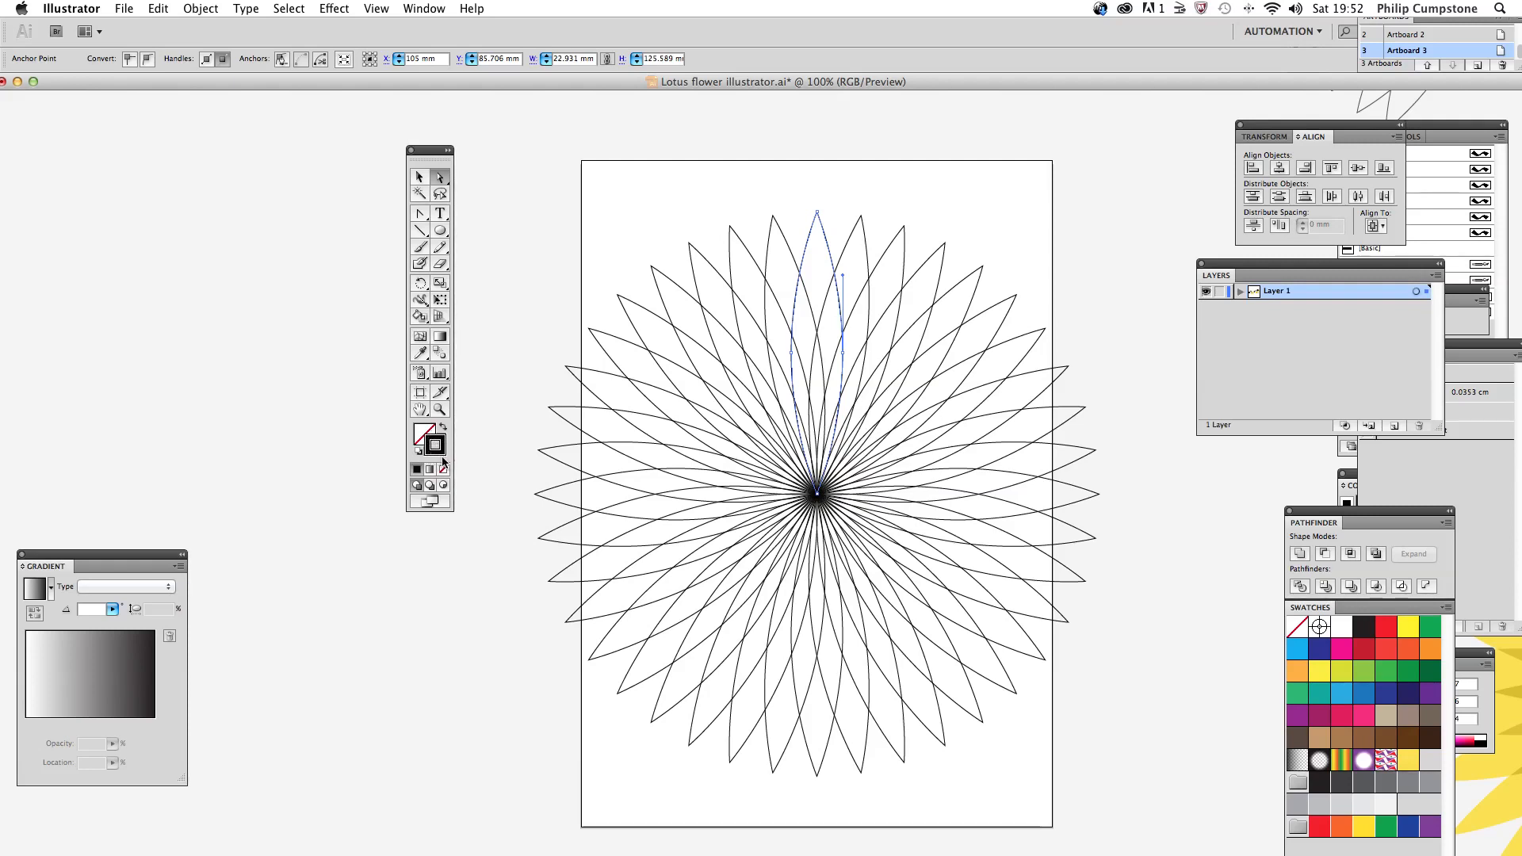
Step: Select one petal in the upper-left of the flower and fill it with golden yellow (EFC411)
click(682, 339)
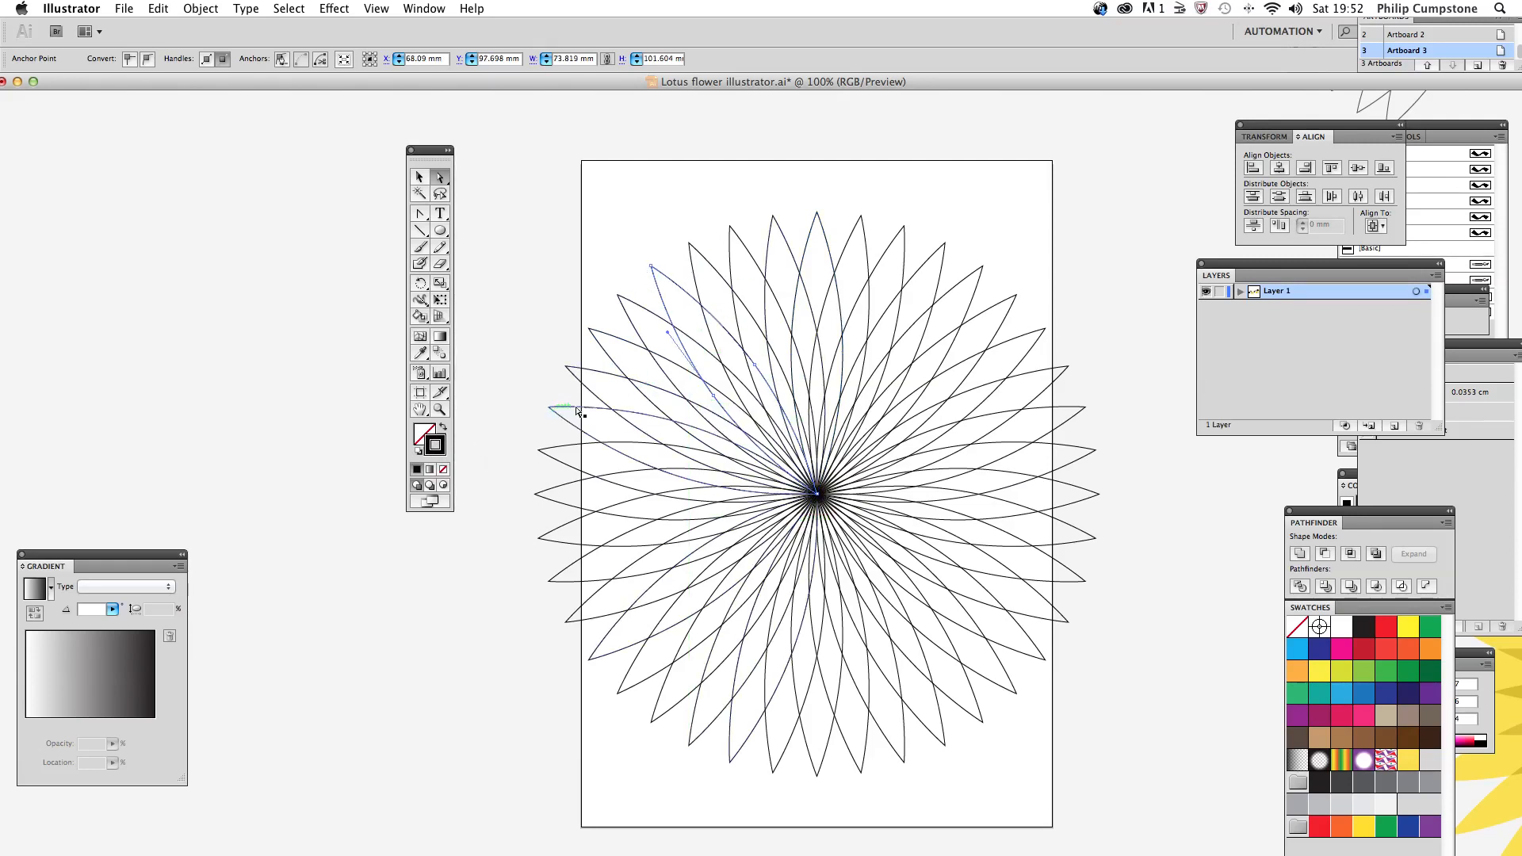
click(422, 441)
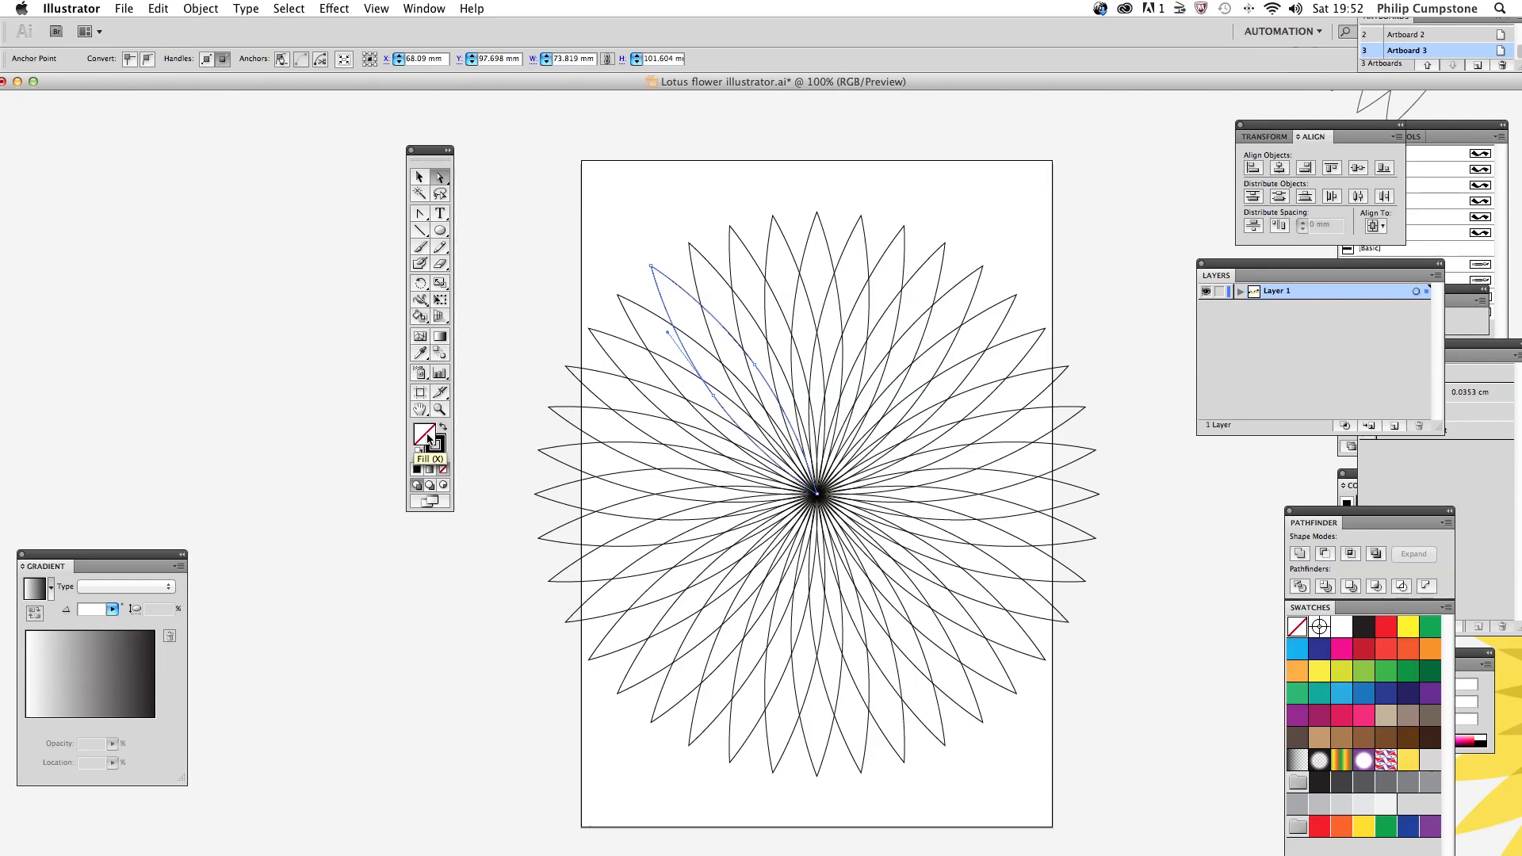
double_click(428, 438)
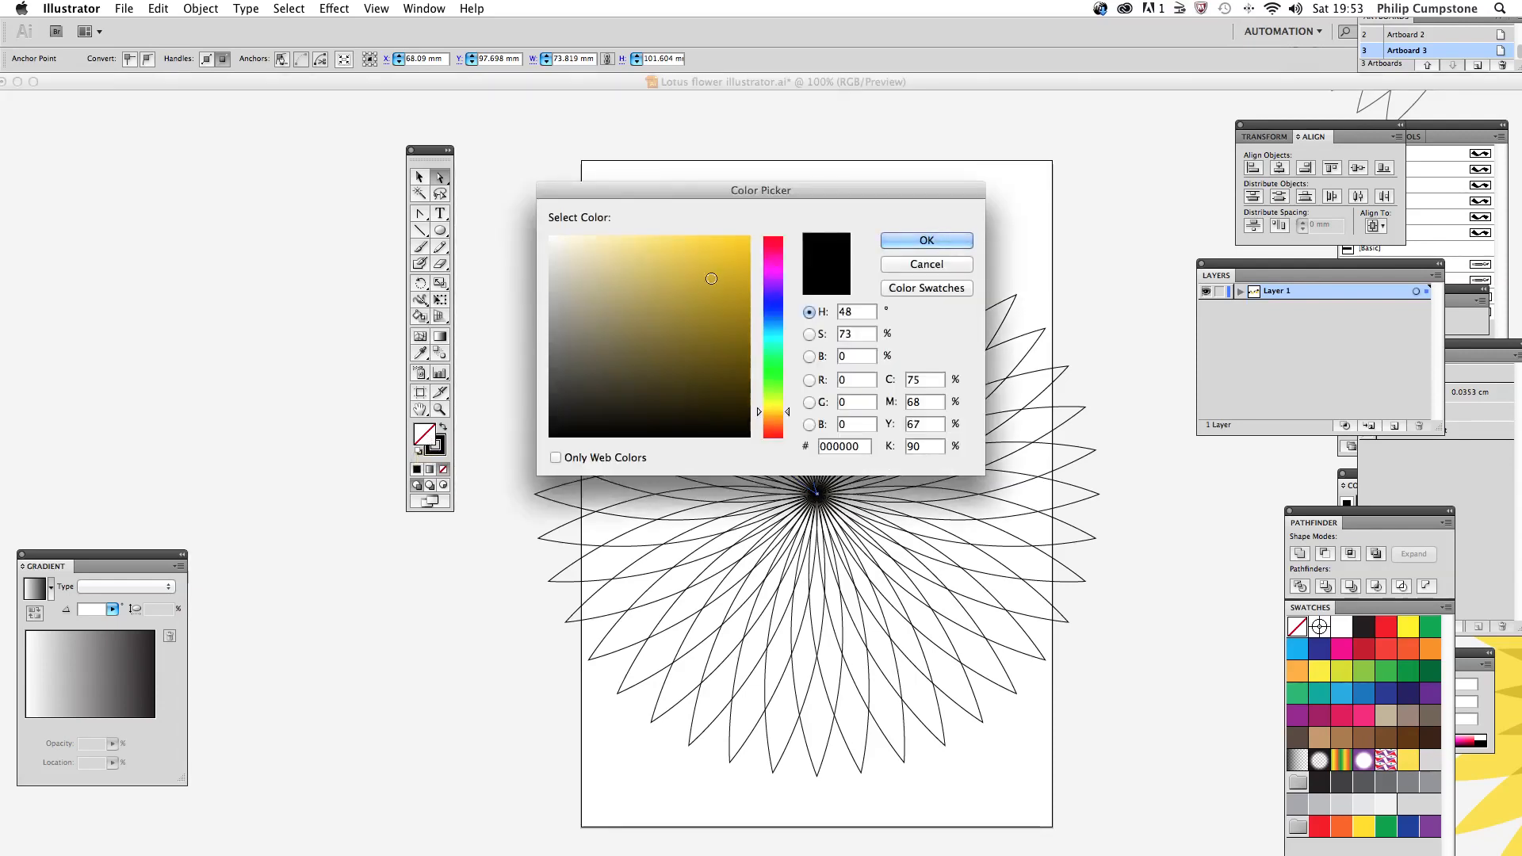
click(736, 249)
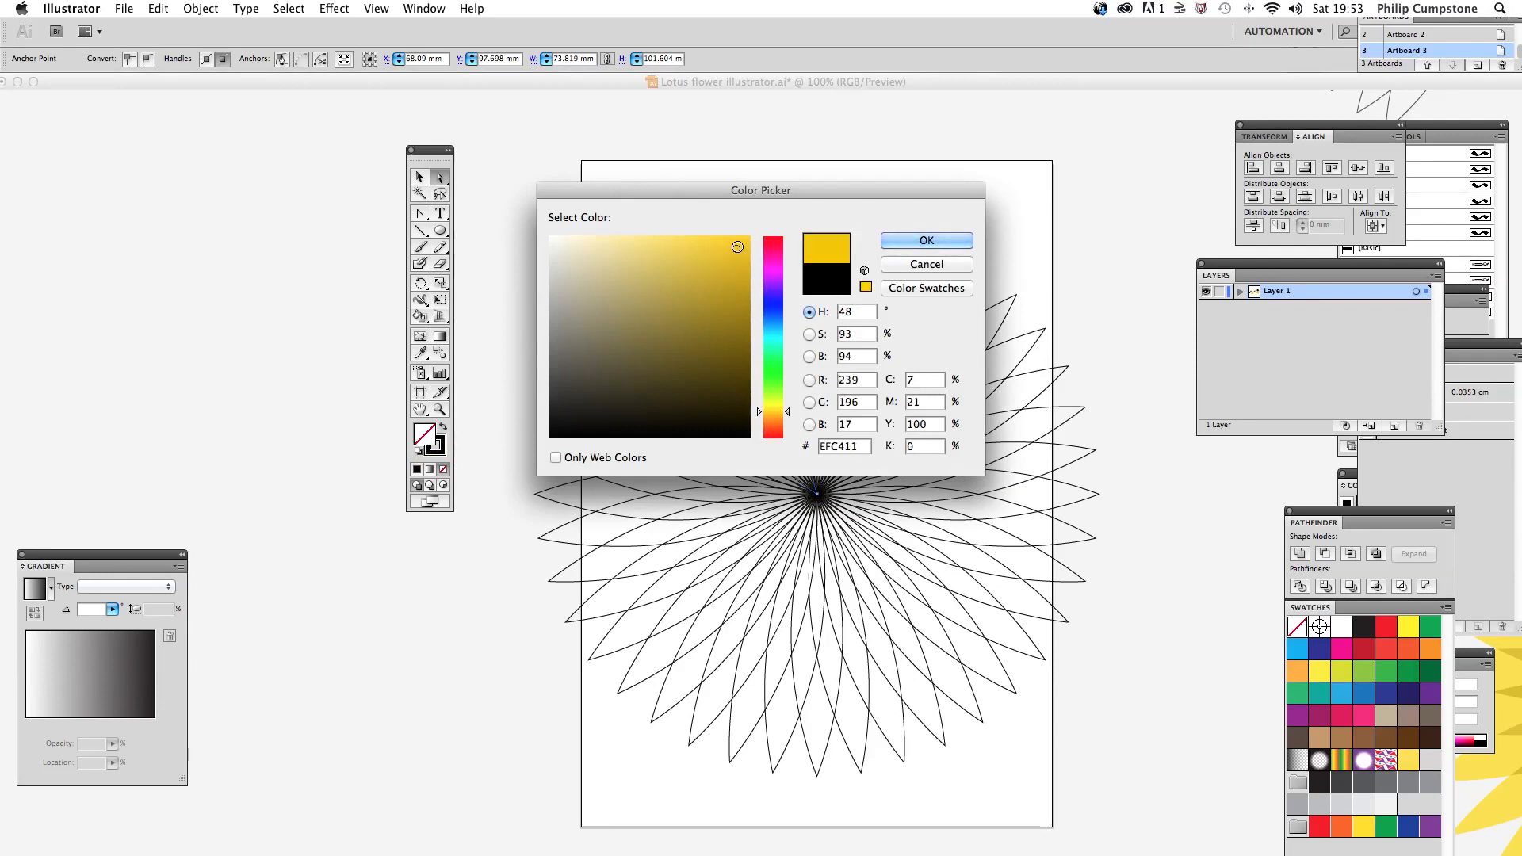
click(893, 250)
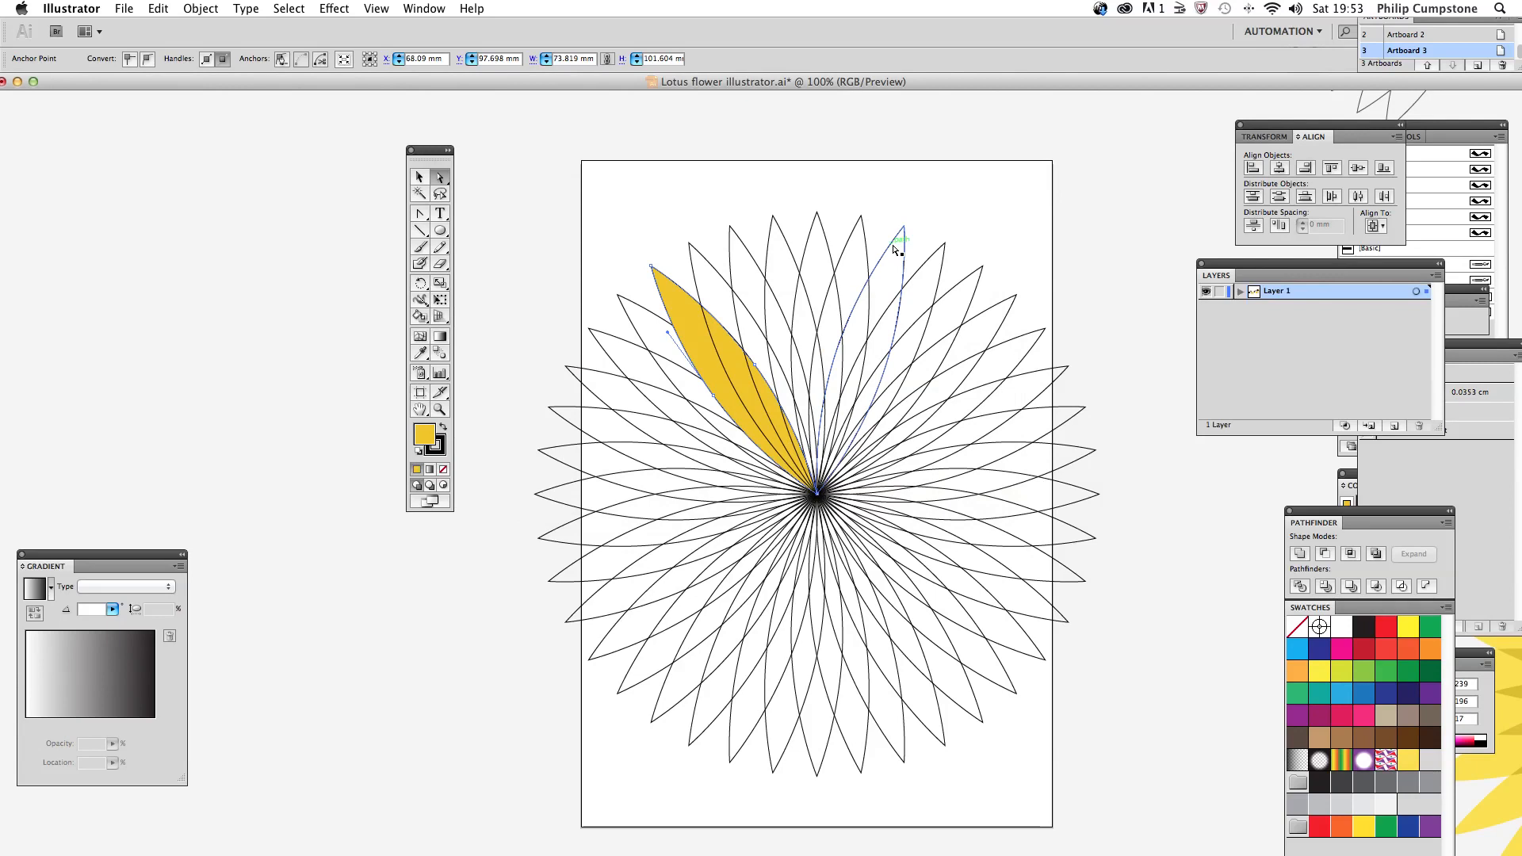
Step: Fill the neighbouring petal, counter-clockwise from the yellow one, with the same golden yellow and deselect it
click(708, 348)
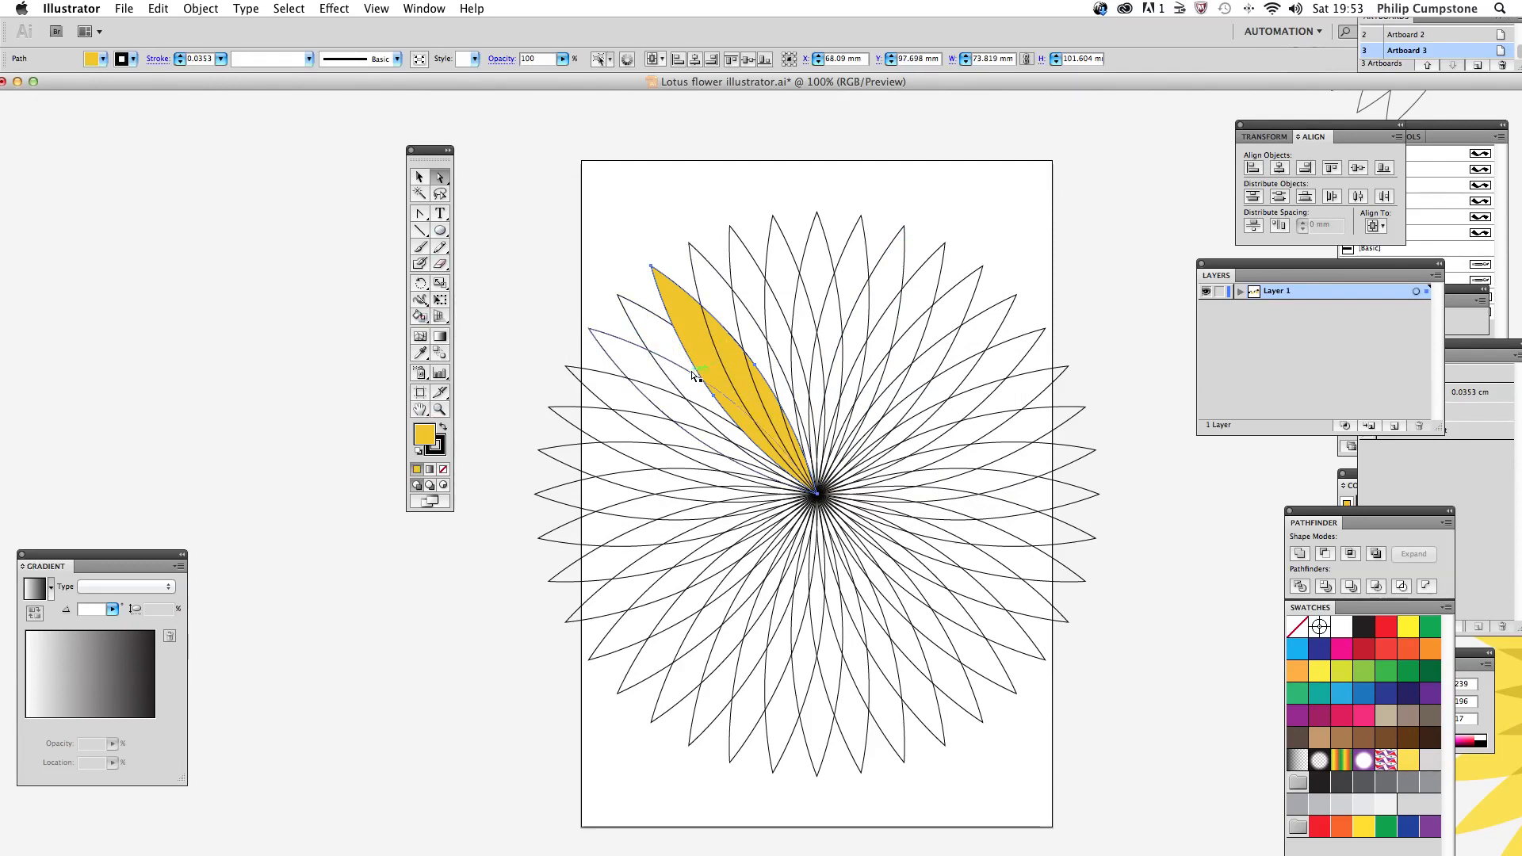
click(663, 336)
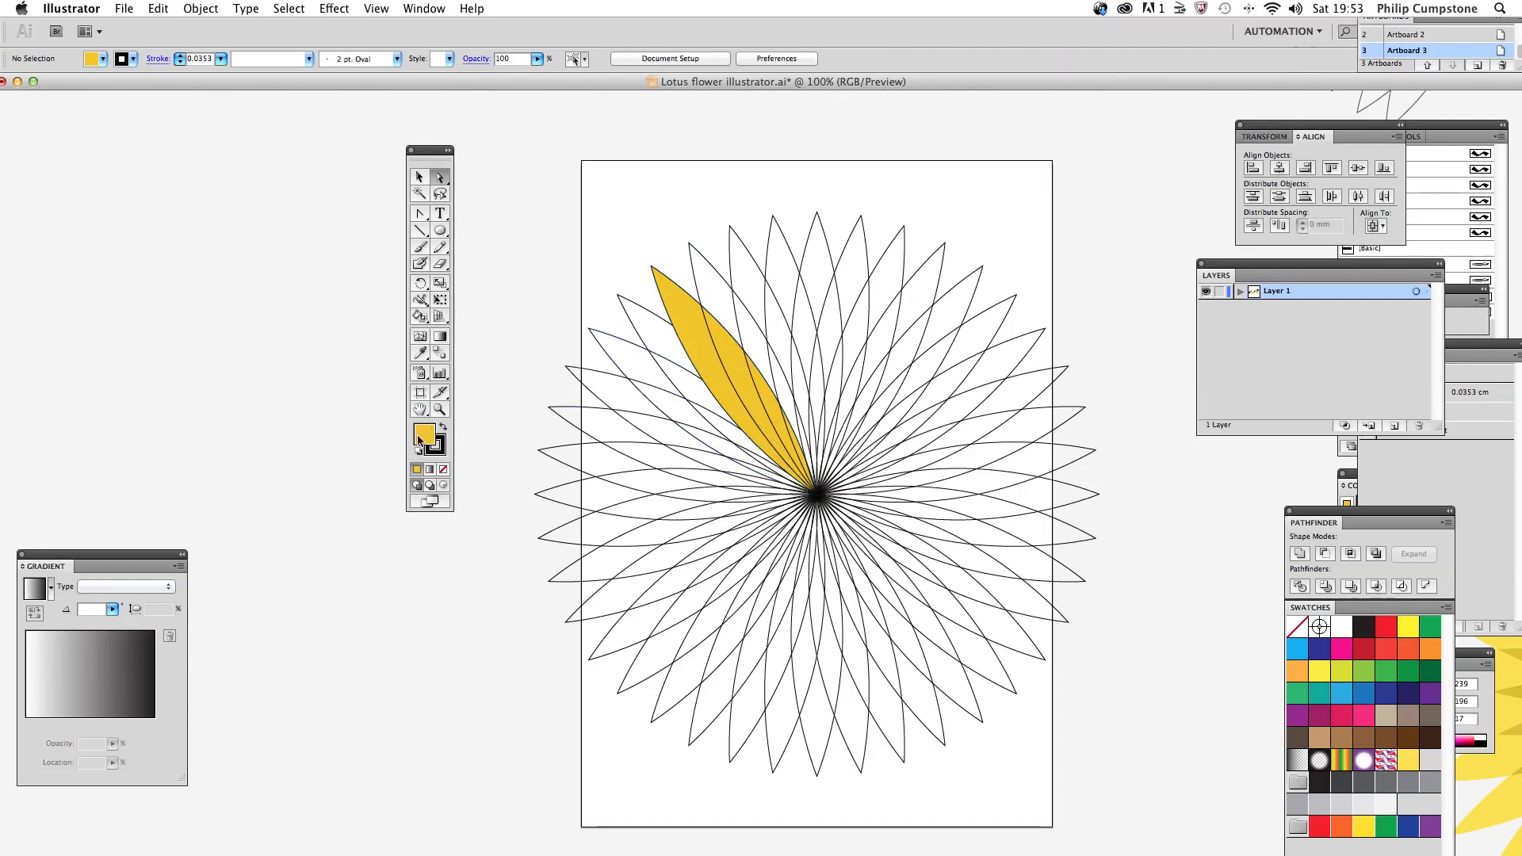
click(670, 318)
click(417, 469)
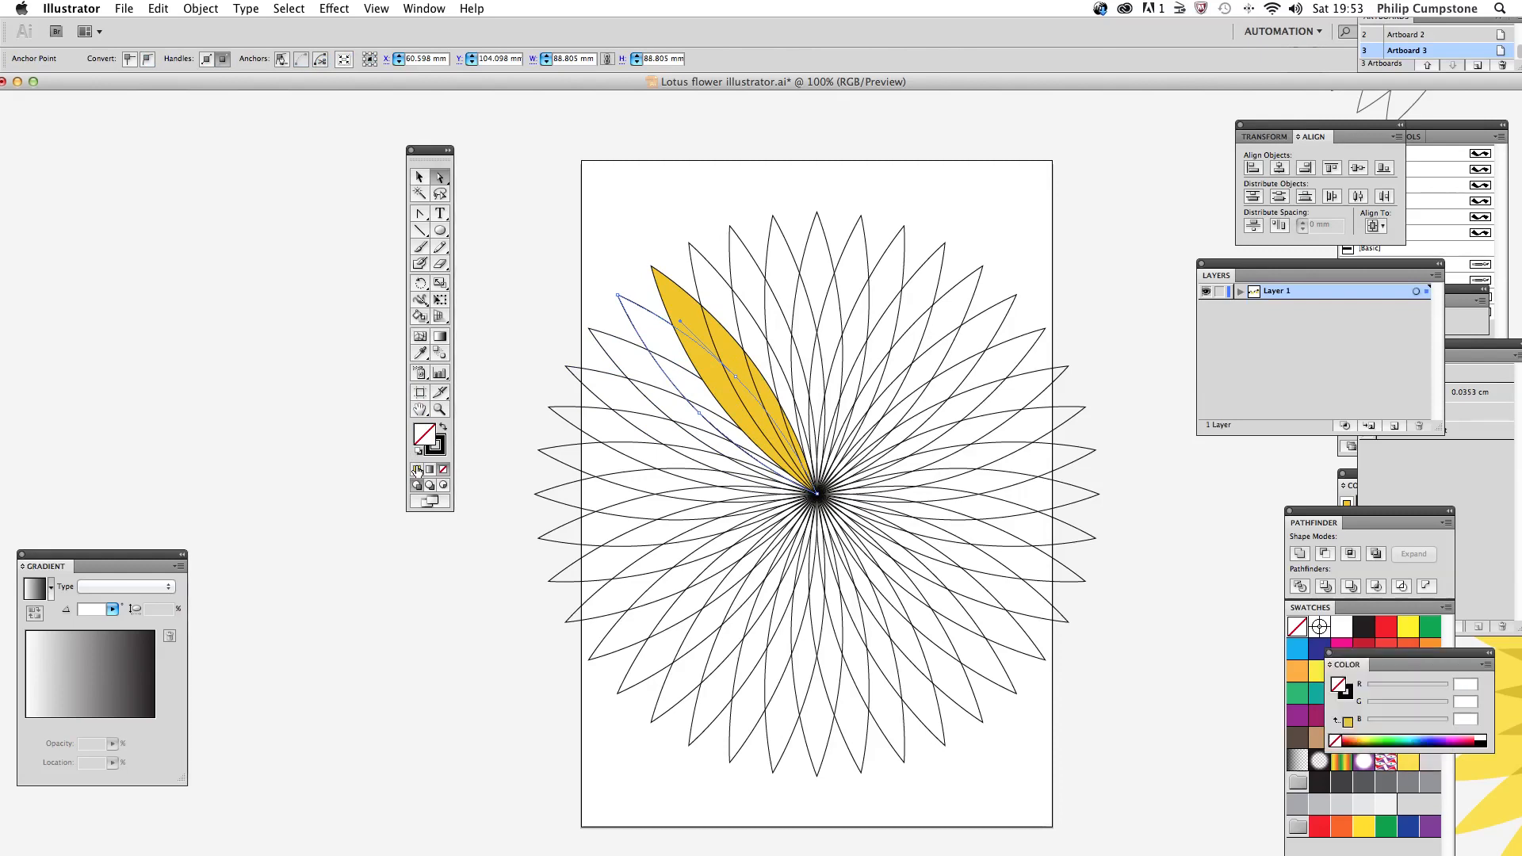
click(529, 250)
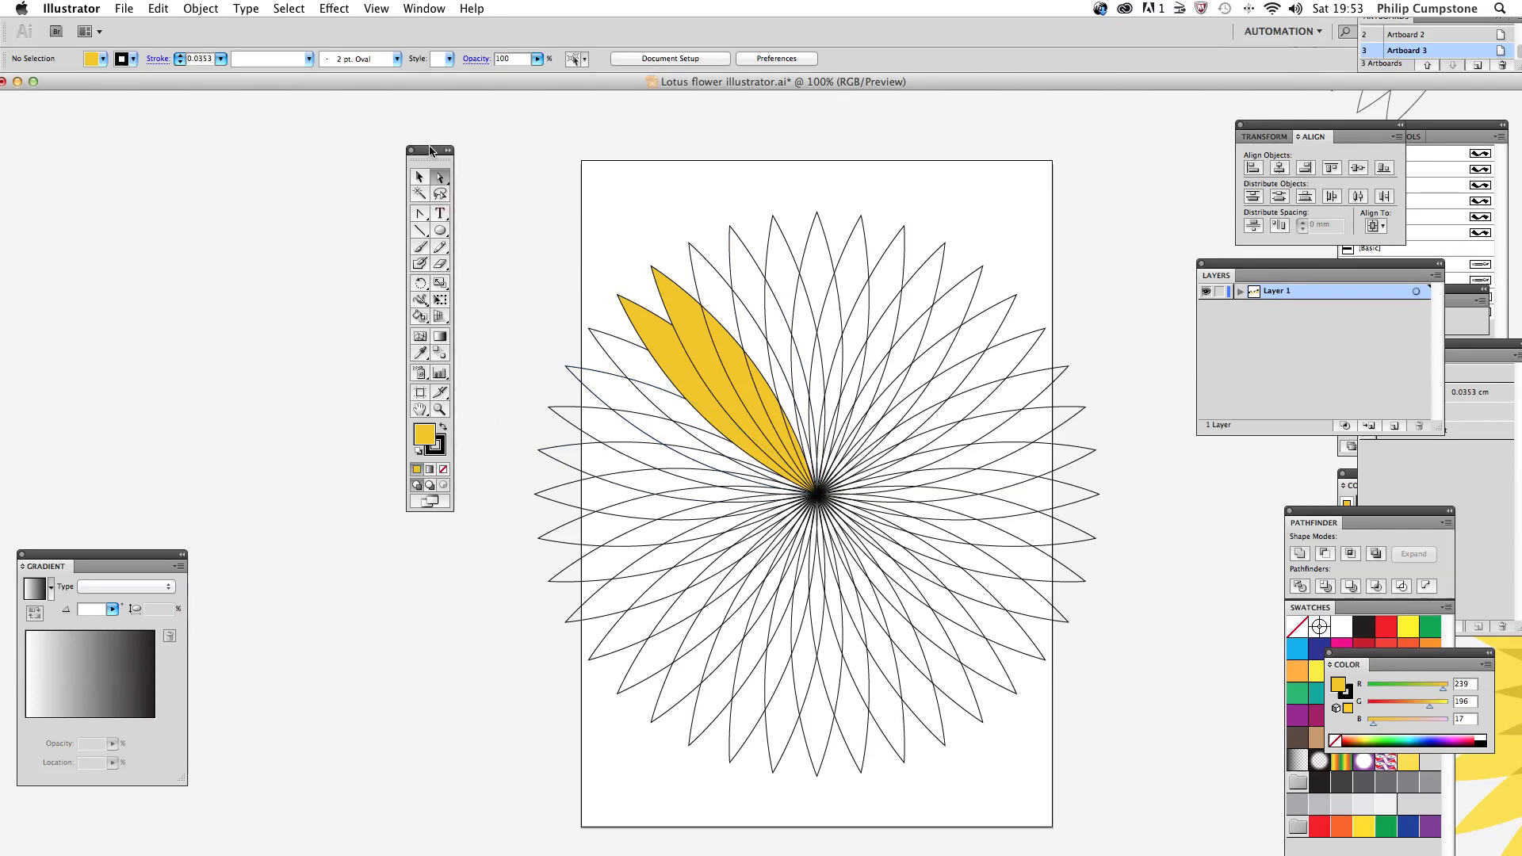
Step: Activate the Live Paint Bucket tool and move the tools panel away from the artwork
drag(430, 151, 453, 121)
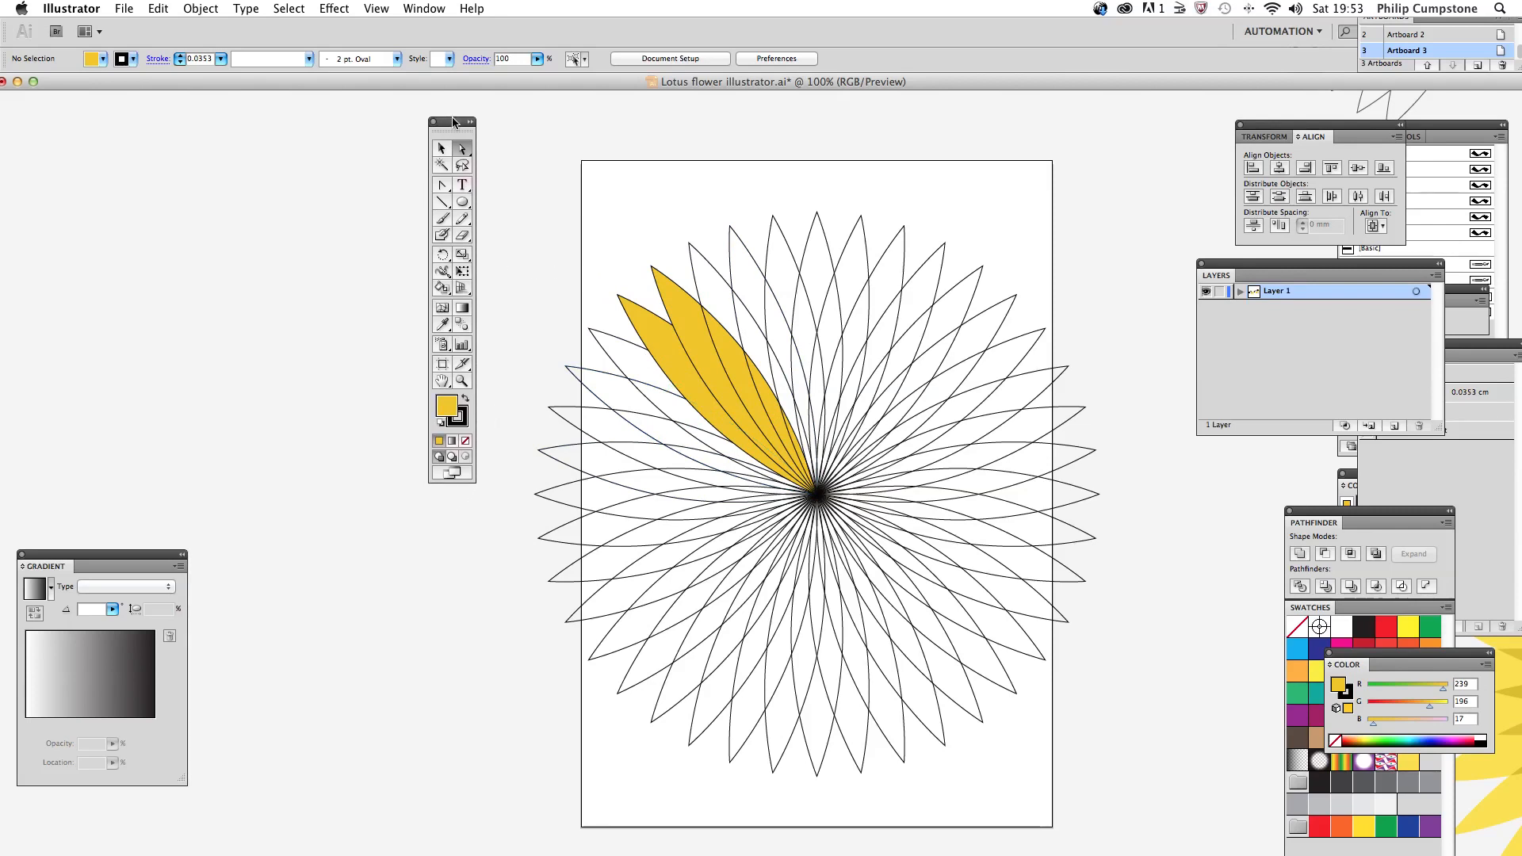
click(441, 287)
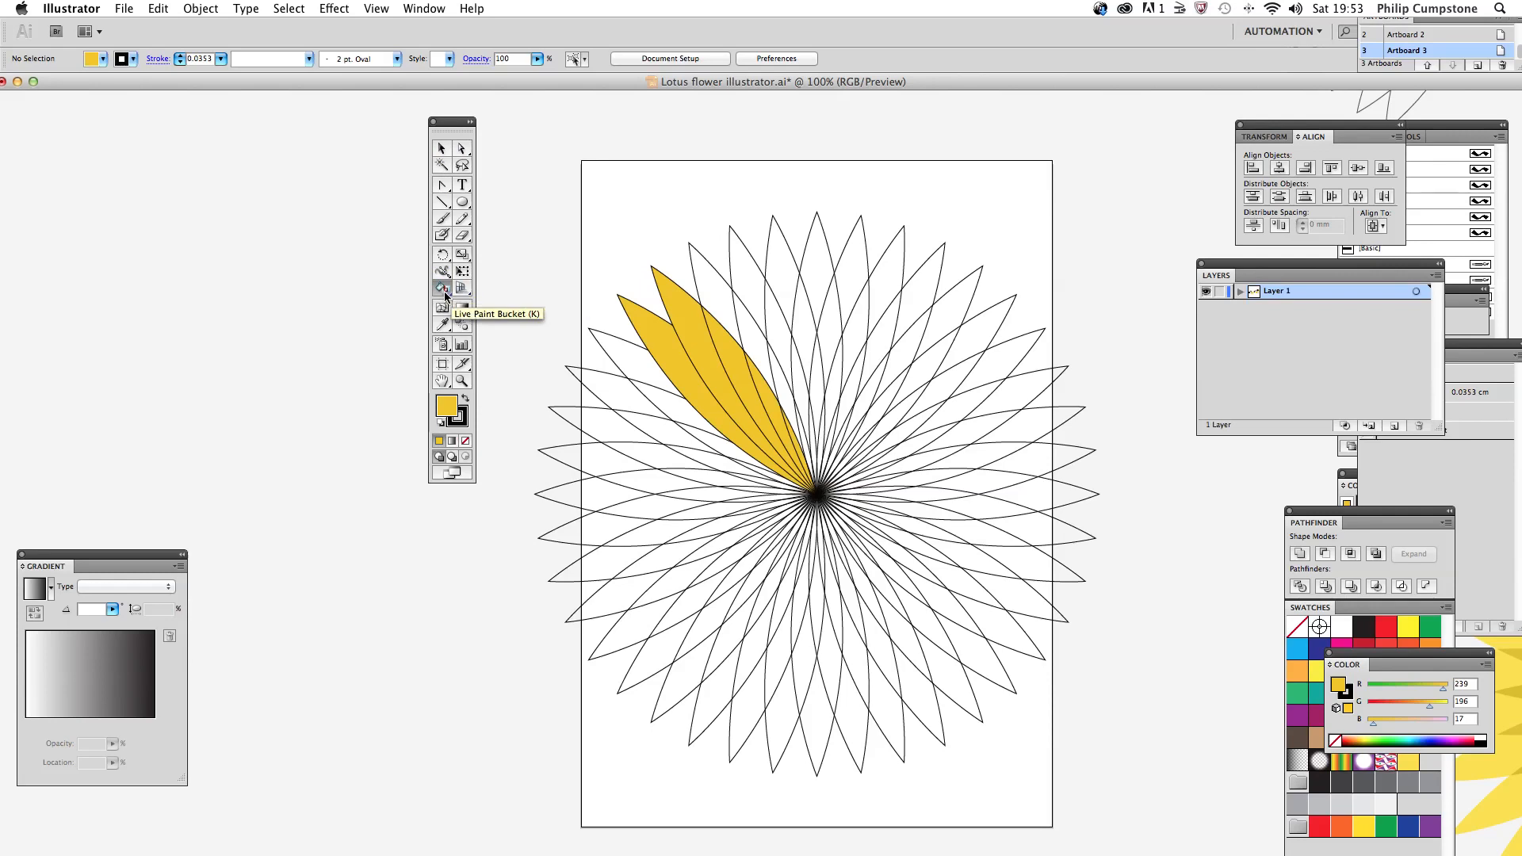
click(442, 290)
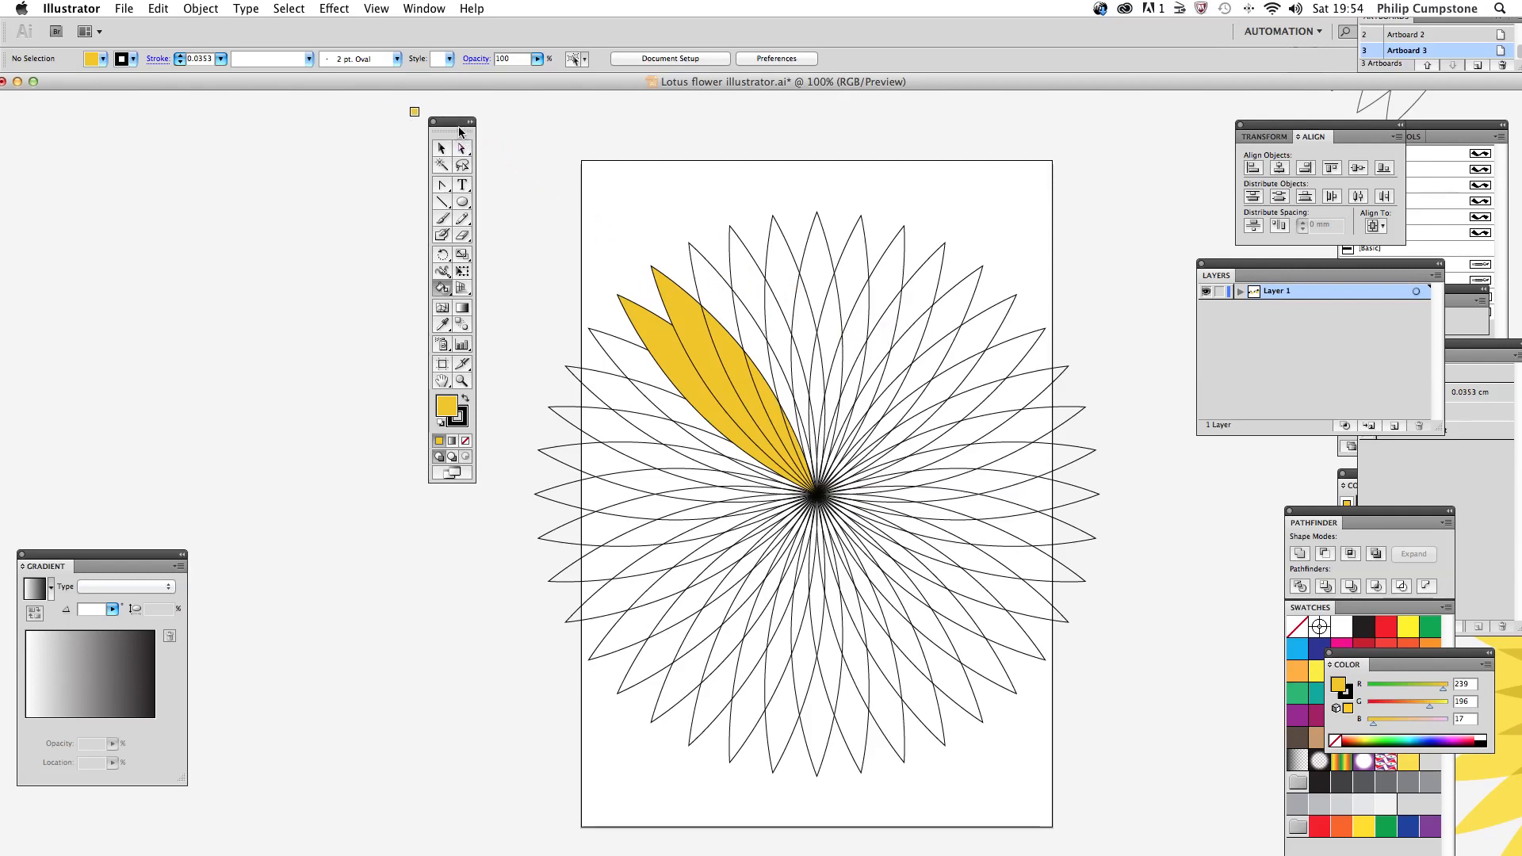
drag(457, 126, 394, 147)
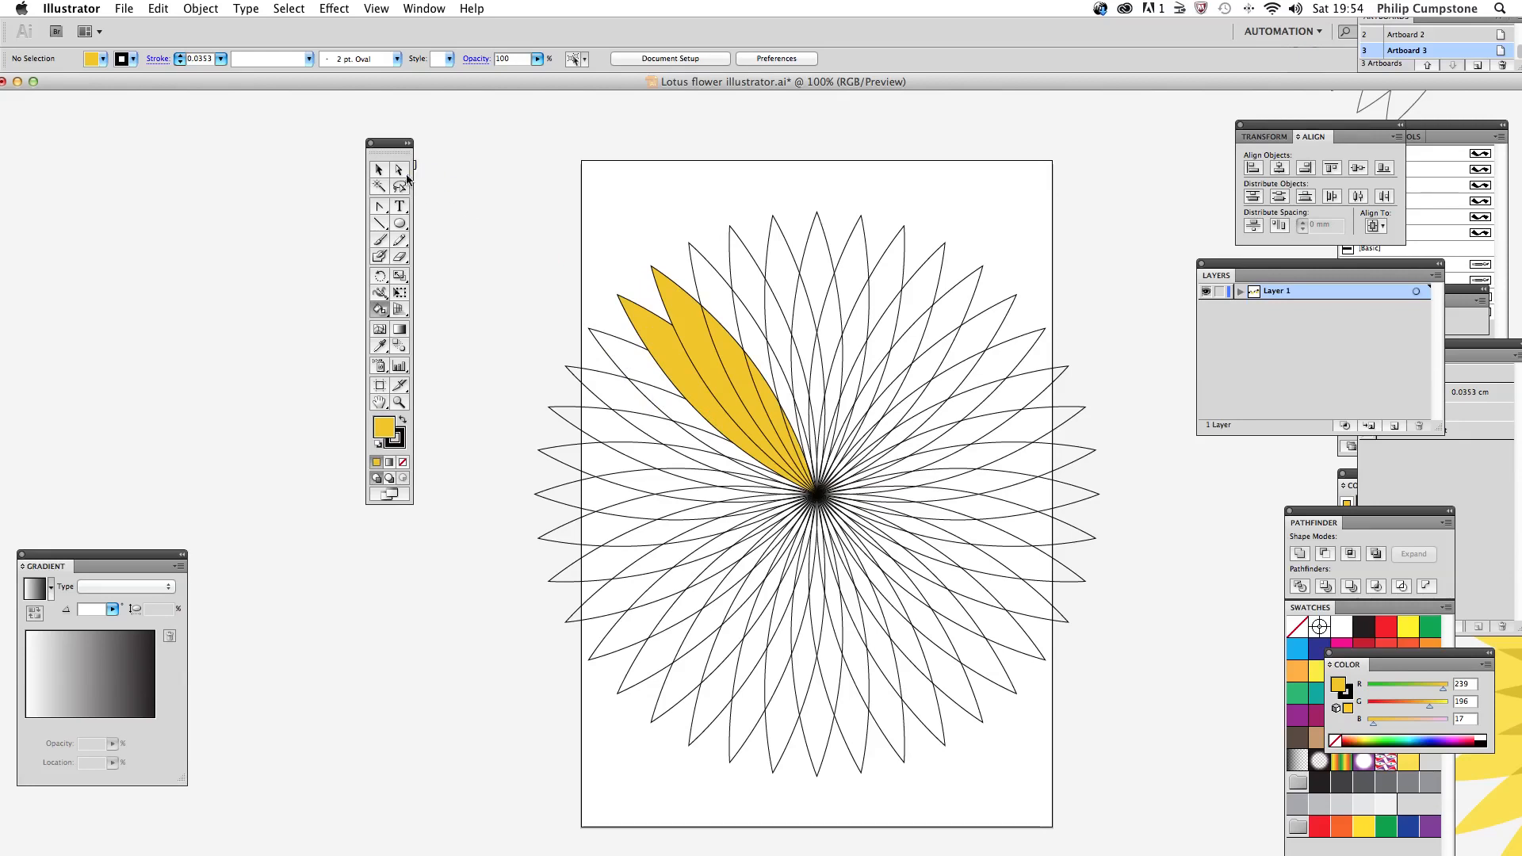
Step: Select the whole flower and turn it into a Live Paint group, filling one left petal's outer tip with golden yellow
drag(500, 239, 1116, 800)
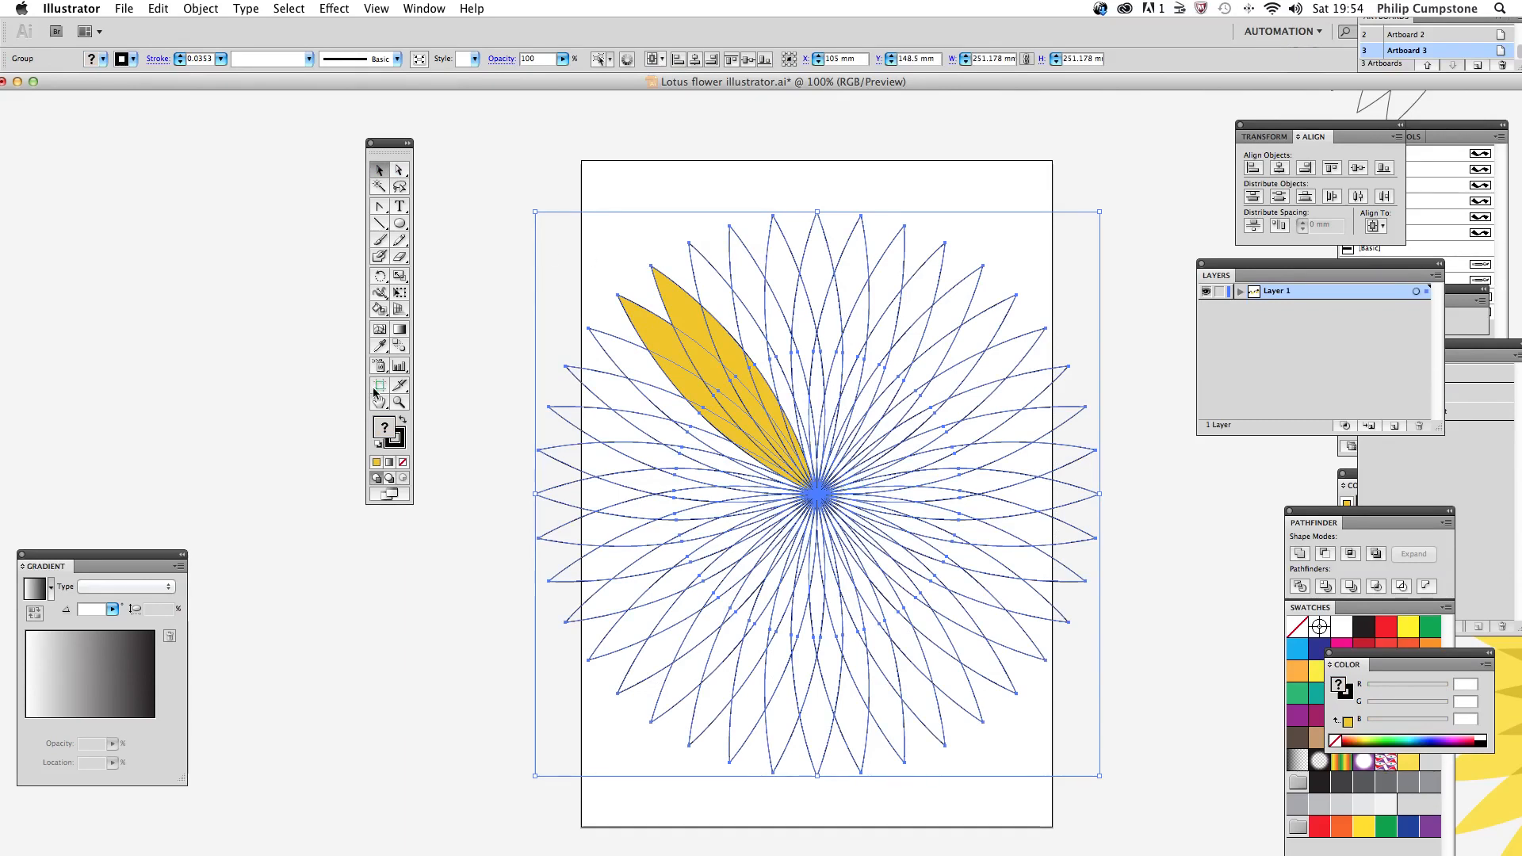
click(380, 311)
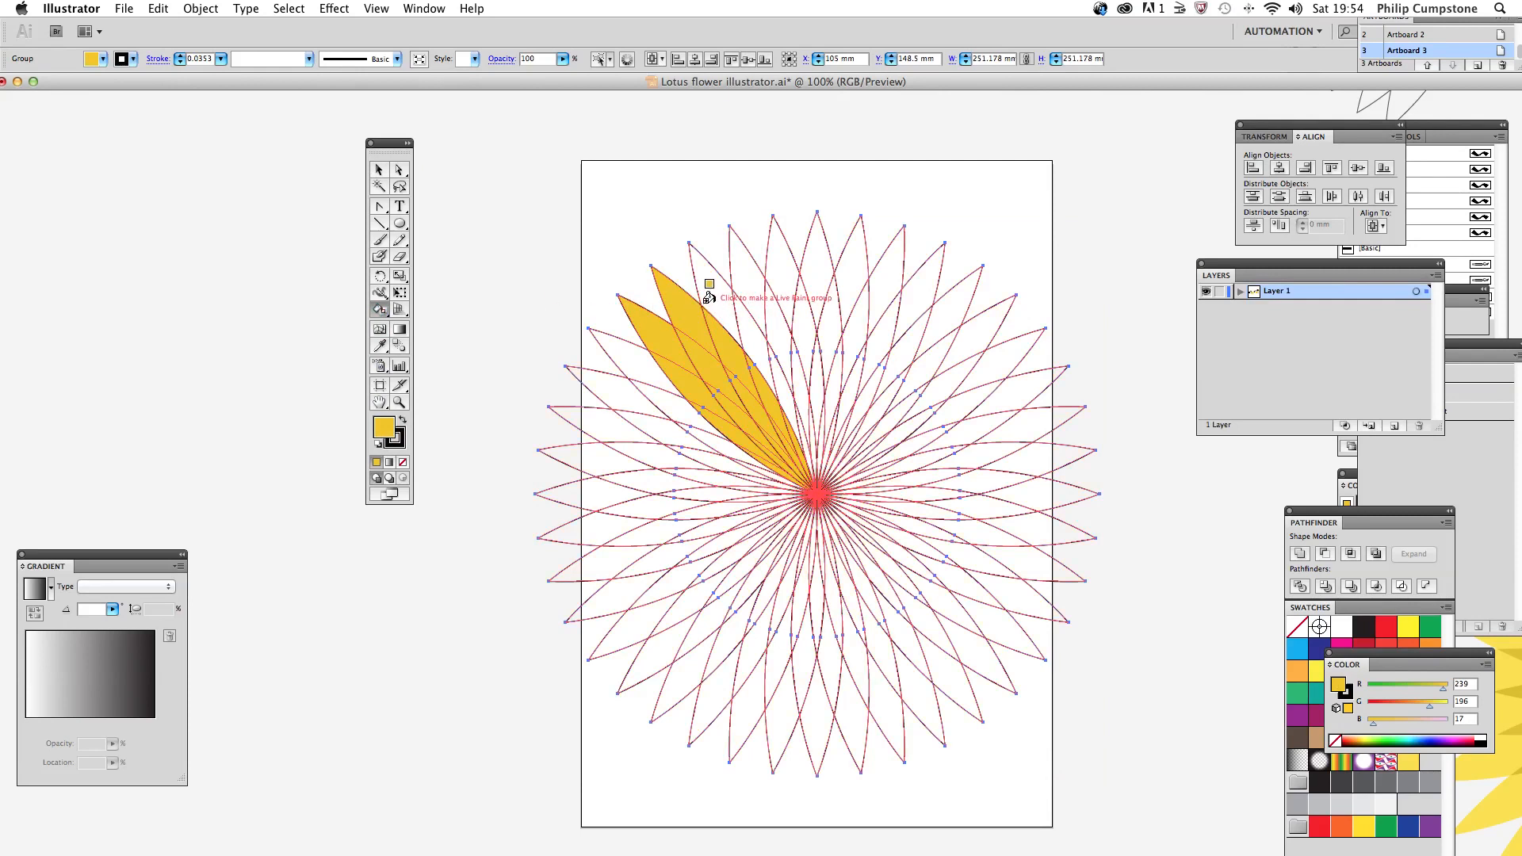
click(379, 173)
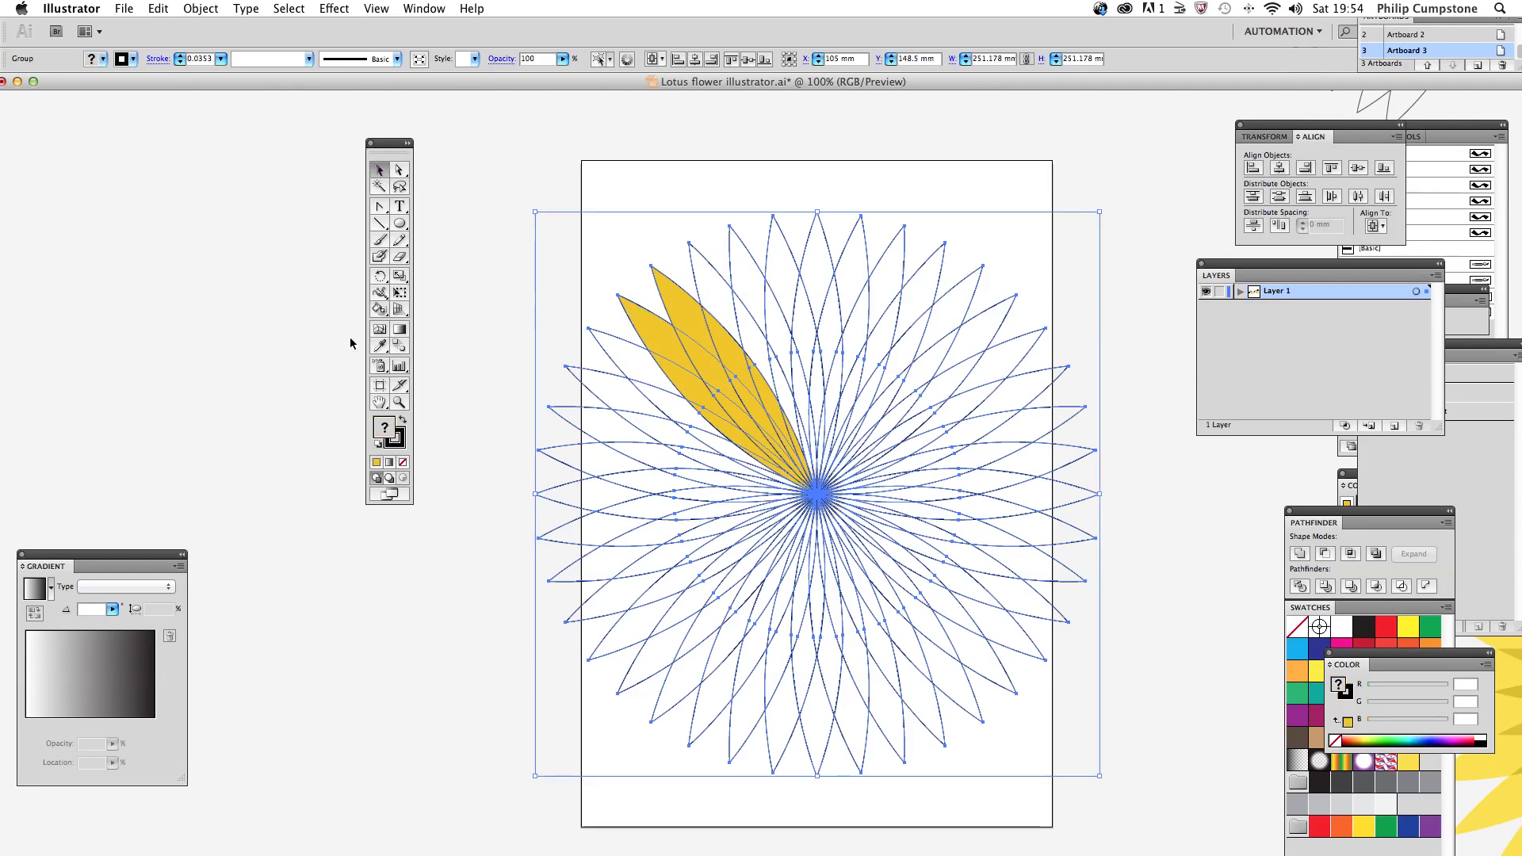
click(381, 311)
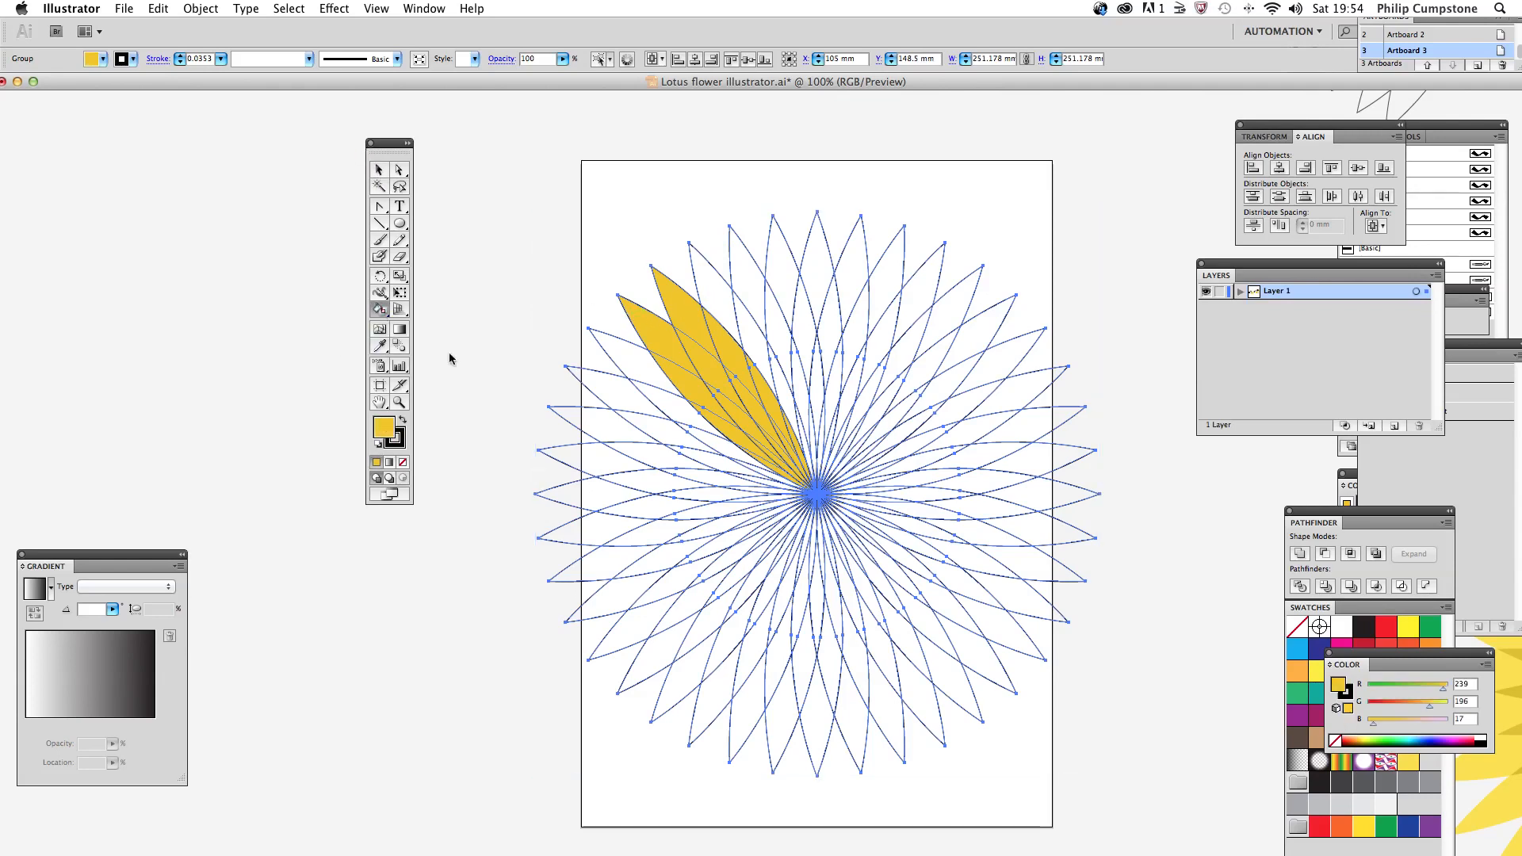
click(590, 421)
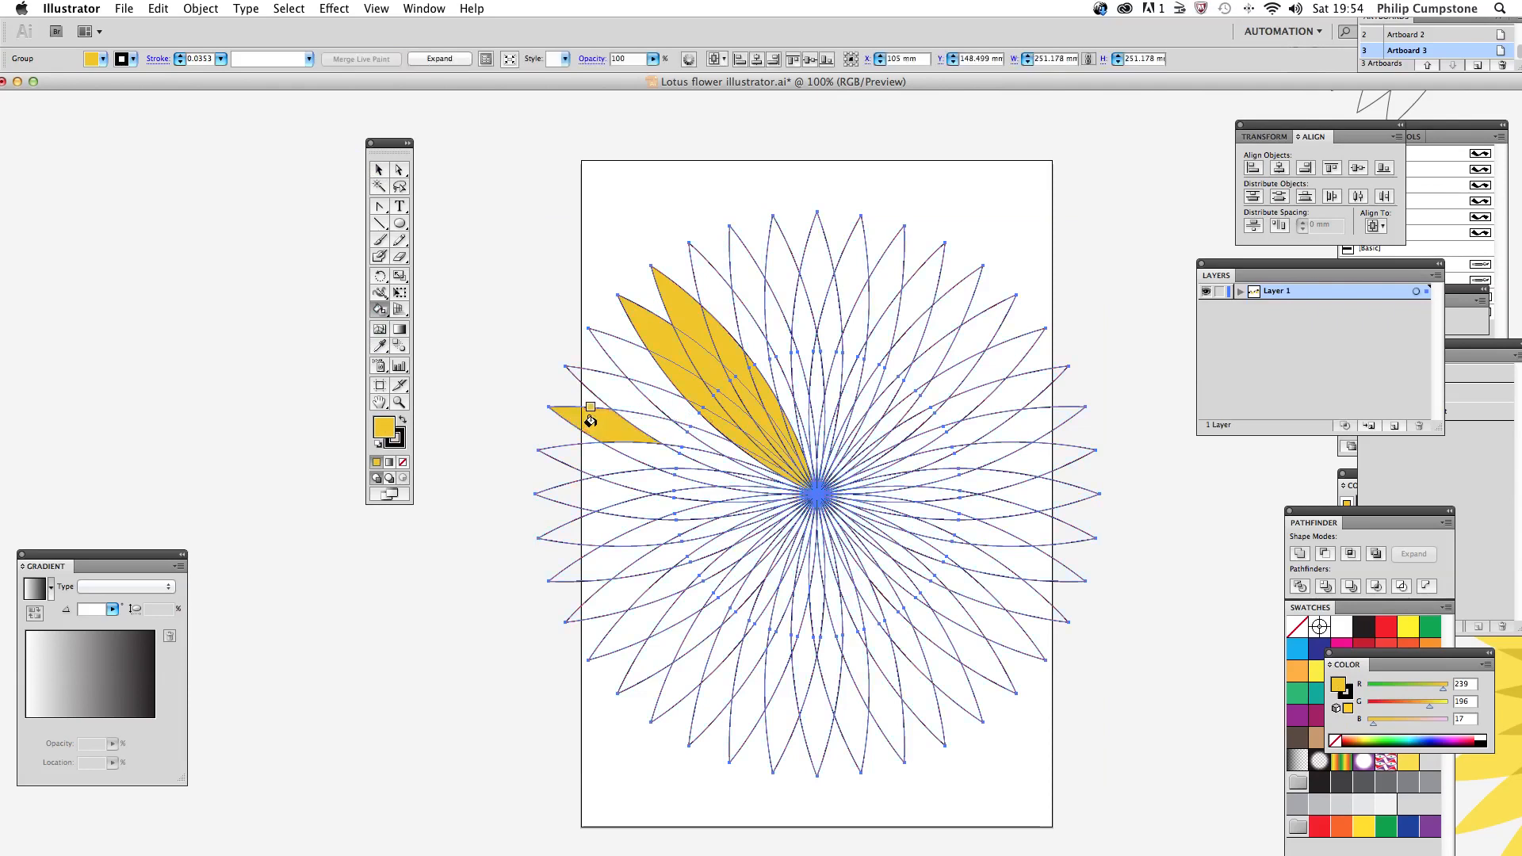
Step: Fill the outer tip segments of the petals around the flower's left and upper edge with golden yellow using Live Paint
click(612, 391)
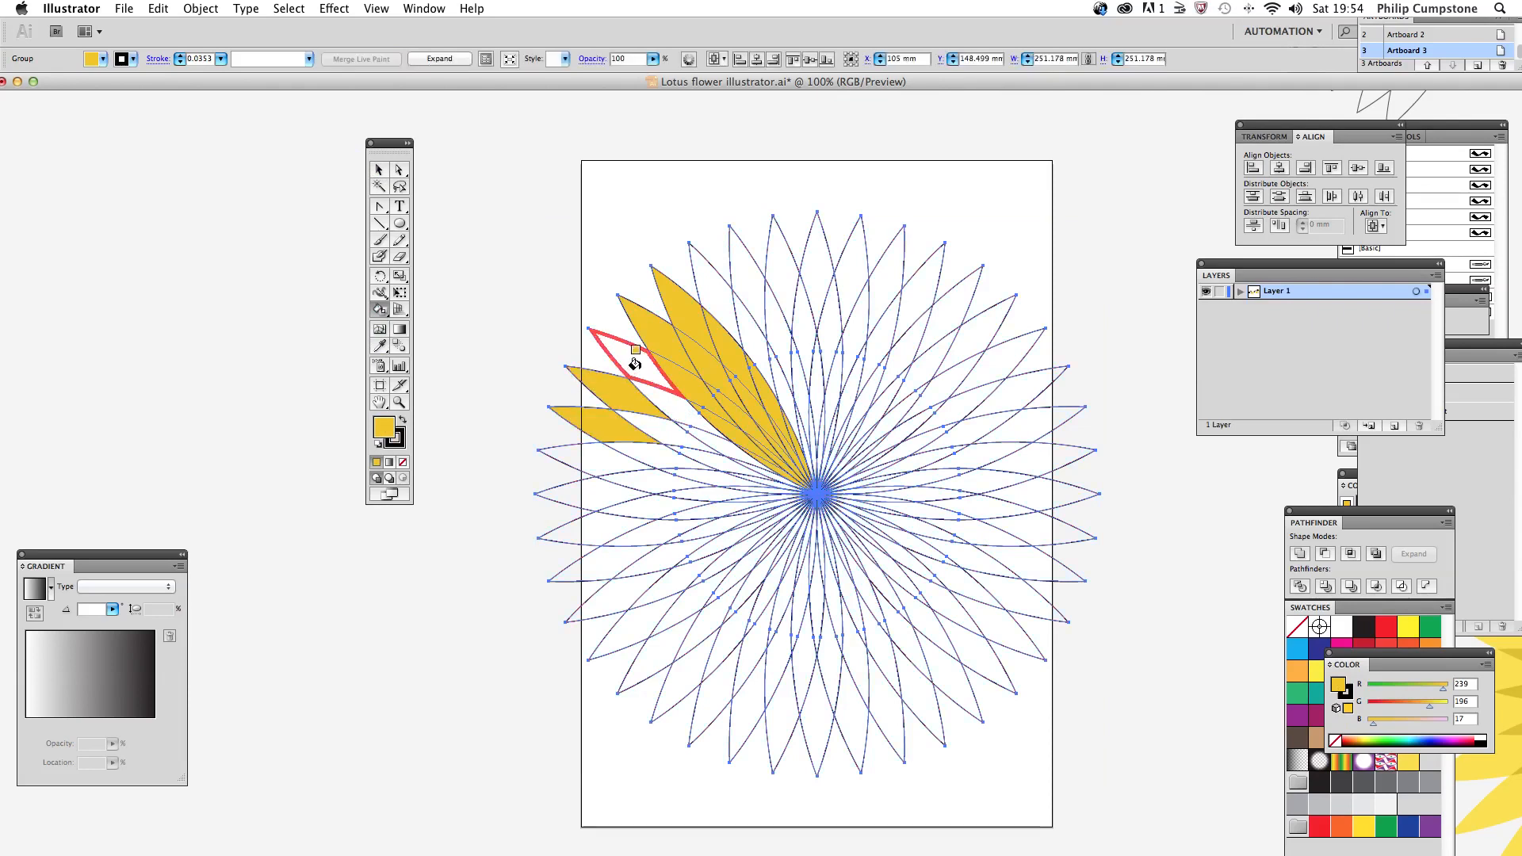
click(630, 358)
click(709, 283)
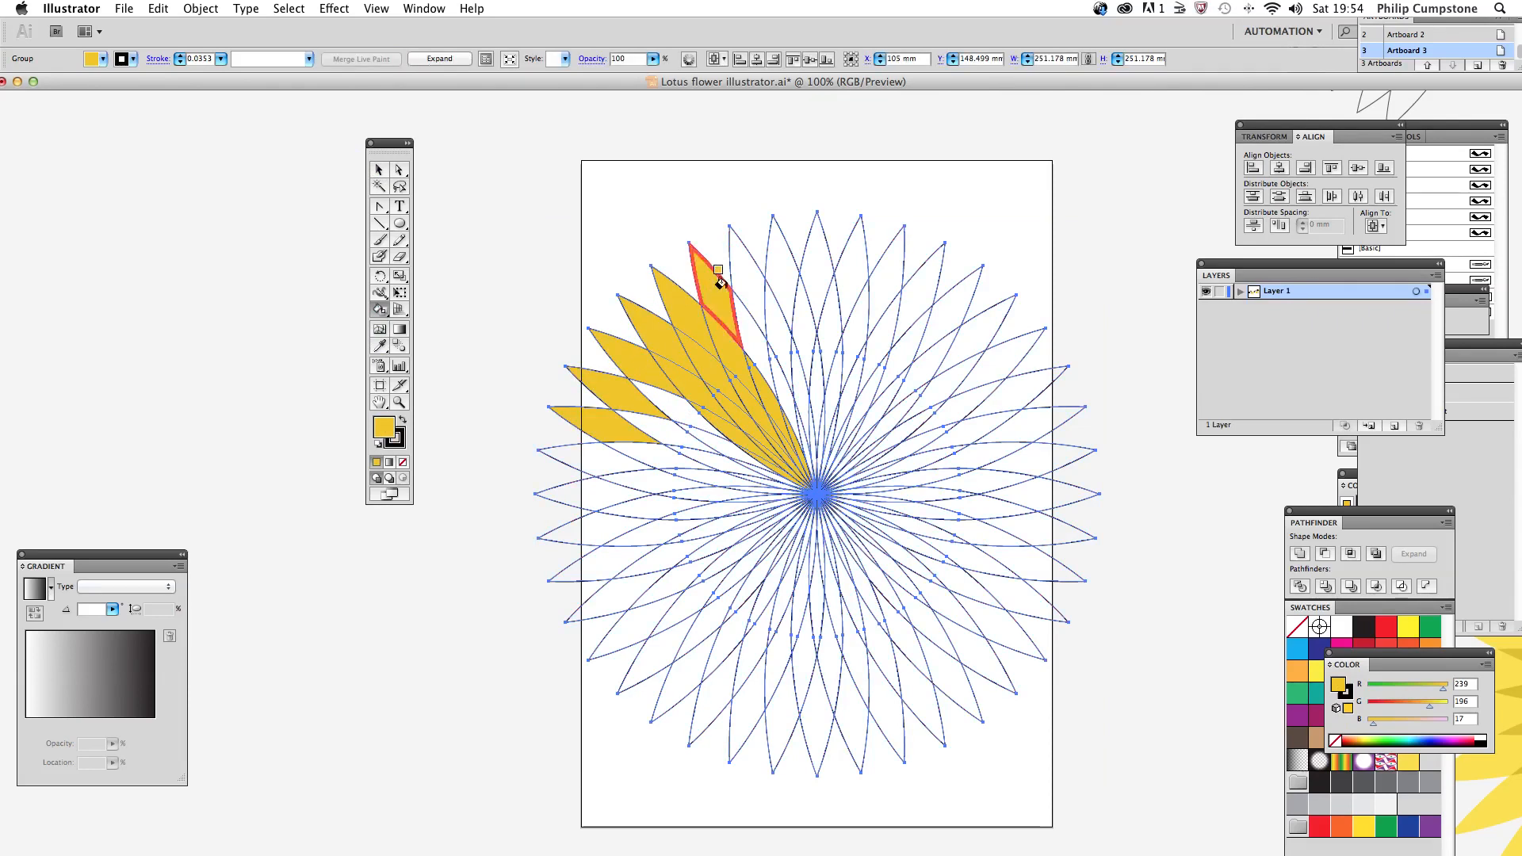
click(746, 277)
click(785, 274)
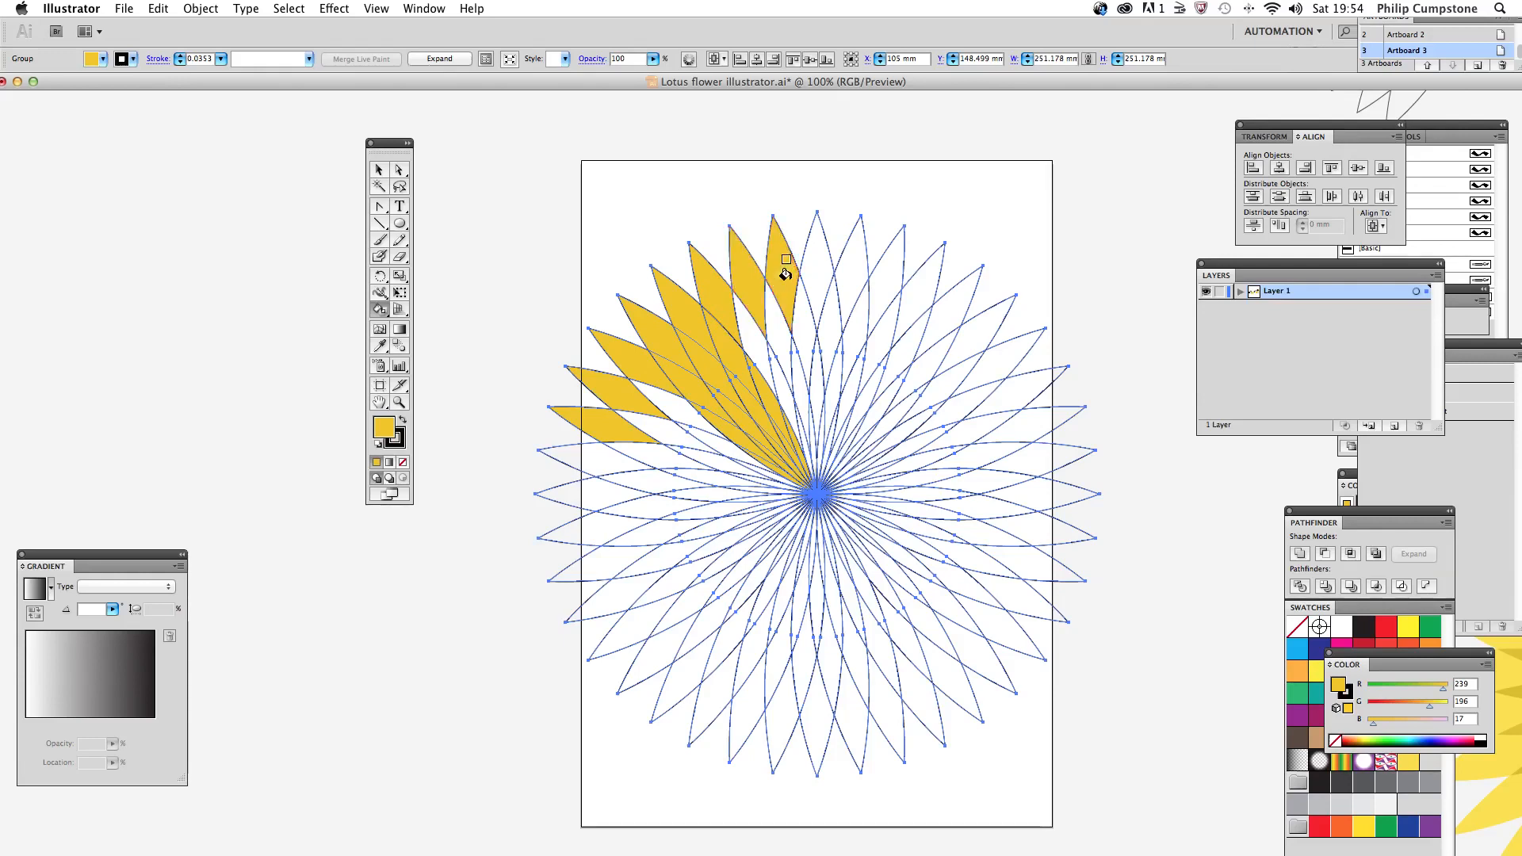
click(813, 274)
click(844, 274)
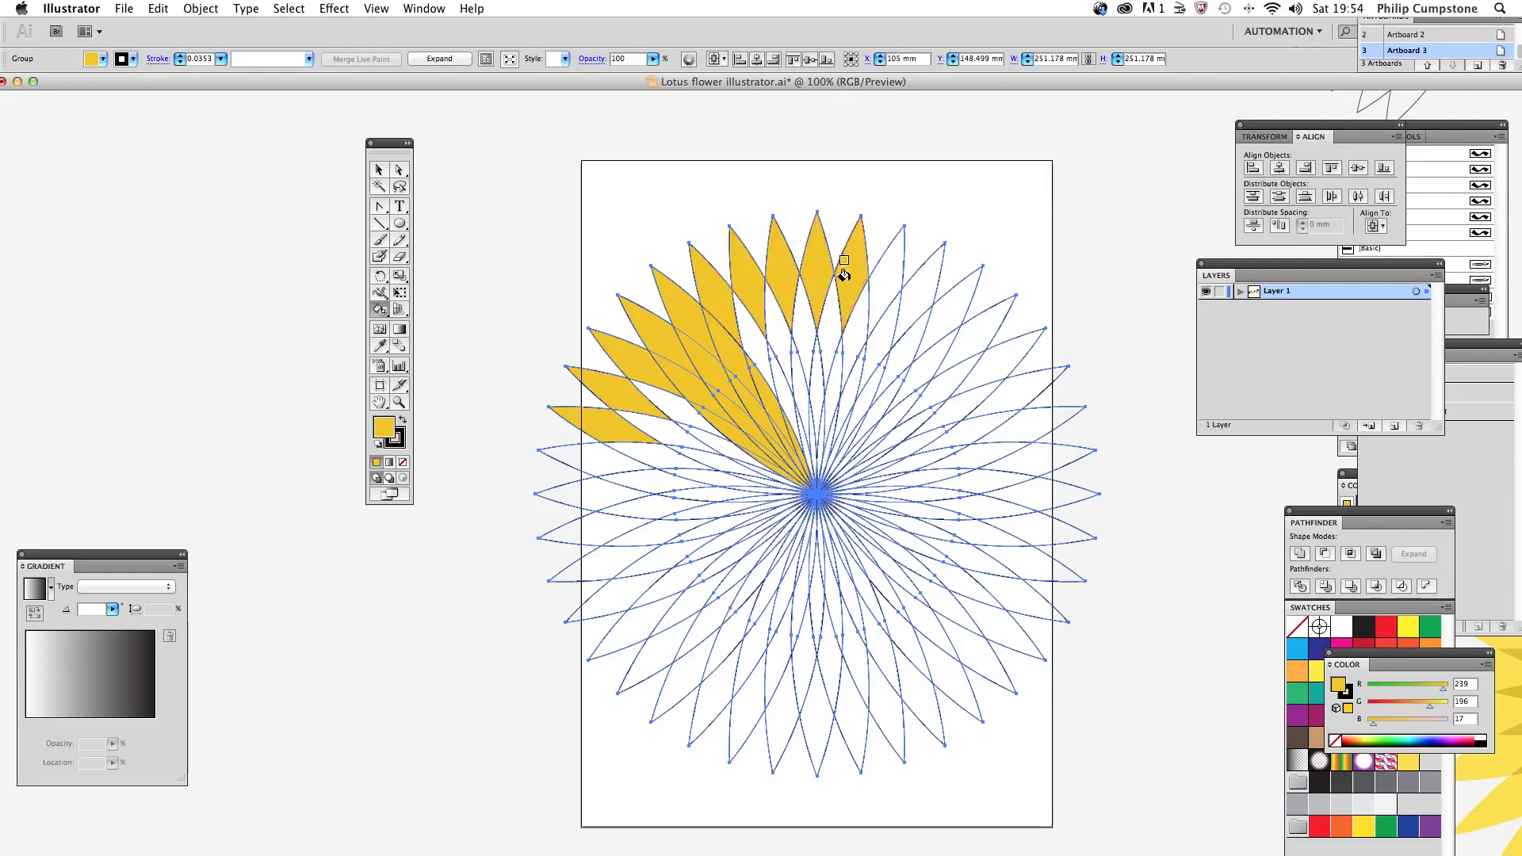
click(875, 285)
click(917, 299)
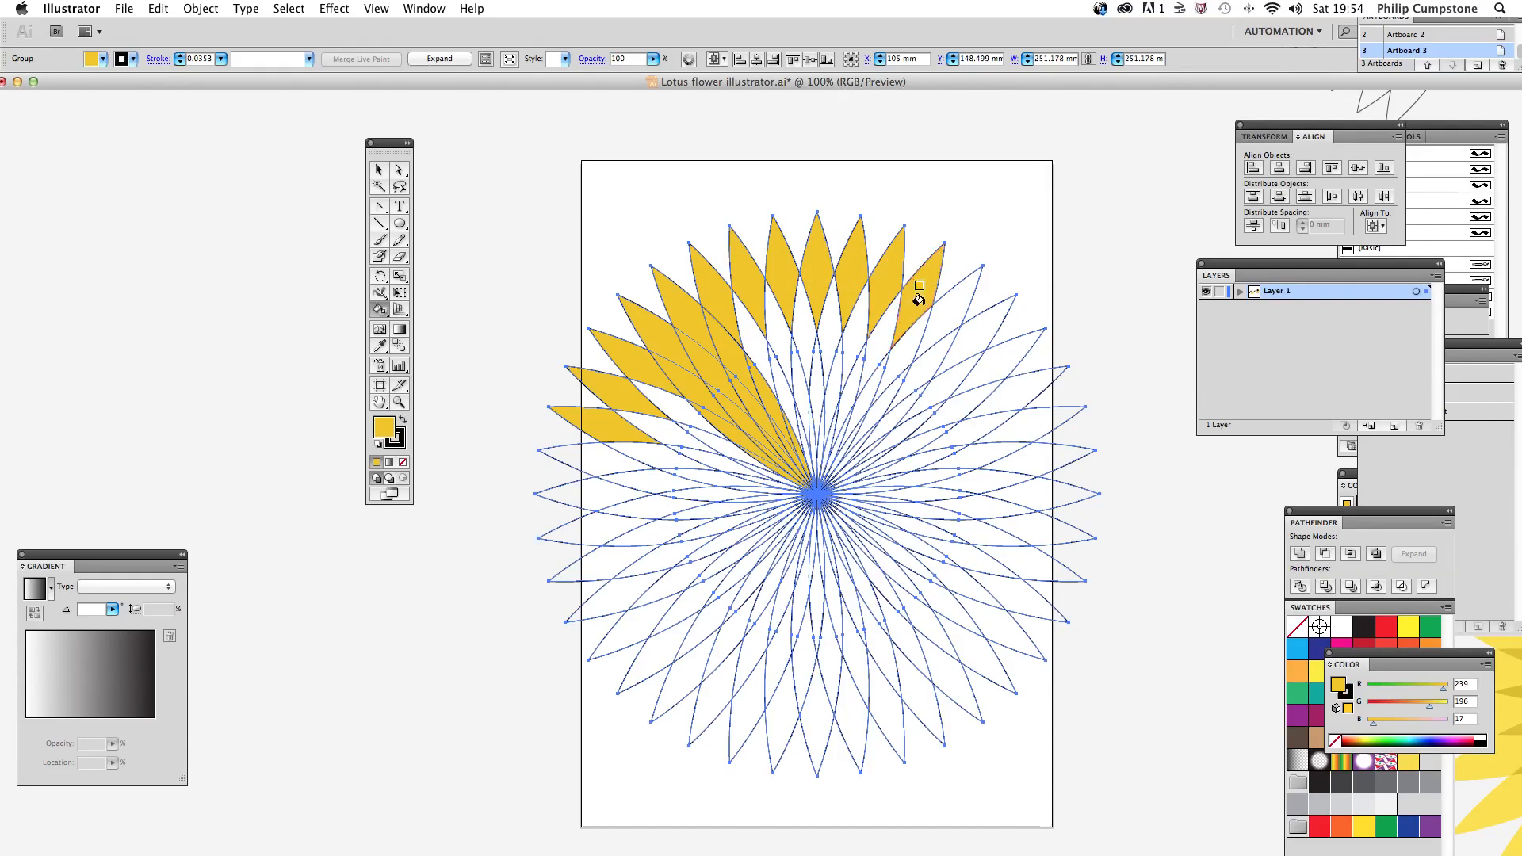
click(935, 314)
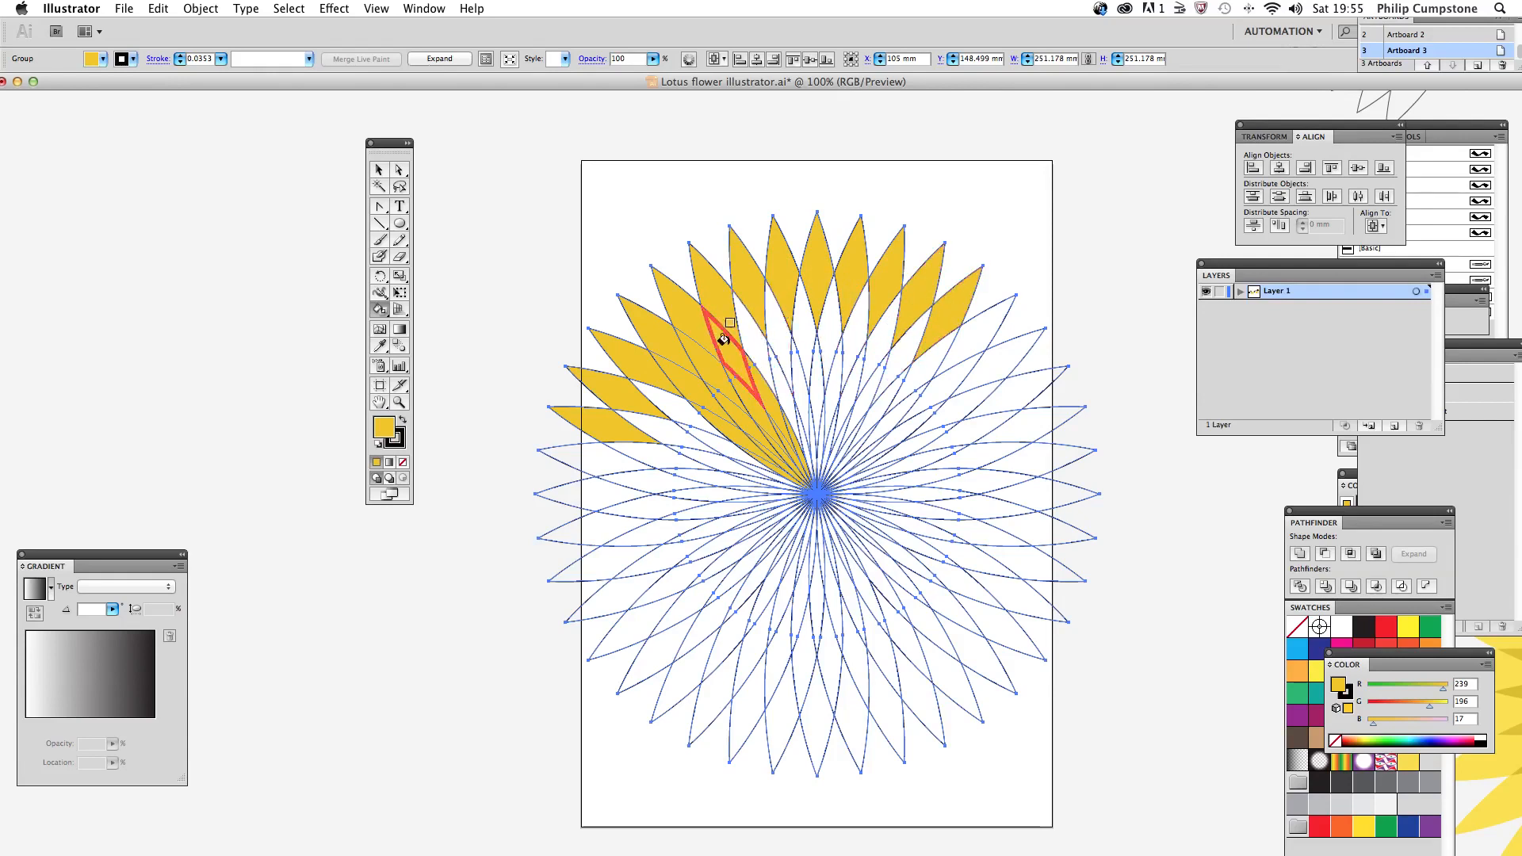
click(554, 458)
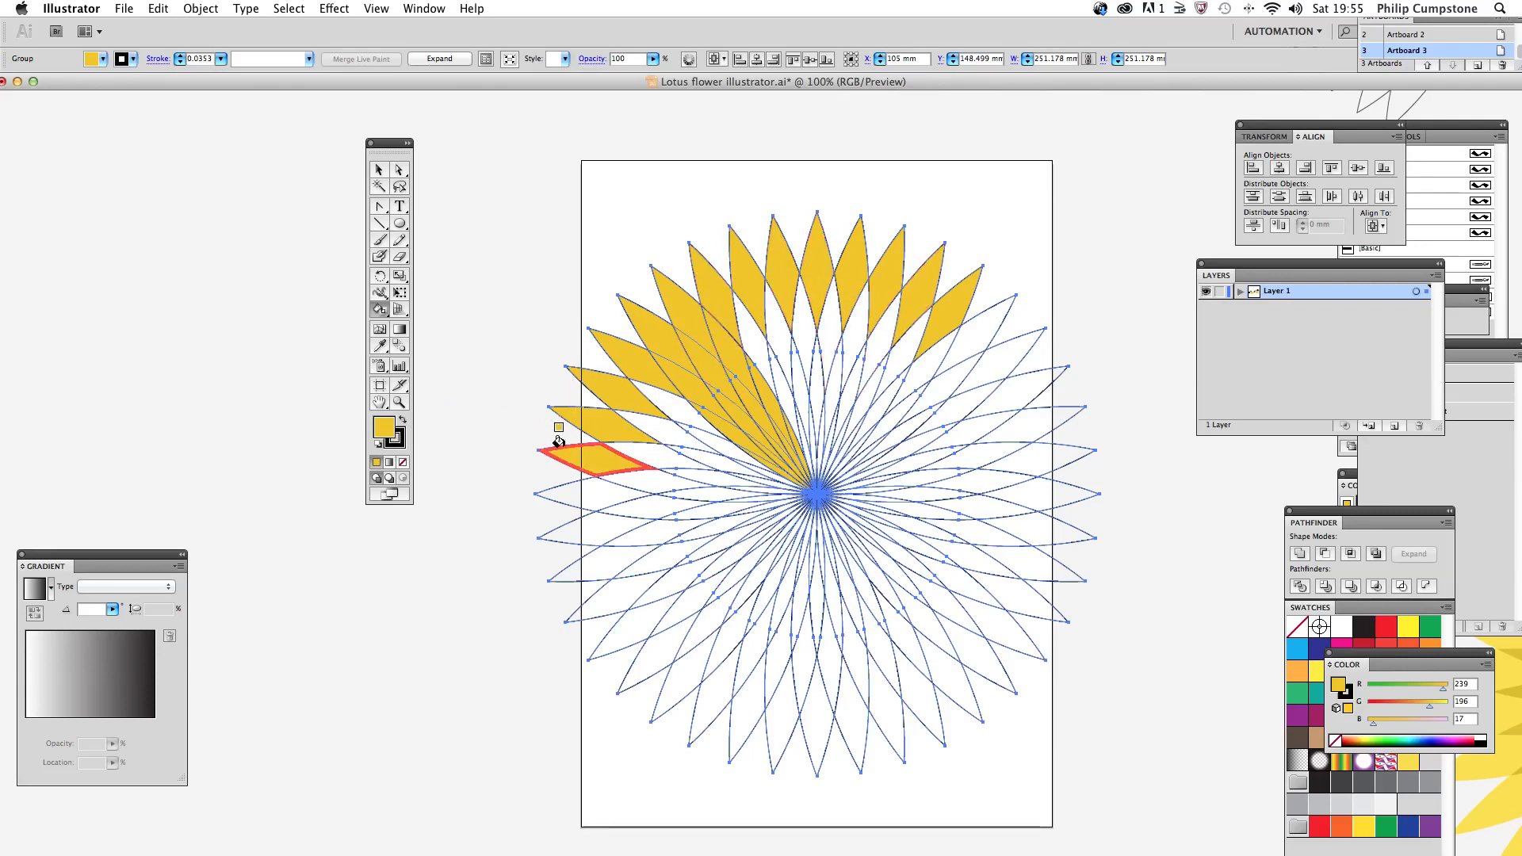
Step: Set the fill to pale yellow (RGB 242, 227, 165) and Live Paint the outer petal tips from the left edge round to the upper right
double_click(390, 435)
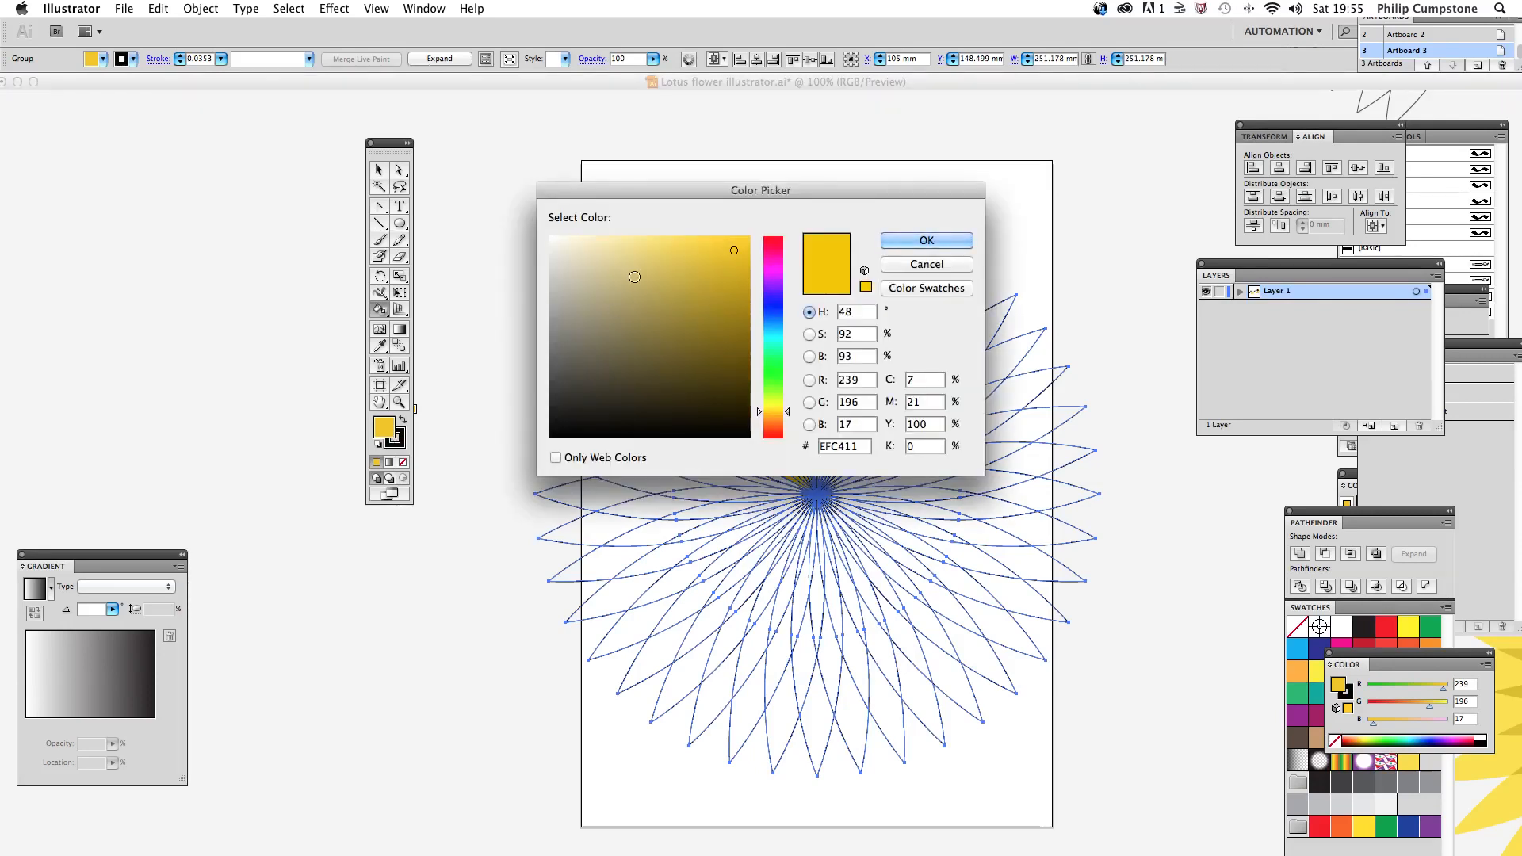
click(618, 246)
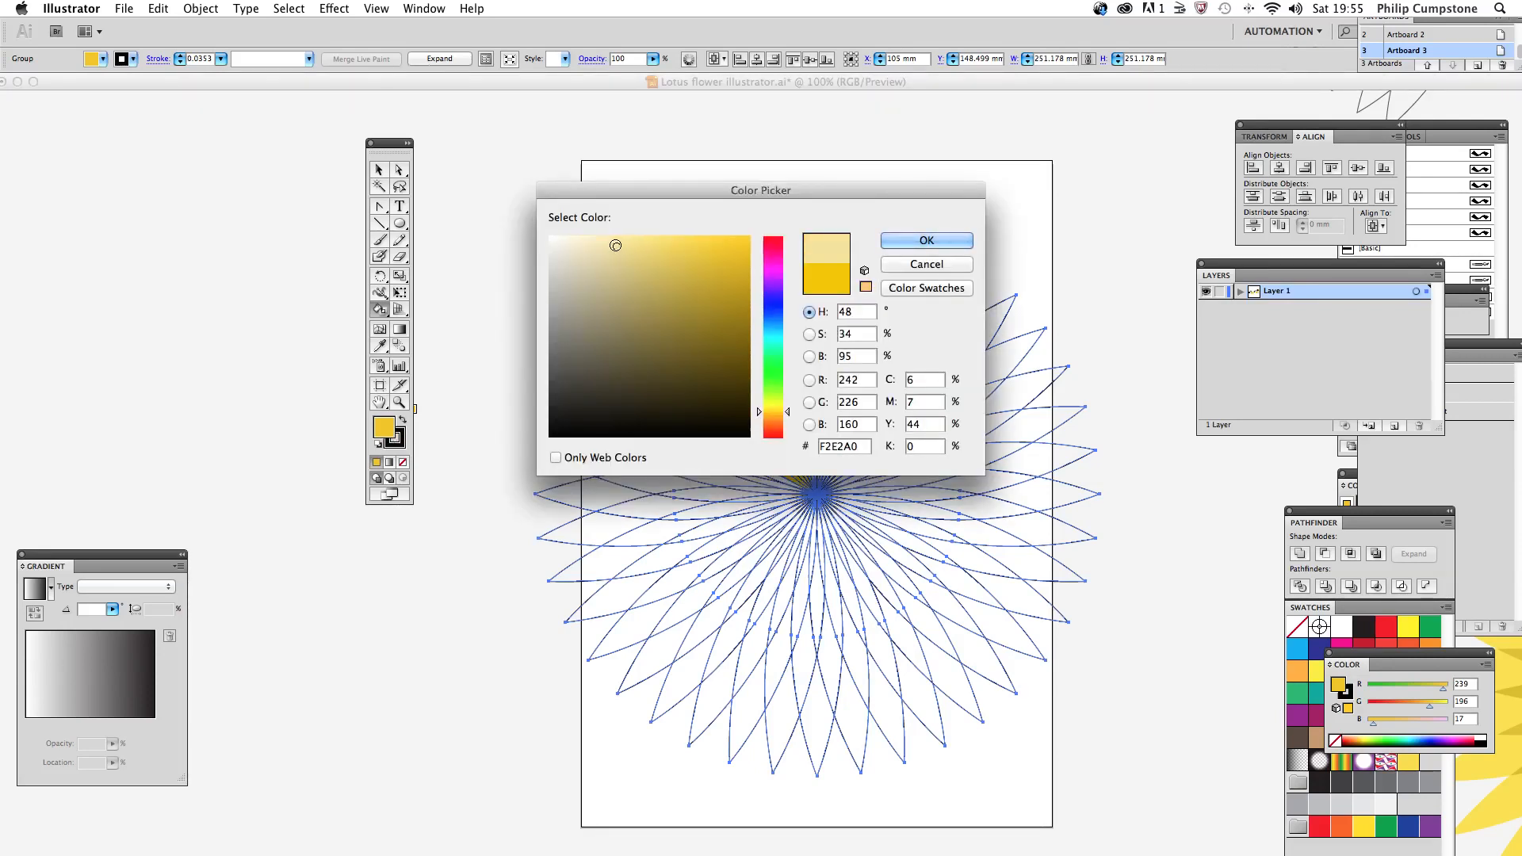
click(923, 241)
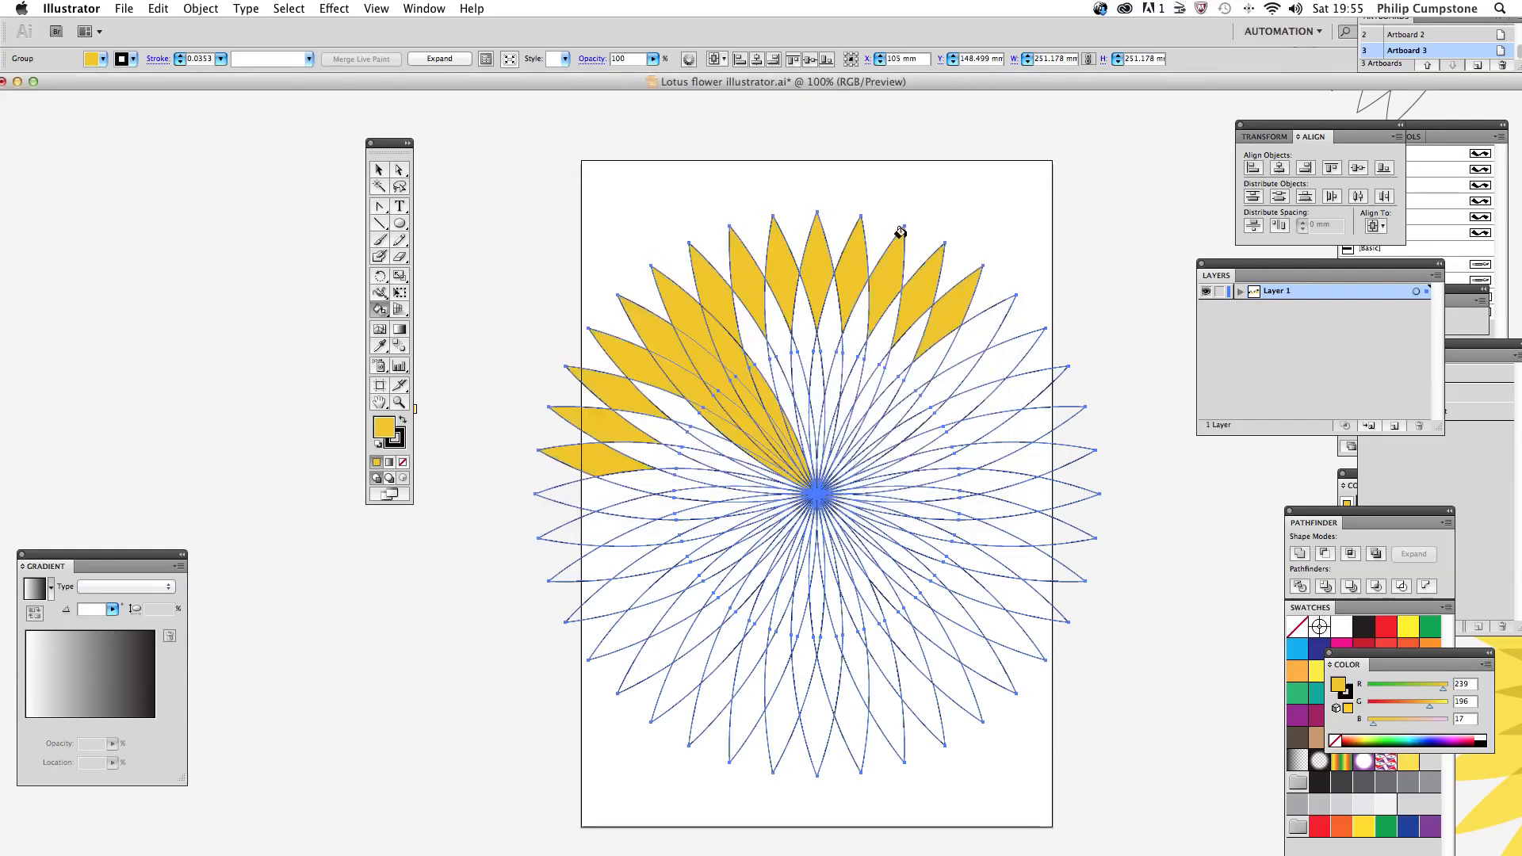
click(584, 449)
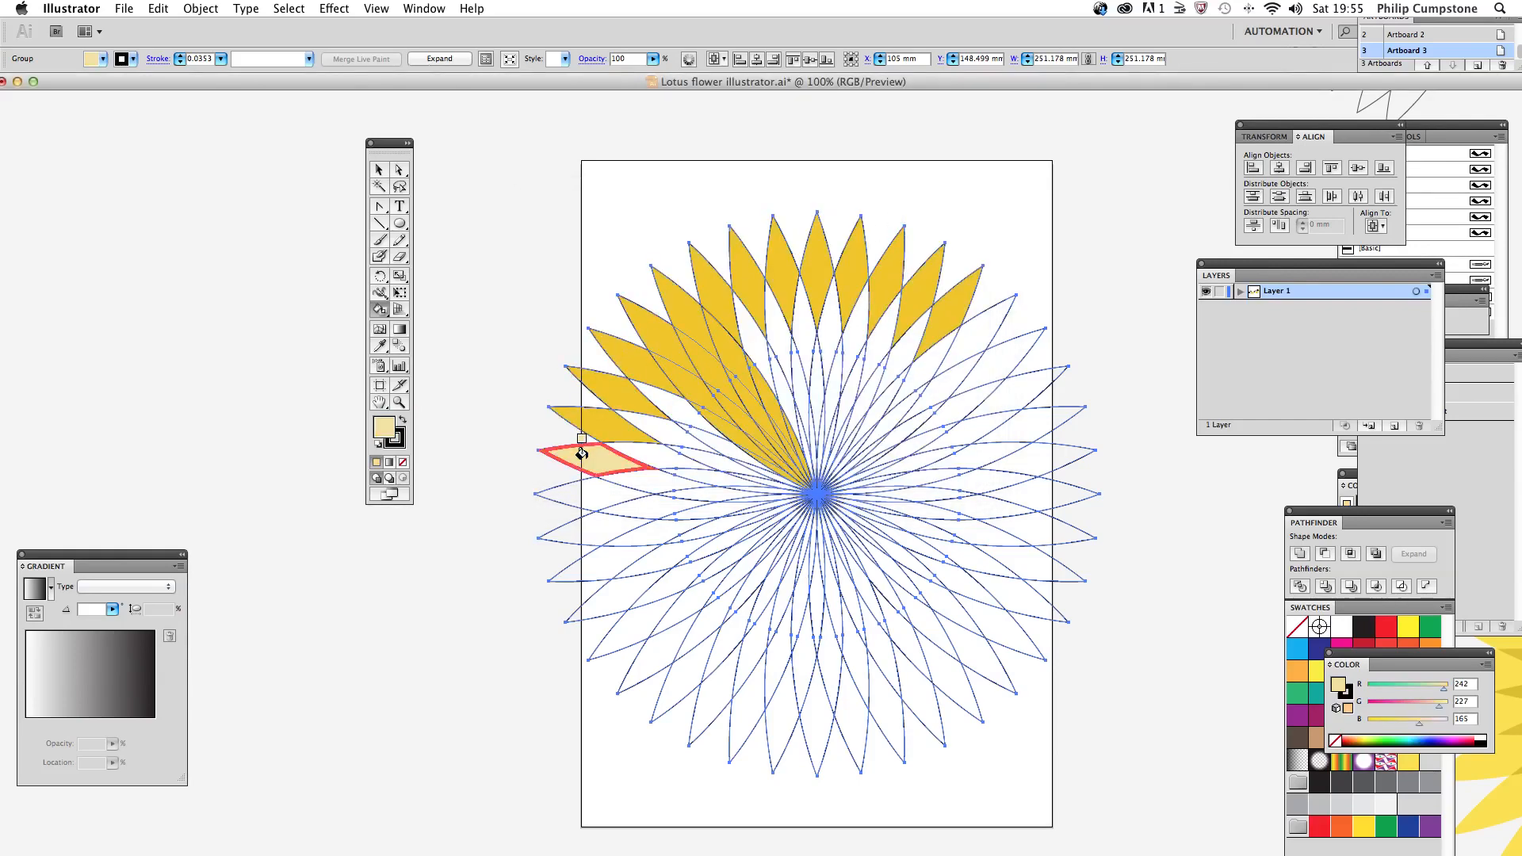
click(596, 416)
click(606, 389)
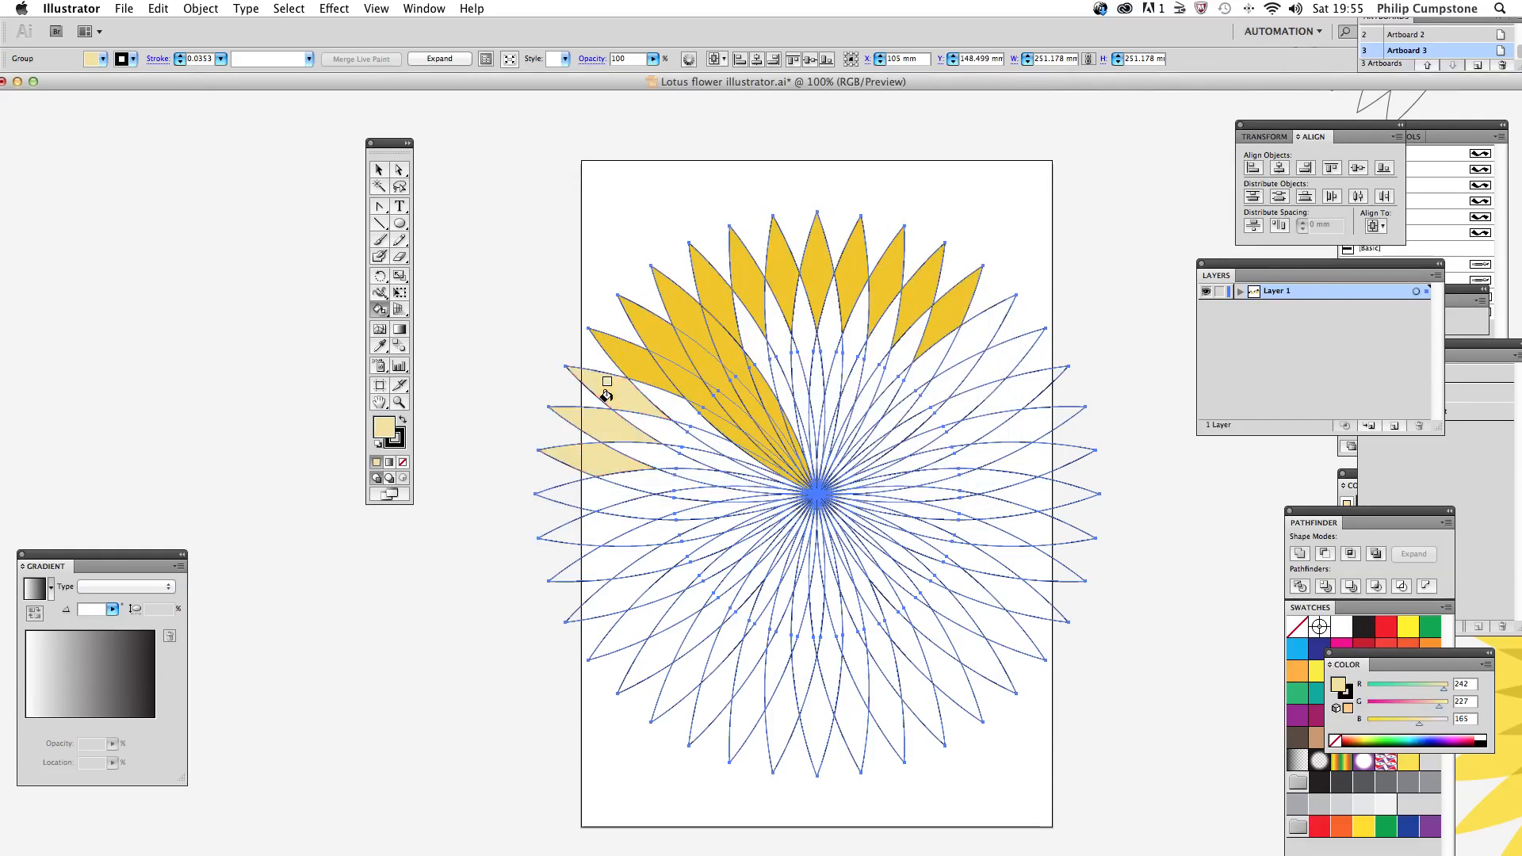
click(634, 360)
click(645, 325)
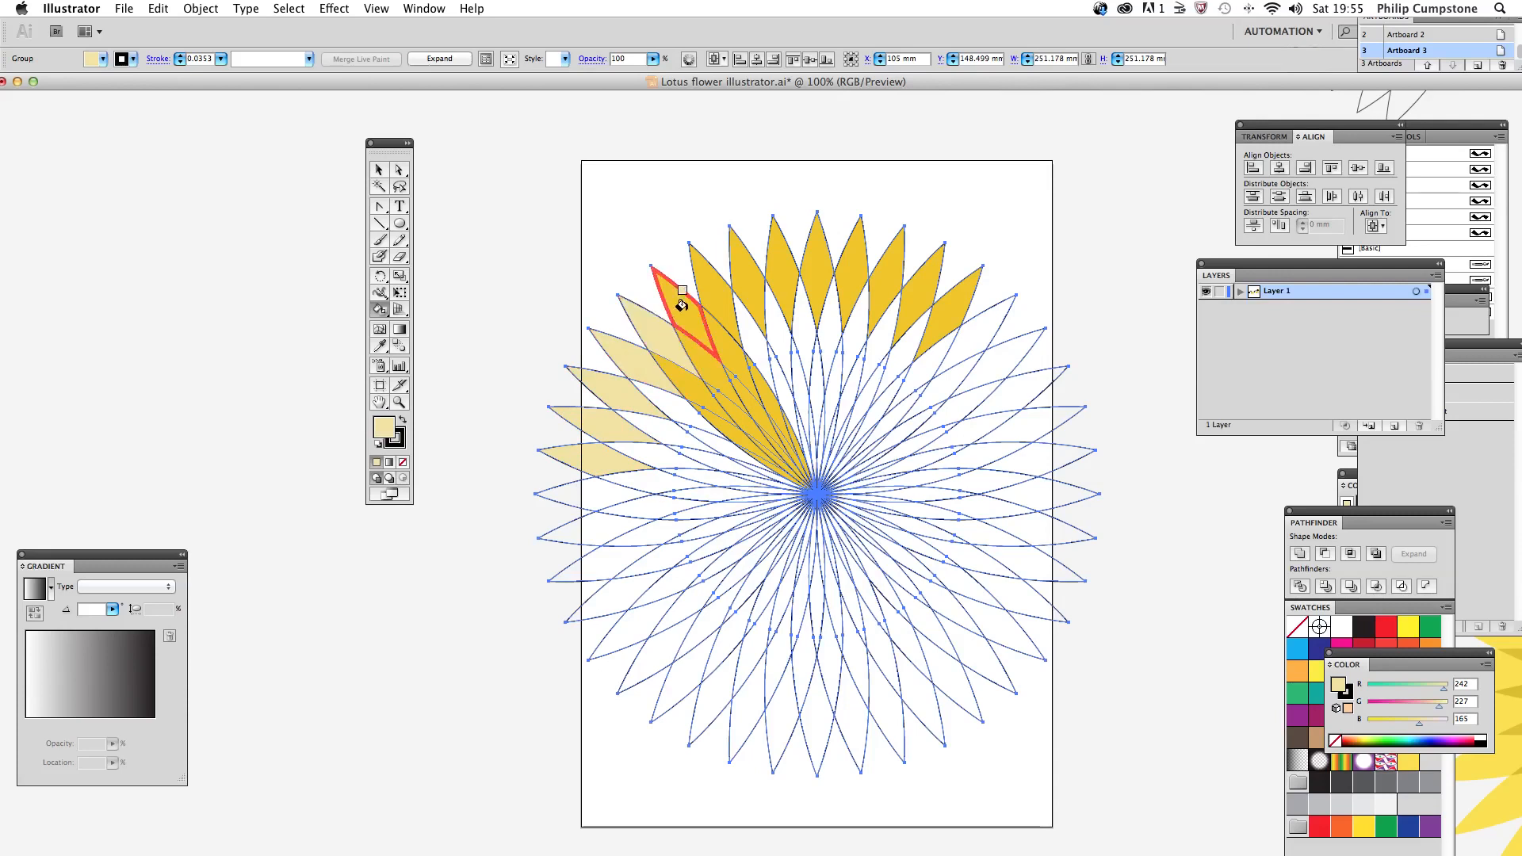
click(691, 303)
click(707, 293)
click(750, 285)
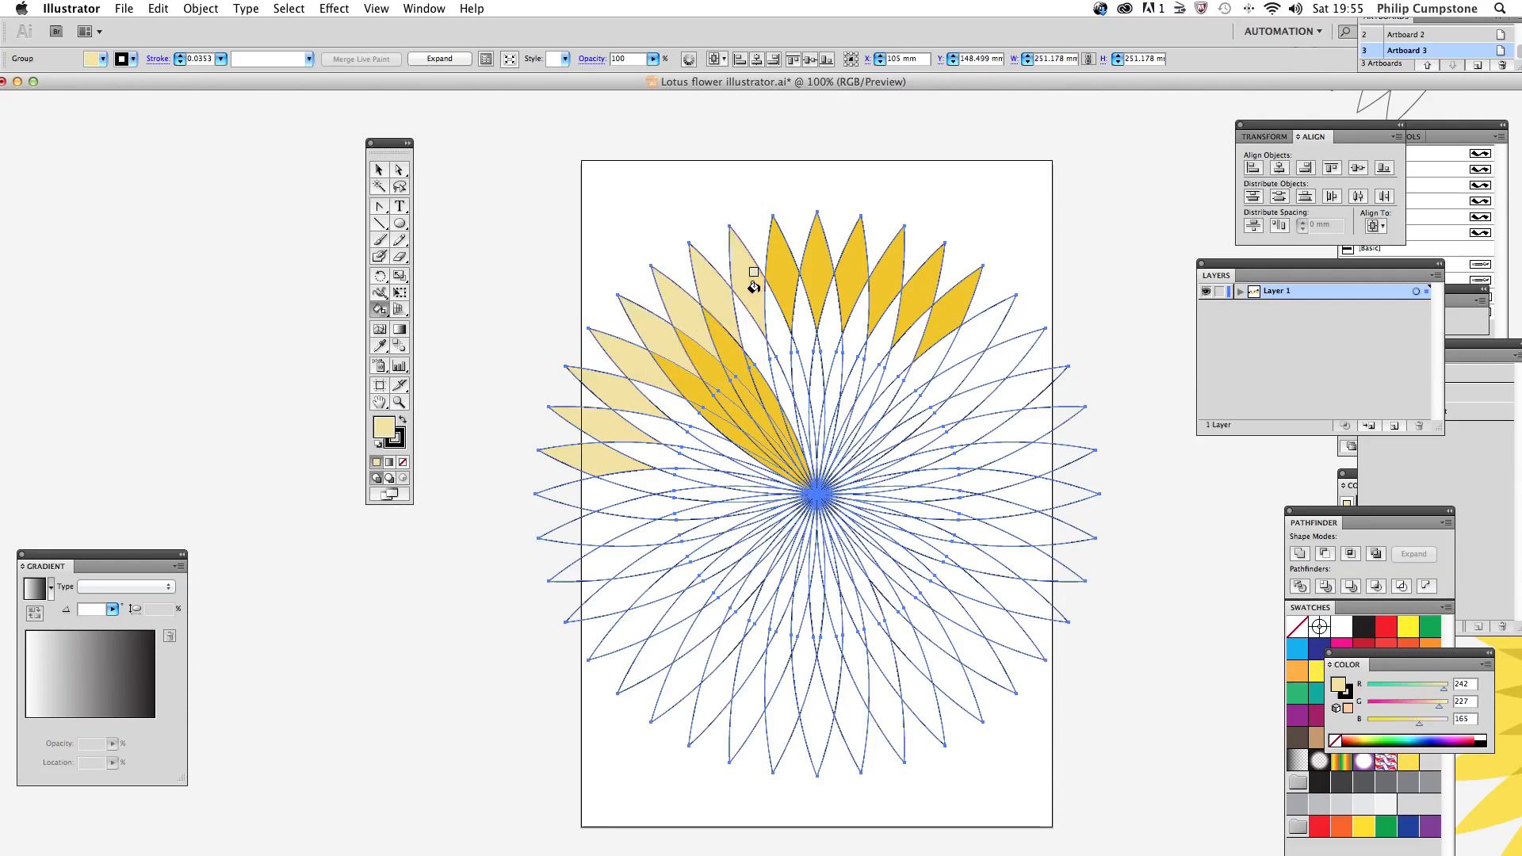
click(789, 282)
click(818, 273)
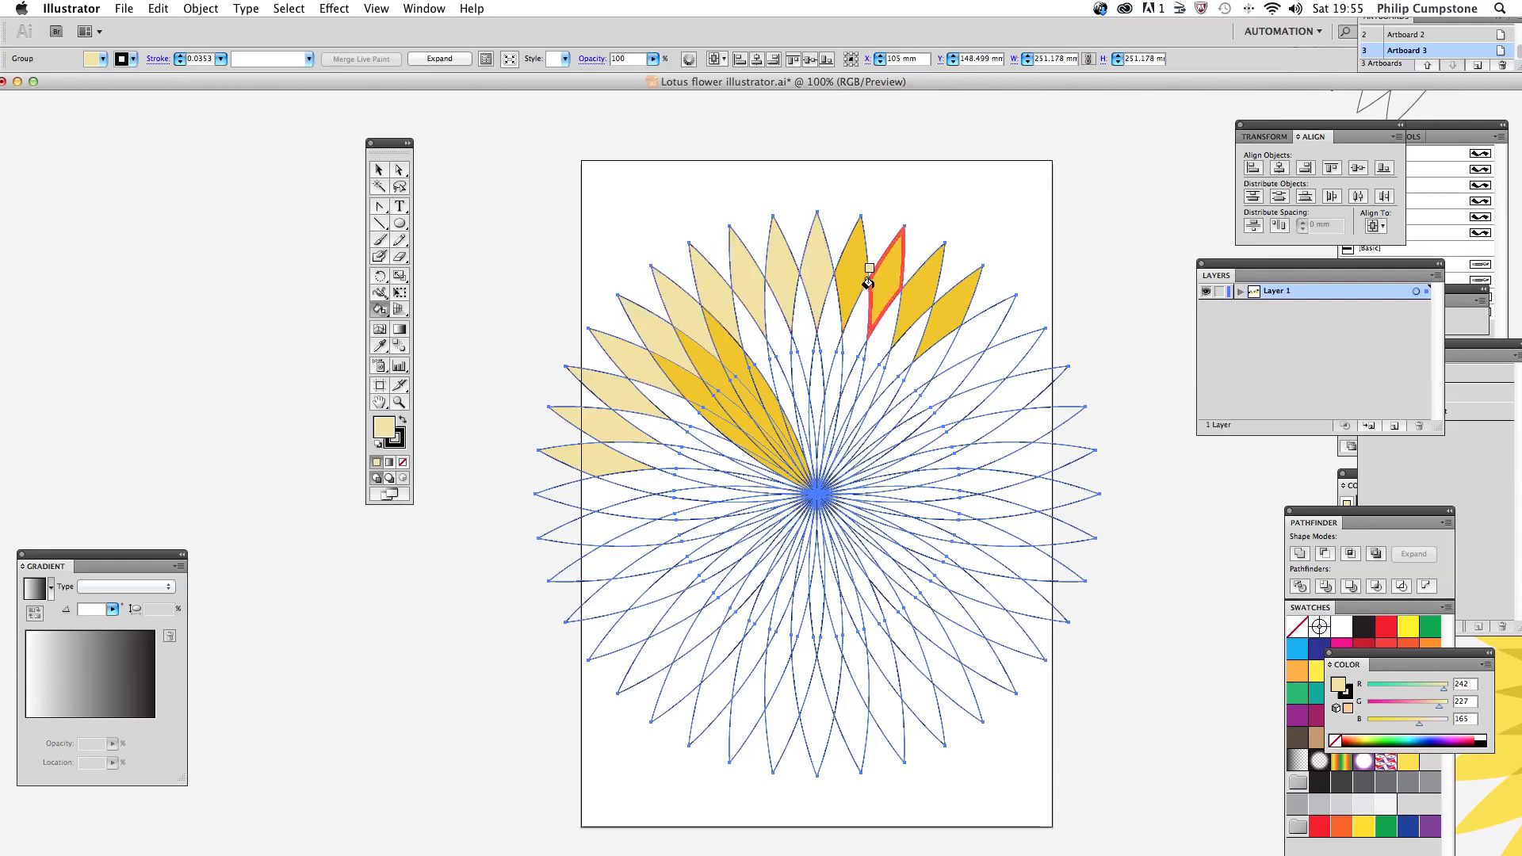
click(848, 270)
click(870, 282)
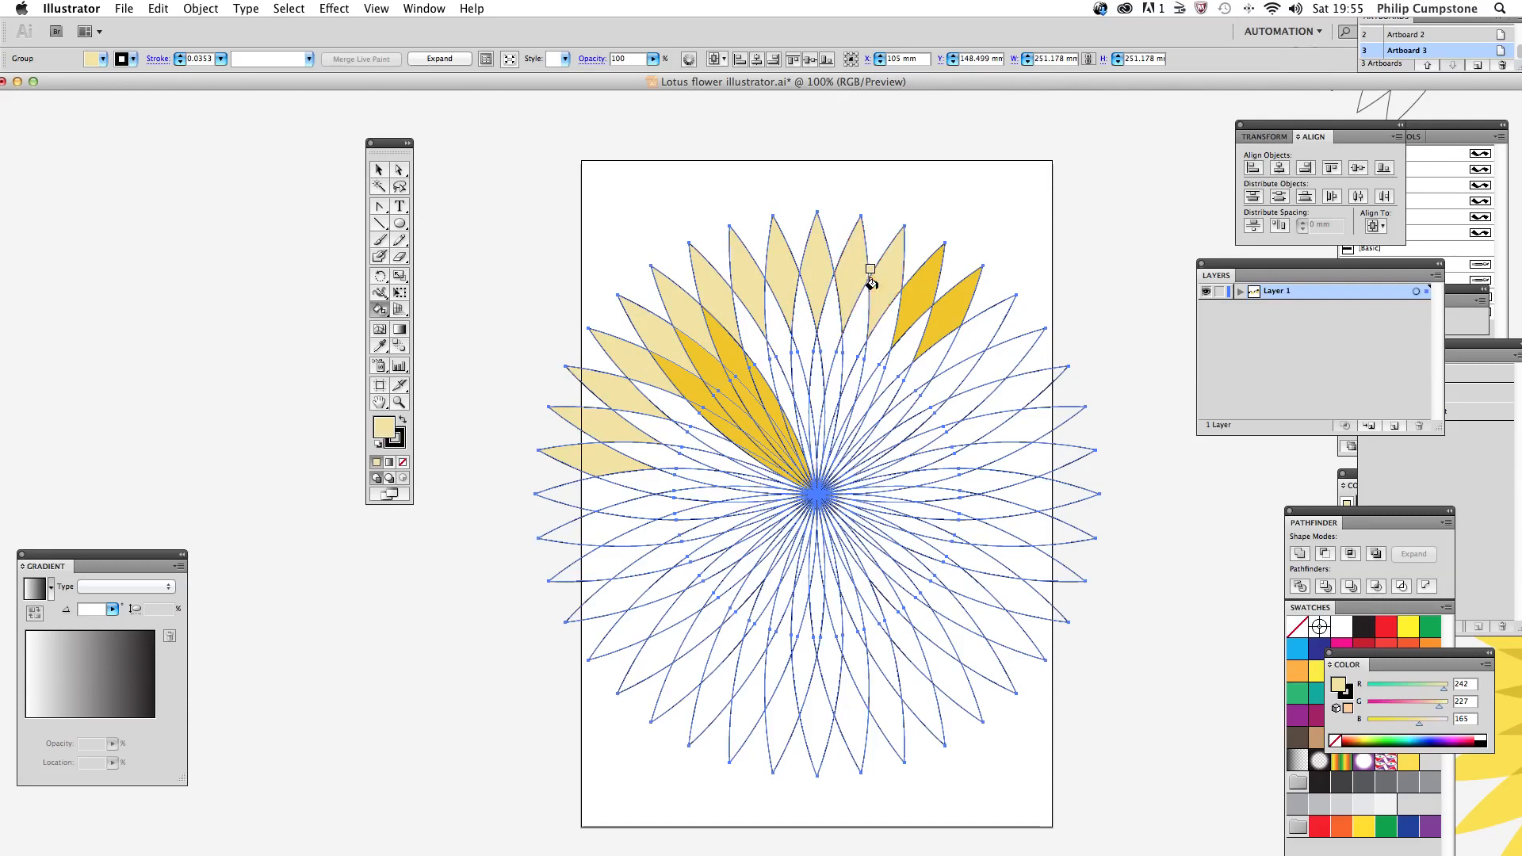
click(912, 296)
click(938, 314)
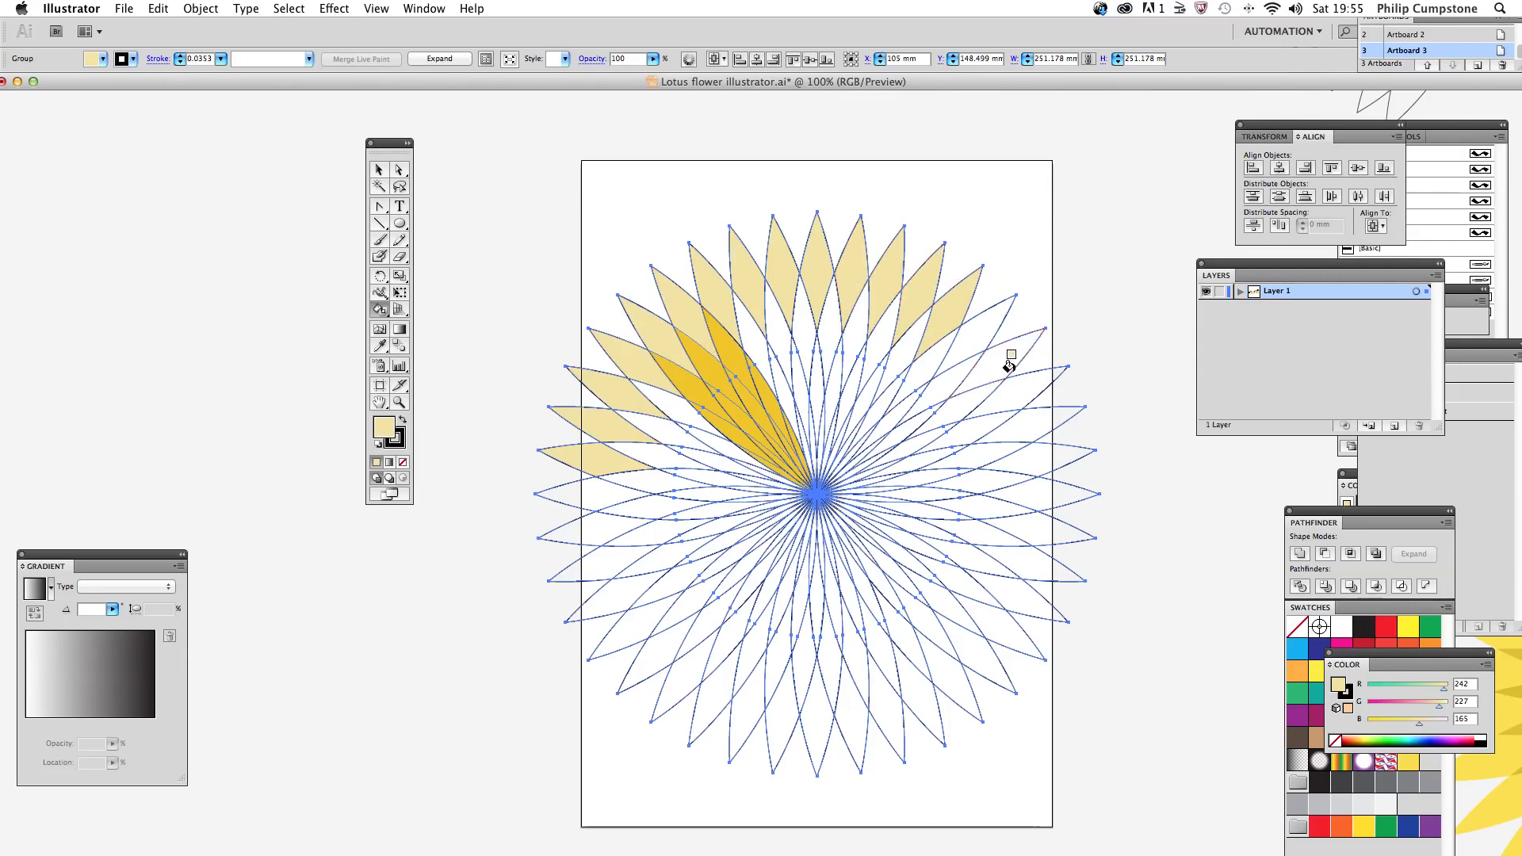
click(984, 325)
click(992, 347)
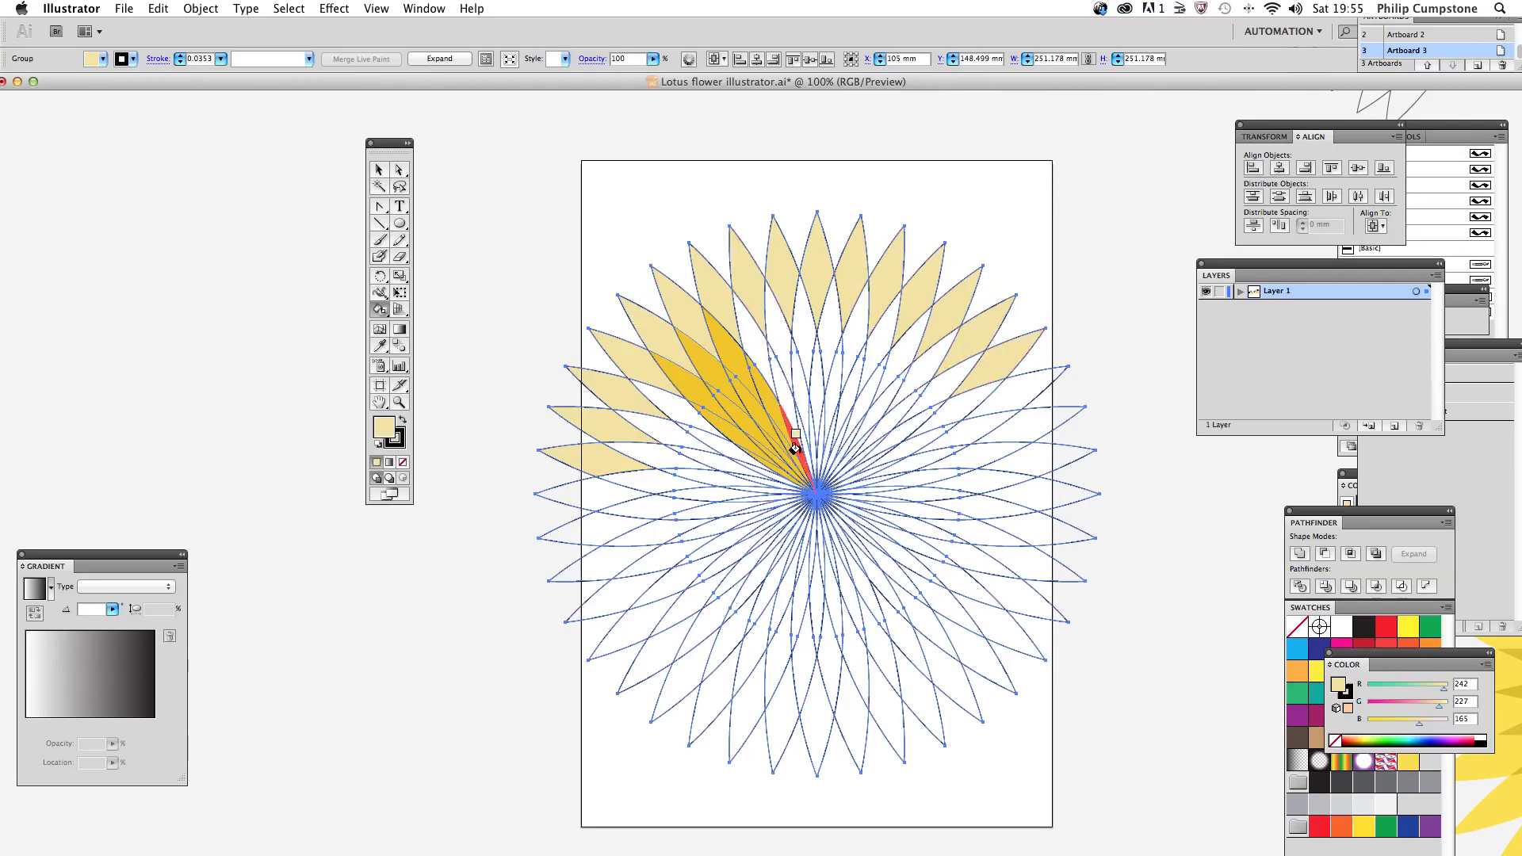
Step: Set the fill to golden yellow (RGB 234, 203, 73) and Live Paint the second ring of petal segments from the upper left round to the upper right
double_click(381, 432)
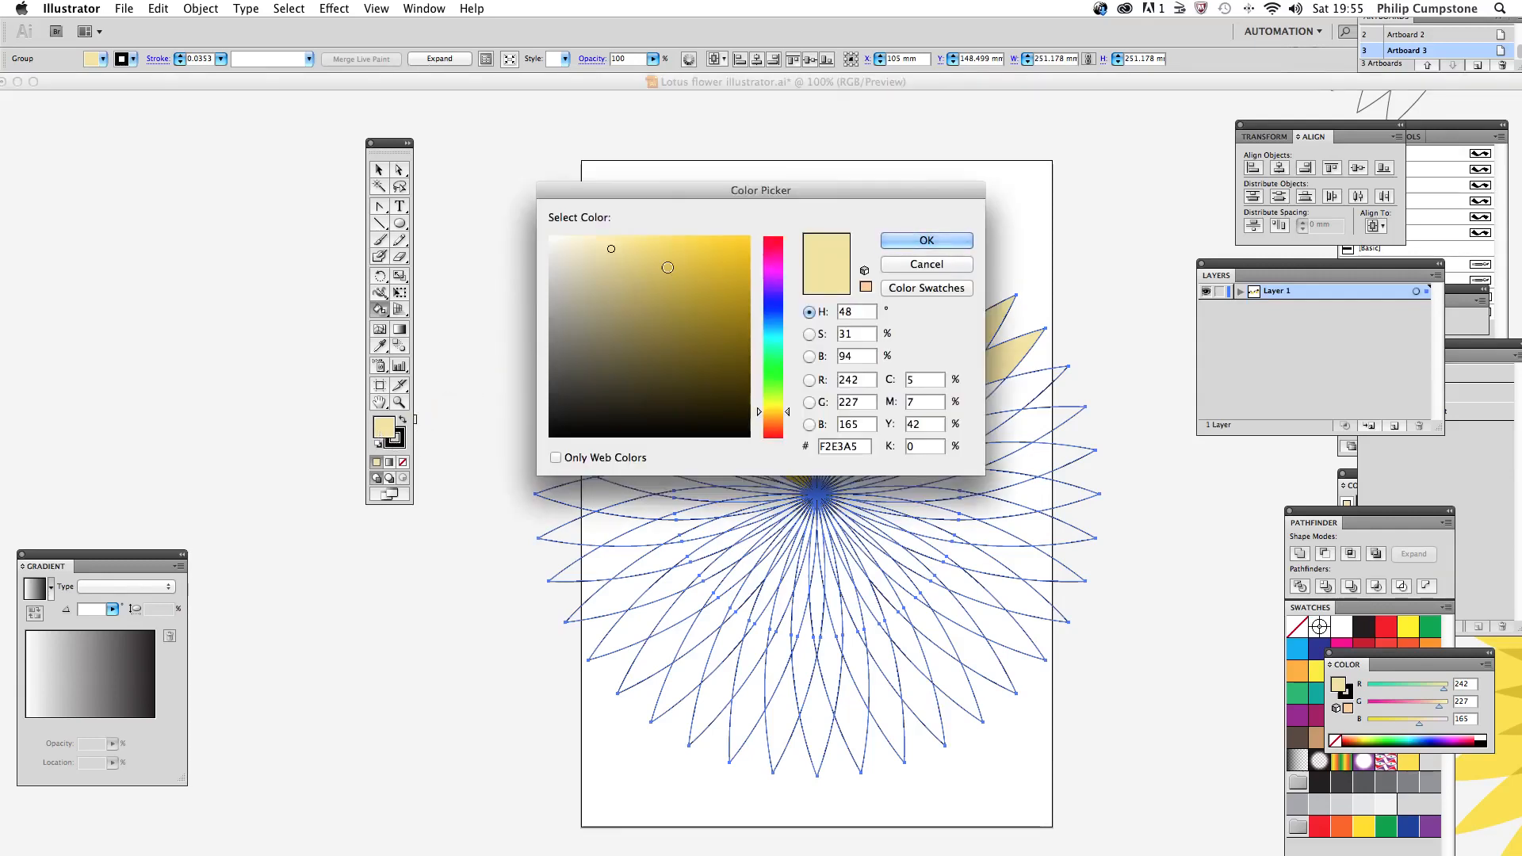
click(689, 251)
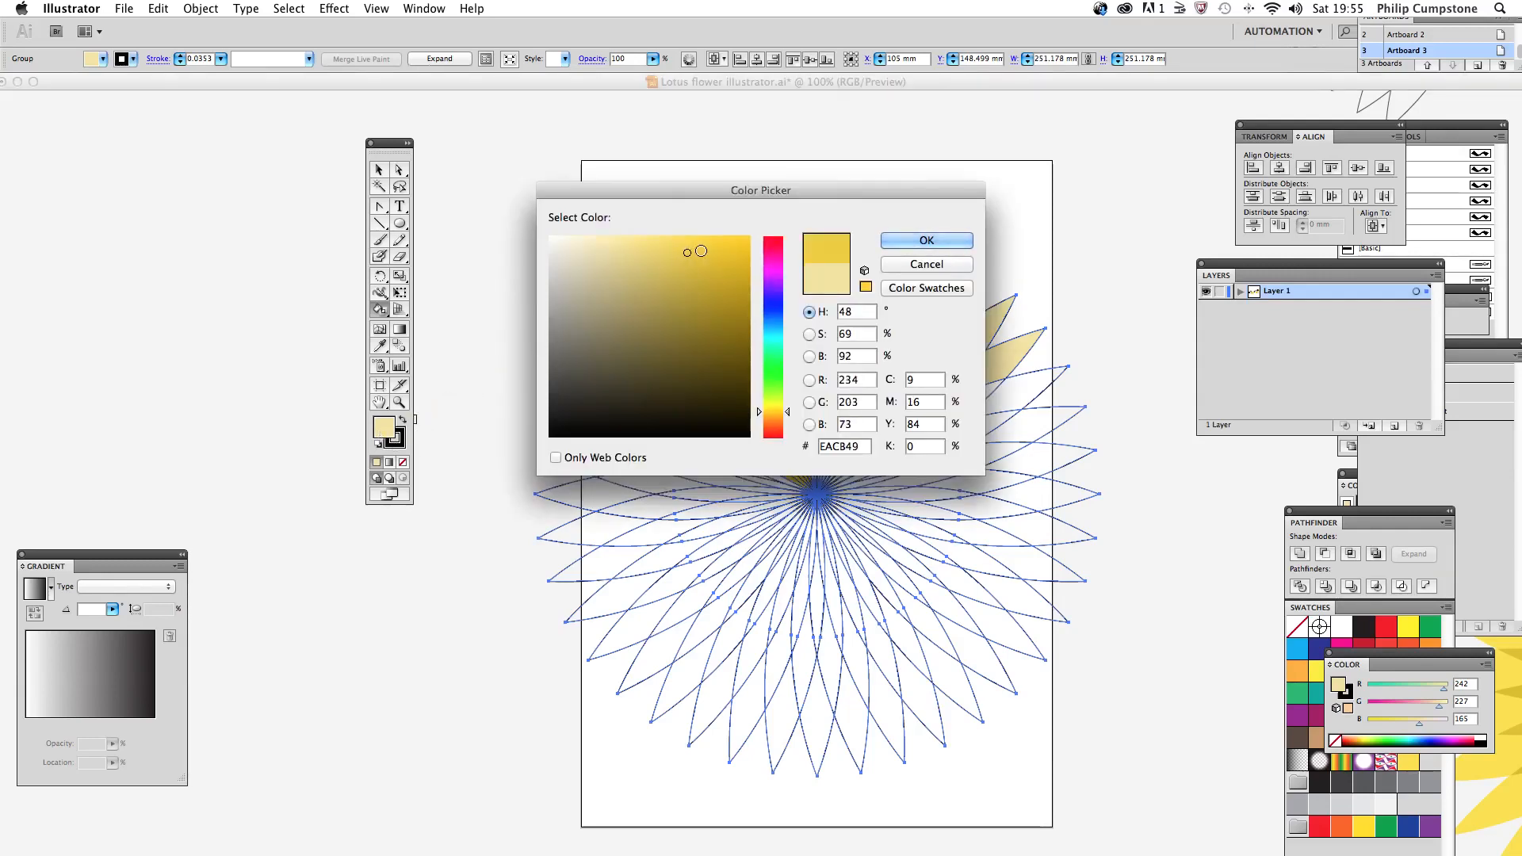
click(919, 241)
click(689, 336)
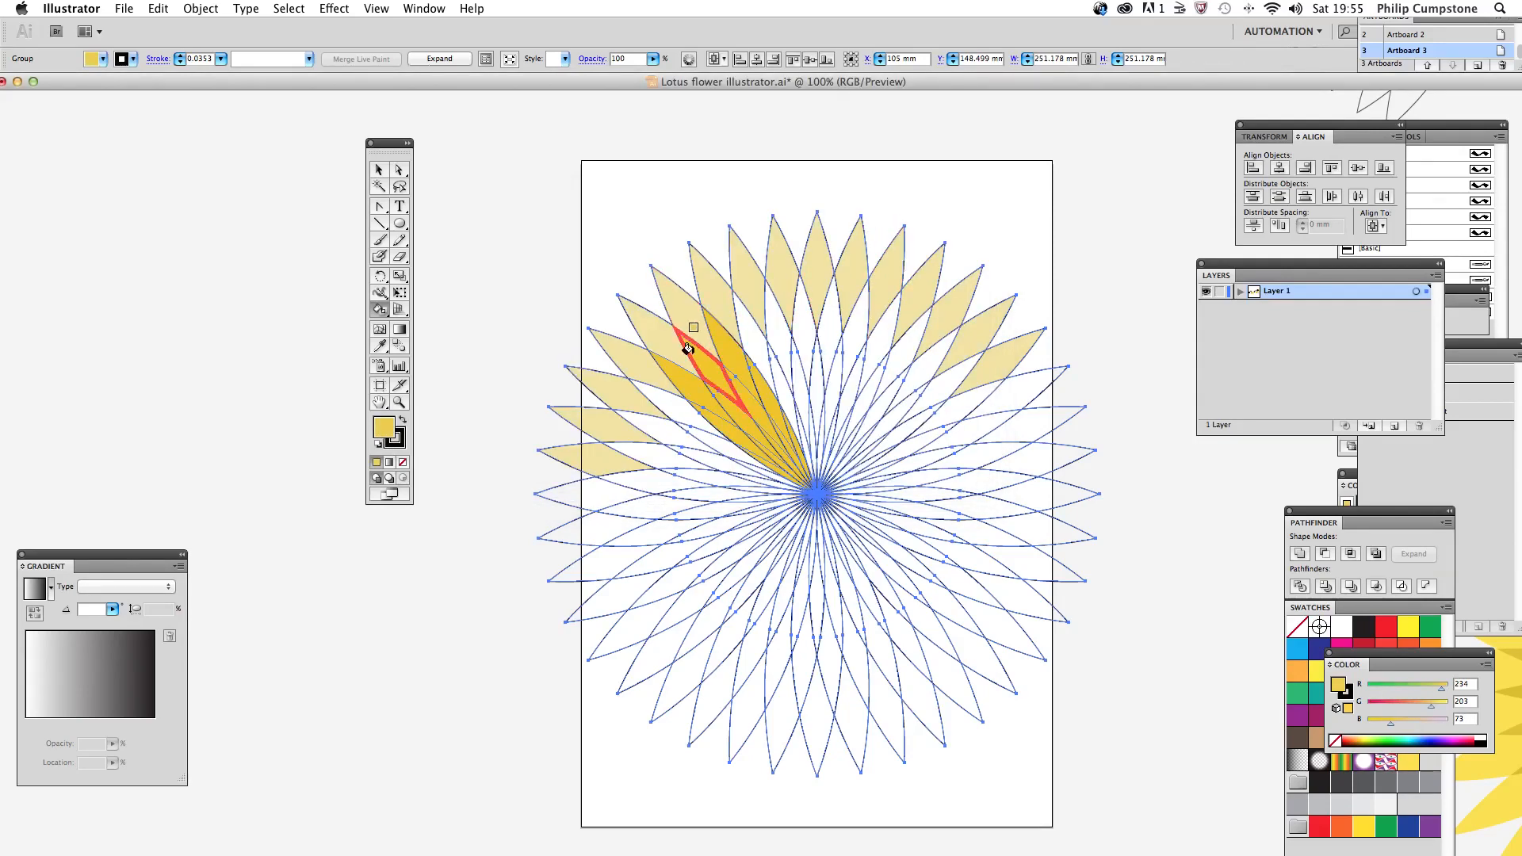
click(678, 371)
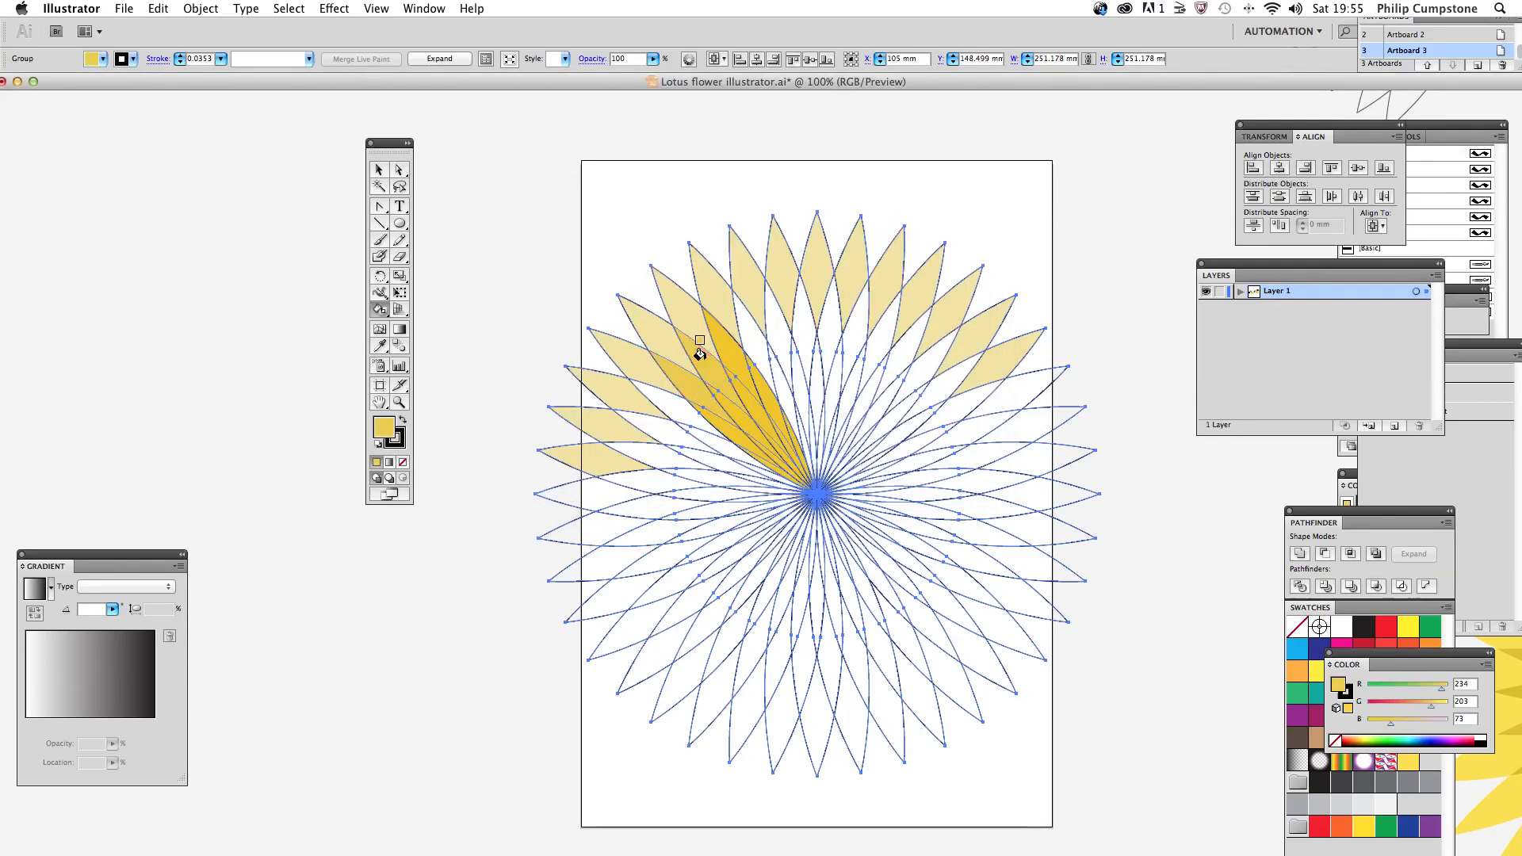
click(753, 340)
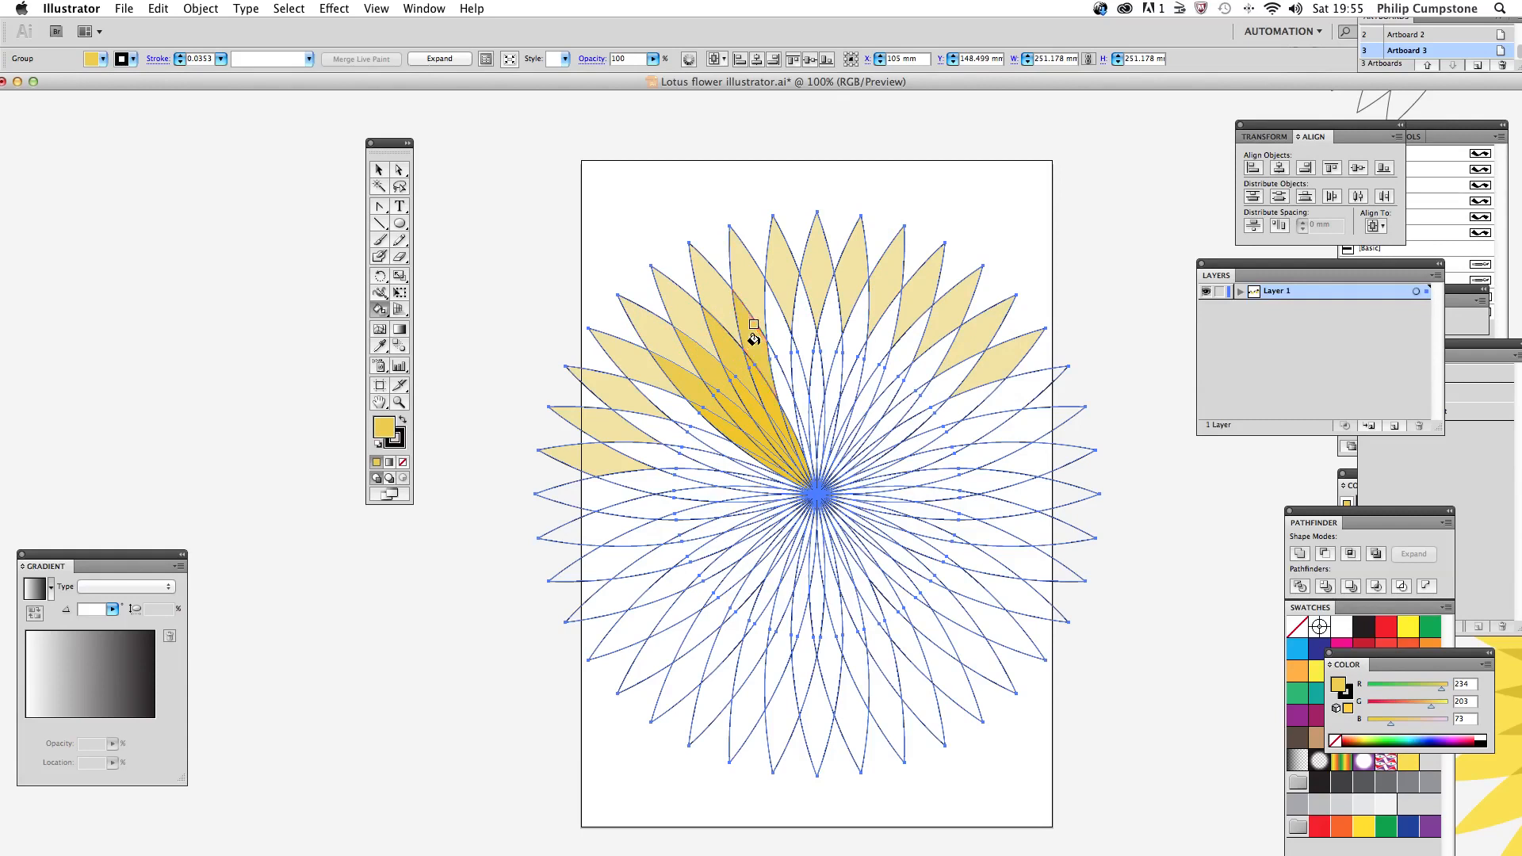
click(773, 335)
click(801, 331)
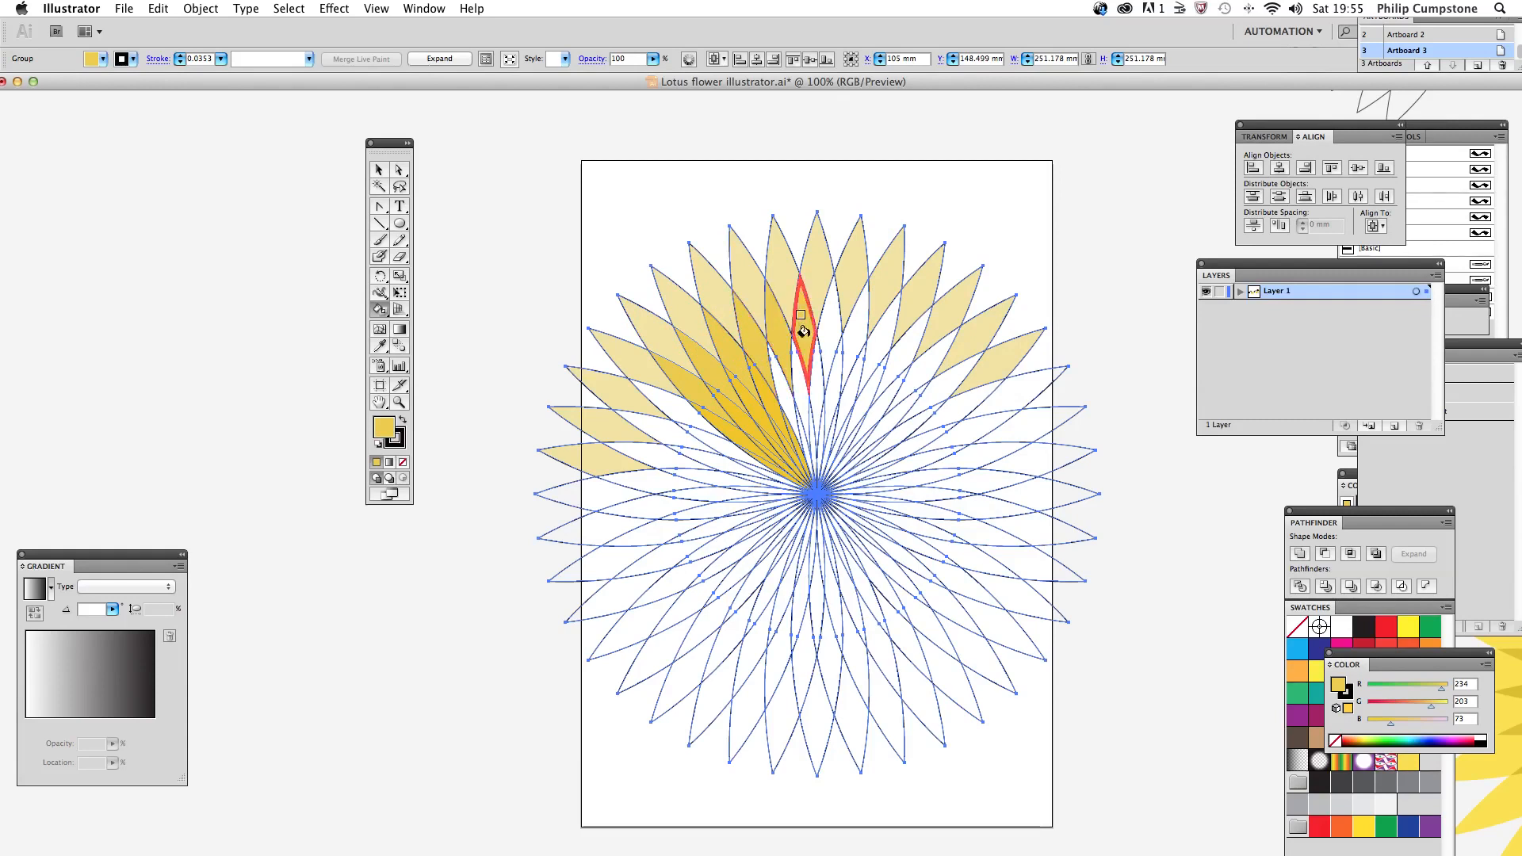
click(824, 333)
click(841, 337)
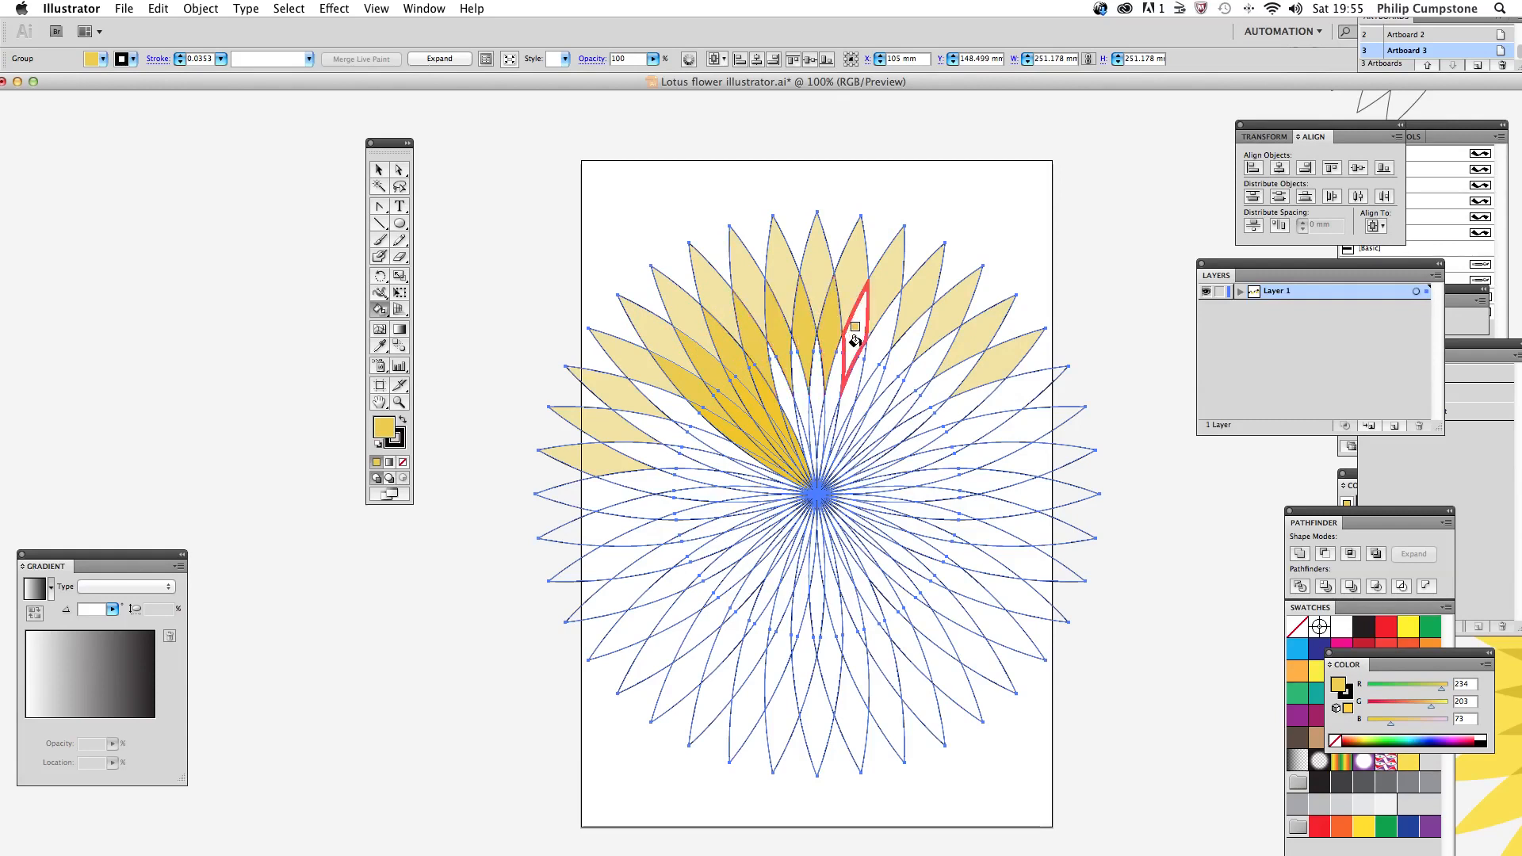
click(870, 347)
click(874, 352)
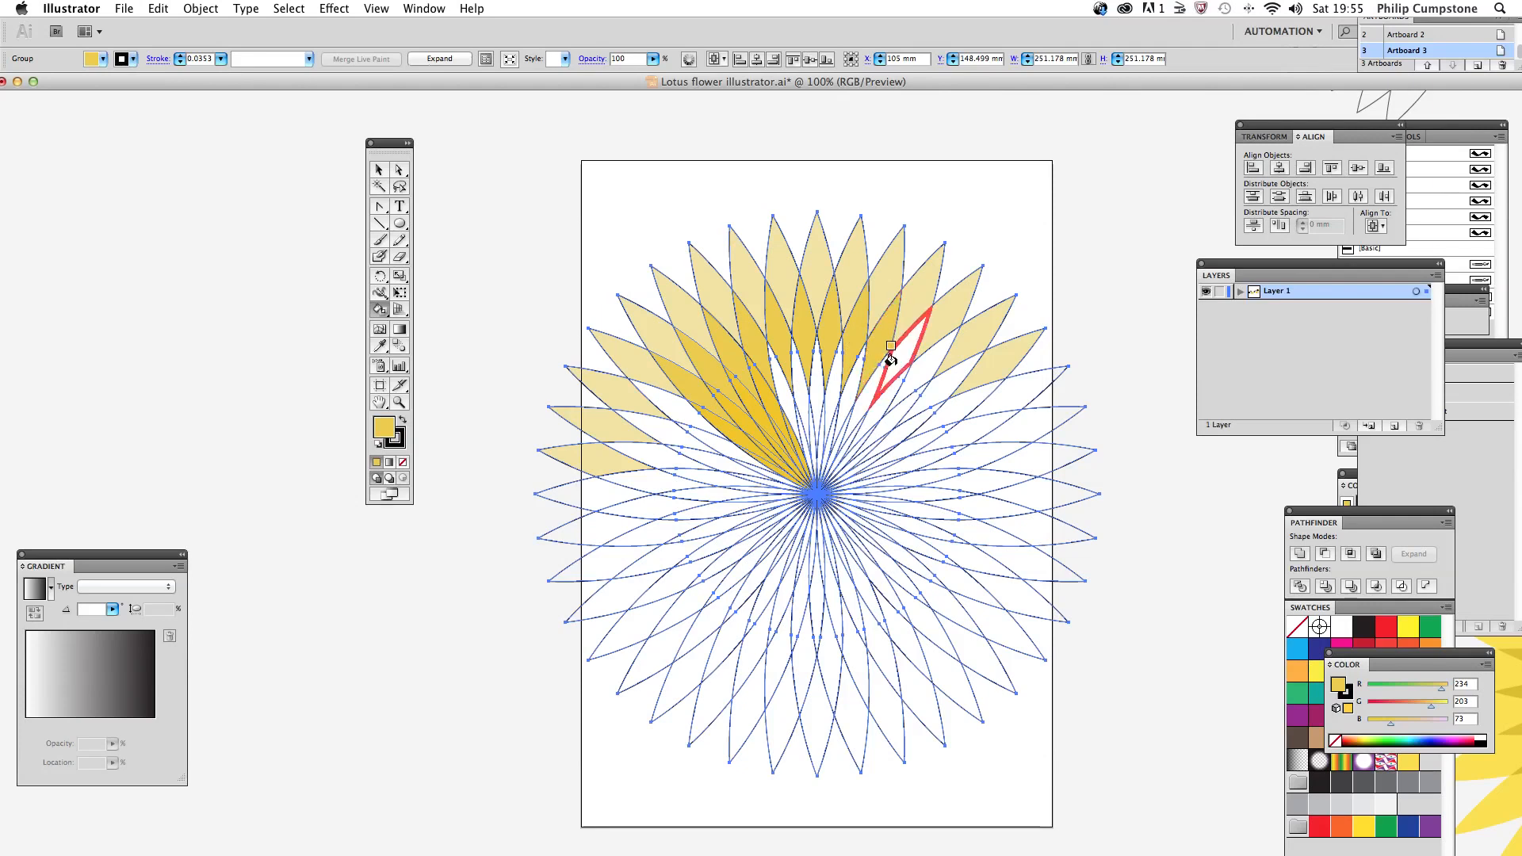
click(891, 358)
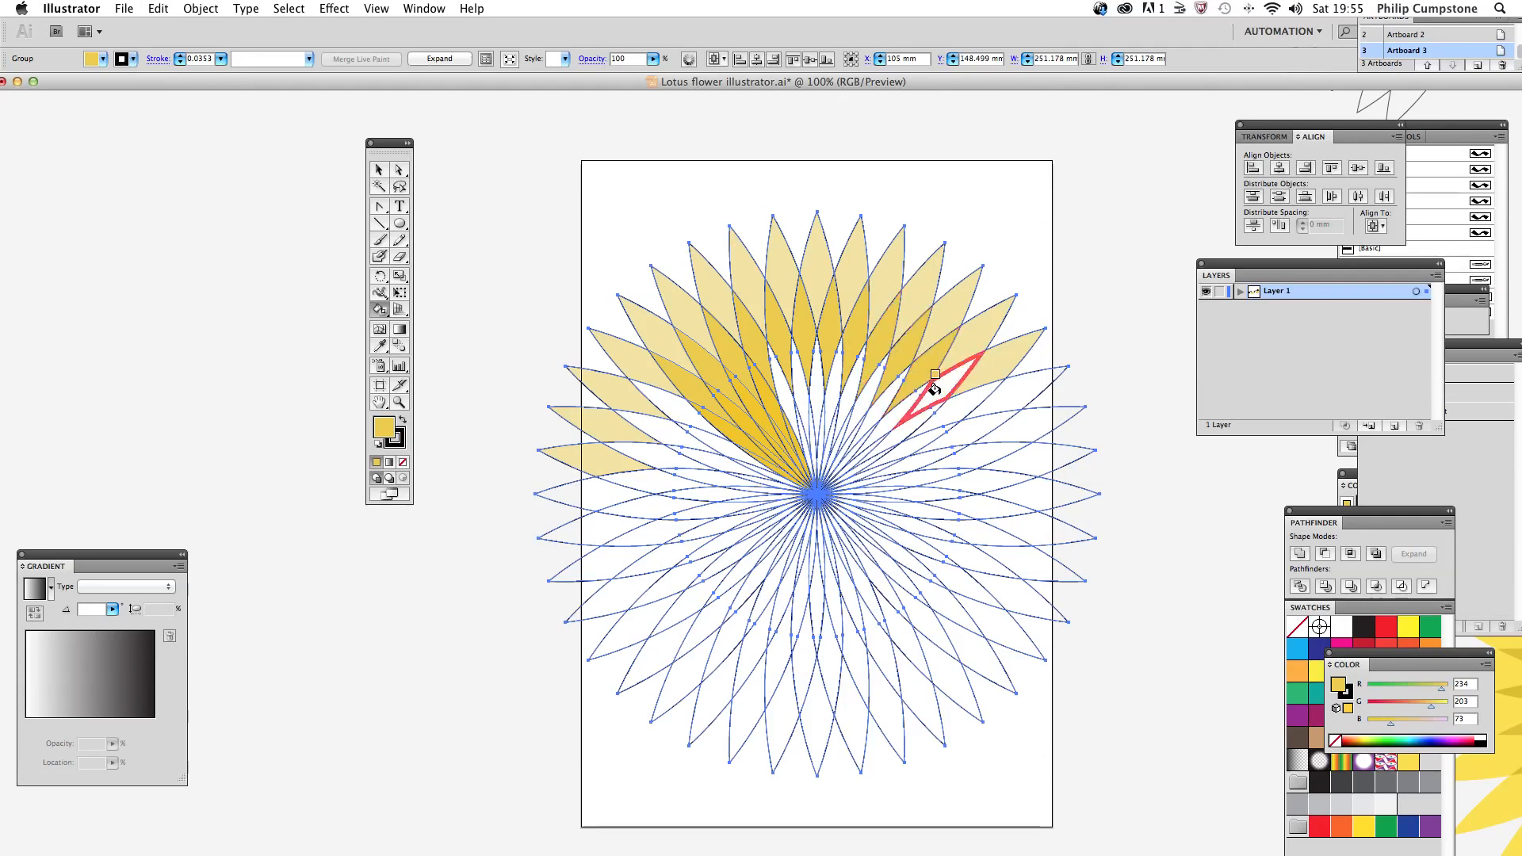
click(934, 389)
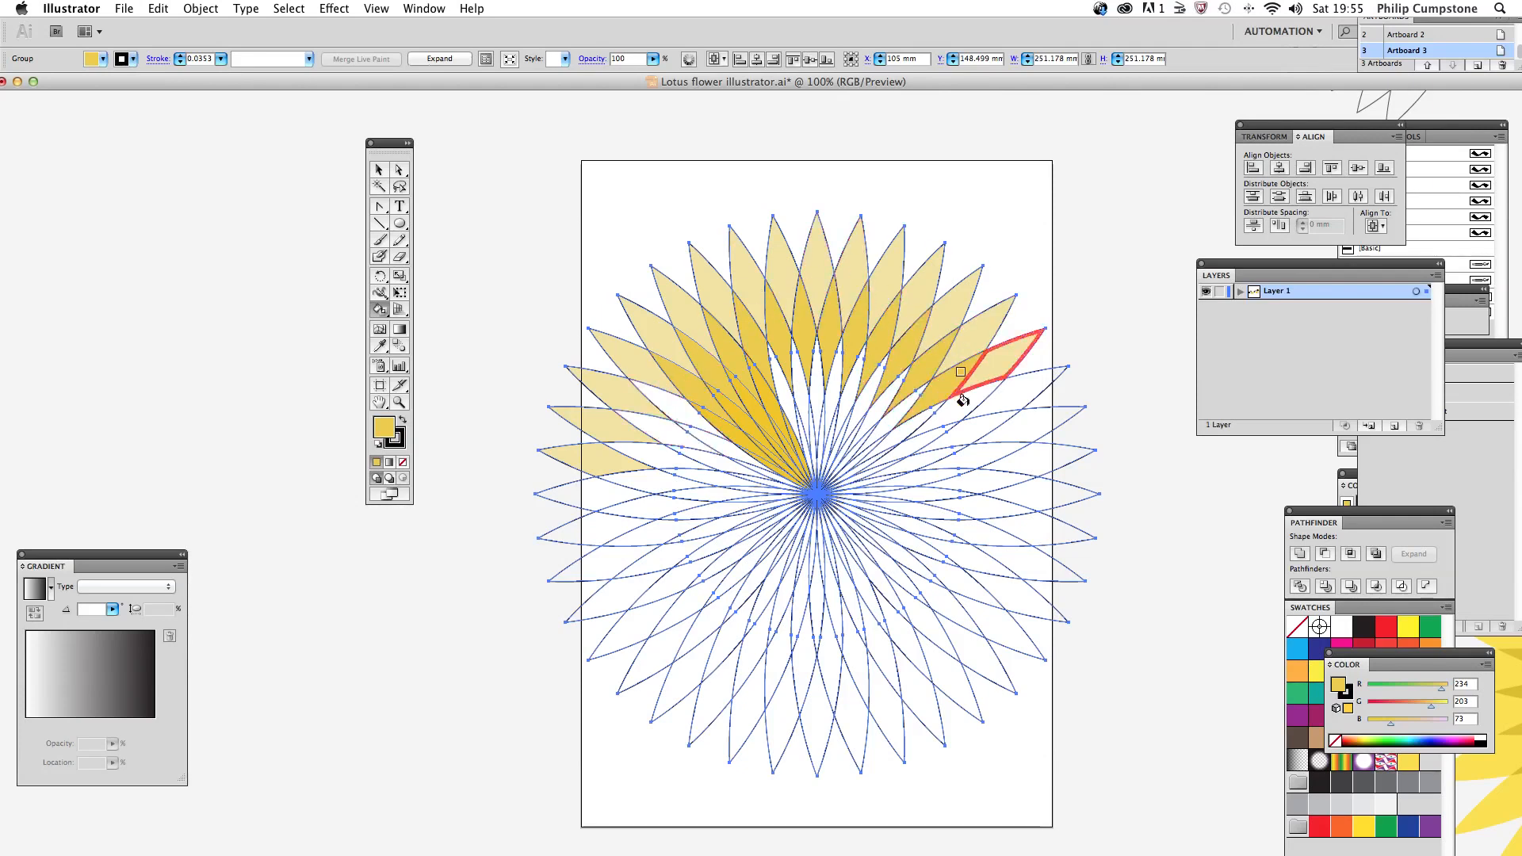
click(963, 400)
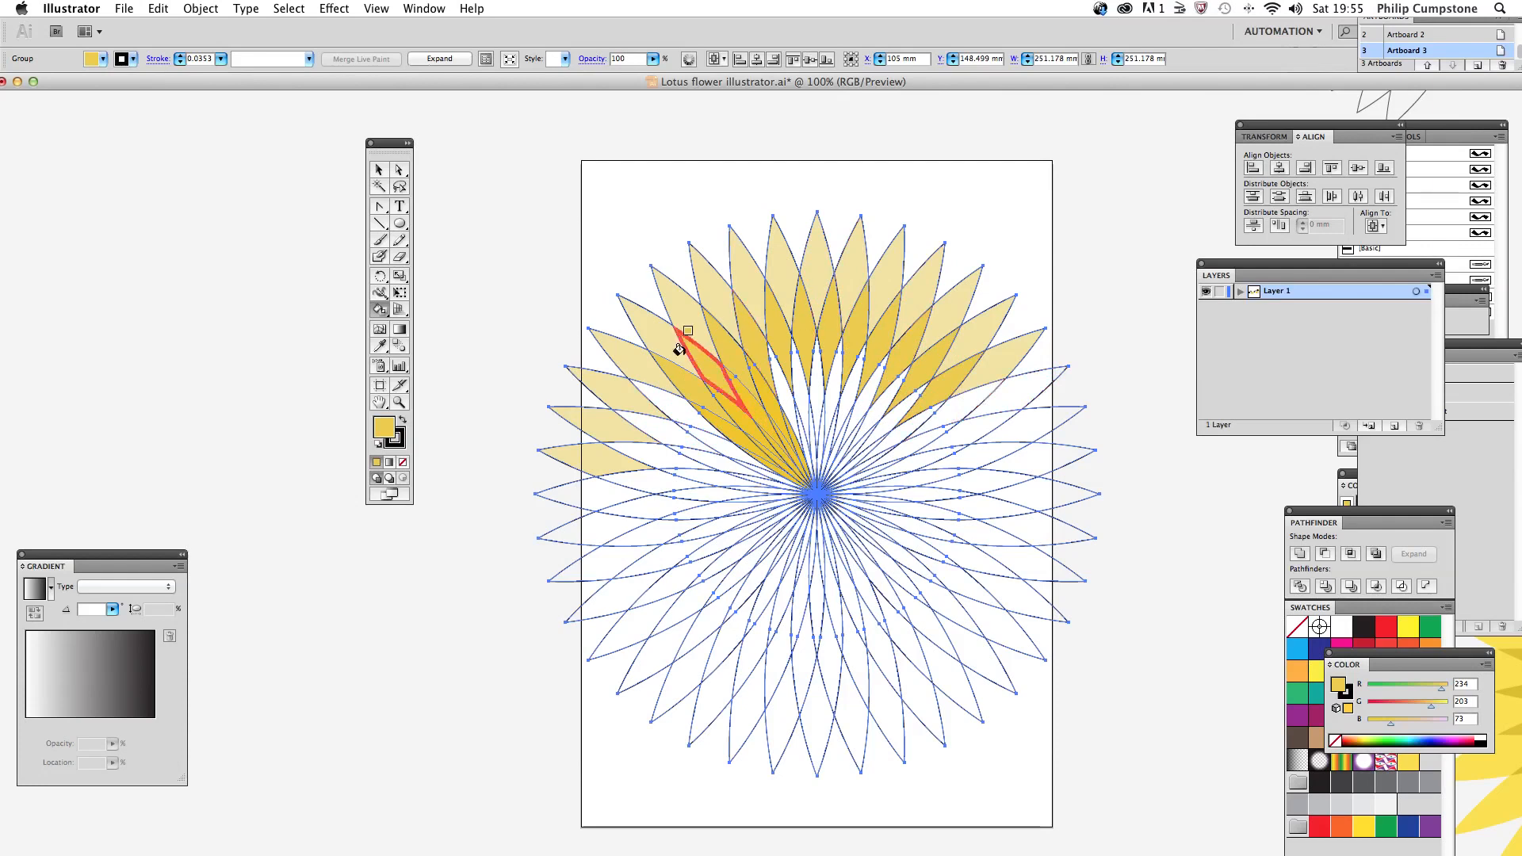
Step: Extend the golden-yellow second ring to the segments at the flower's left edge and one more on the upper right
click(648, 418)
click(638, 447)
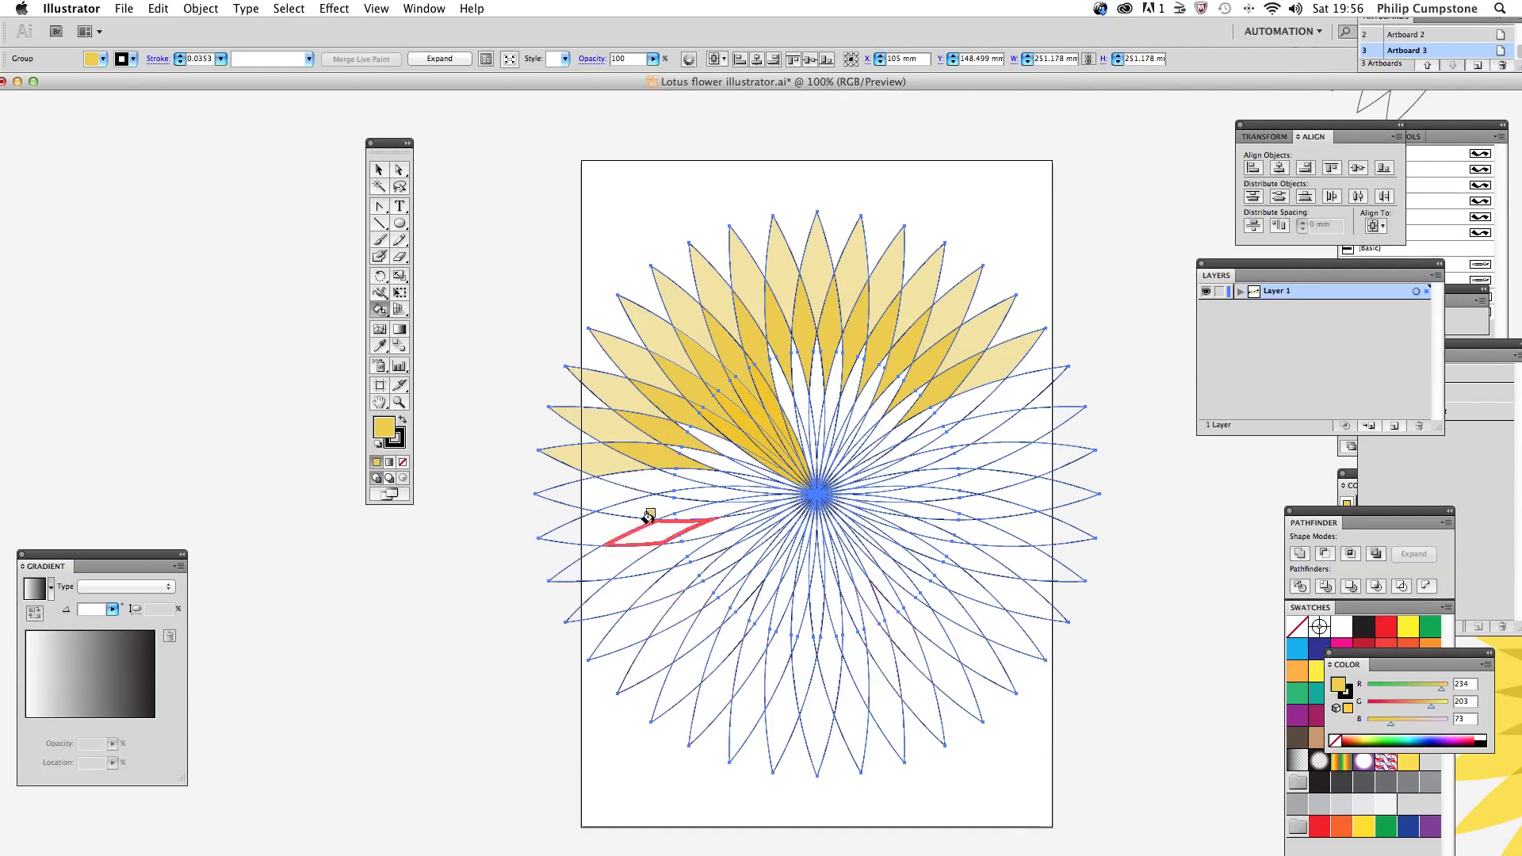
click(645, 474)
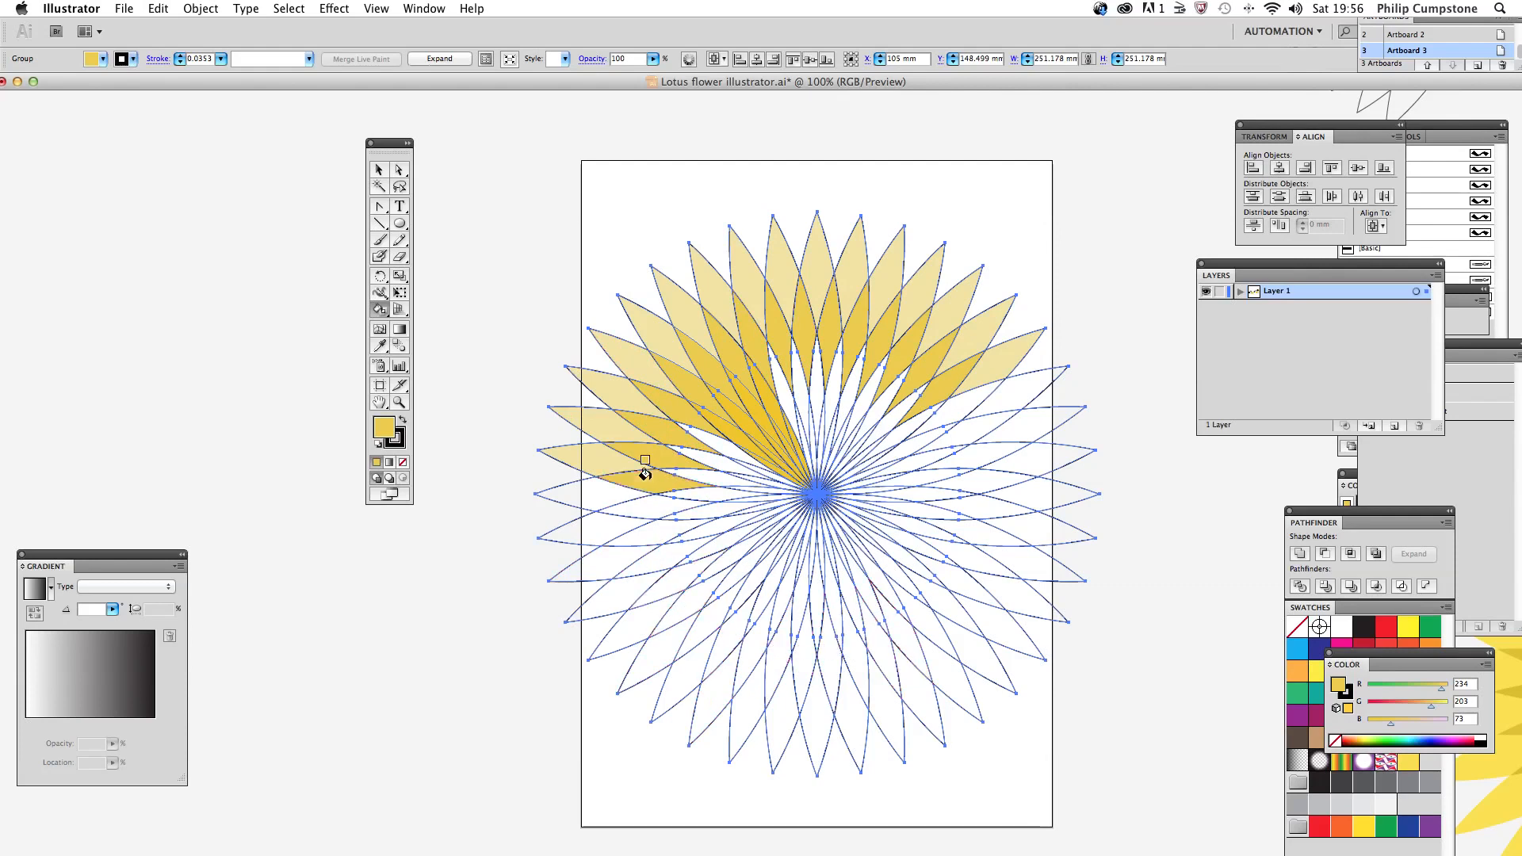
click(948, 408)
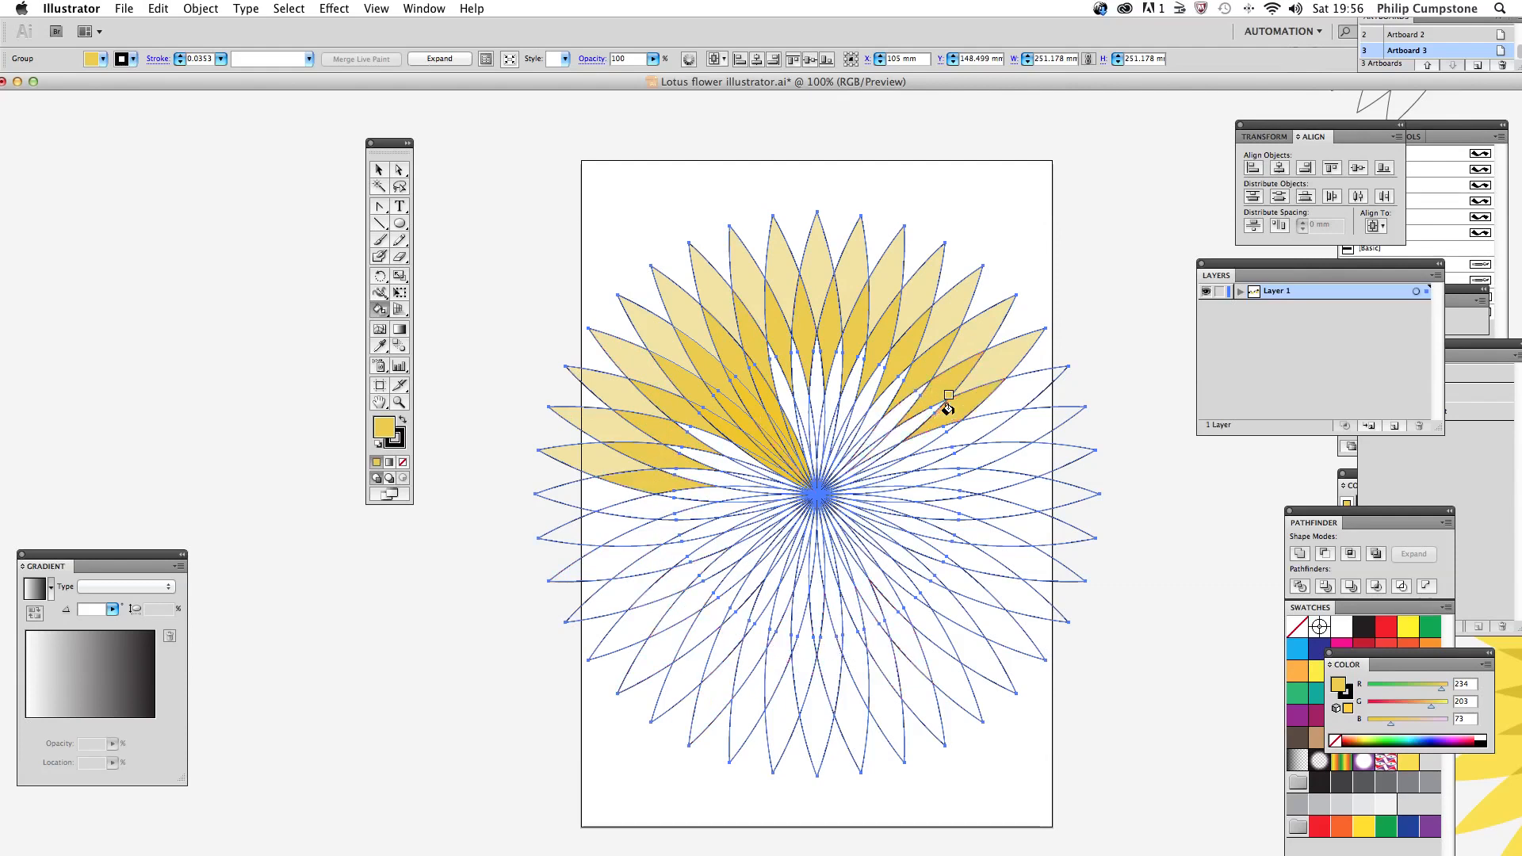
Step: Set the fill to dark gold (RGB 201, 169, 39) and Live Paint the third ring of segments across the flower's upper half
double_click(394, 434)
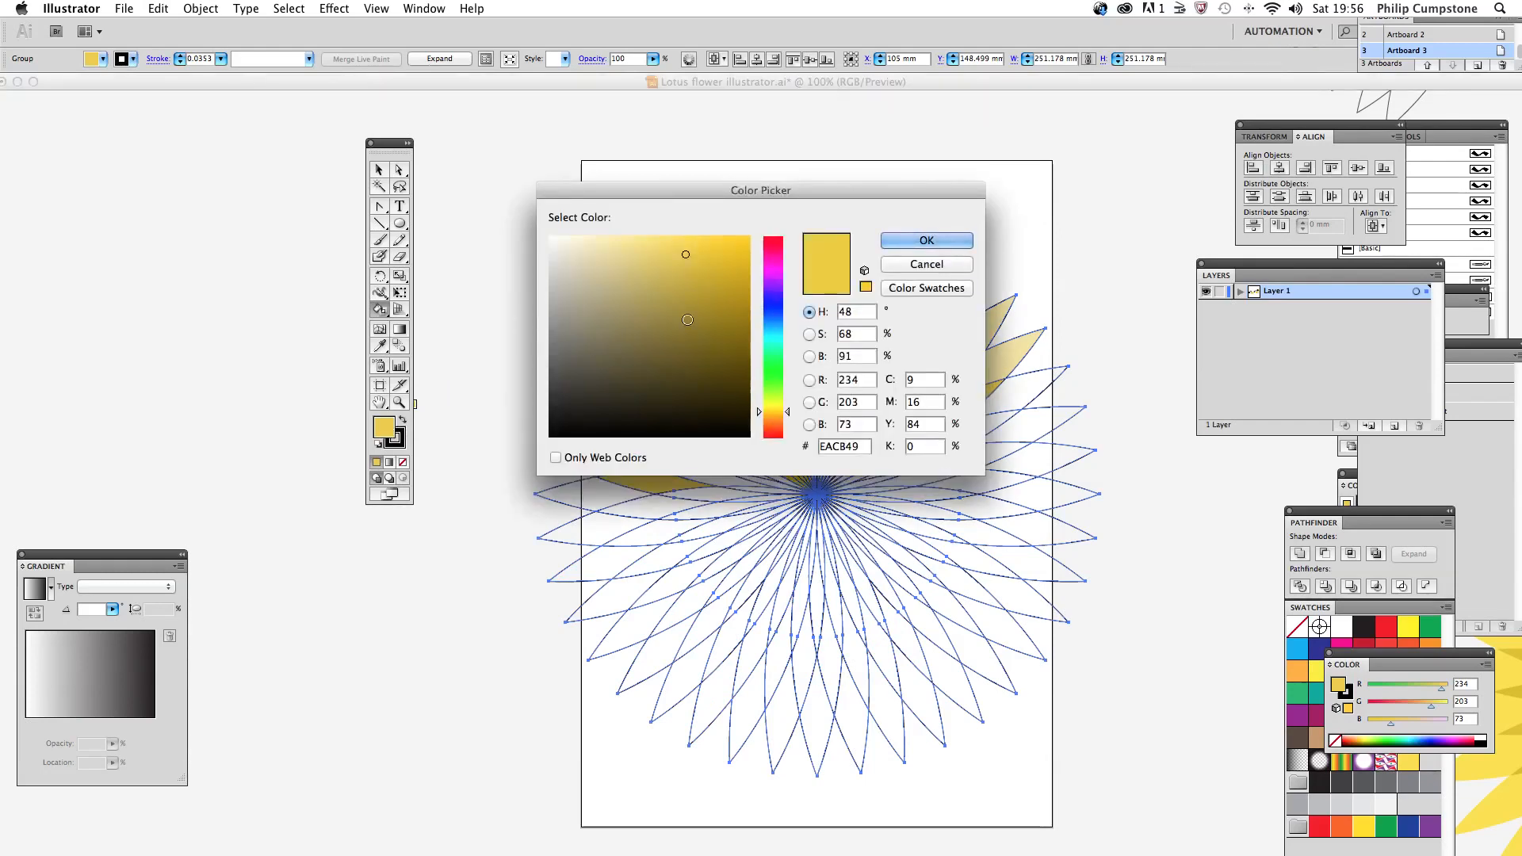
click(714, 278)
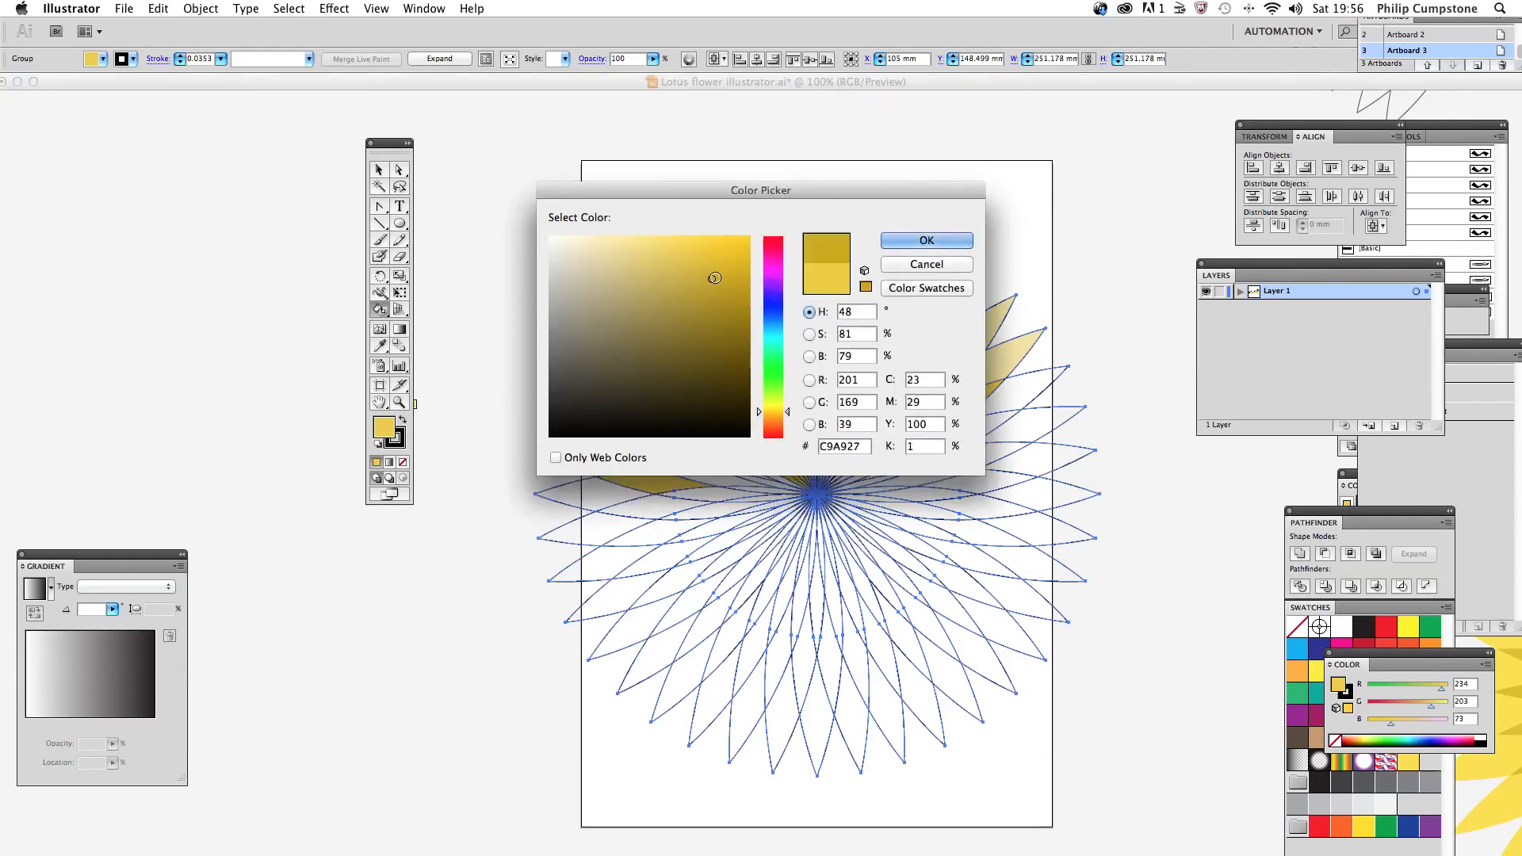
click(905, 239)
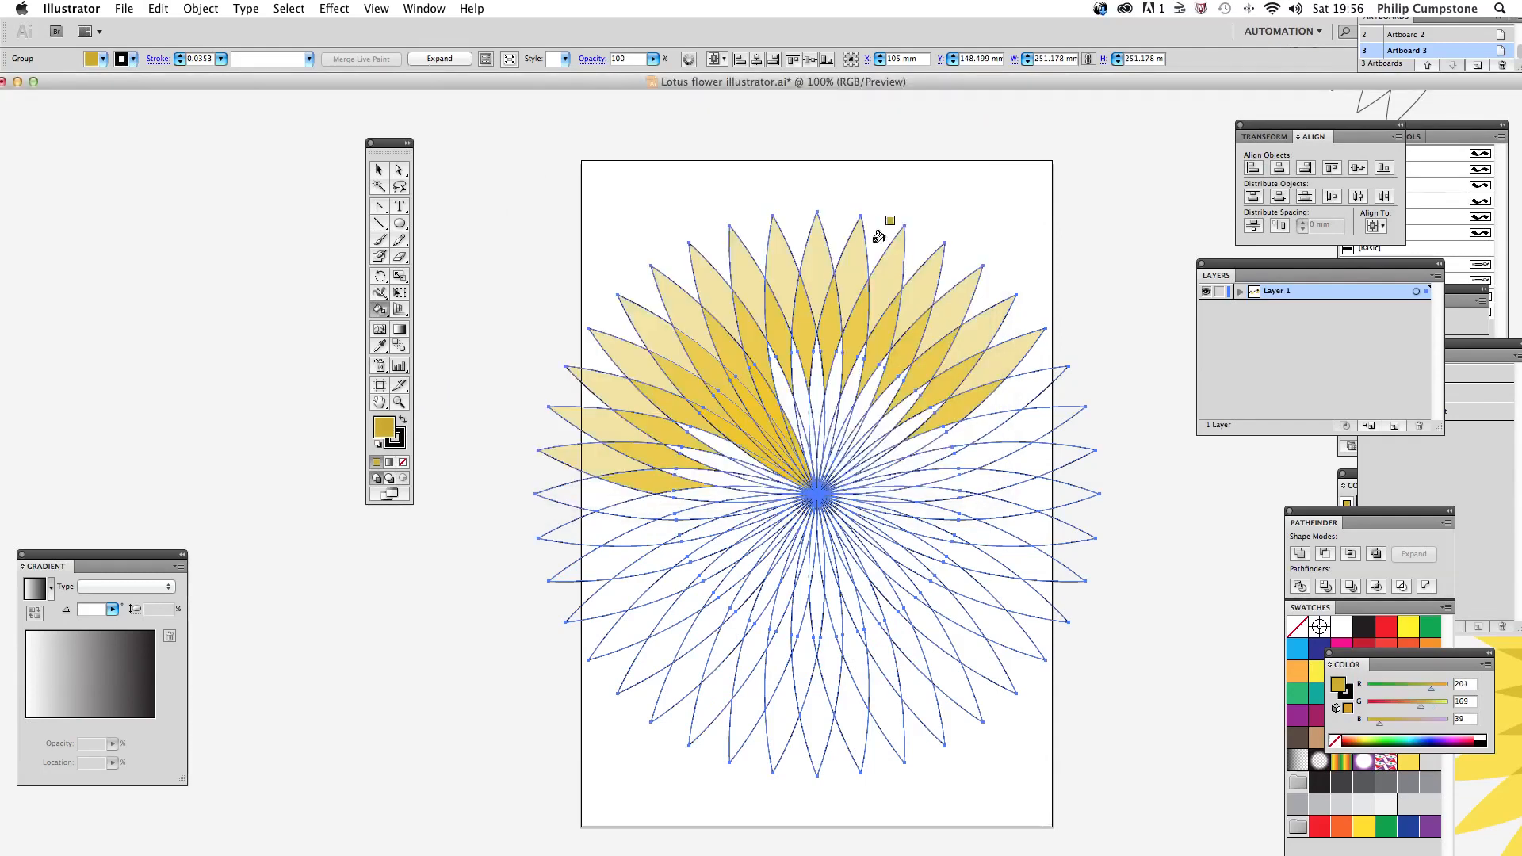
click(720, 424)
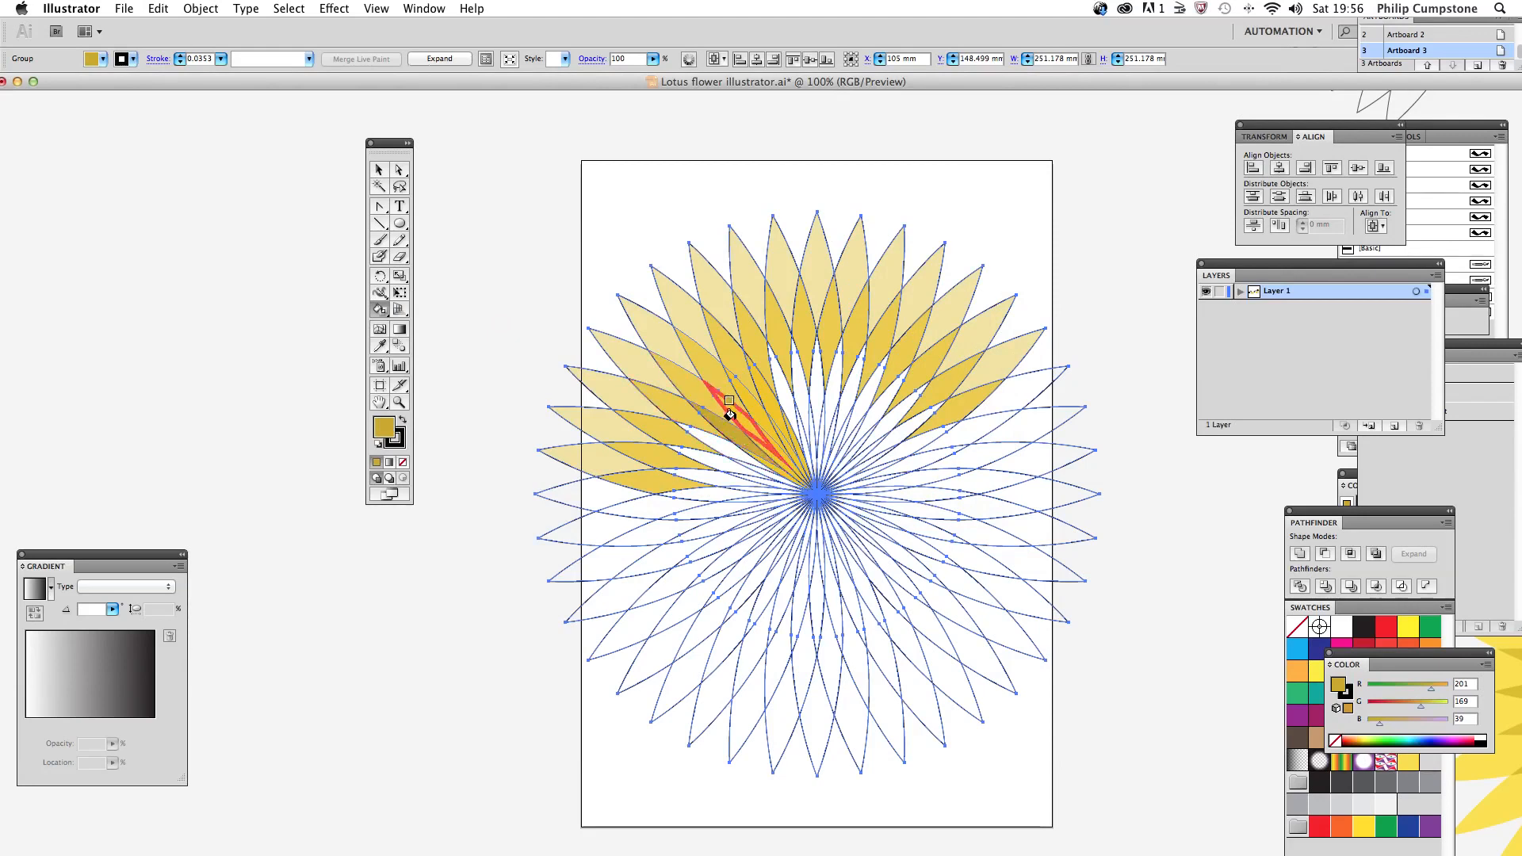
click(769, 397)
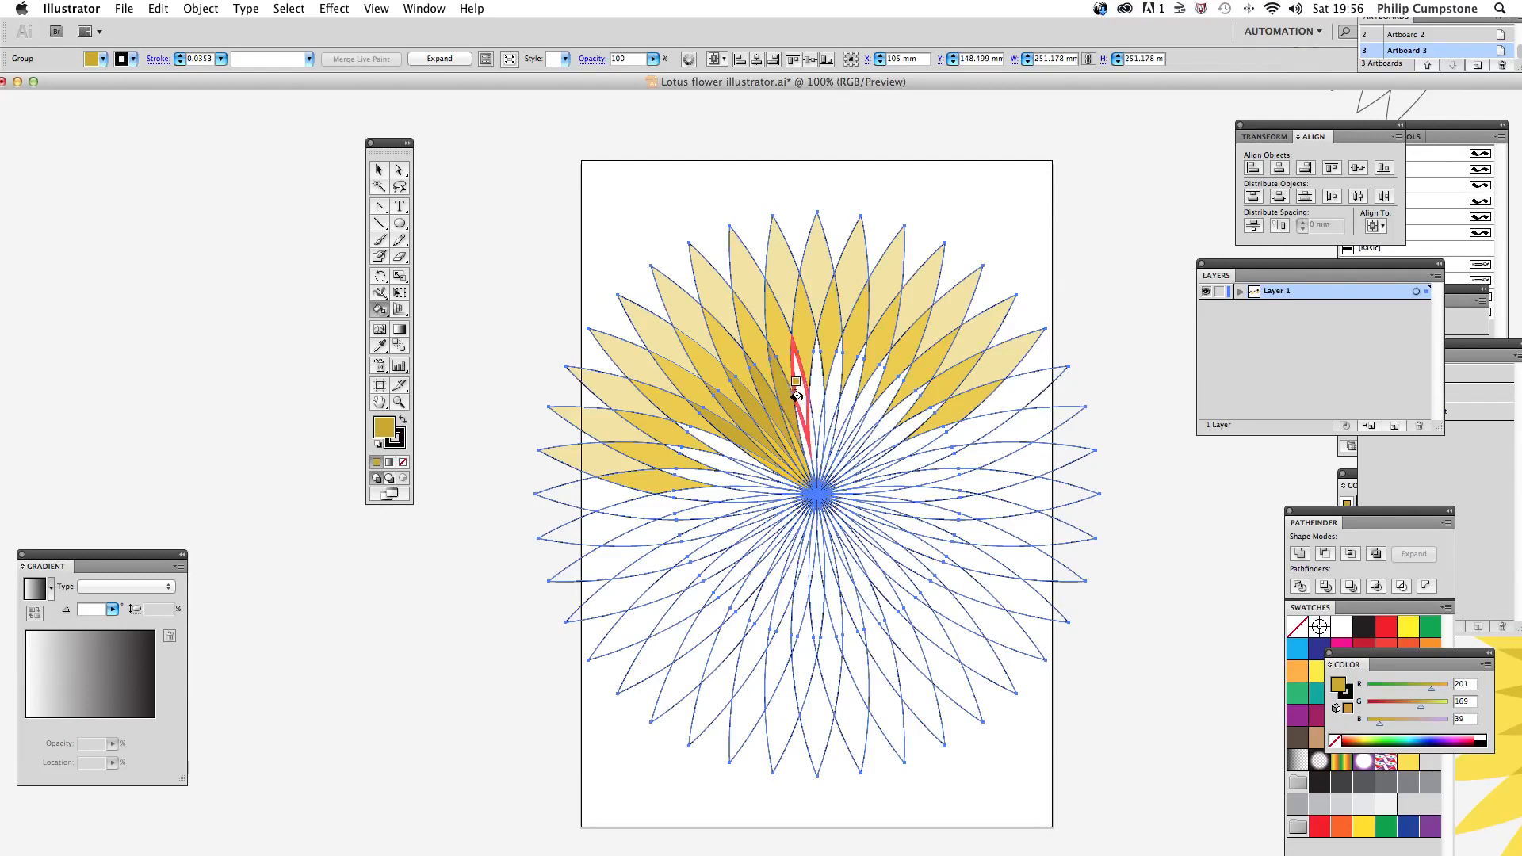
click(798, 397)
click(816, 400)
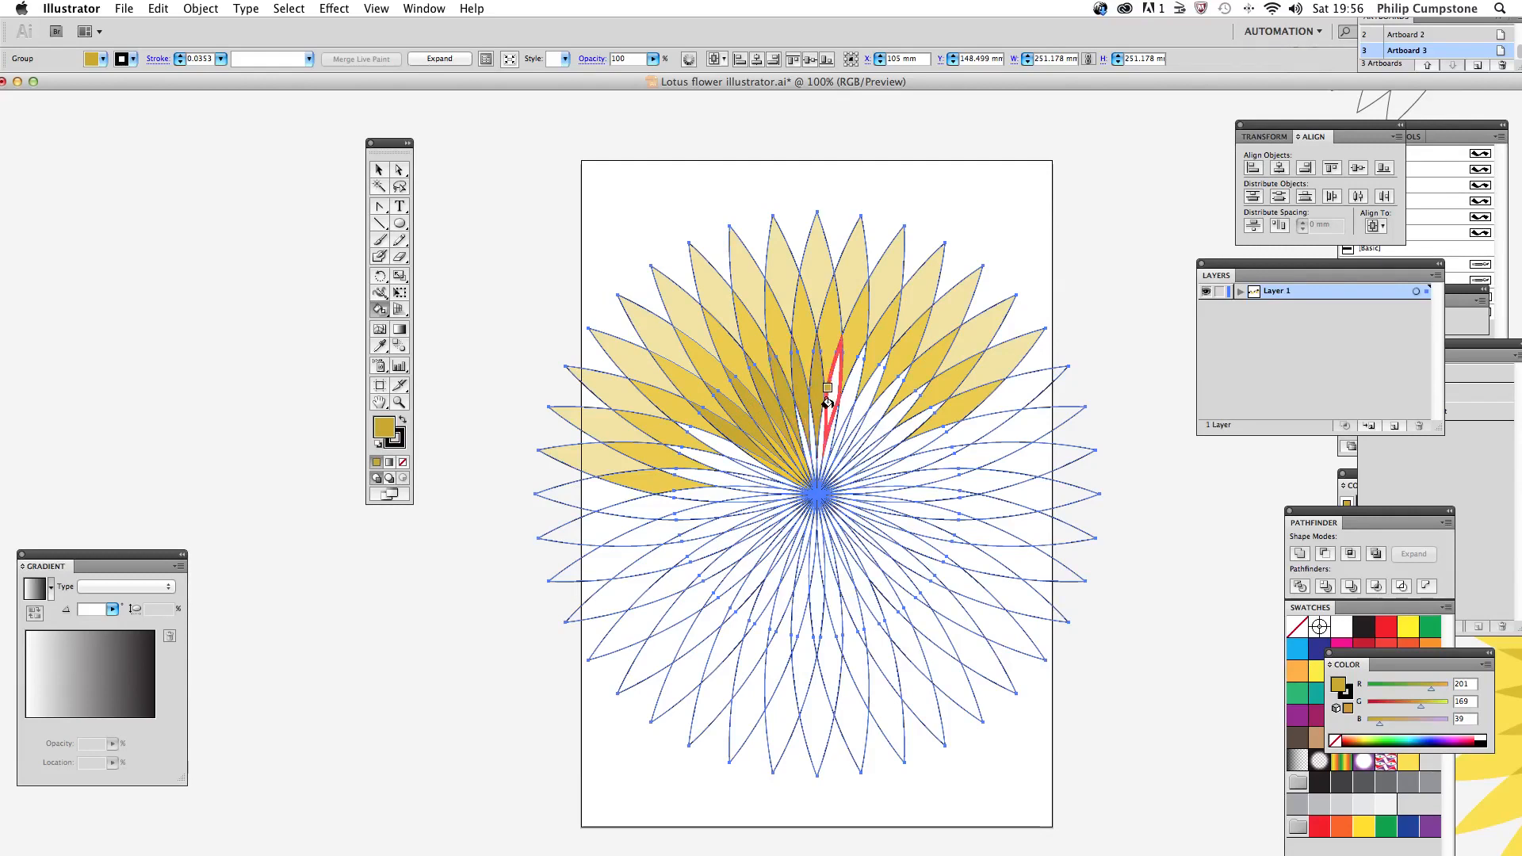
click(828, 400)
click(840, 398)
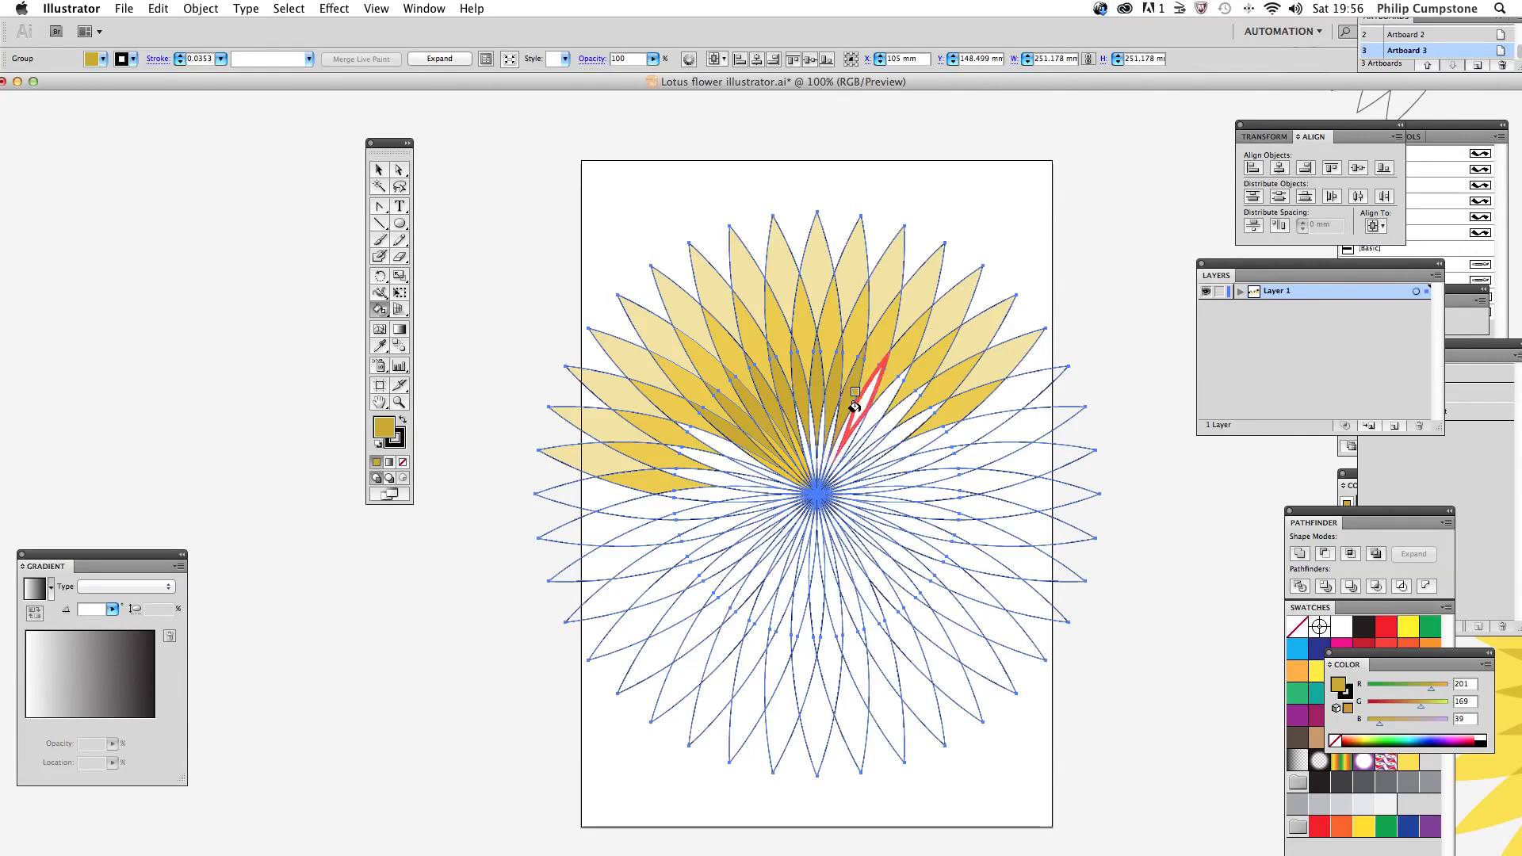
click(858, 408)
click(896, 442)
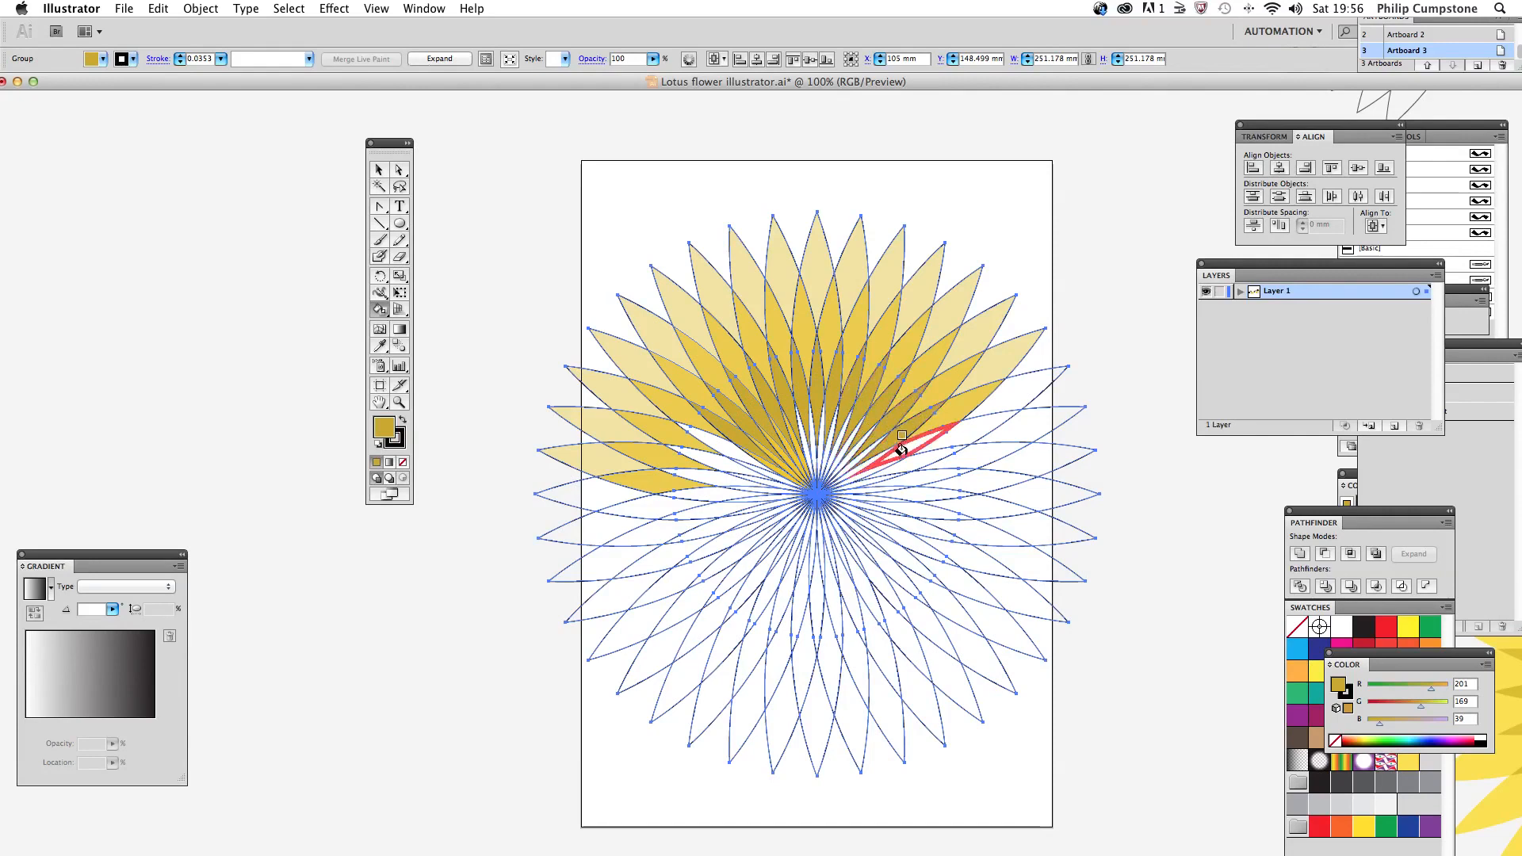
Step: Fill the remaining third-ring segments on the flower's left and right sides with dark gold, and deselect the flower
click(708, 442)
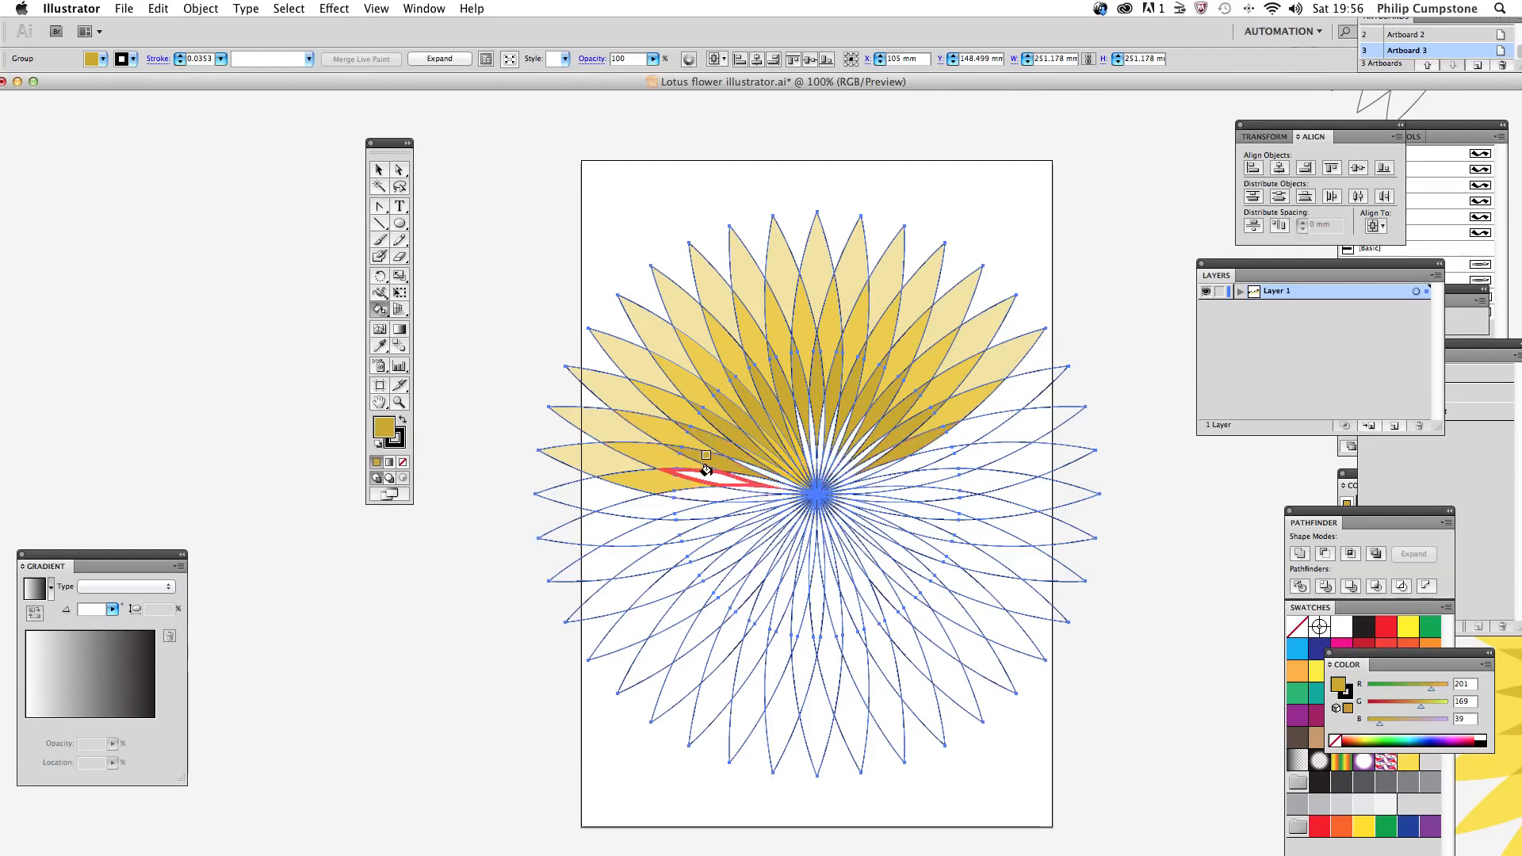
click(697, 483)
click(902, 464)
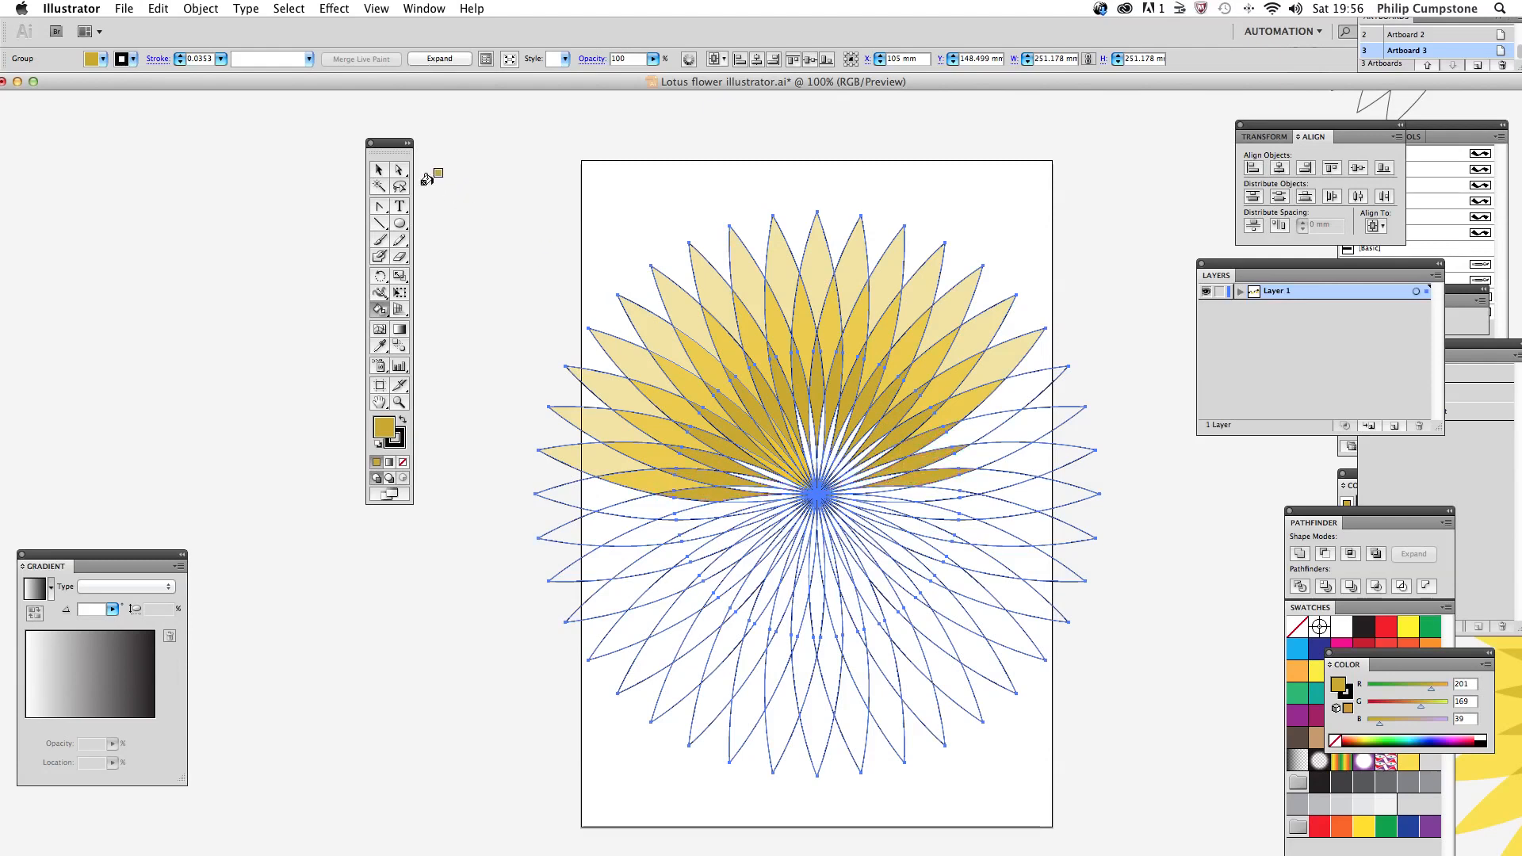
click(378, 169)
click(488, 247)
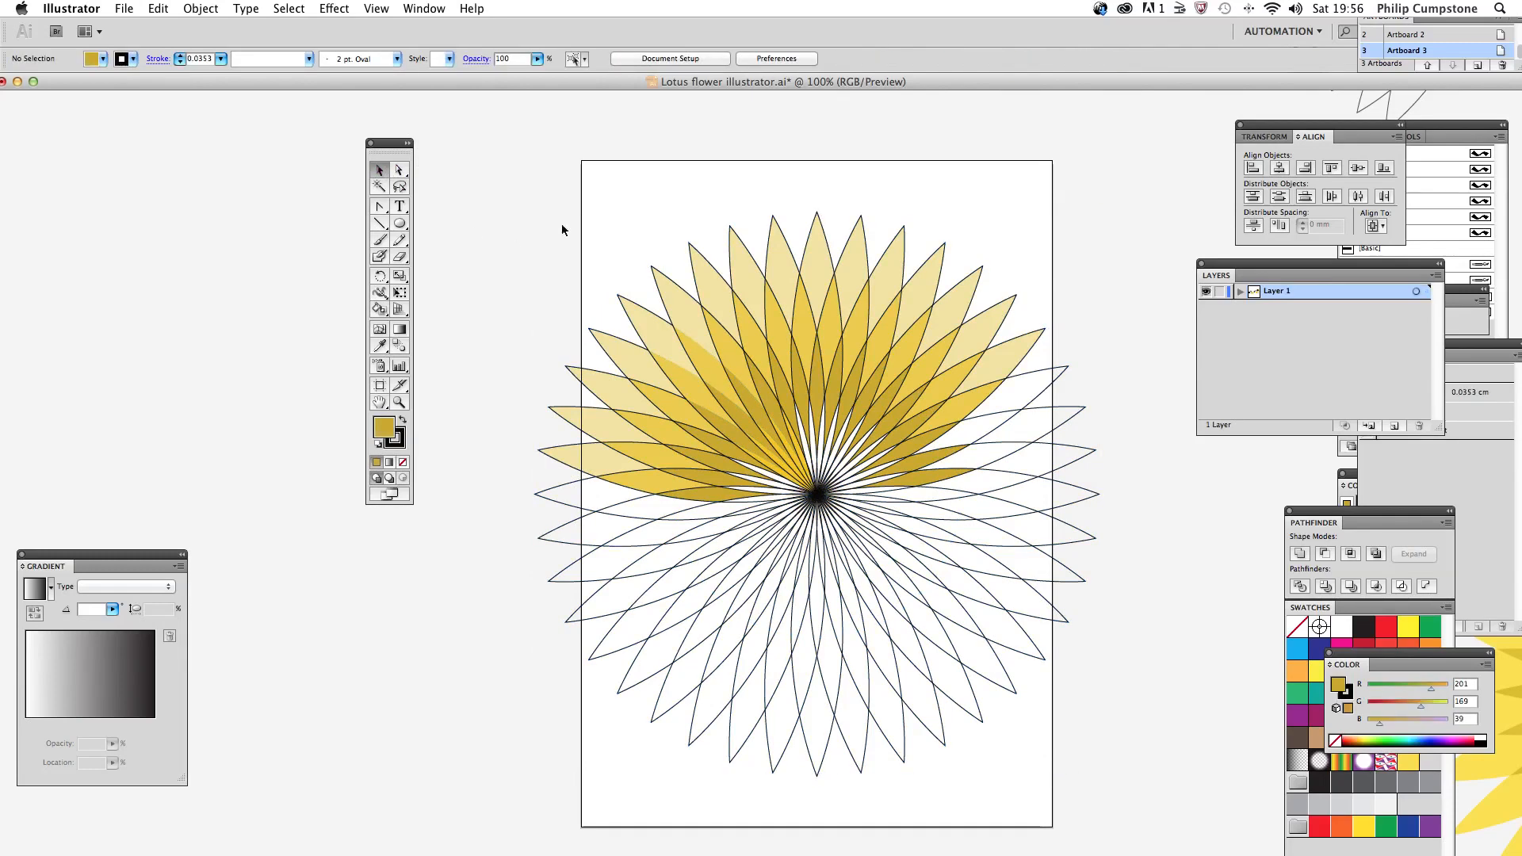
key(super+Tab)
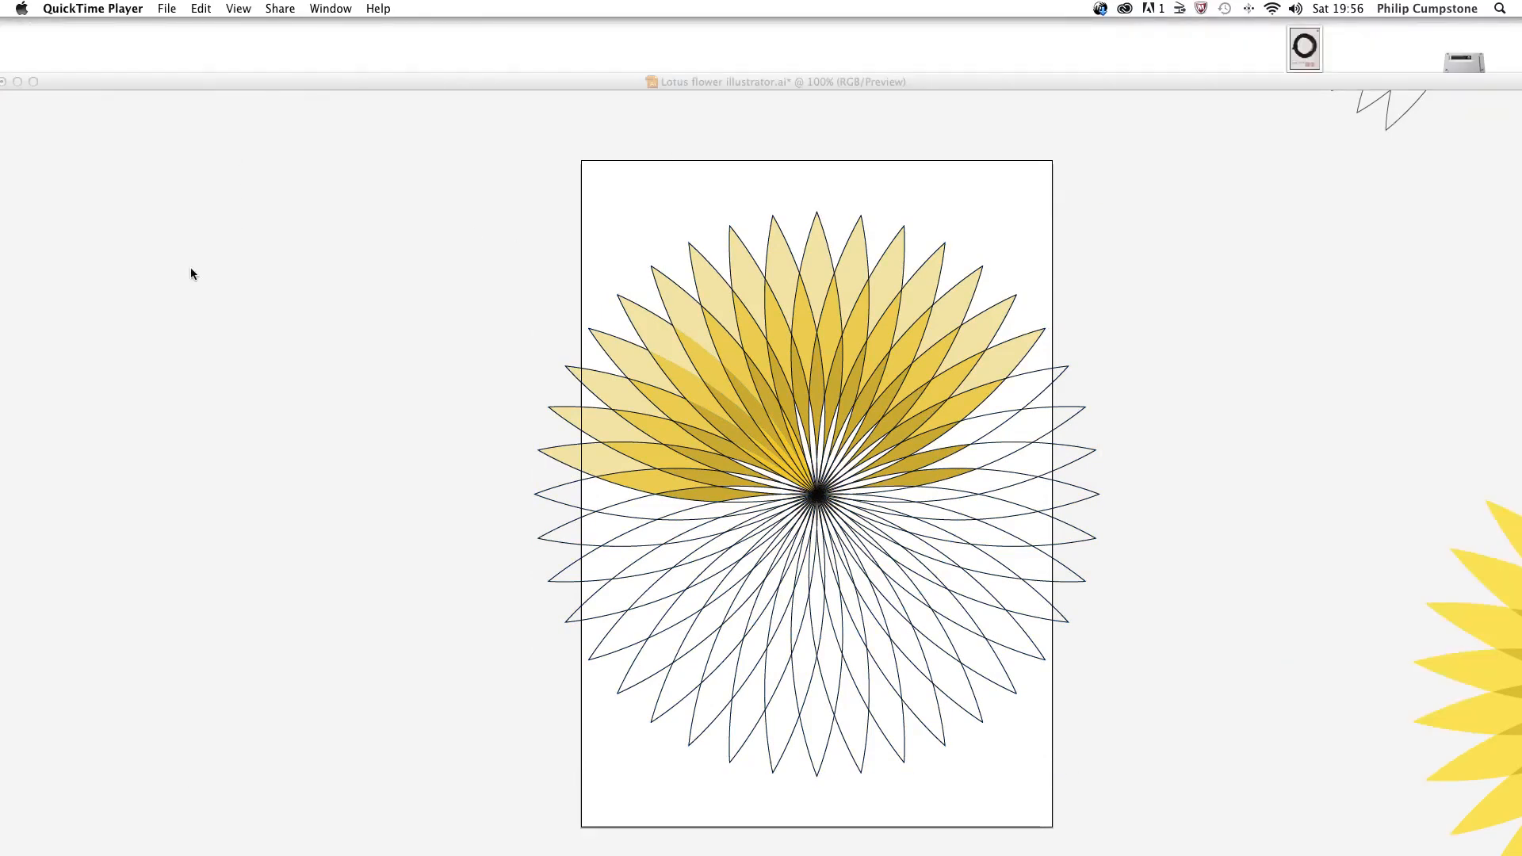
key(super+Tab)
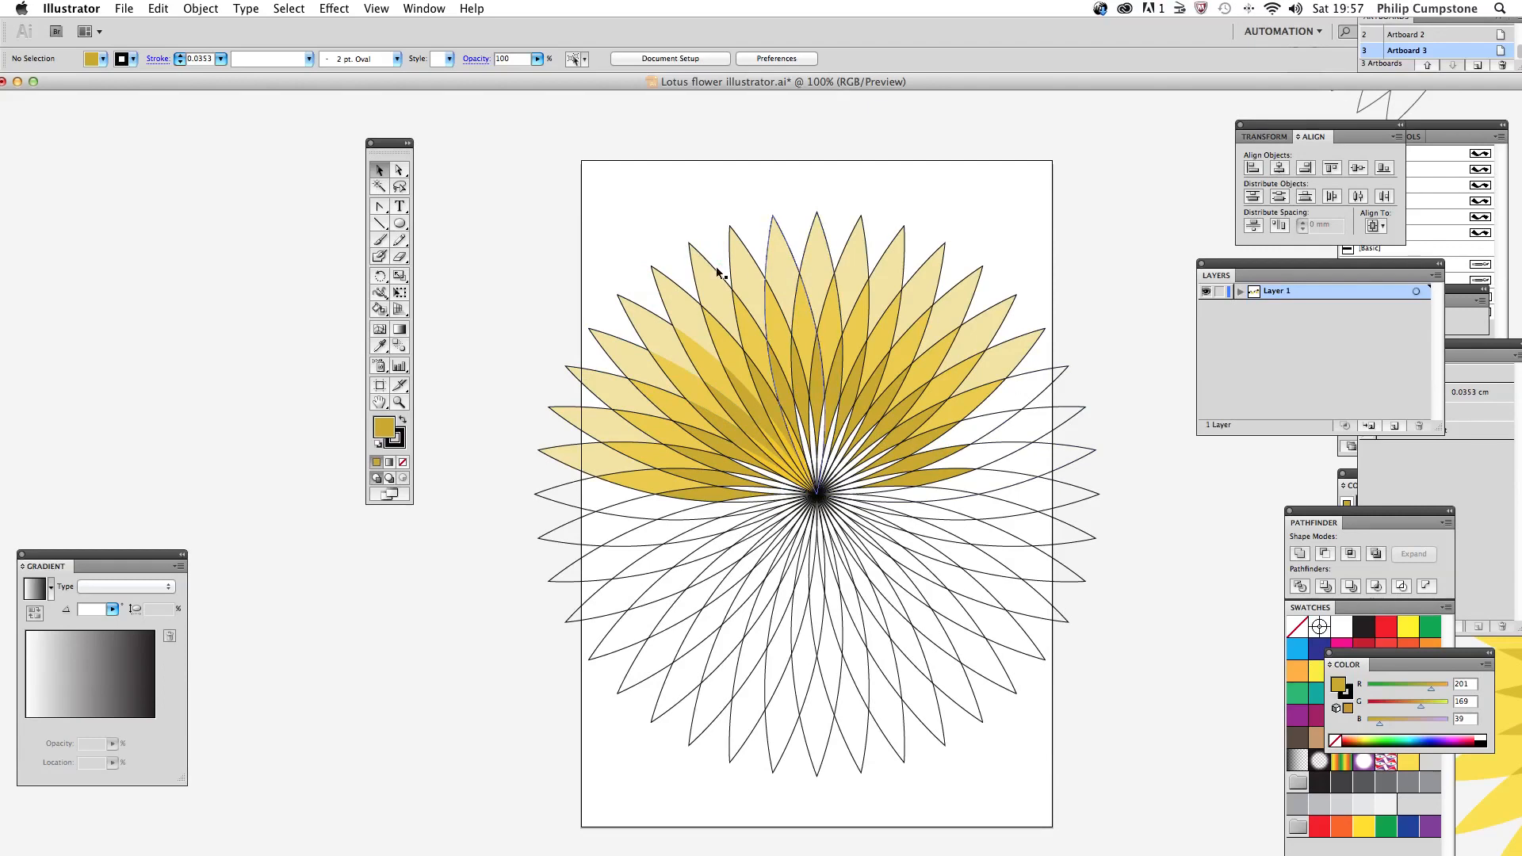
Step: Select the whole flower, remove its stroke, and deselect it
drag(517, 216, 998, 422)
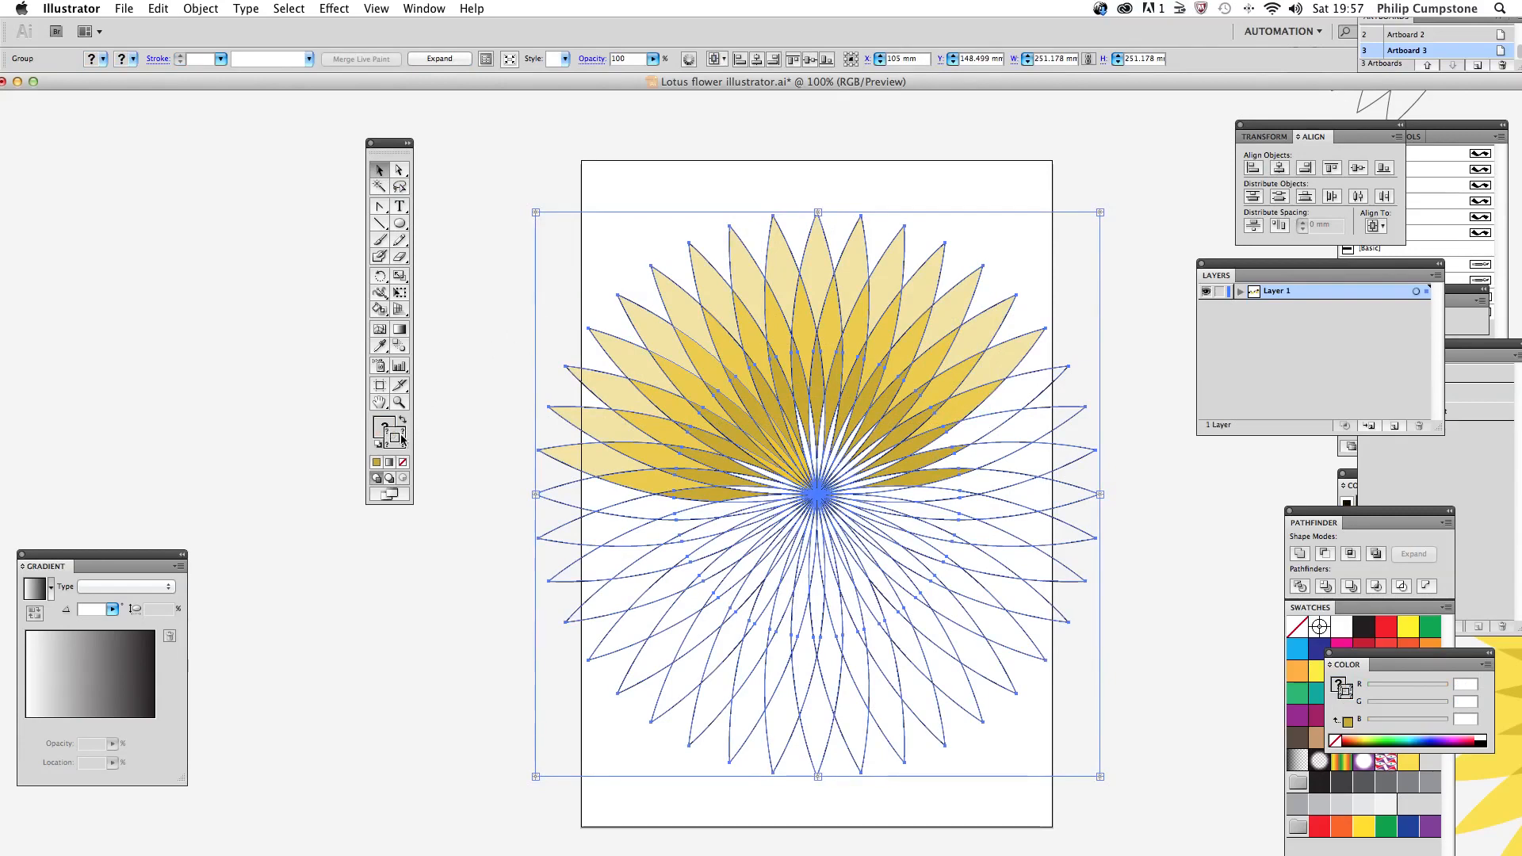
click(403, 463)
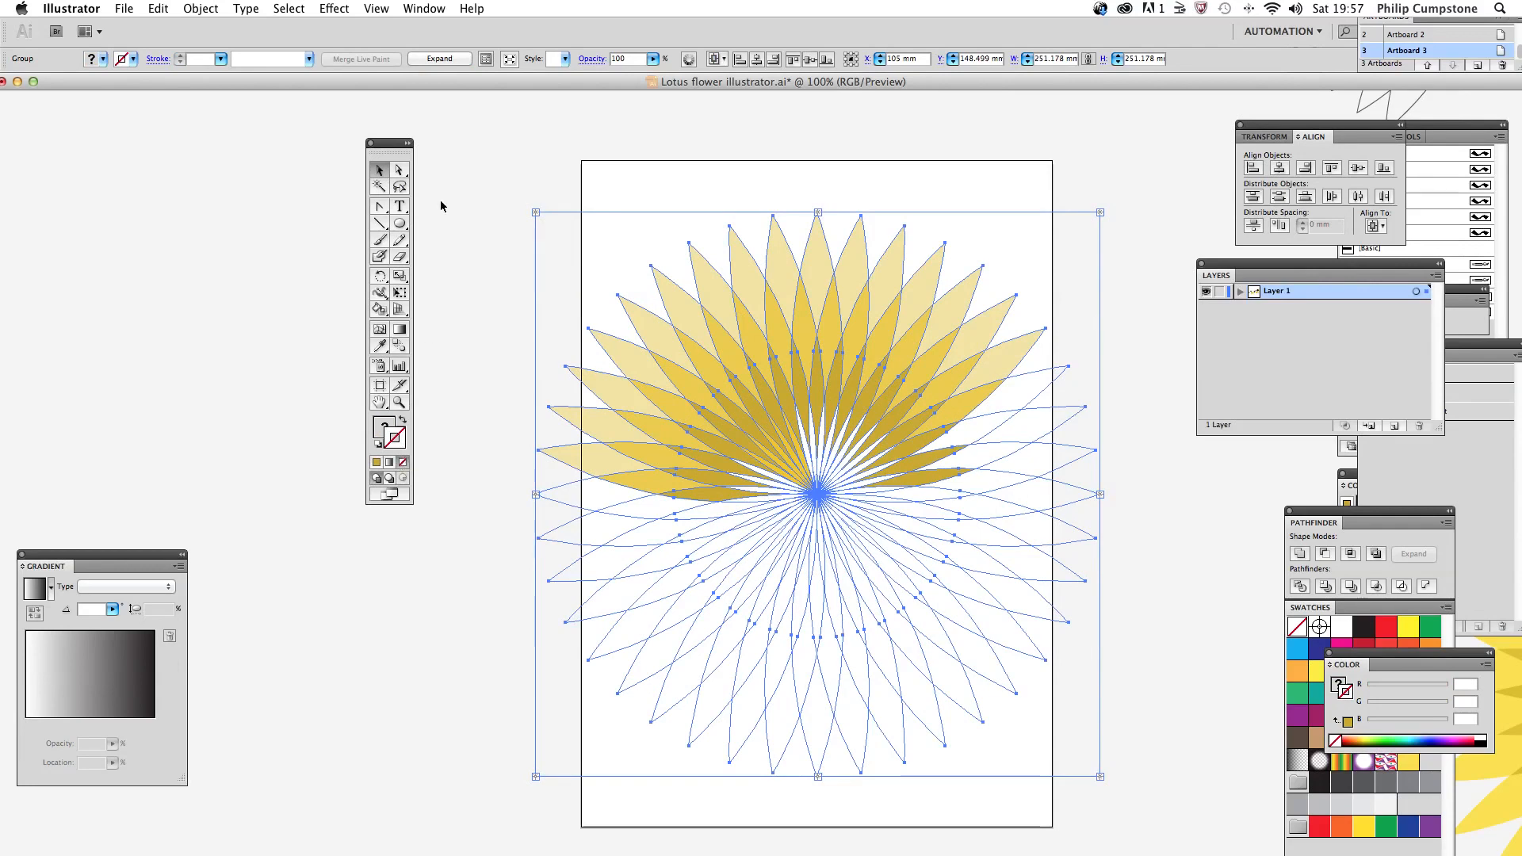
click(478, 178)
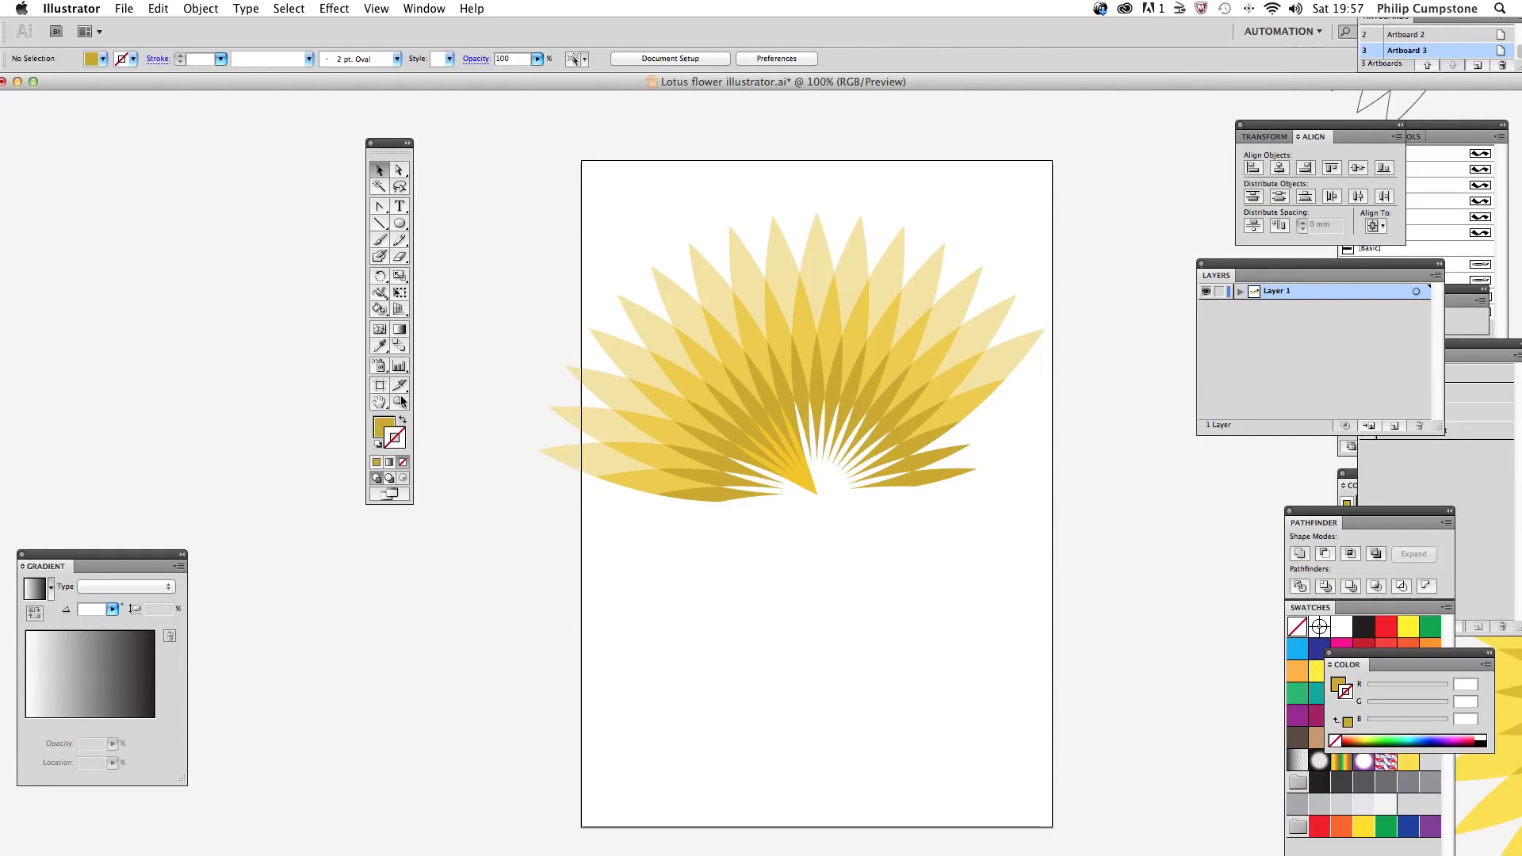
Step: Inspect the individual petal paths around the flower's unfilled centre with Direct Selection
drag(728, 435, 934, 555)
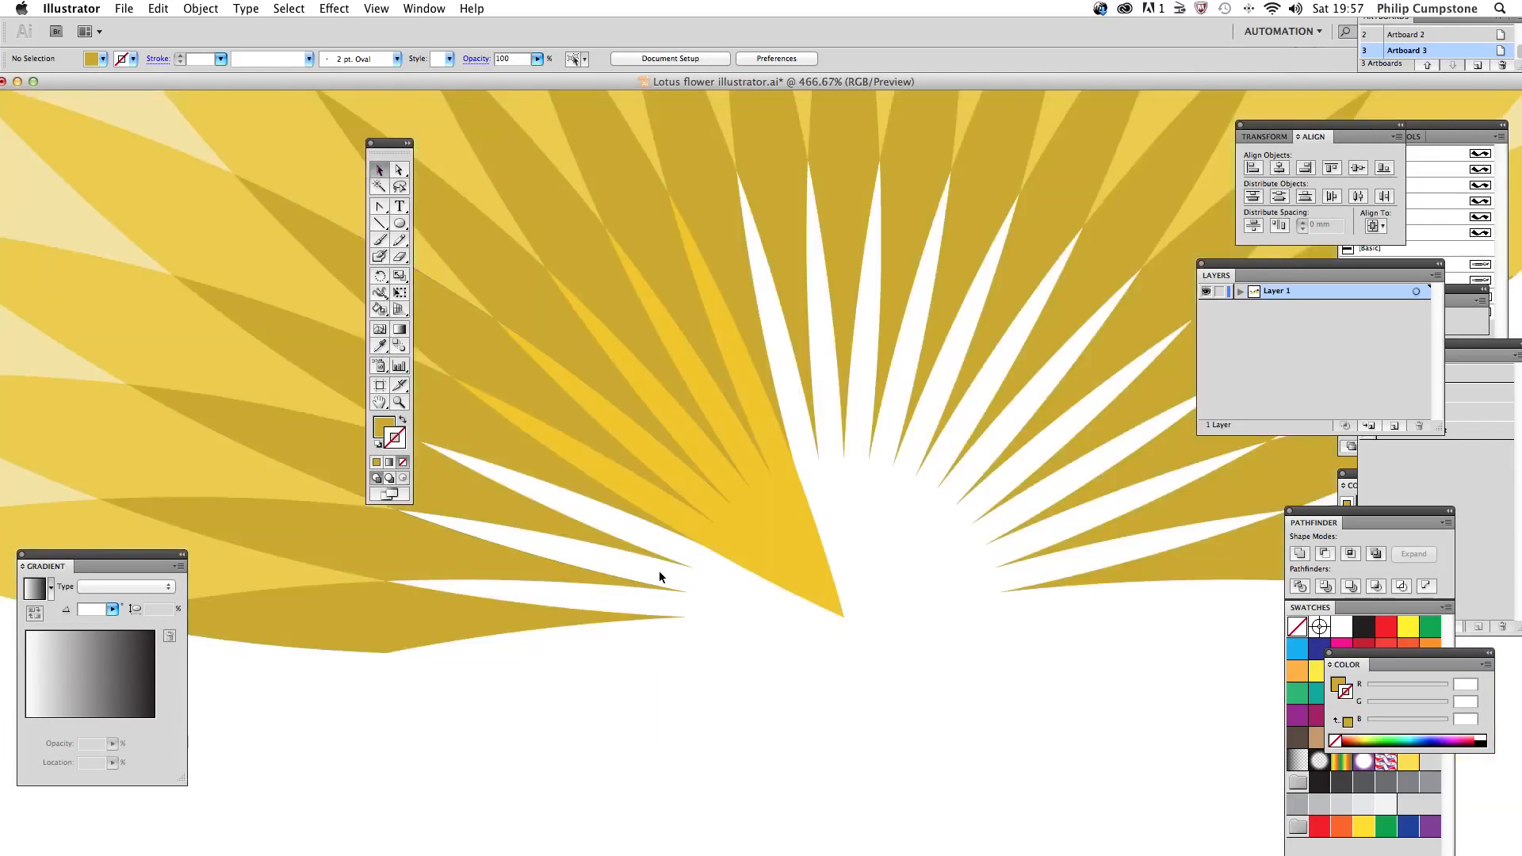
click(401, 169)
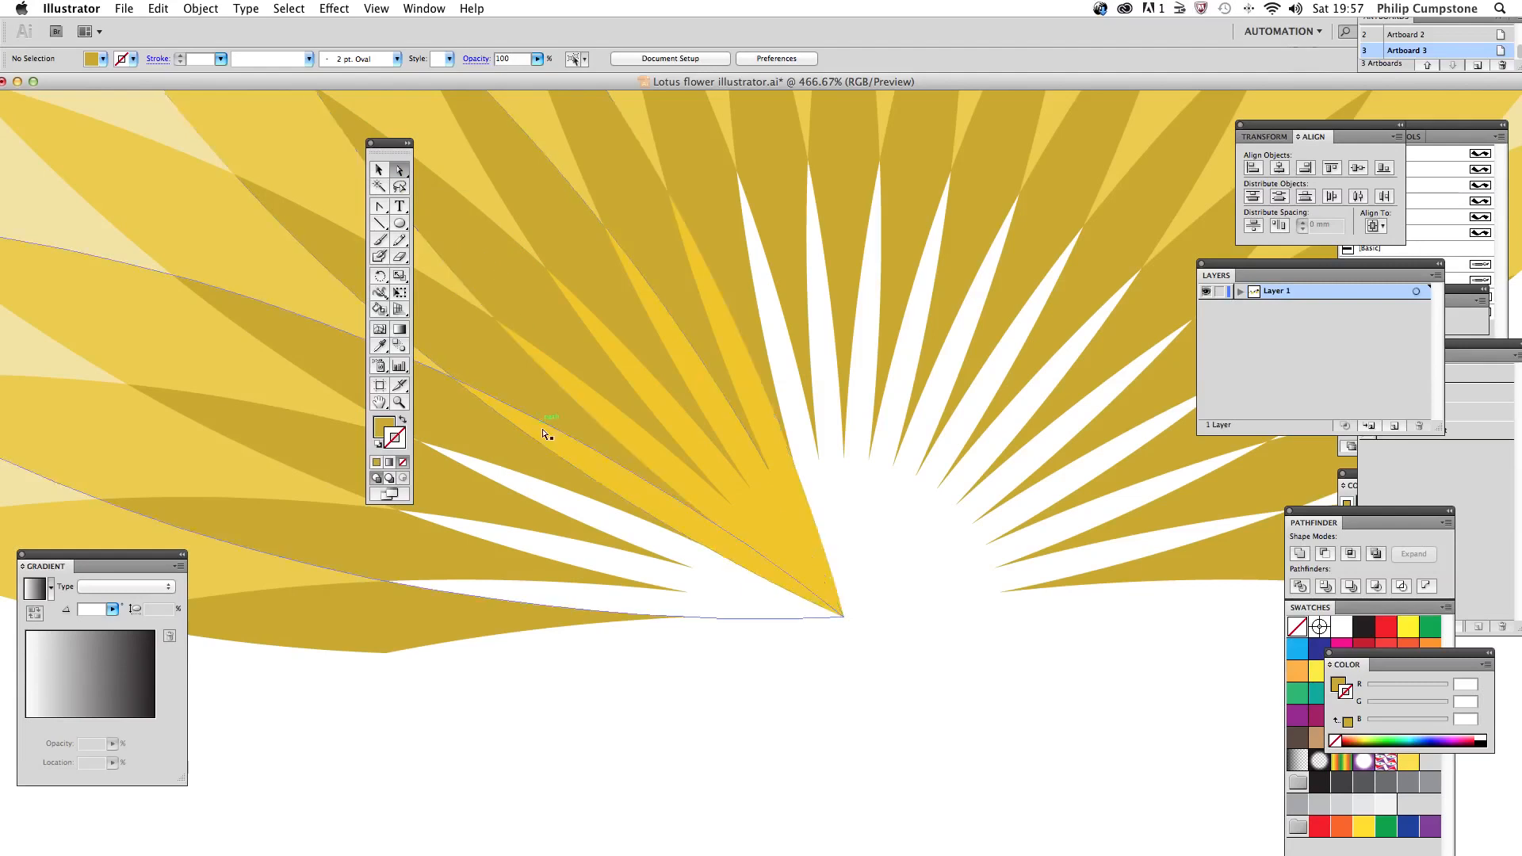
click(757, 474)
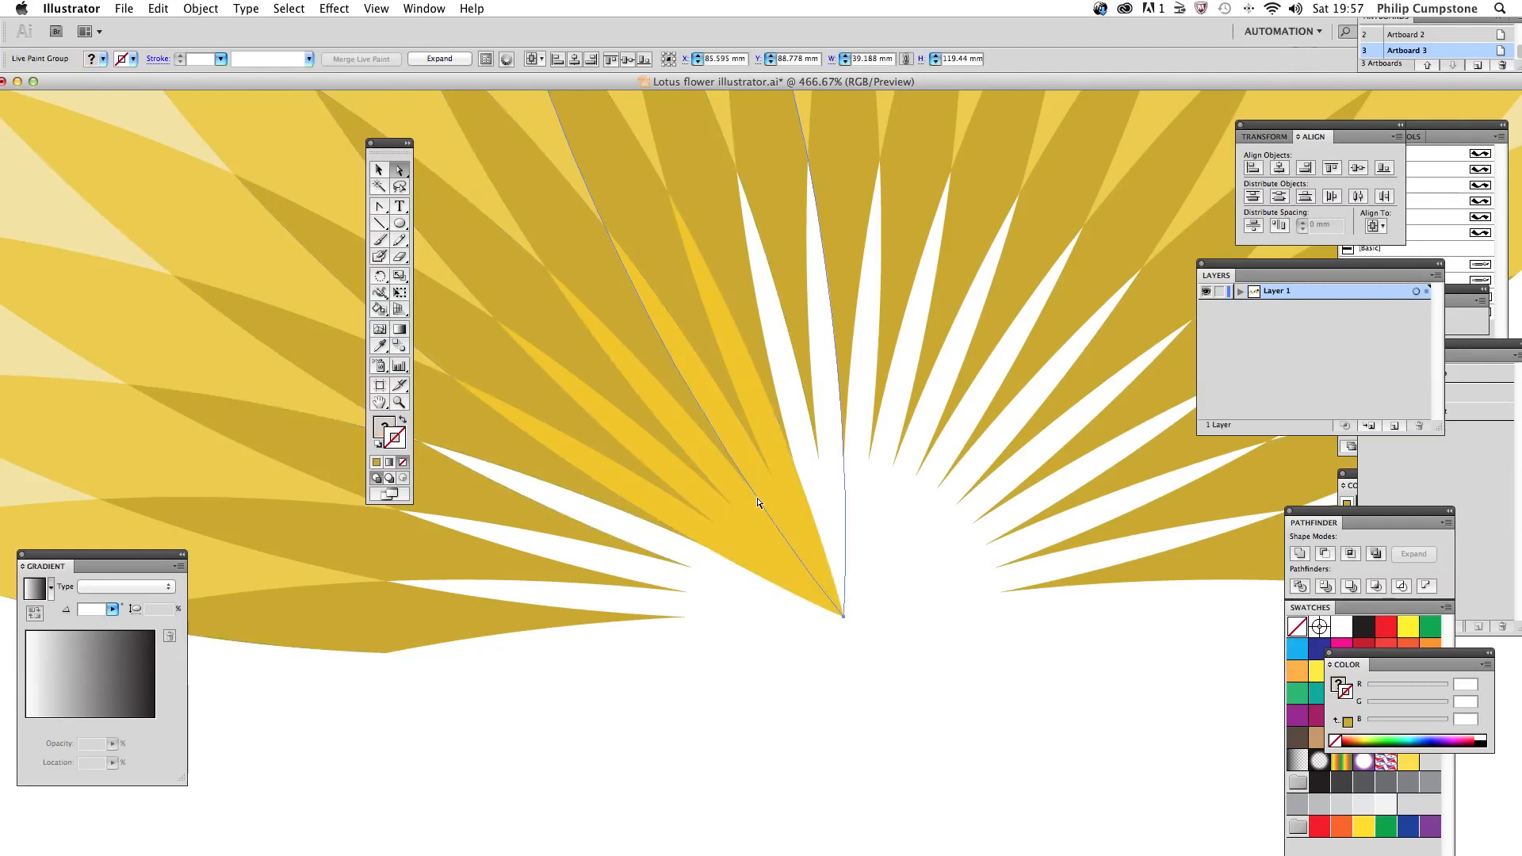
click(796, 467)
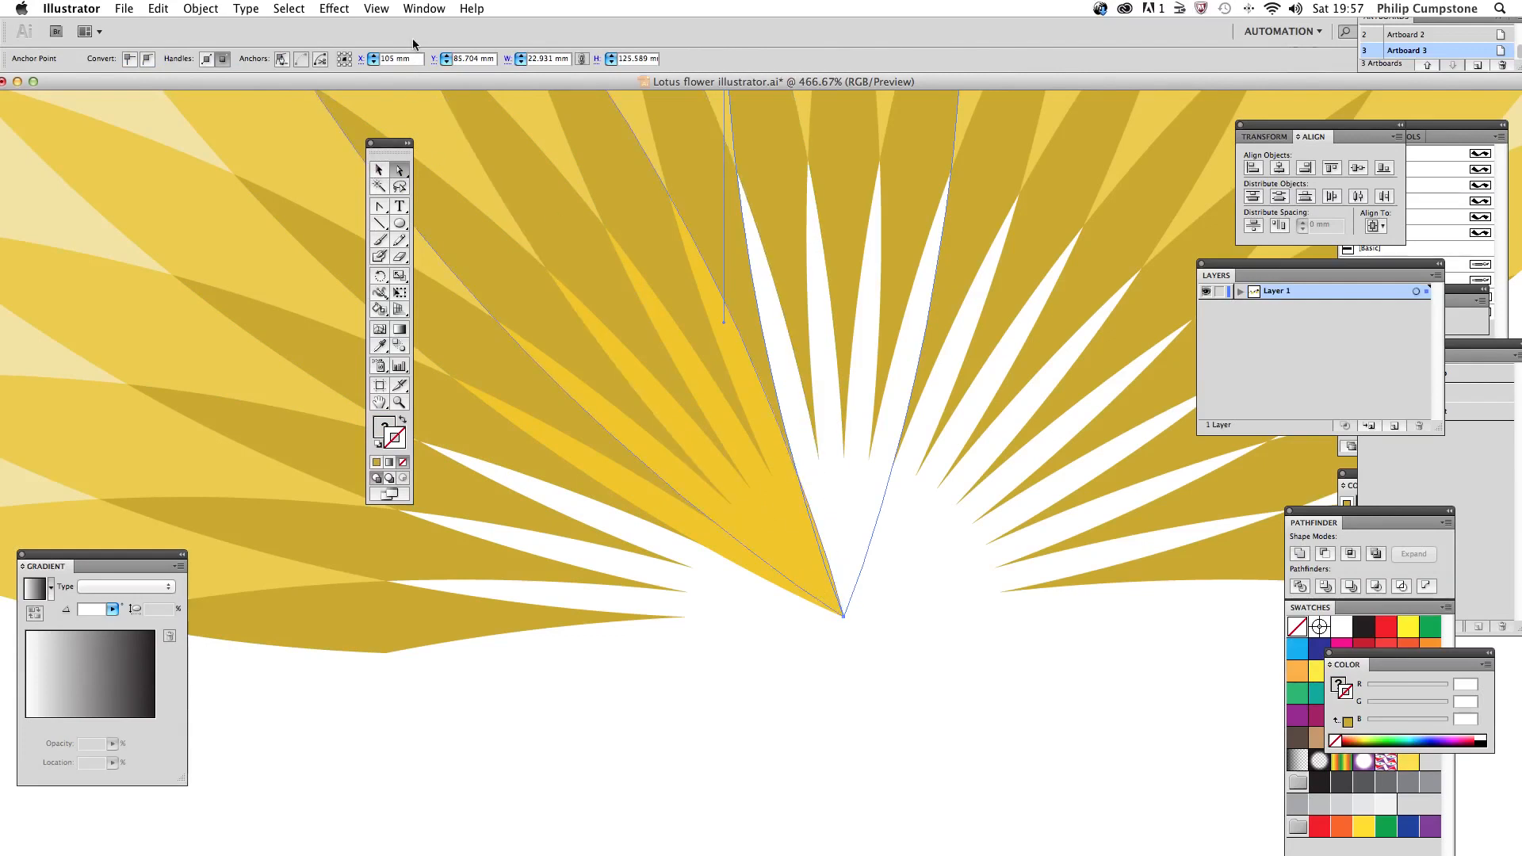
drag(774, 486, 832, 695)
Step: Switch to Outline view and pick out individual petal paths where they converge at the flower's centre
click(386, 10)
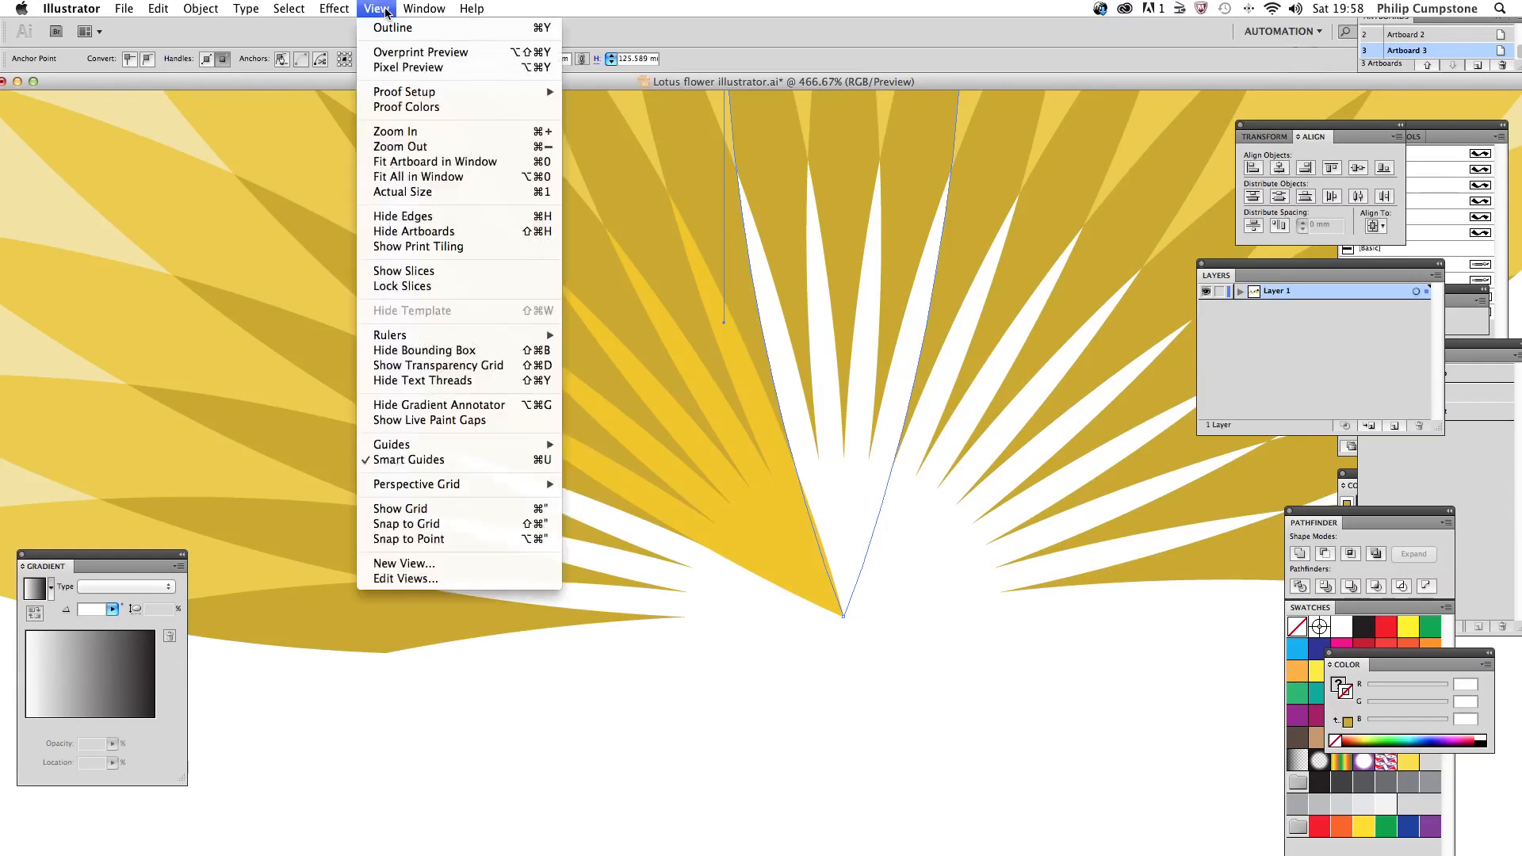
click(387, 27)
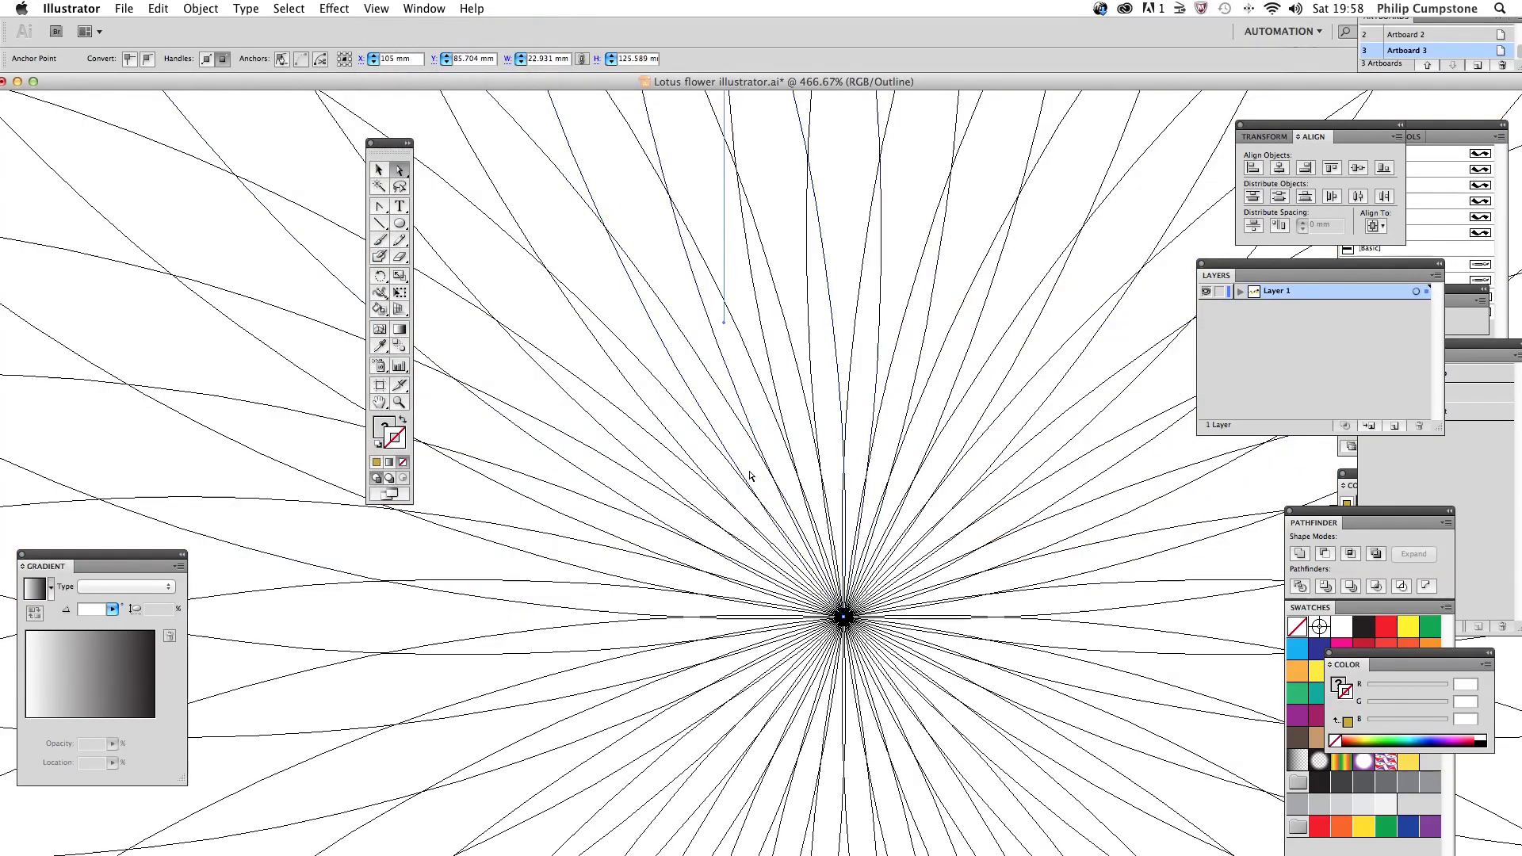
click(780, 555)
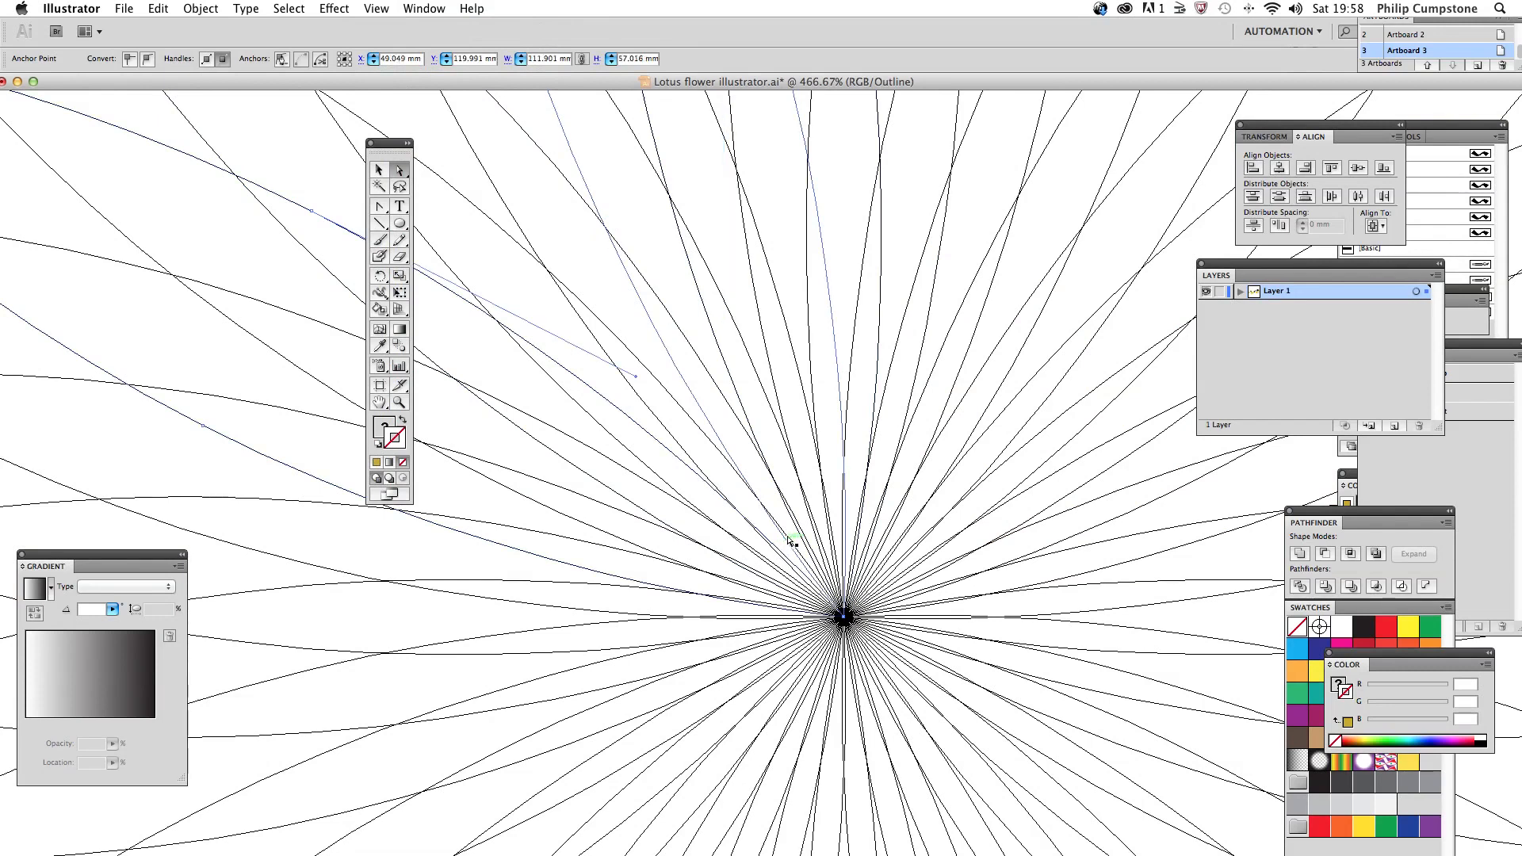
click(795, 542)
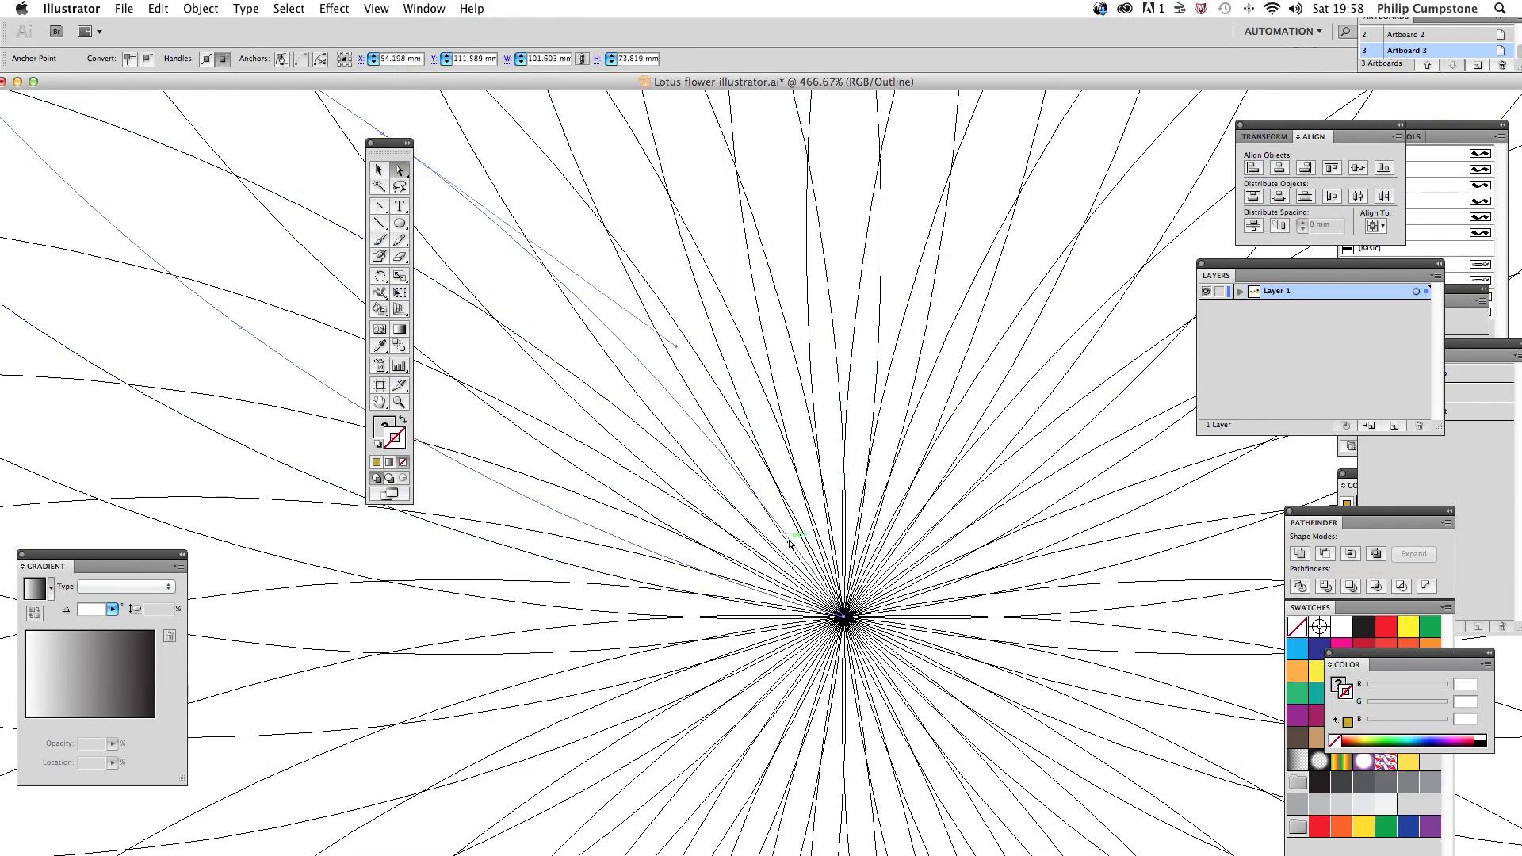
click(803, 539)
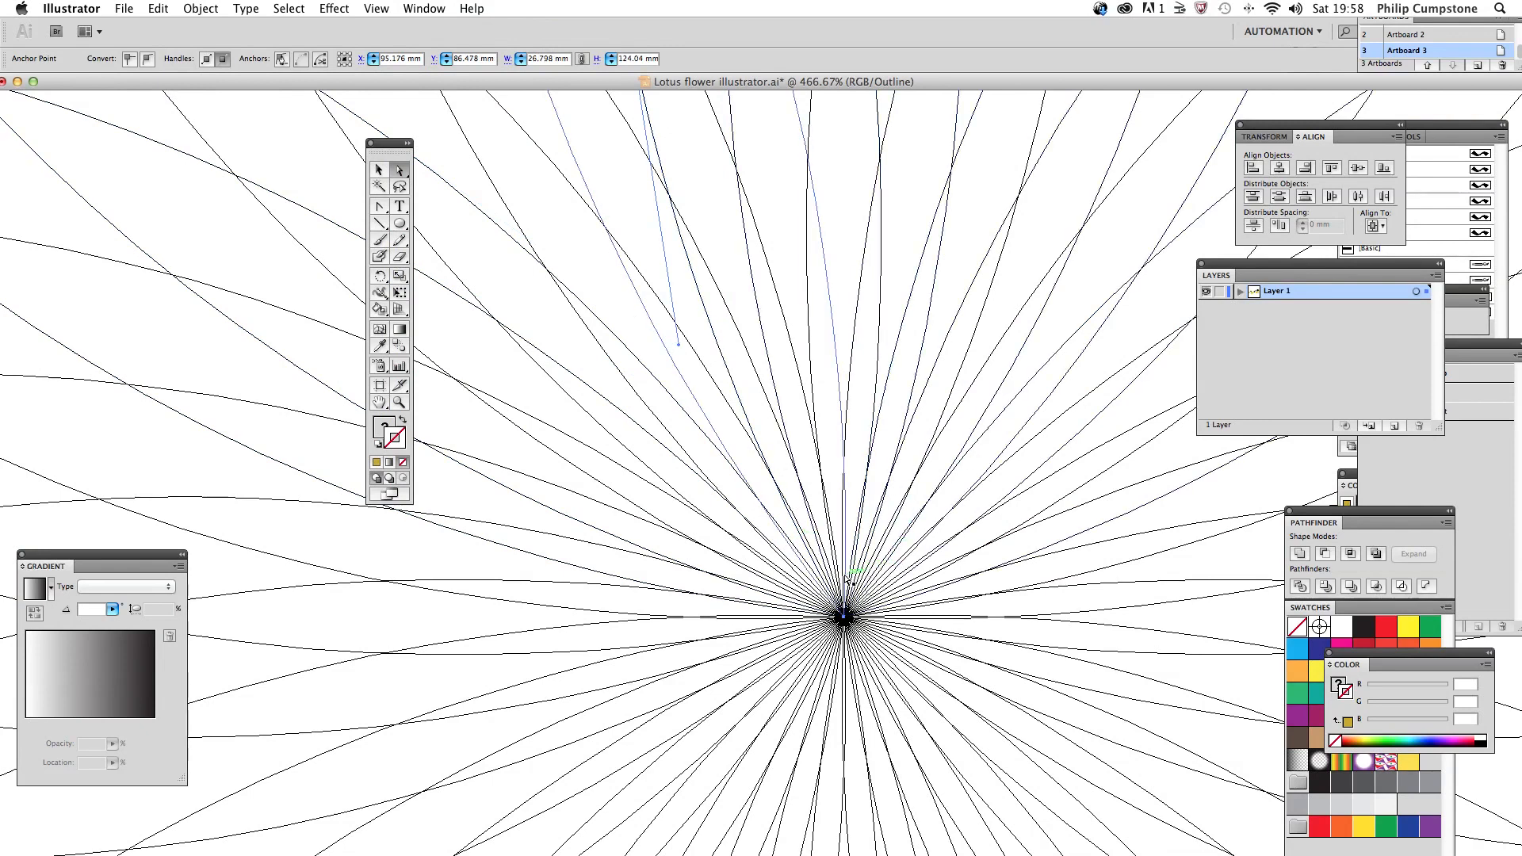
click(847, 580)
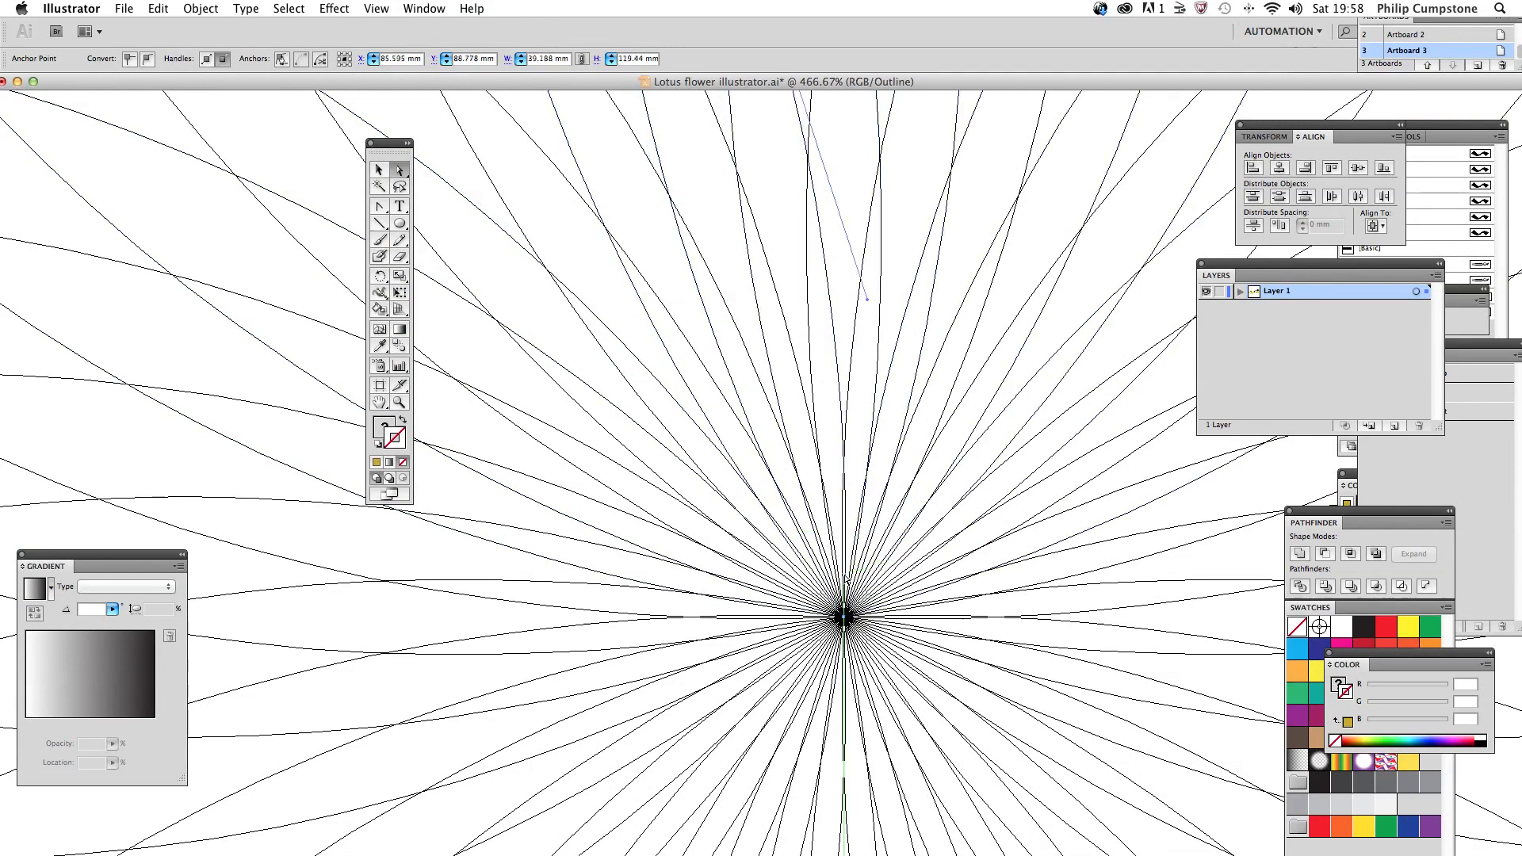
Step: Return the artwork to Preview at 100% zoom and deselect the petal
click(375, 9)
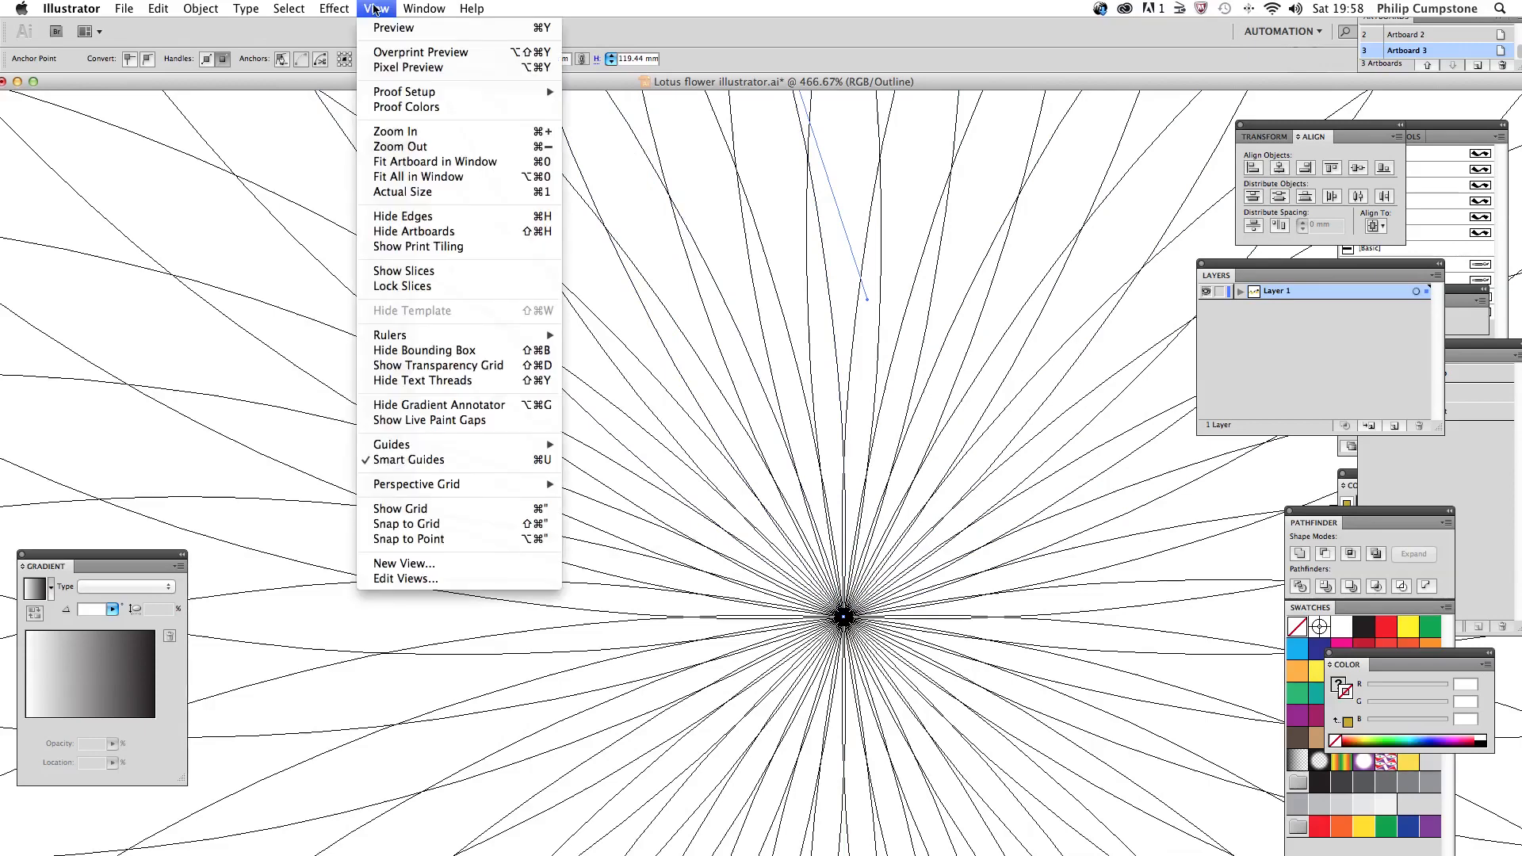
key(super+minus)
key(super+minus)
key(super+minus)
key(super+minus)
key(super+minus)
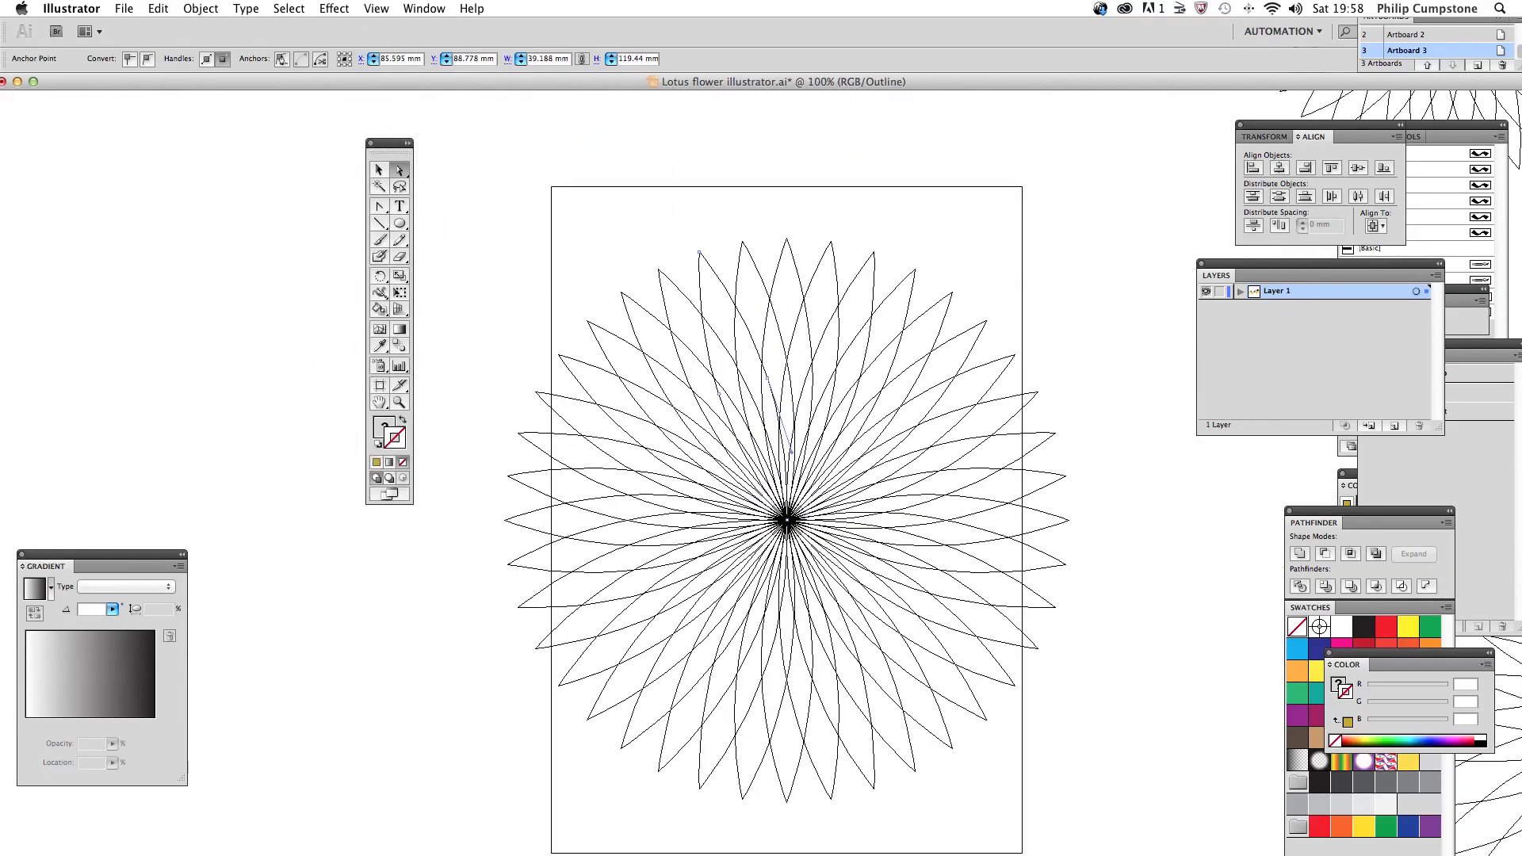
click(376, 8)
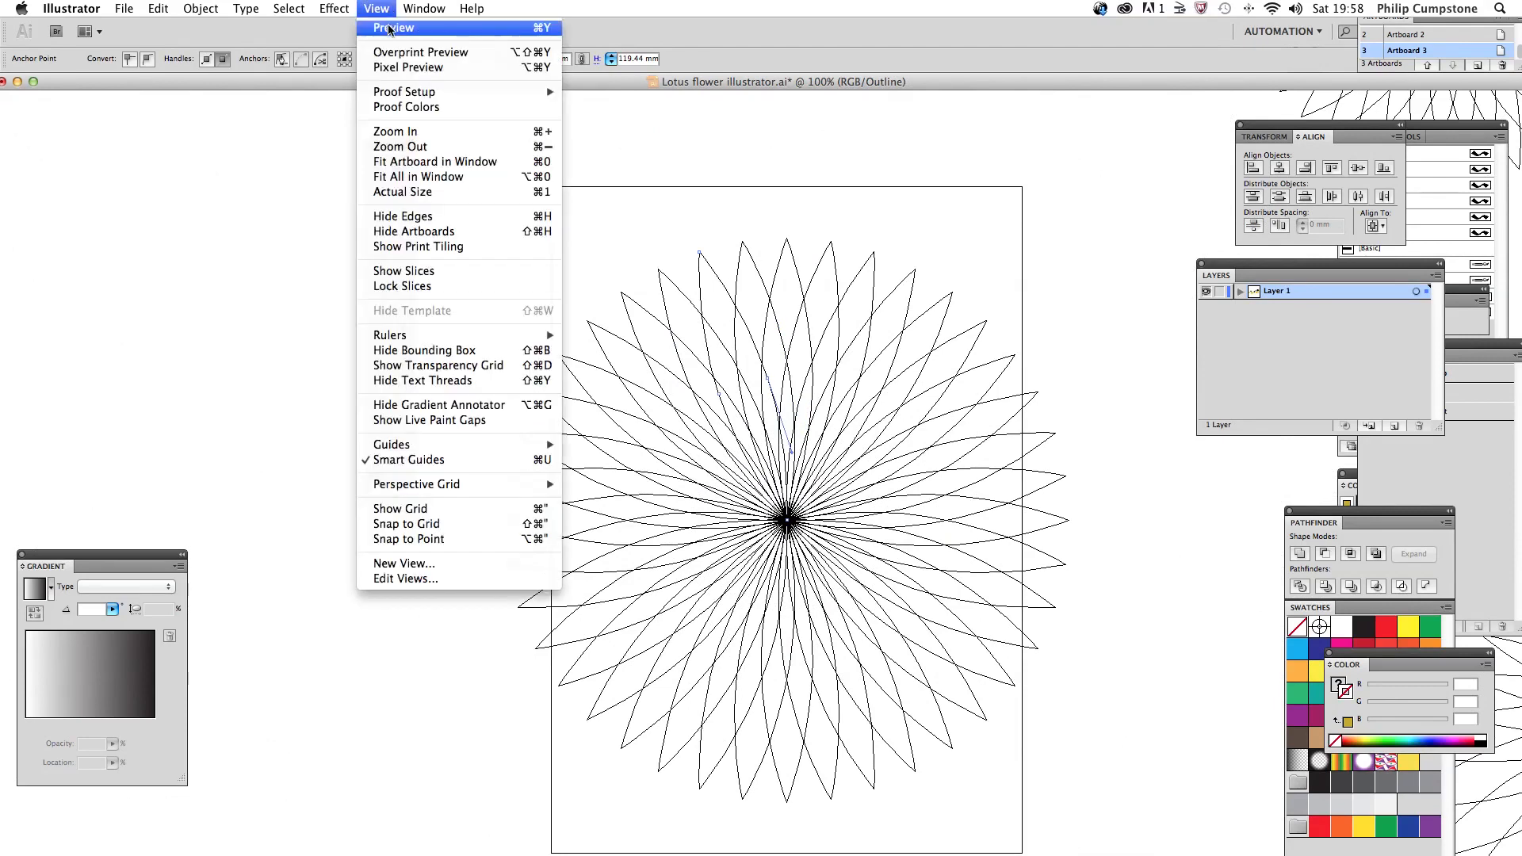
click(389, 29)
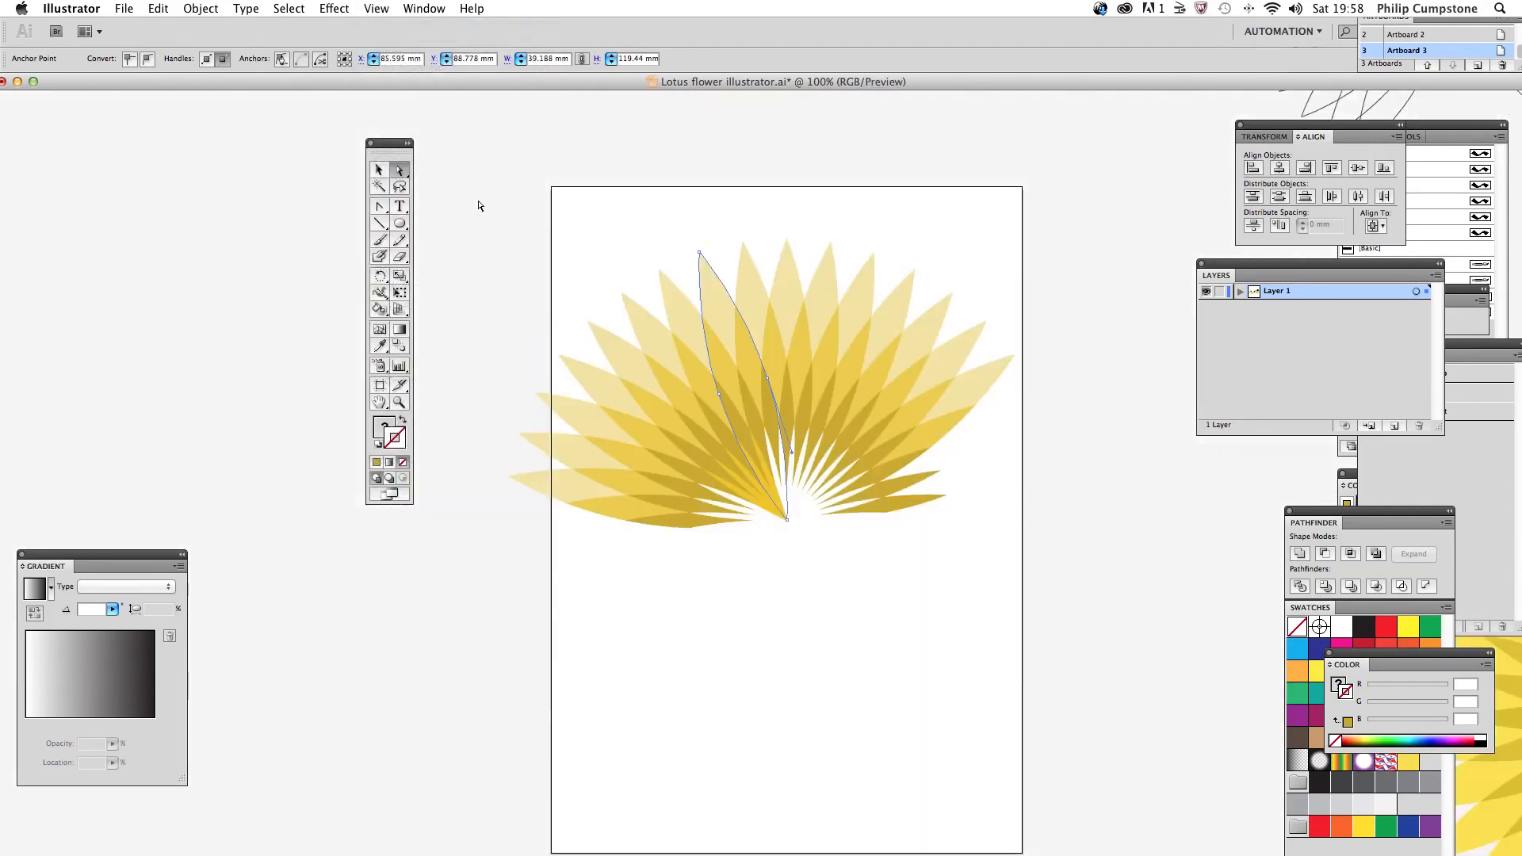
click(468, 259)
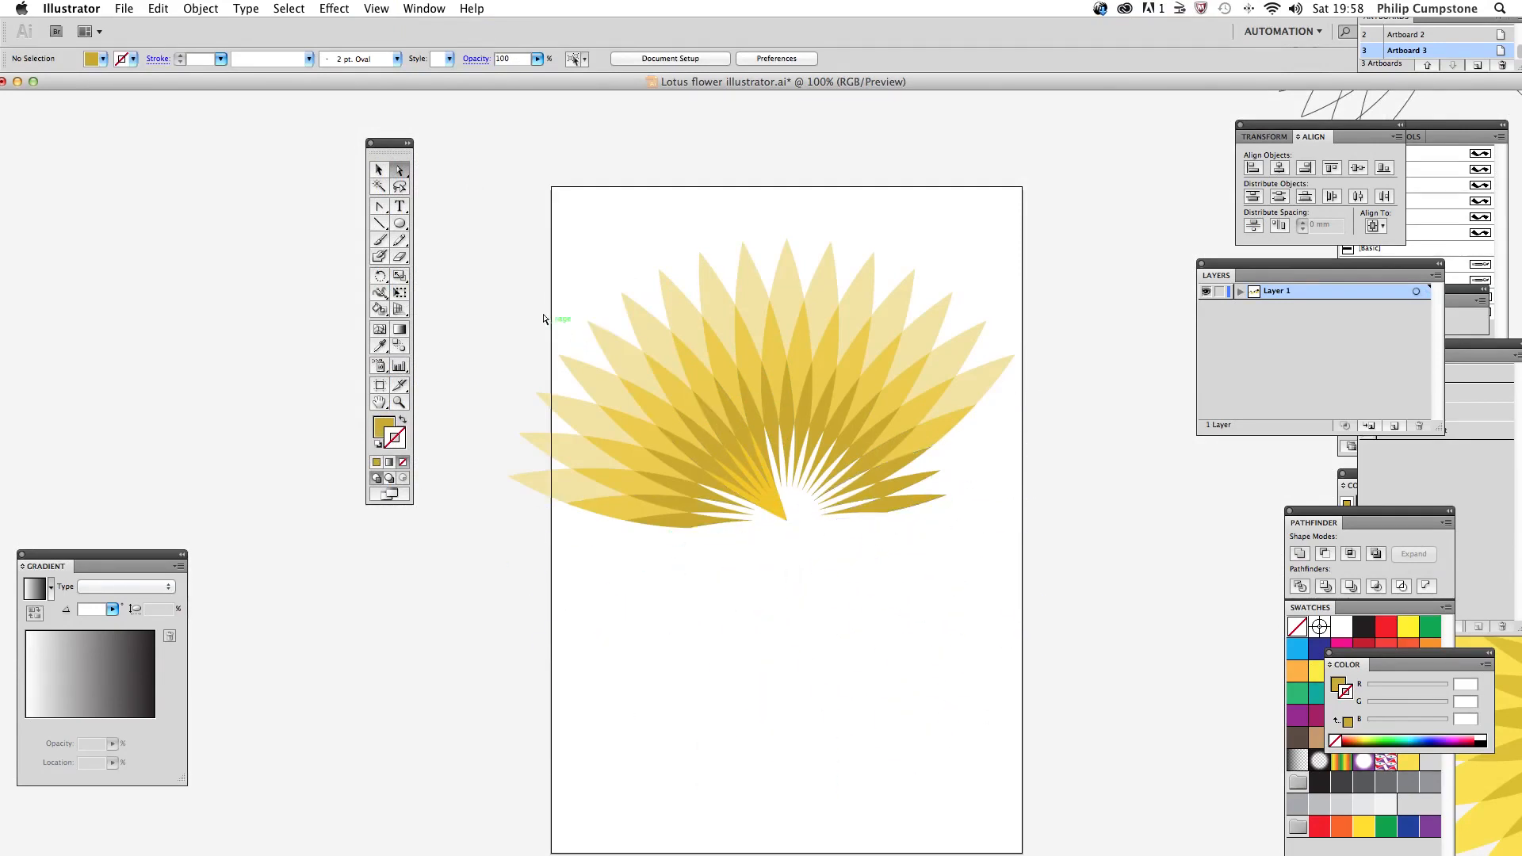
Step: Select the whole flower, give its paths a near-black stroke (RGB 12, 10, 3), and deselect it
drag(526, 298, 1005, 711)
click(1060, 692)
drag(1232, 760, 523, 425)
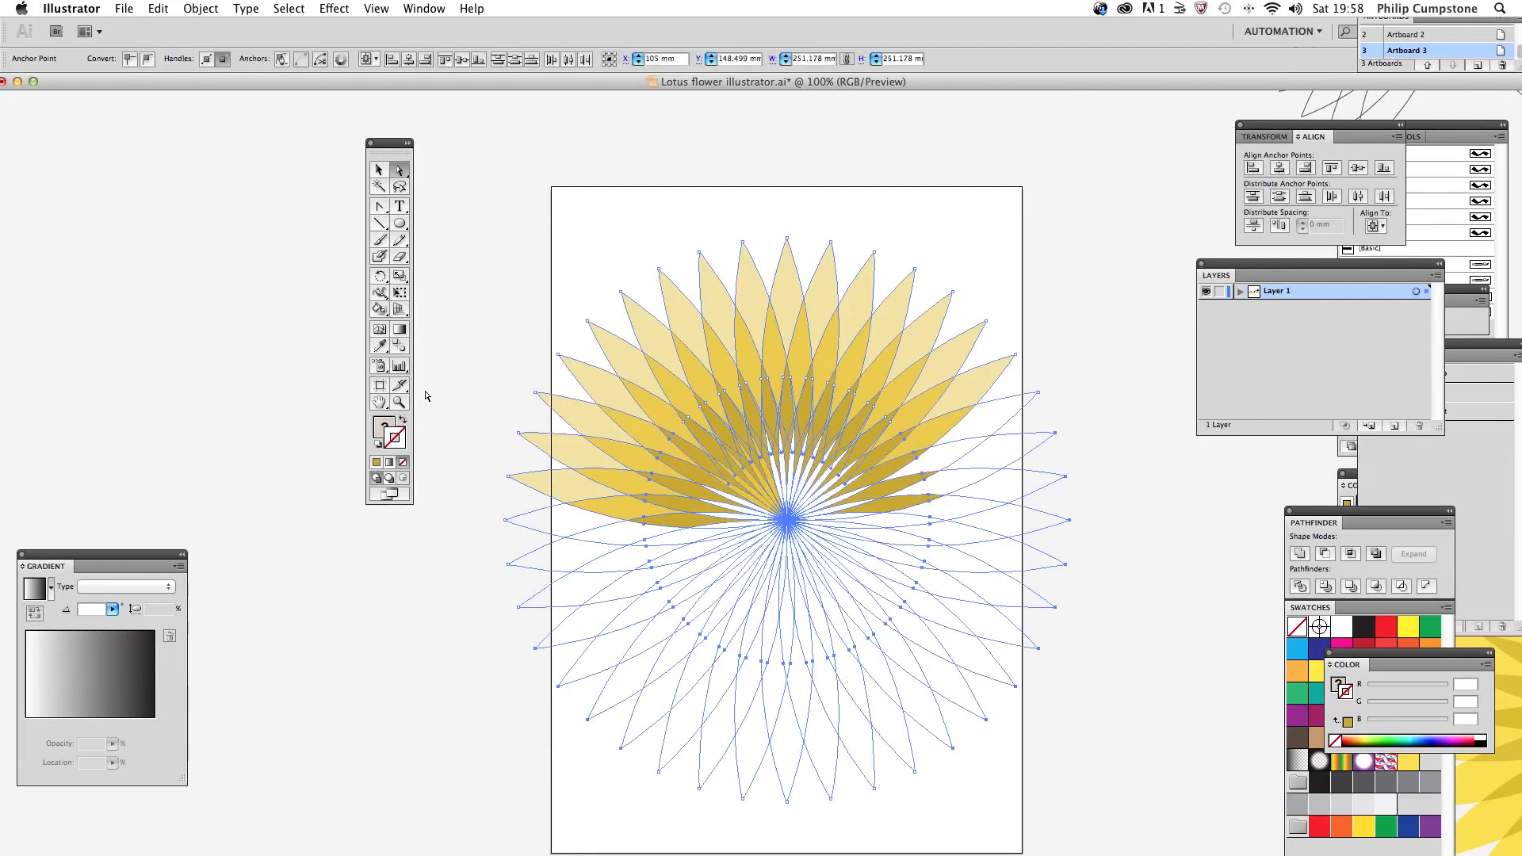
double_click(402, 445)
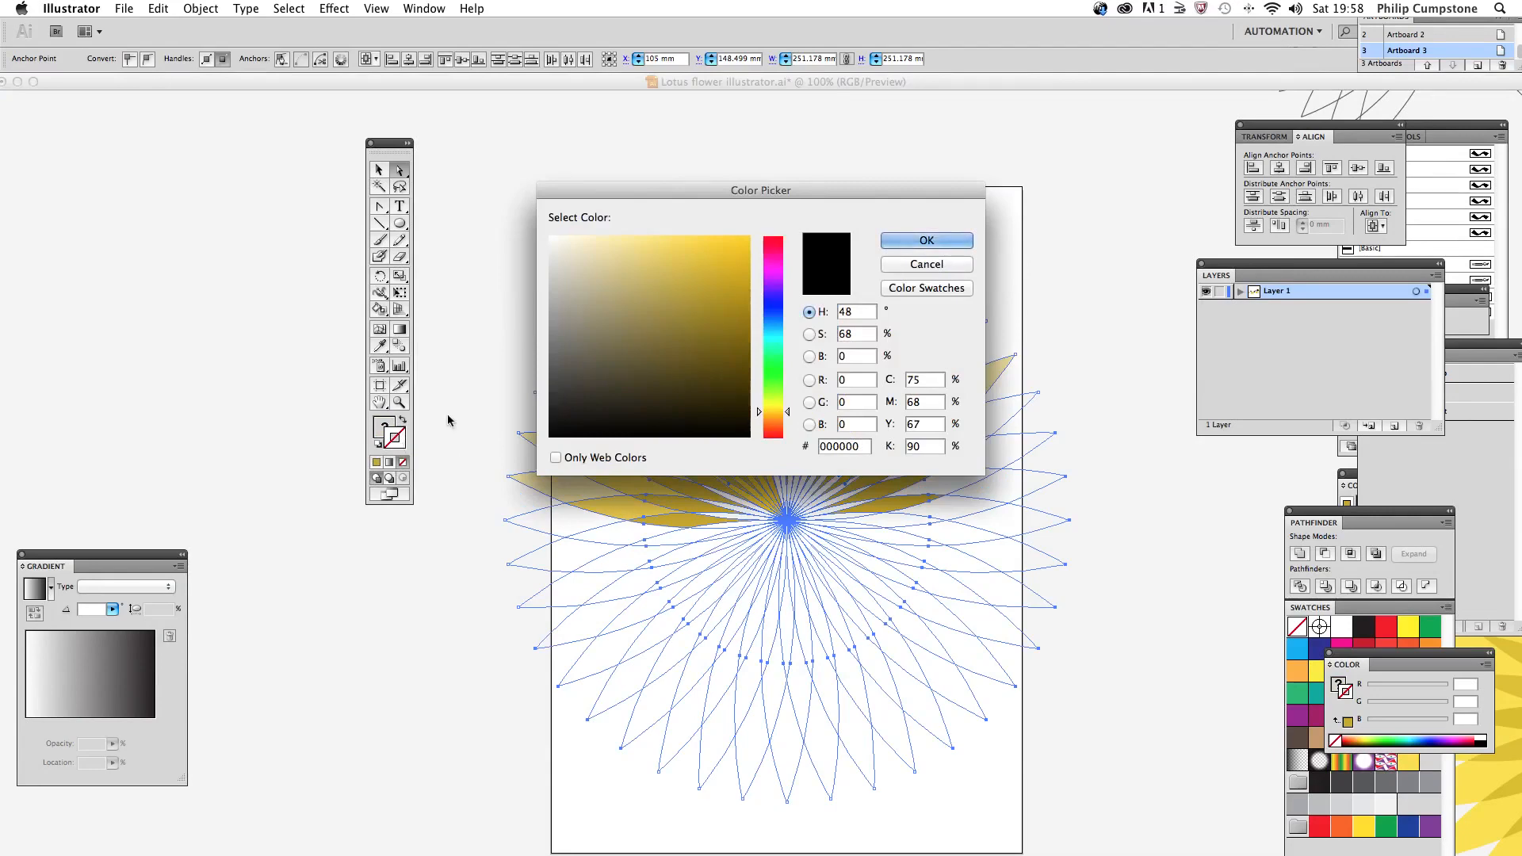
click(702, 427)
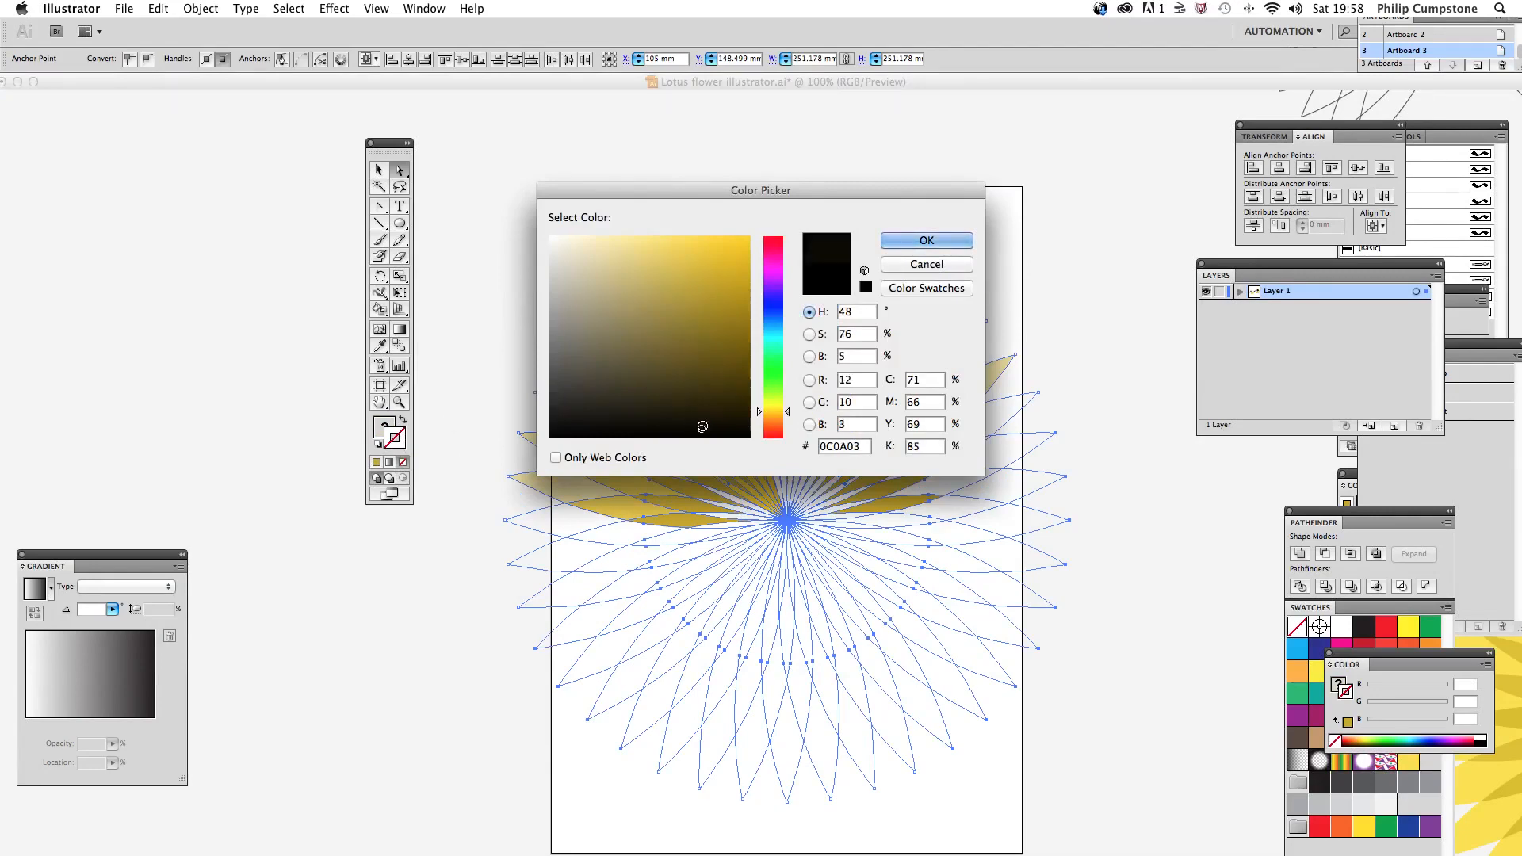
click(900, 241)
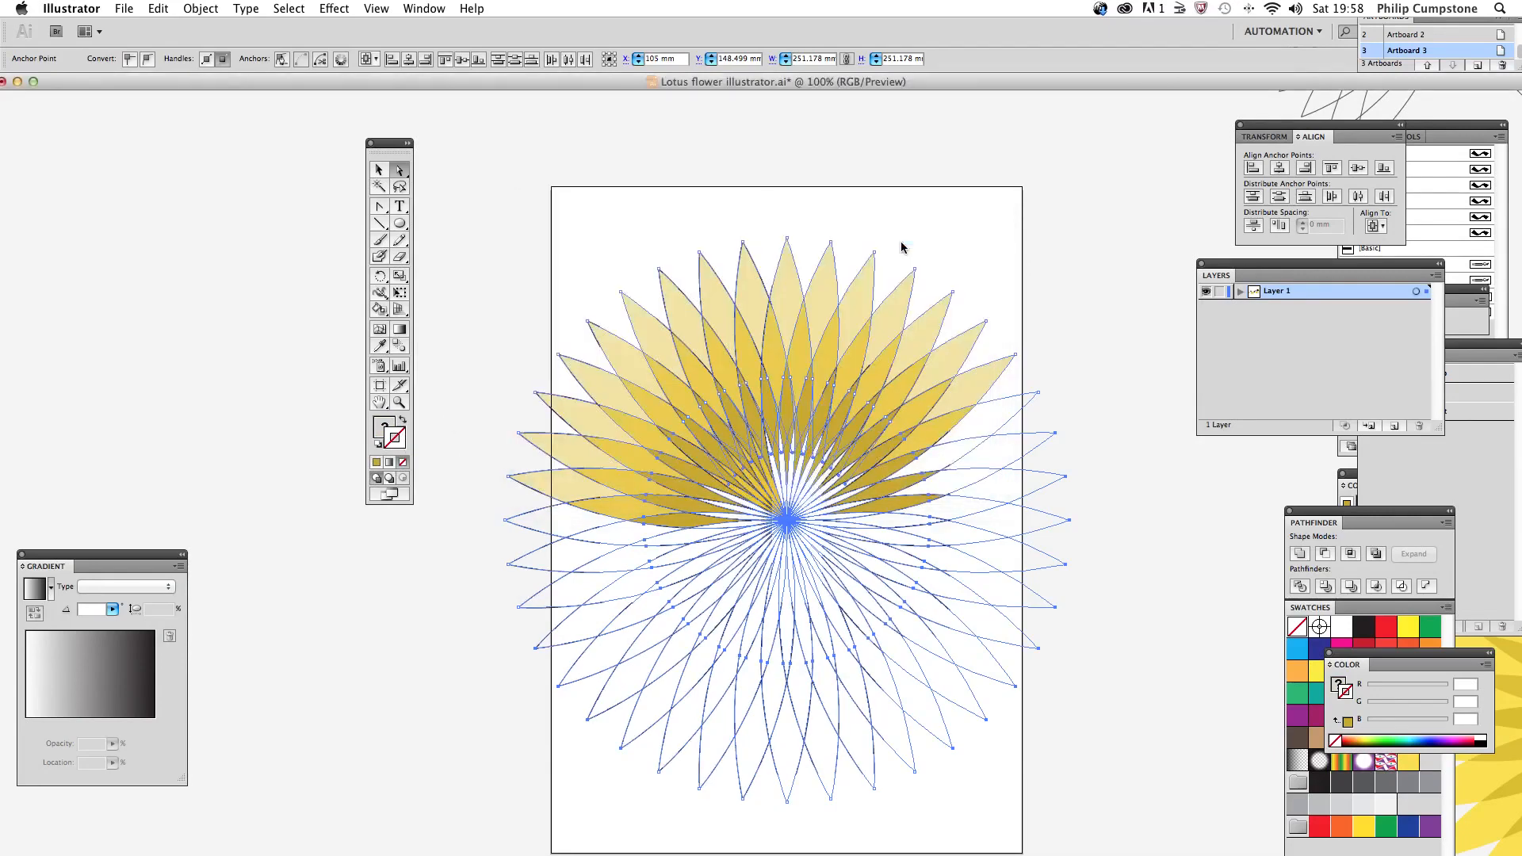
click(444, 368)
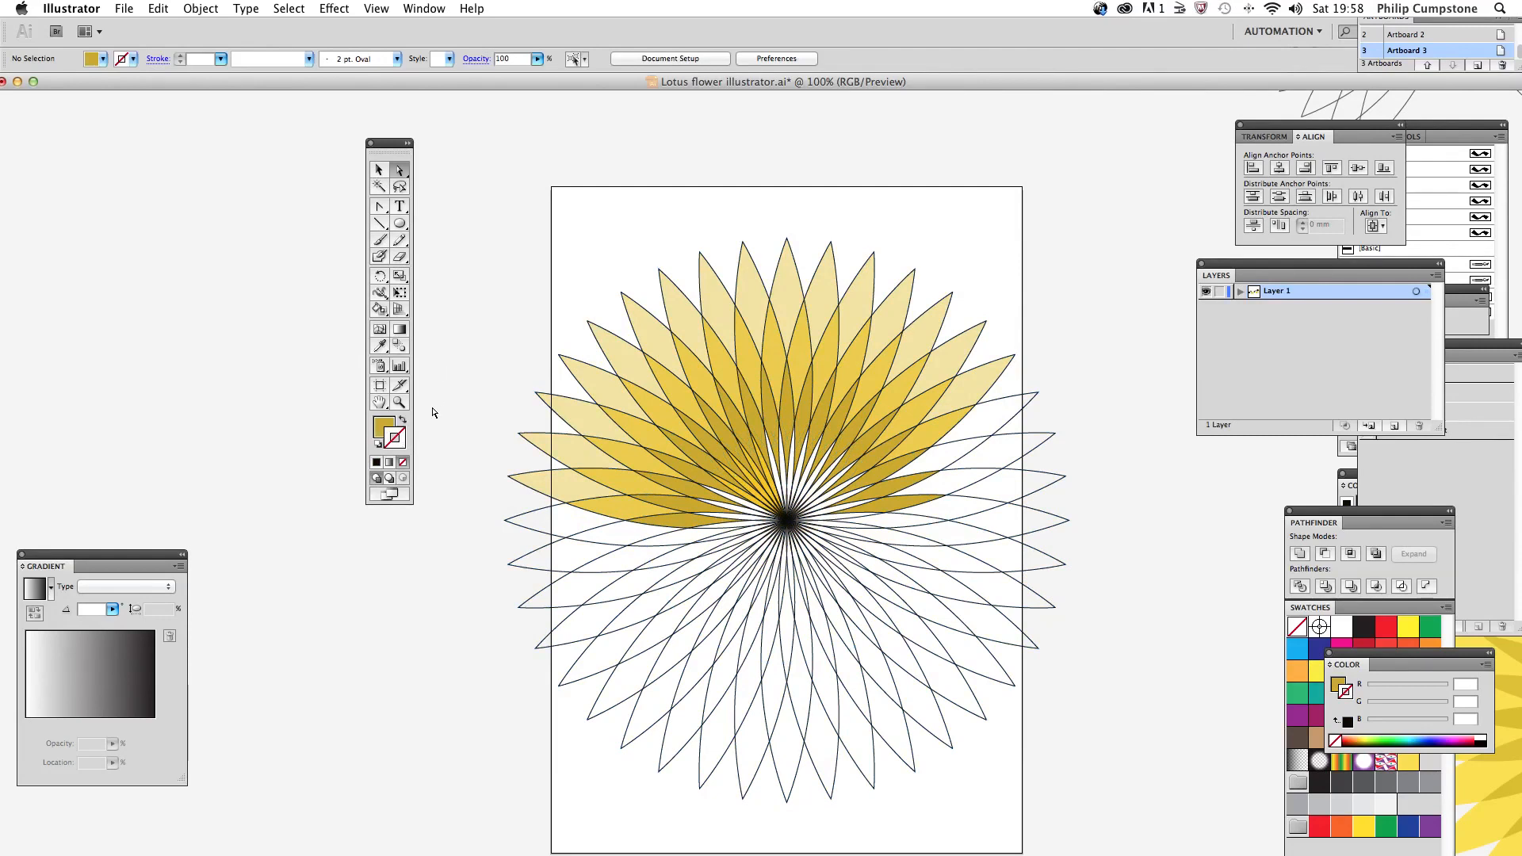
Step: Select the whole flower, shrink it proportionally to about 137 mm wide, and move it near the middle of the artboard
drag(497, 265, 1058, 759)
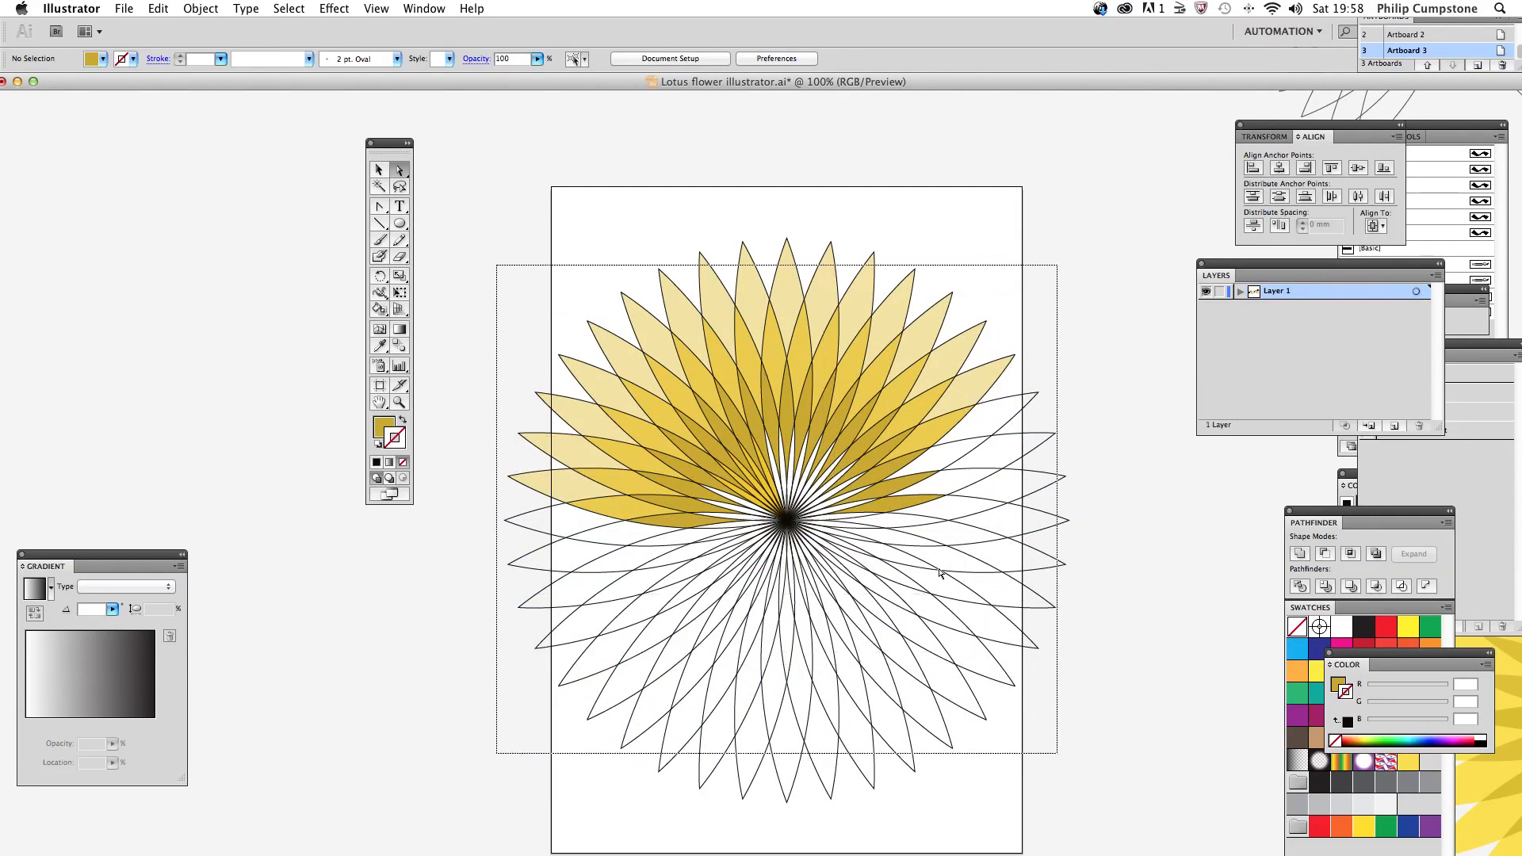
drag(939, 572, 939, 572)
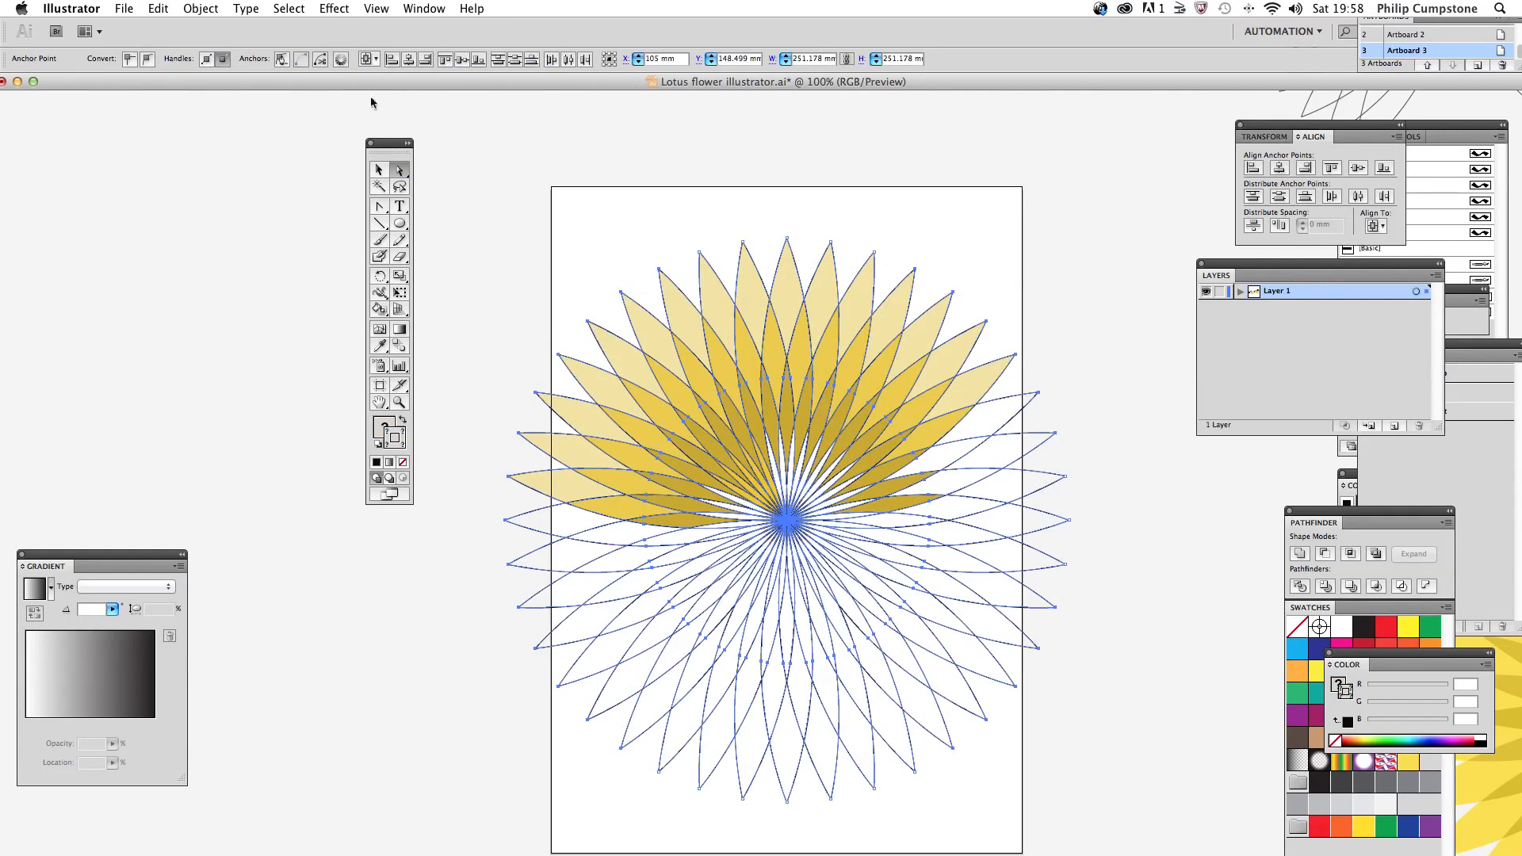
click(378, 171)
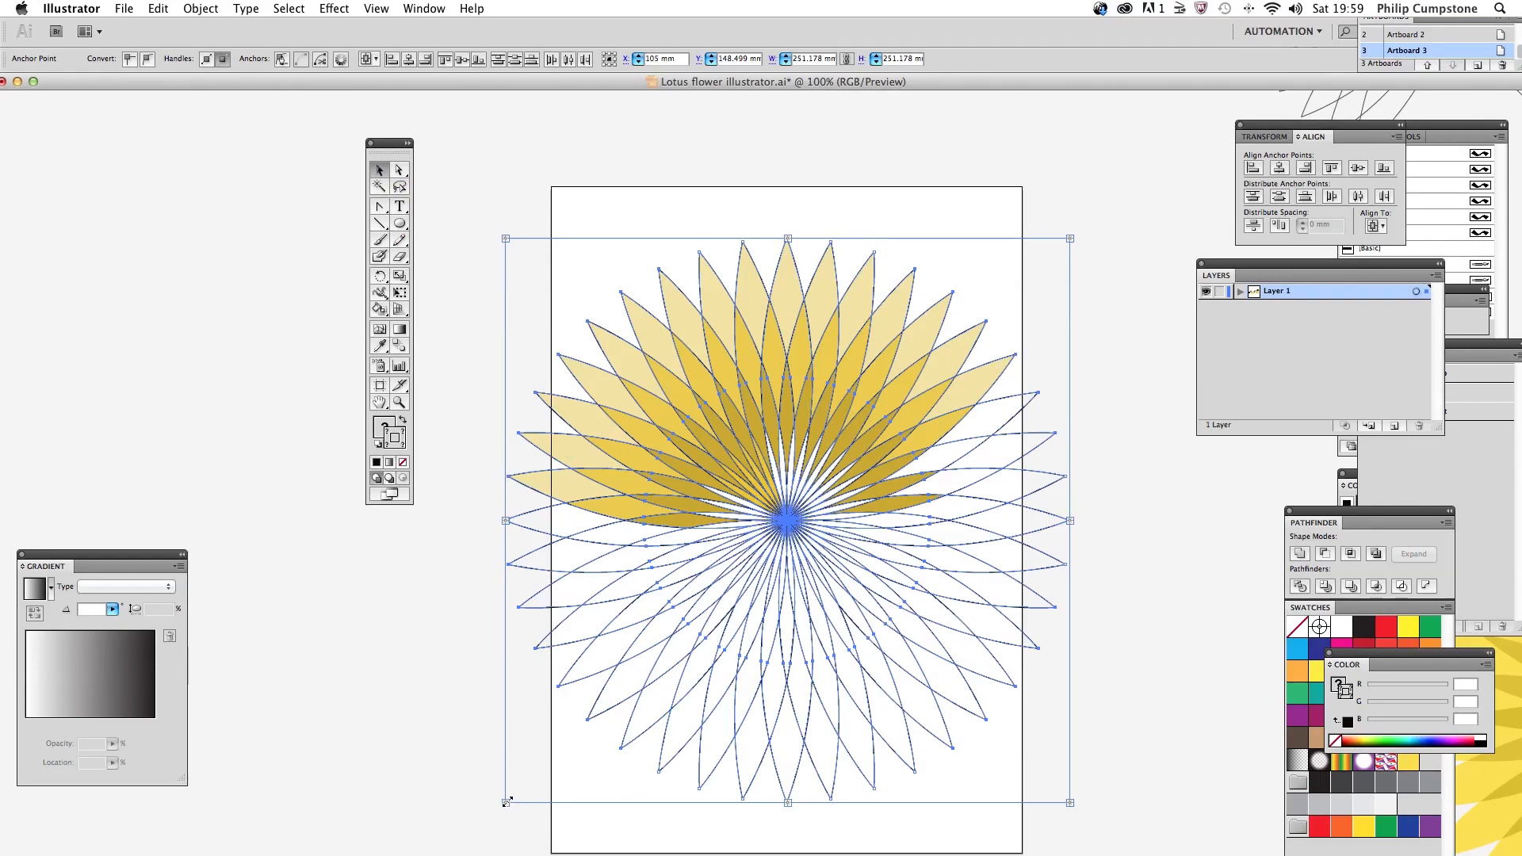
drag(507, 802, 760, 637)
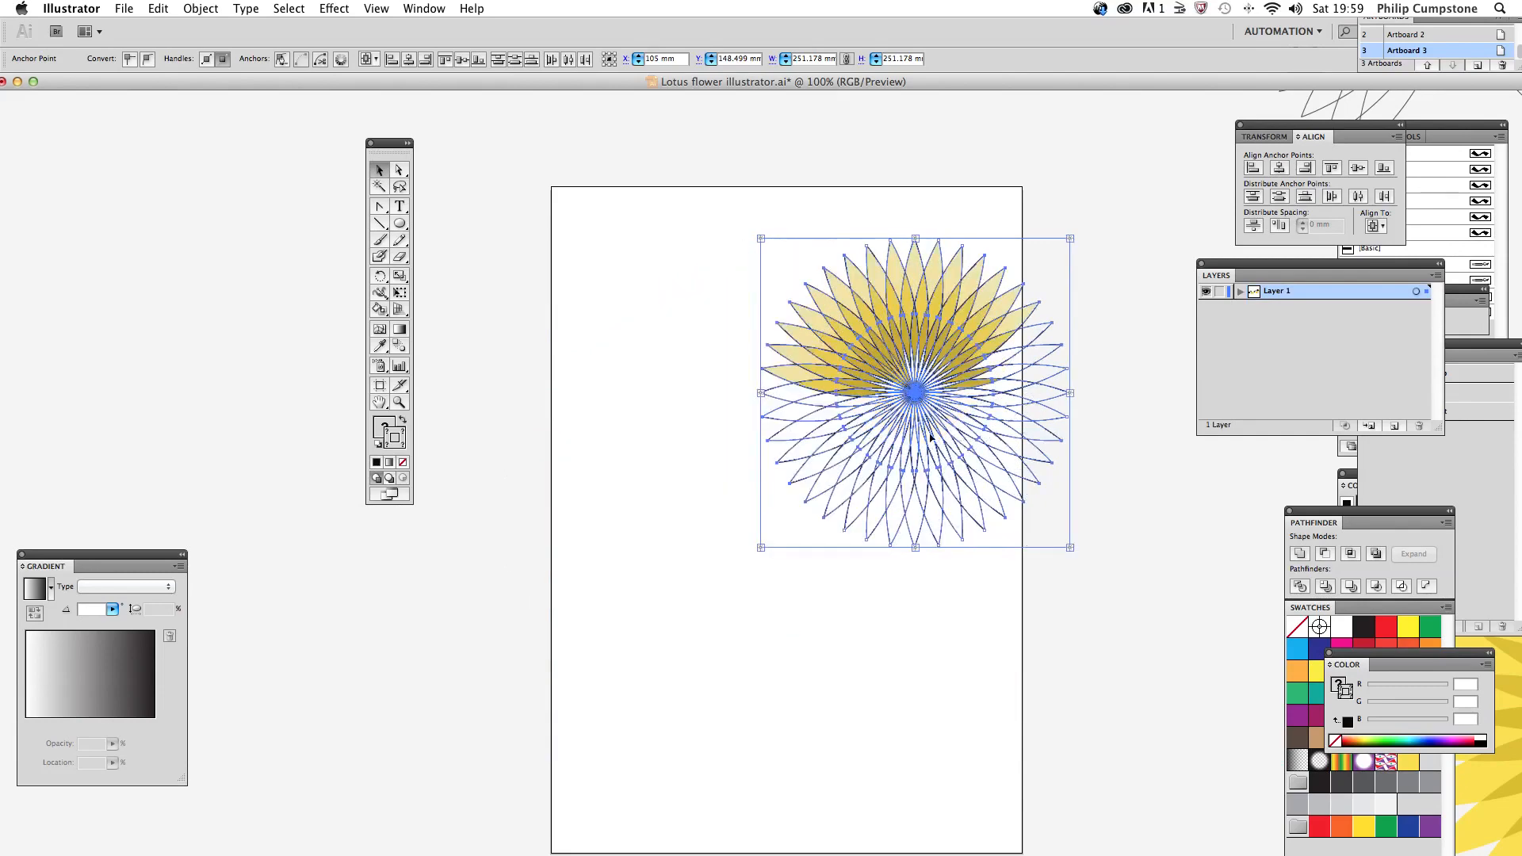
drag(923, 394, 752, 480)
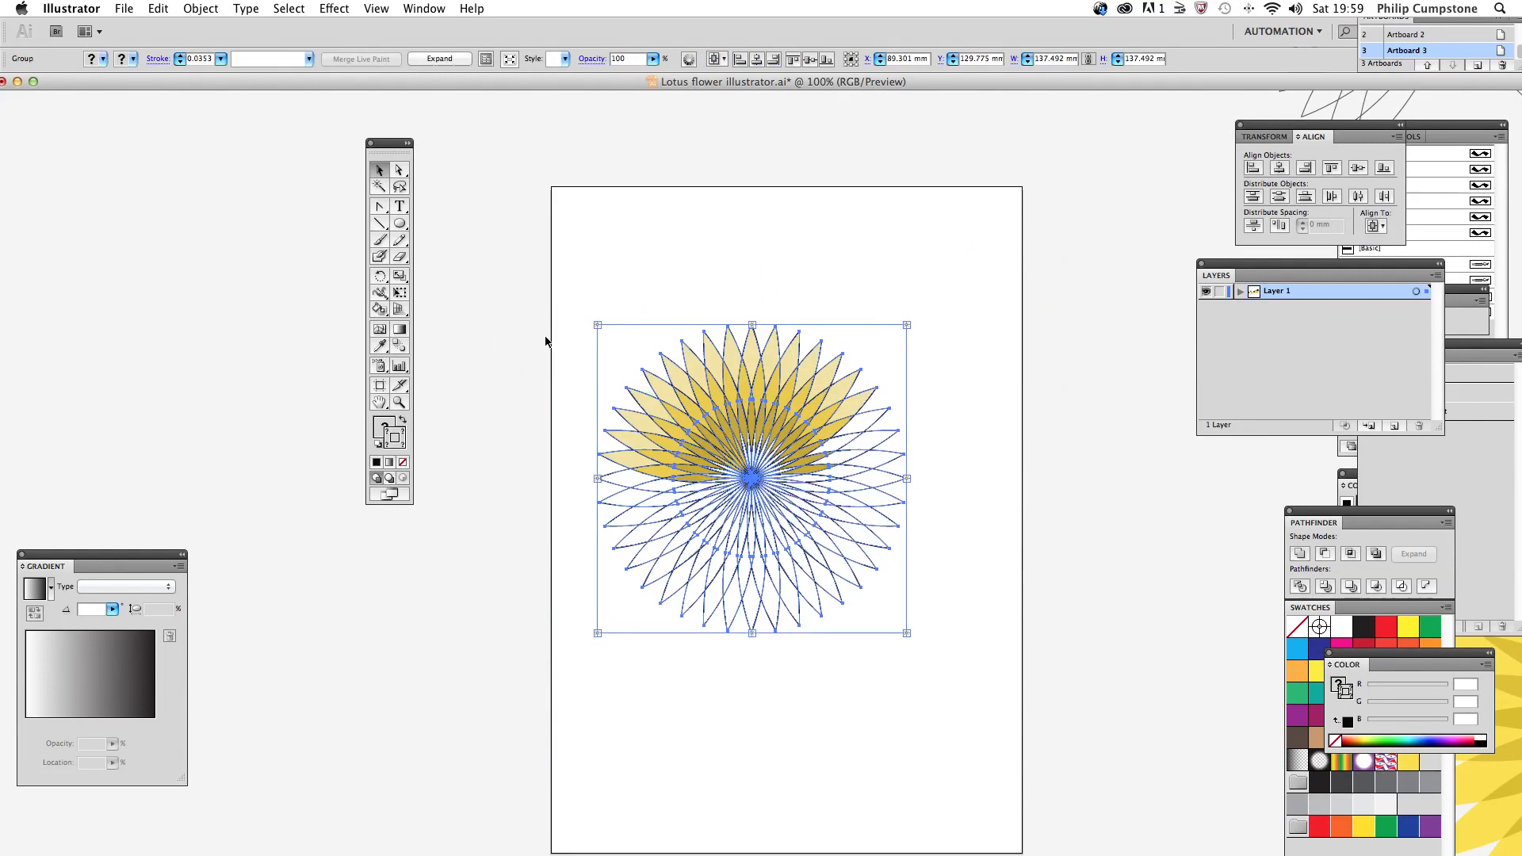
Step: Scale the flower uniformly to 40% with strokes and effects scaled, and enlarge it proportionally to about 131 mm wide
double_click(399, 277)
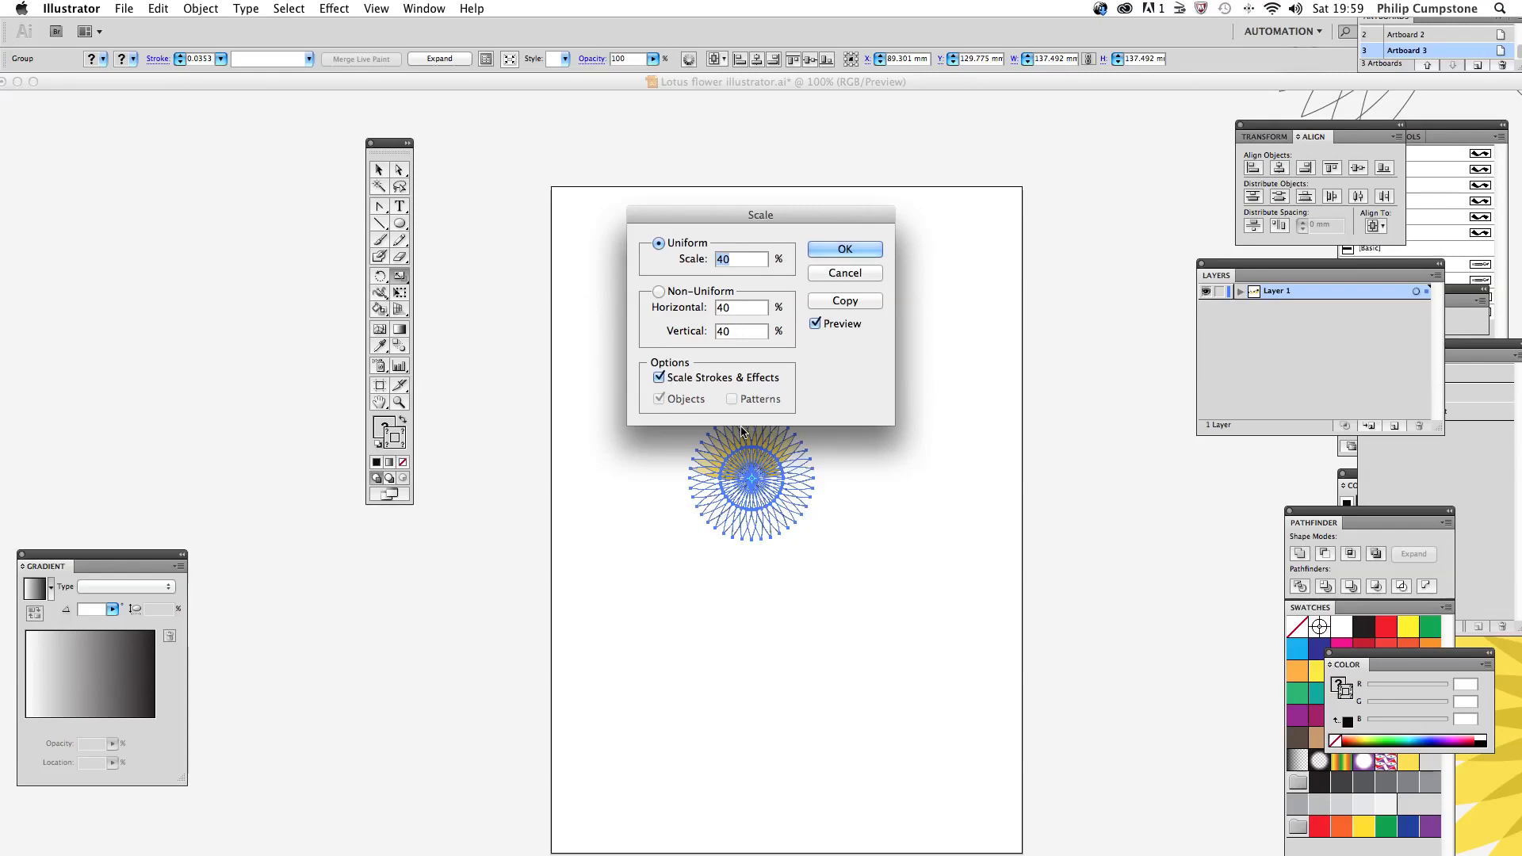
click(843, 250)
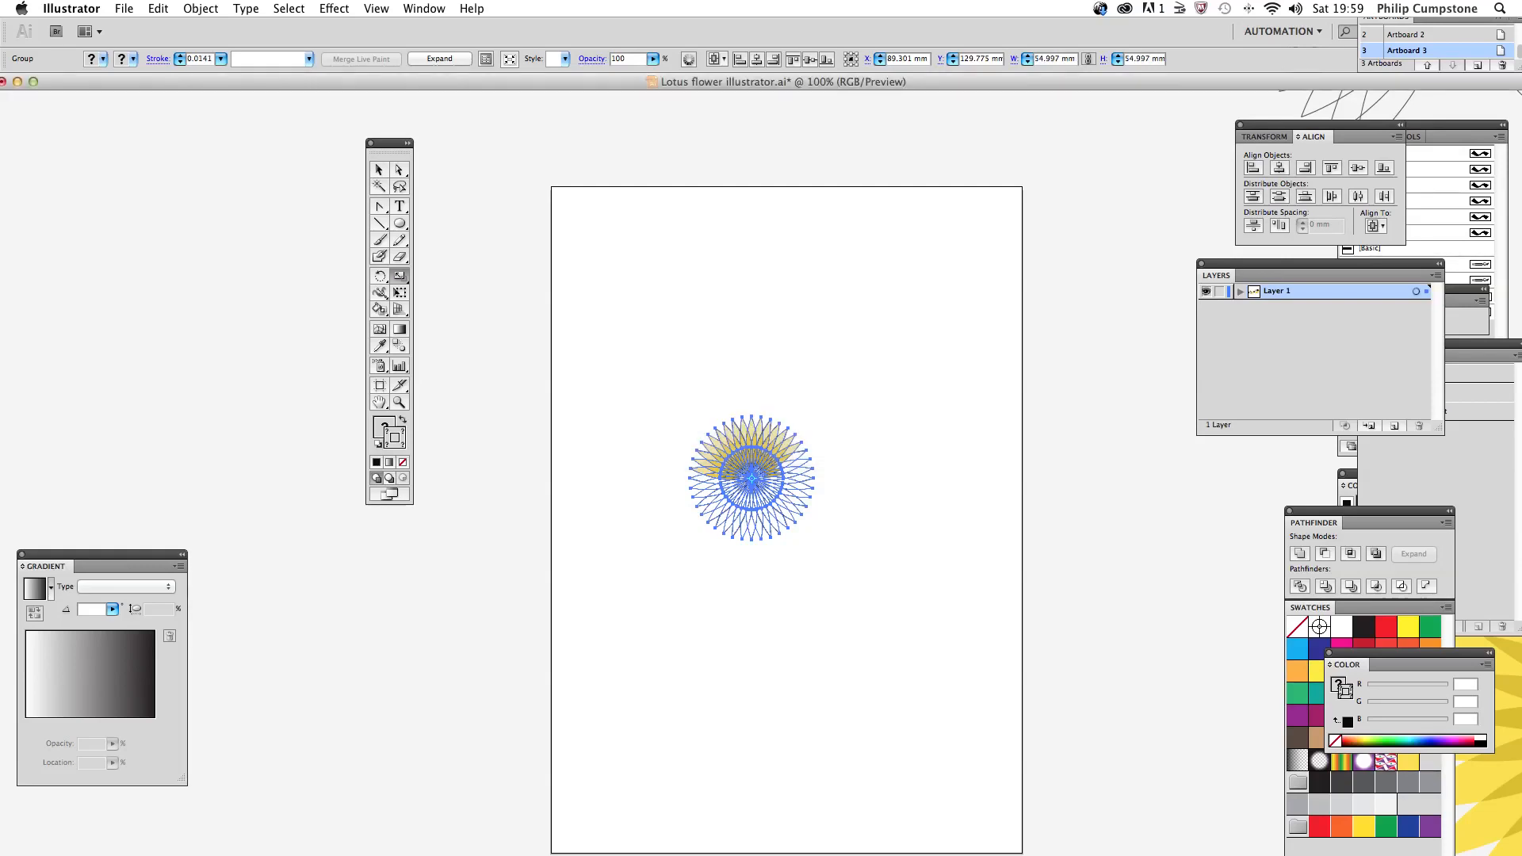
click(375, 169)
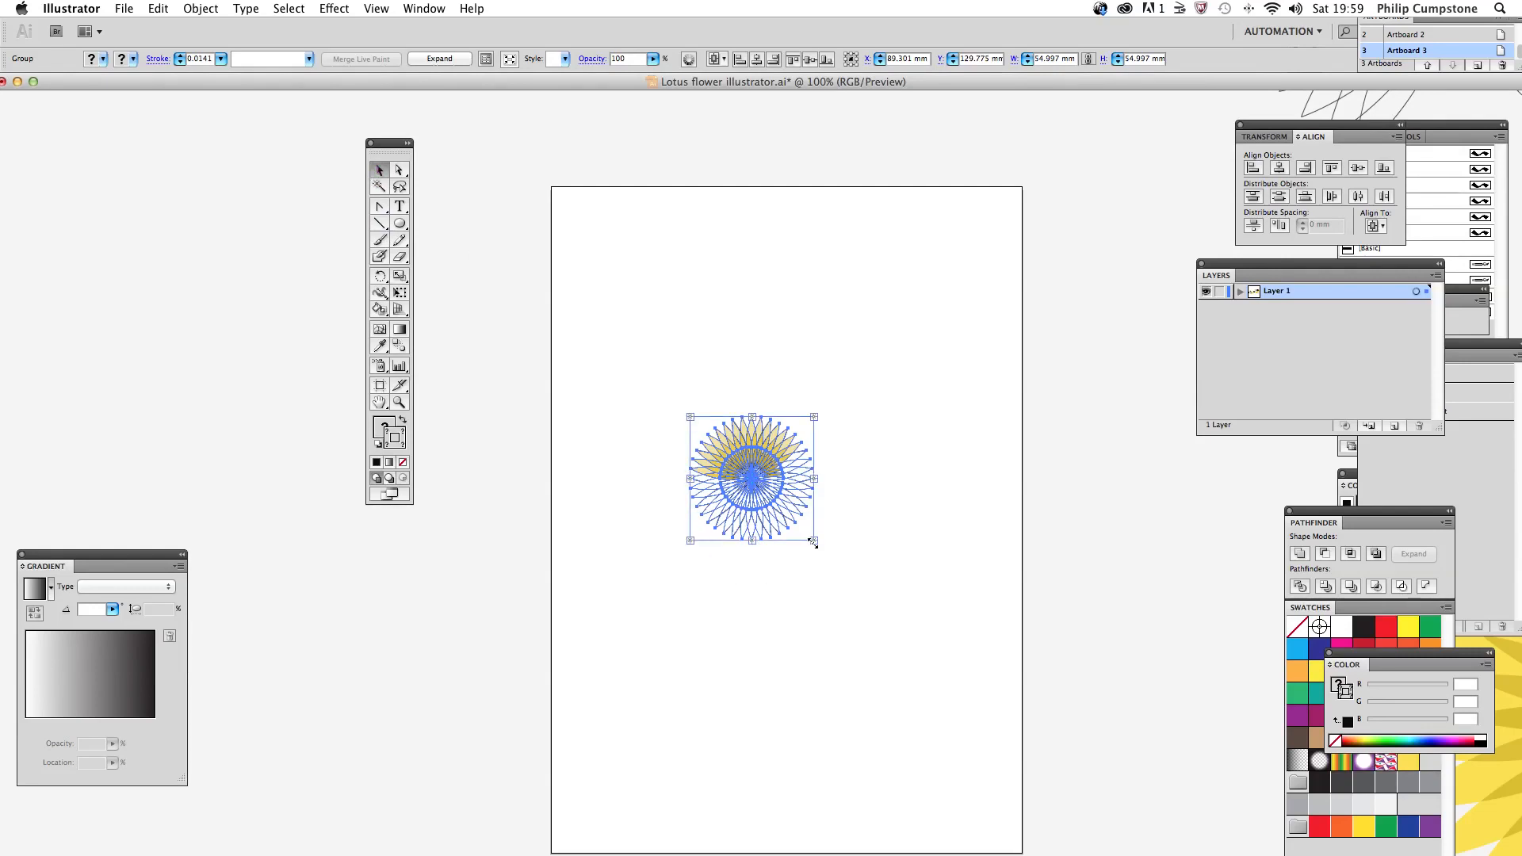
drag(813, 540, 981, 775)
key(super+z)
mouse_move(815, 539)
mouse_down()
mouse_move(919, 680)
mouse_move(986, 739)
mouse_up()
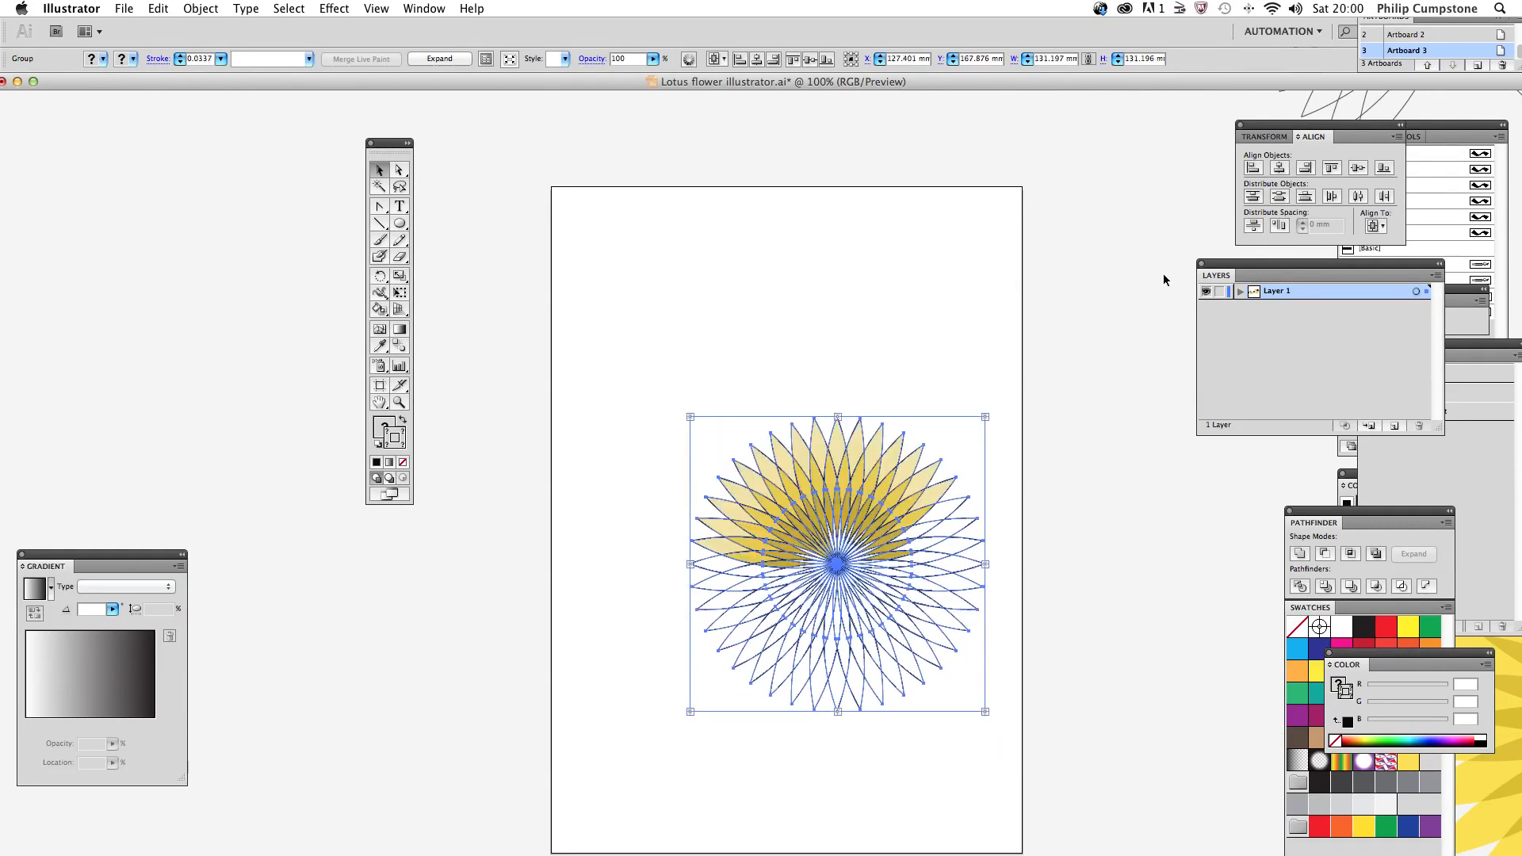
Step: Centre the flower horizontally and vertically on the artboard using Align to Artboard, and deselect it
click(1280, 169)
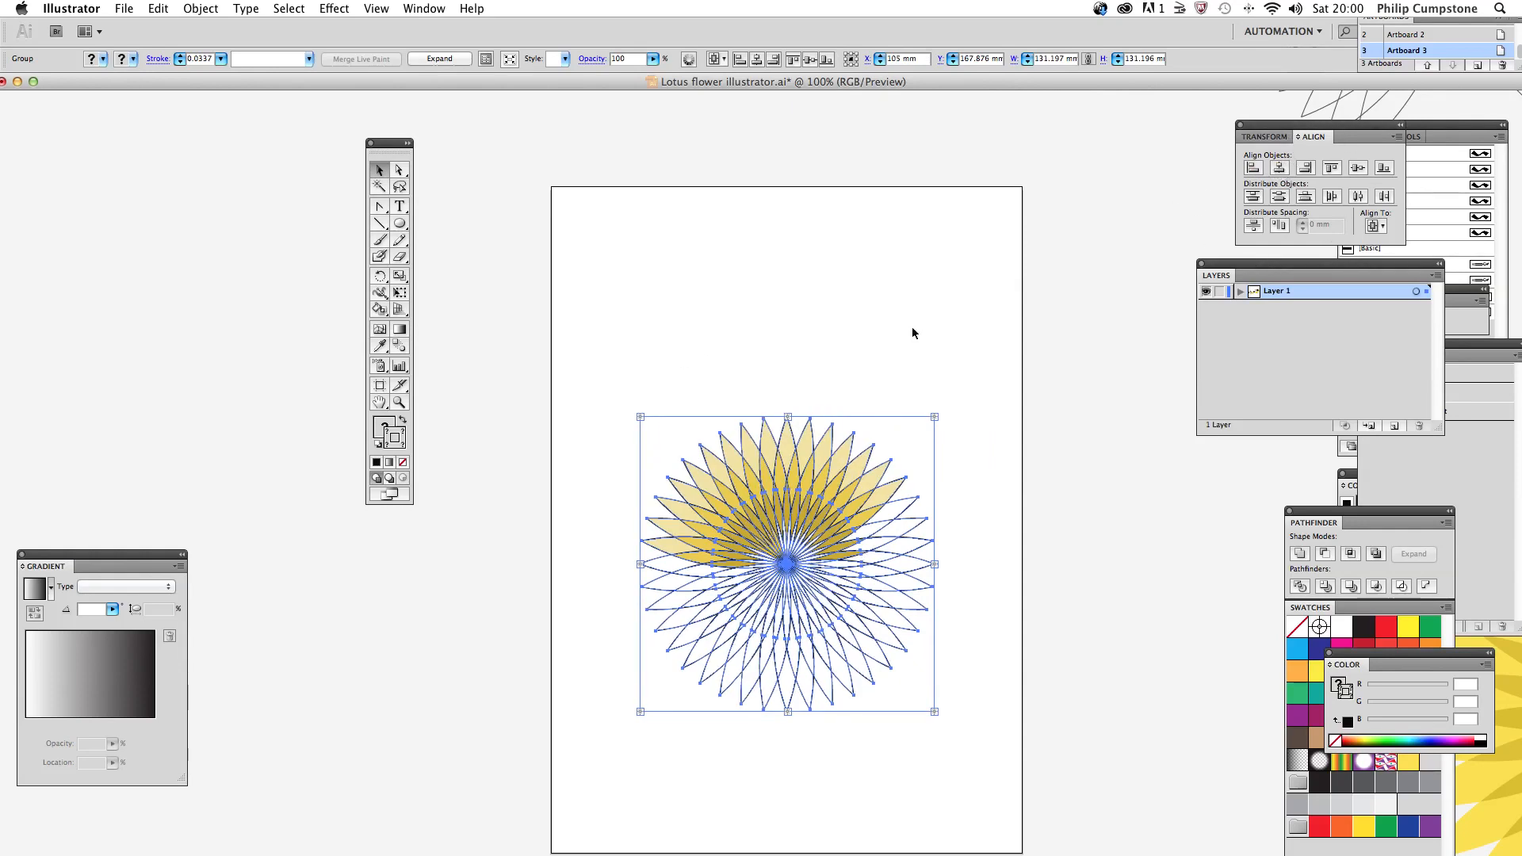
click(1376, 226)
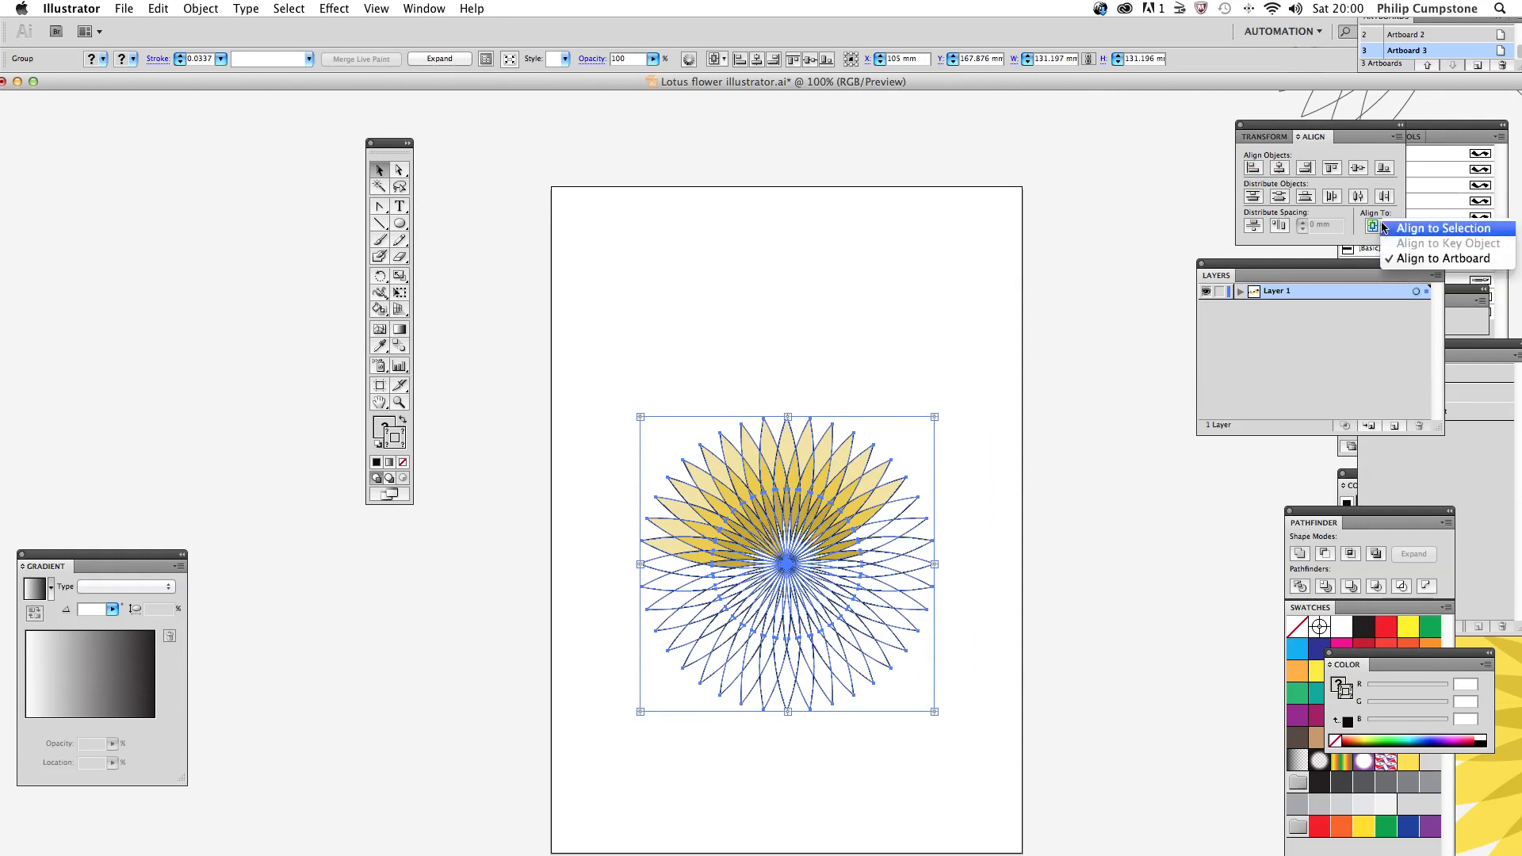
click(1434, 259)
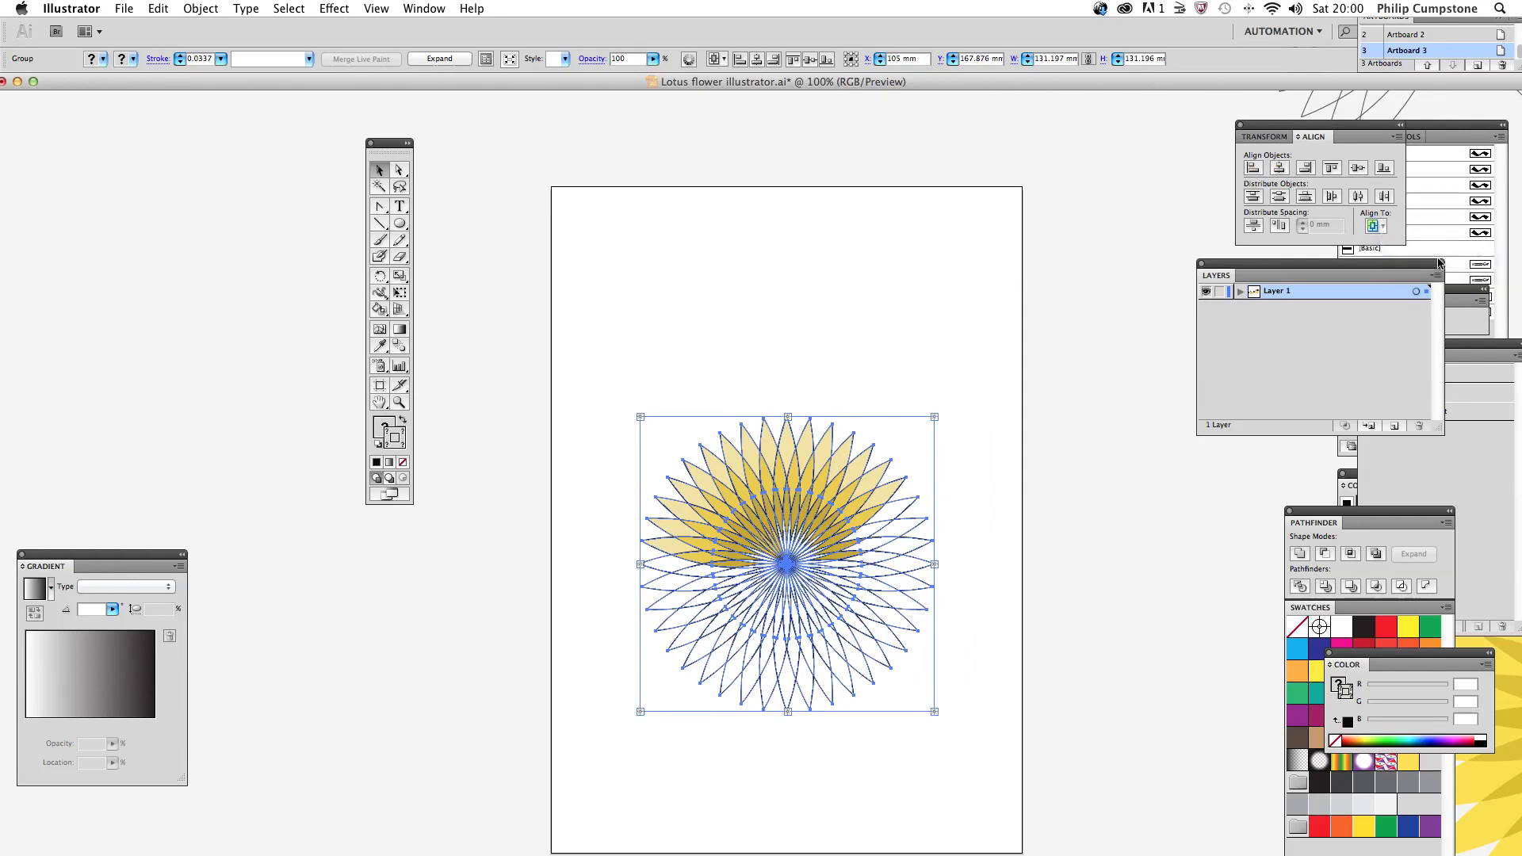
click(1282, 168)
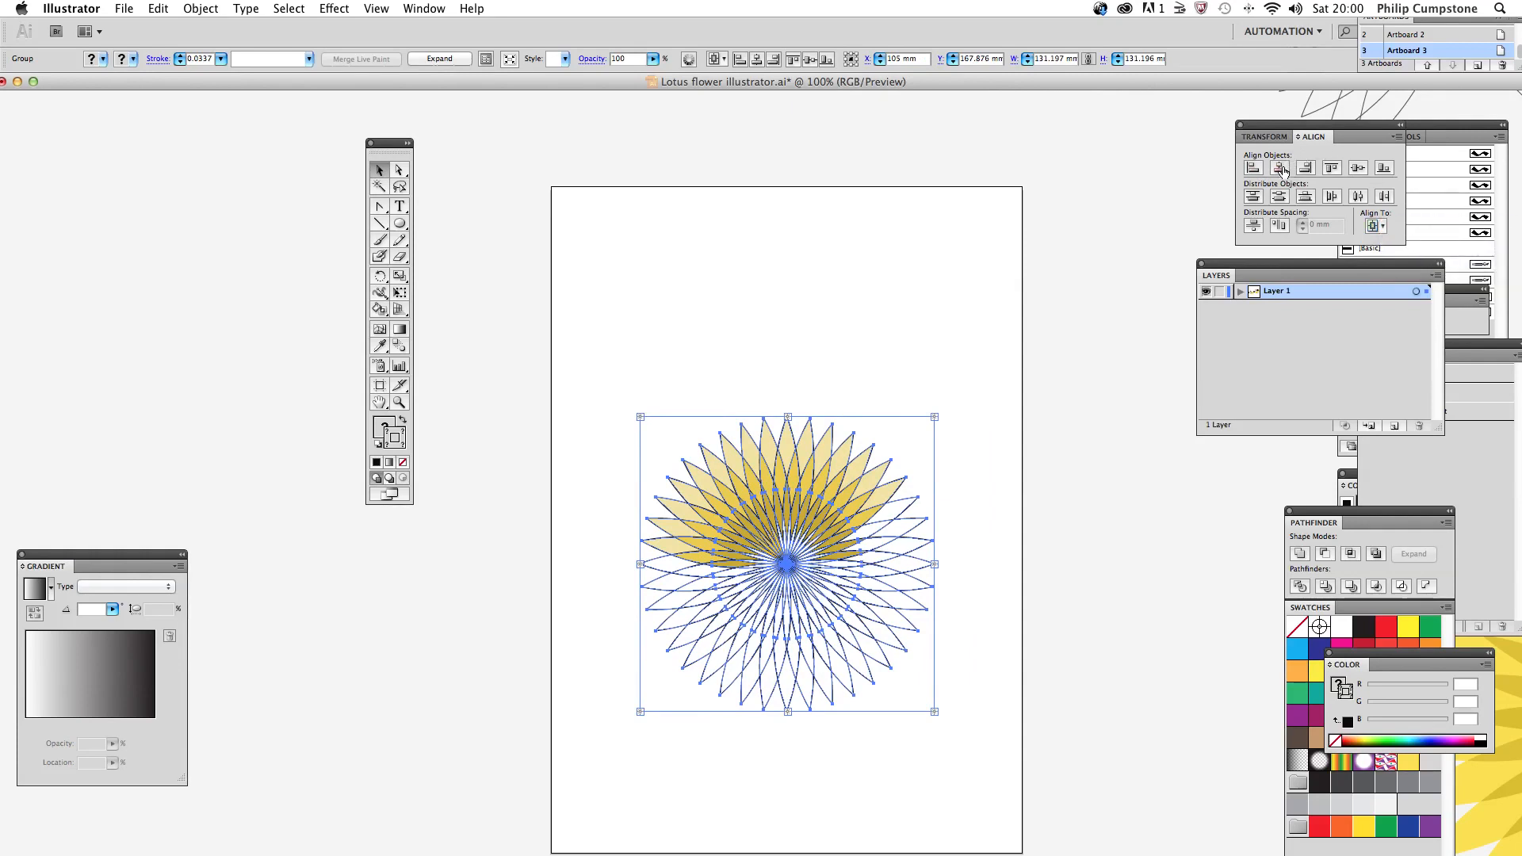
click(1357, 169)
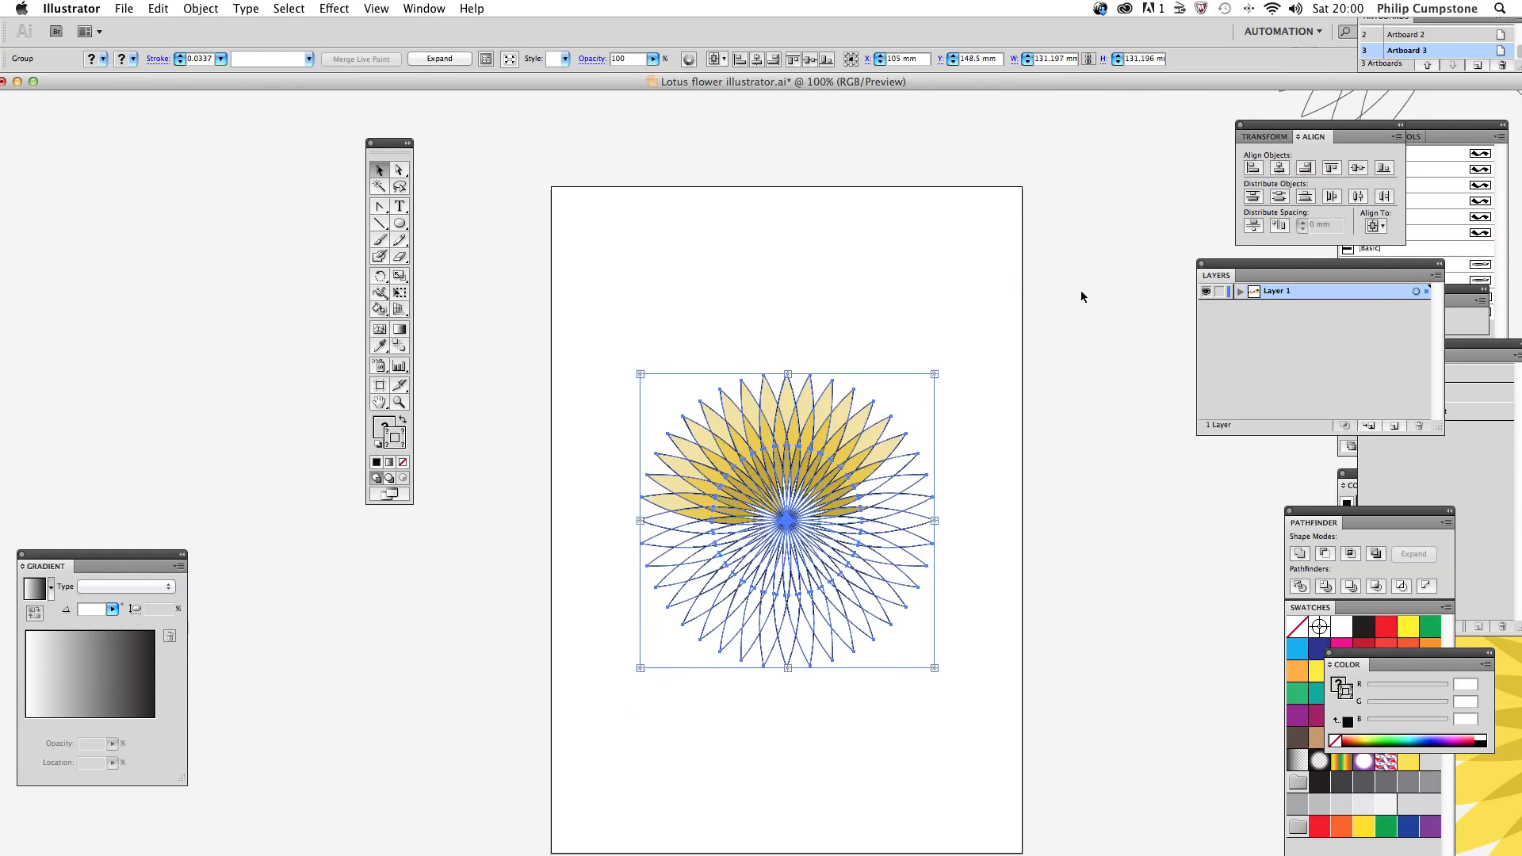
scroll(1081, 296, down, 5)
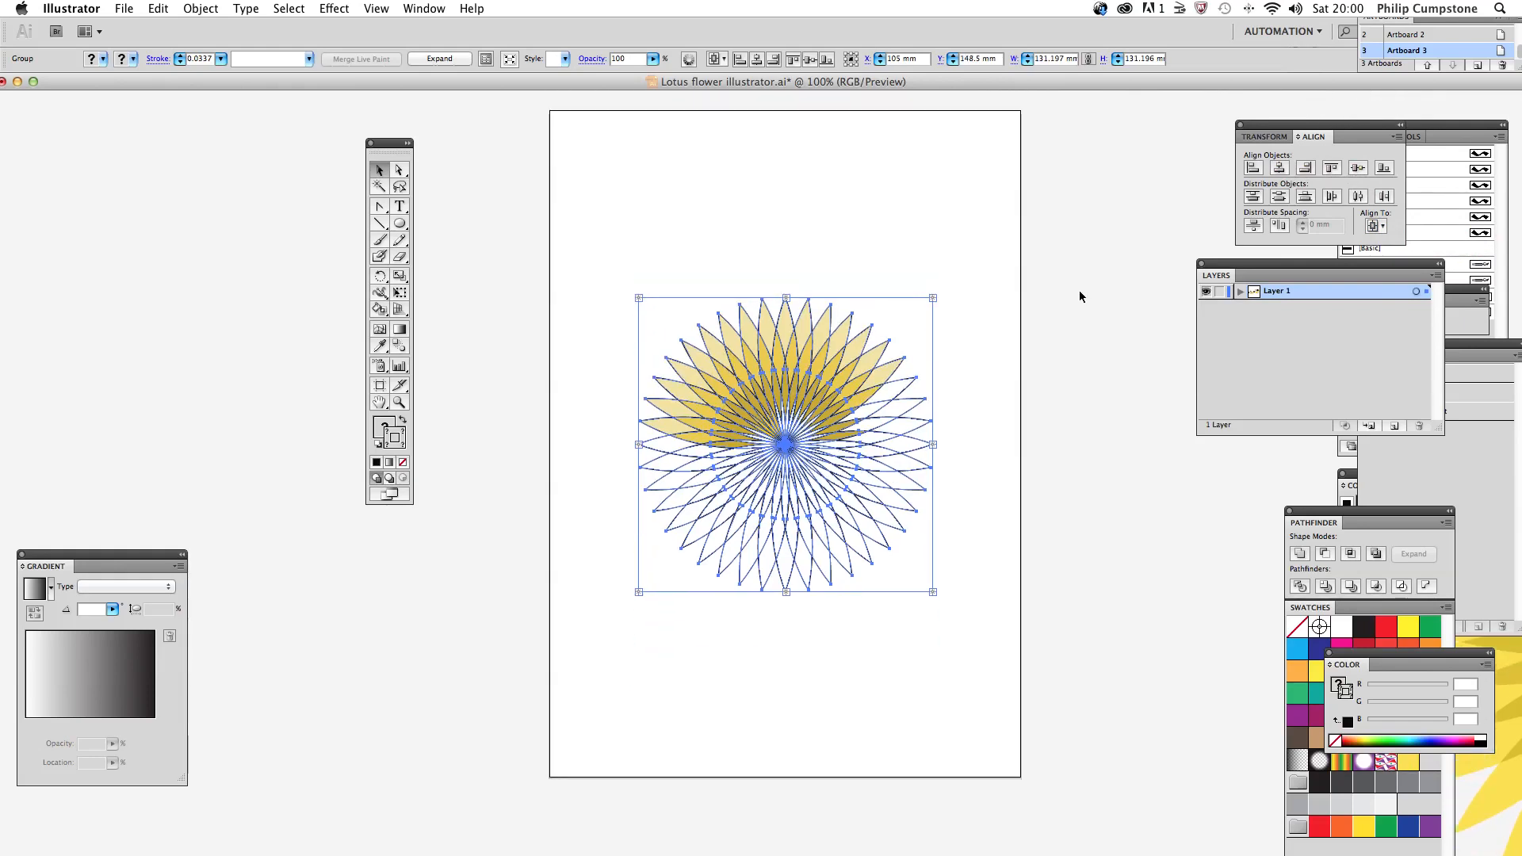
click(474, 230)
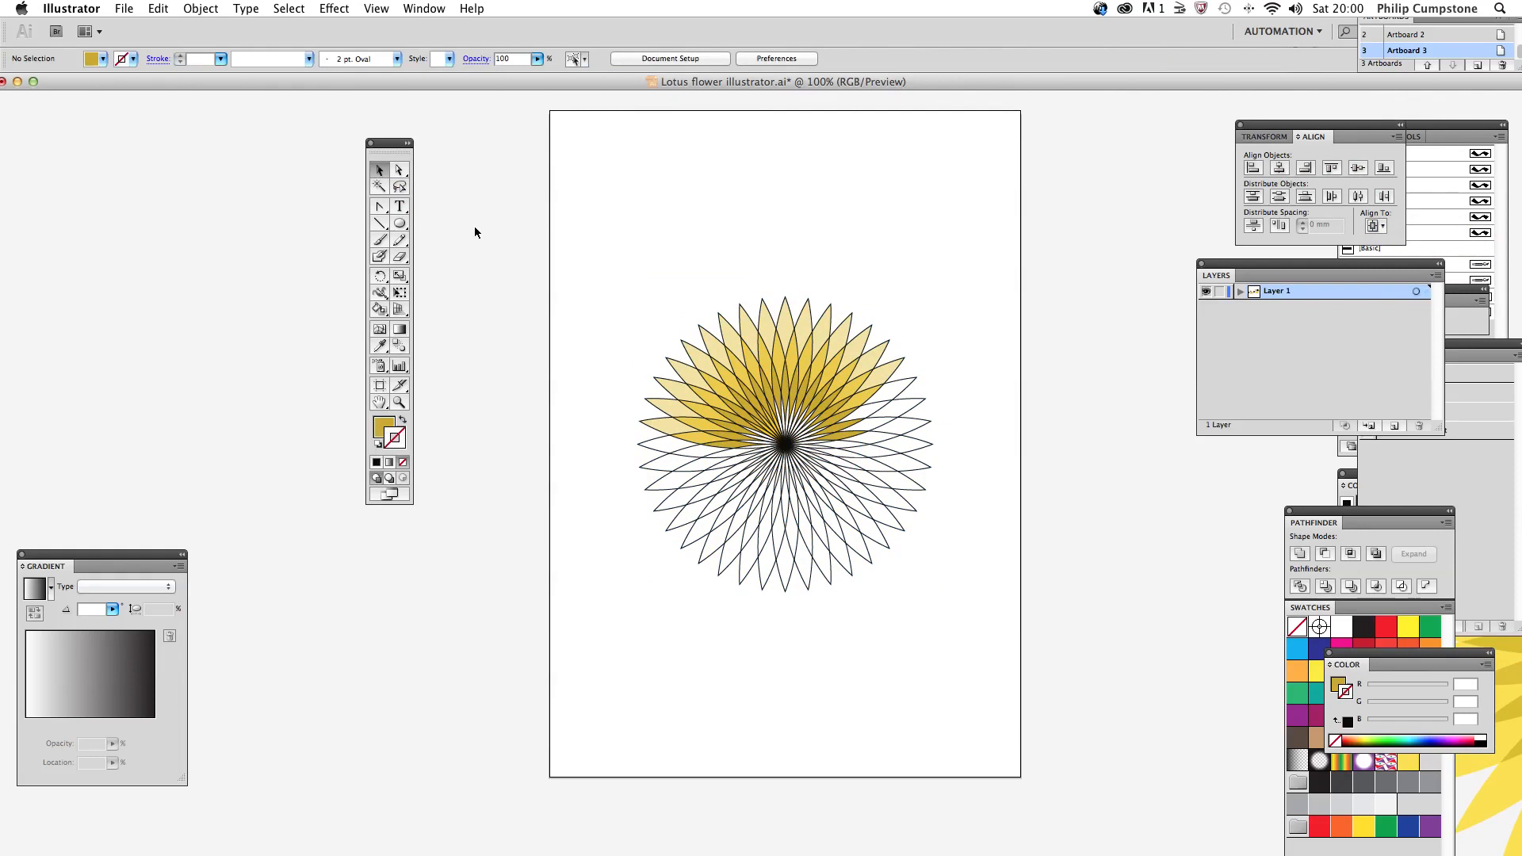
Step: Select the resized flower, remove the stroke from its petals, and deselect it
drag(604, 252, 930, 599)
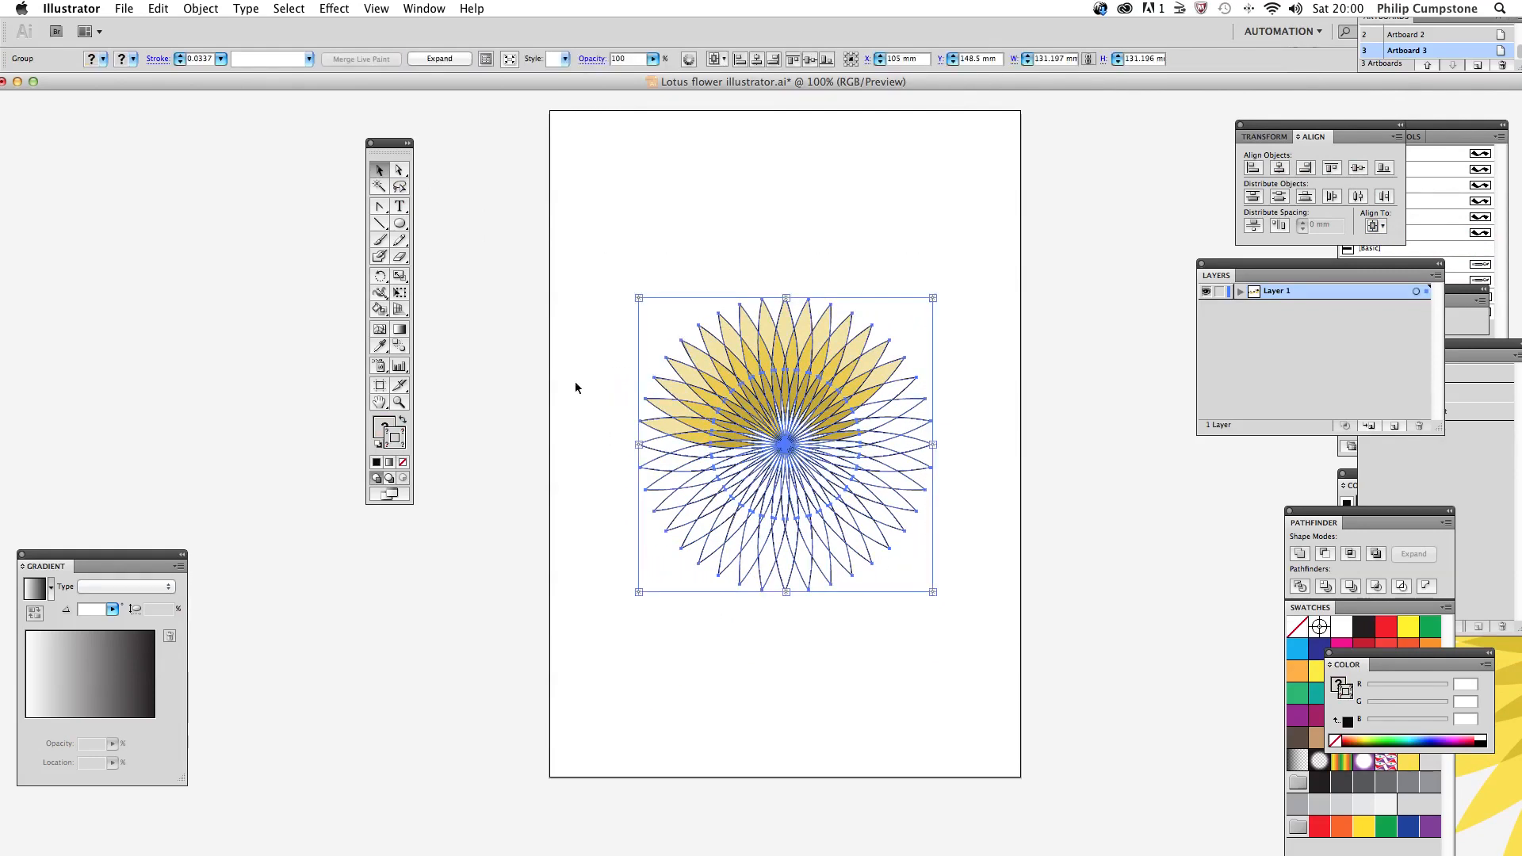
click(402, 464)
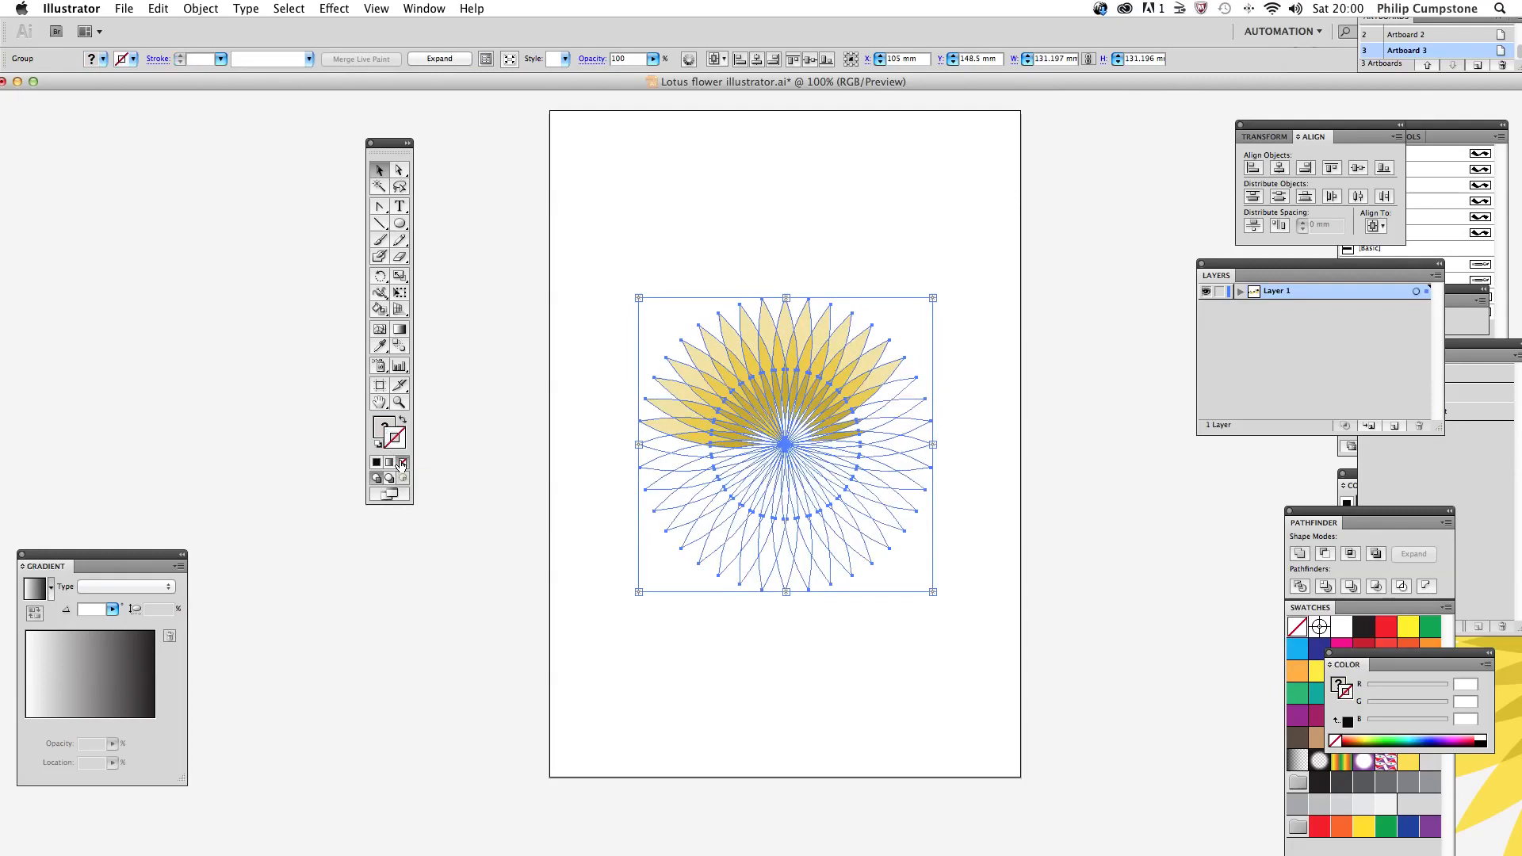
click(601, 361)
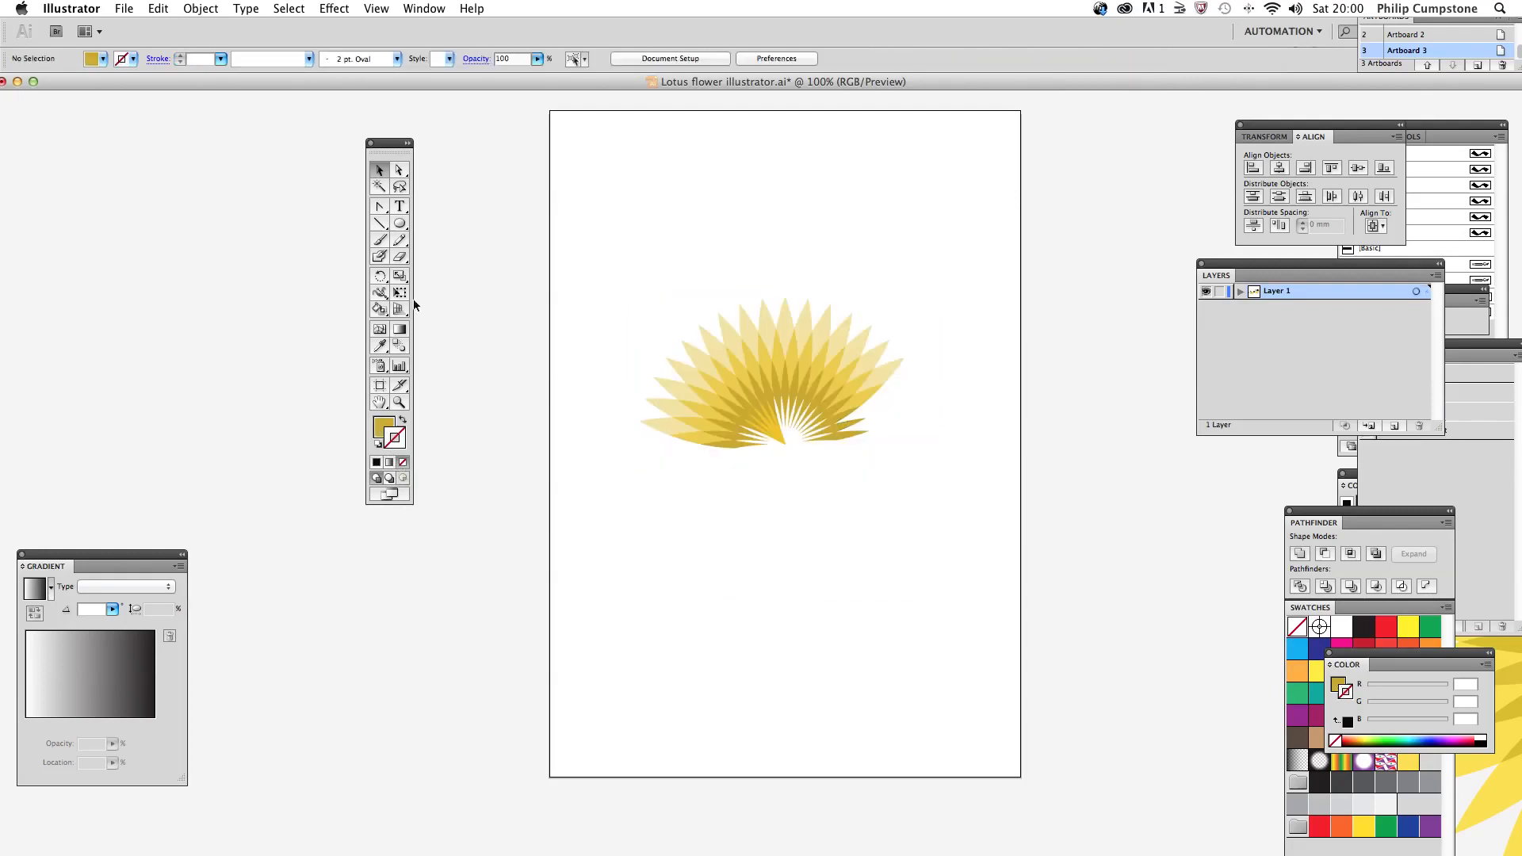
click(399, 403)
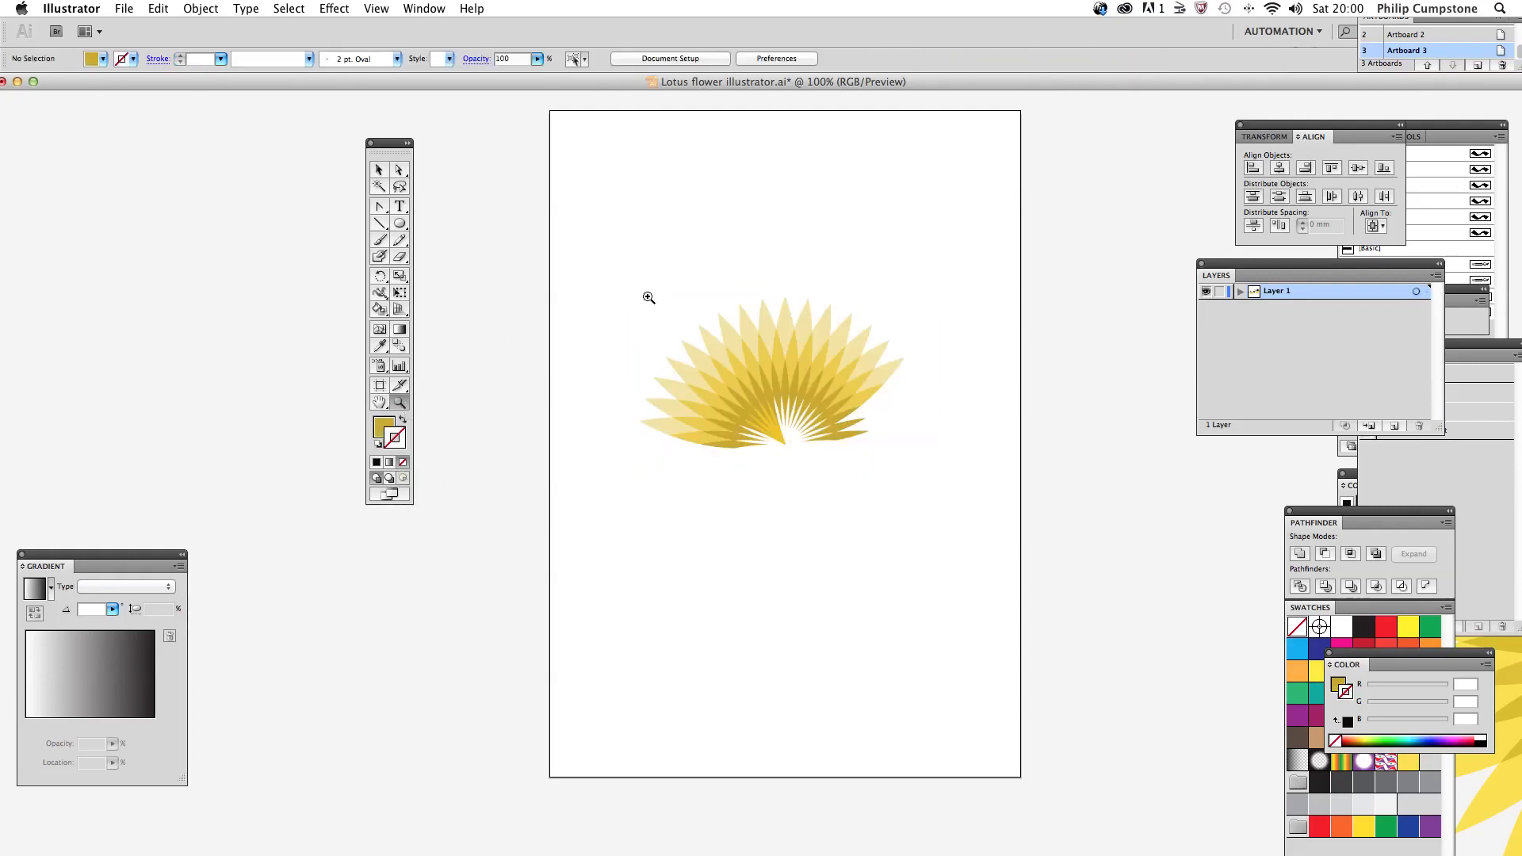